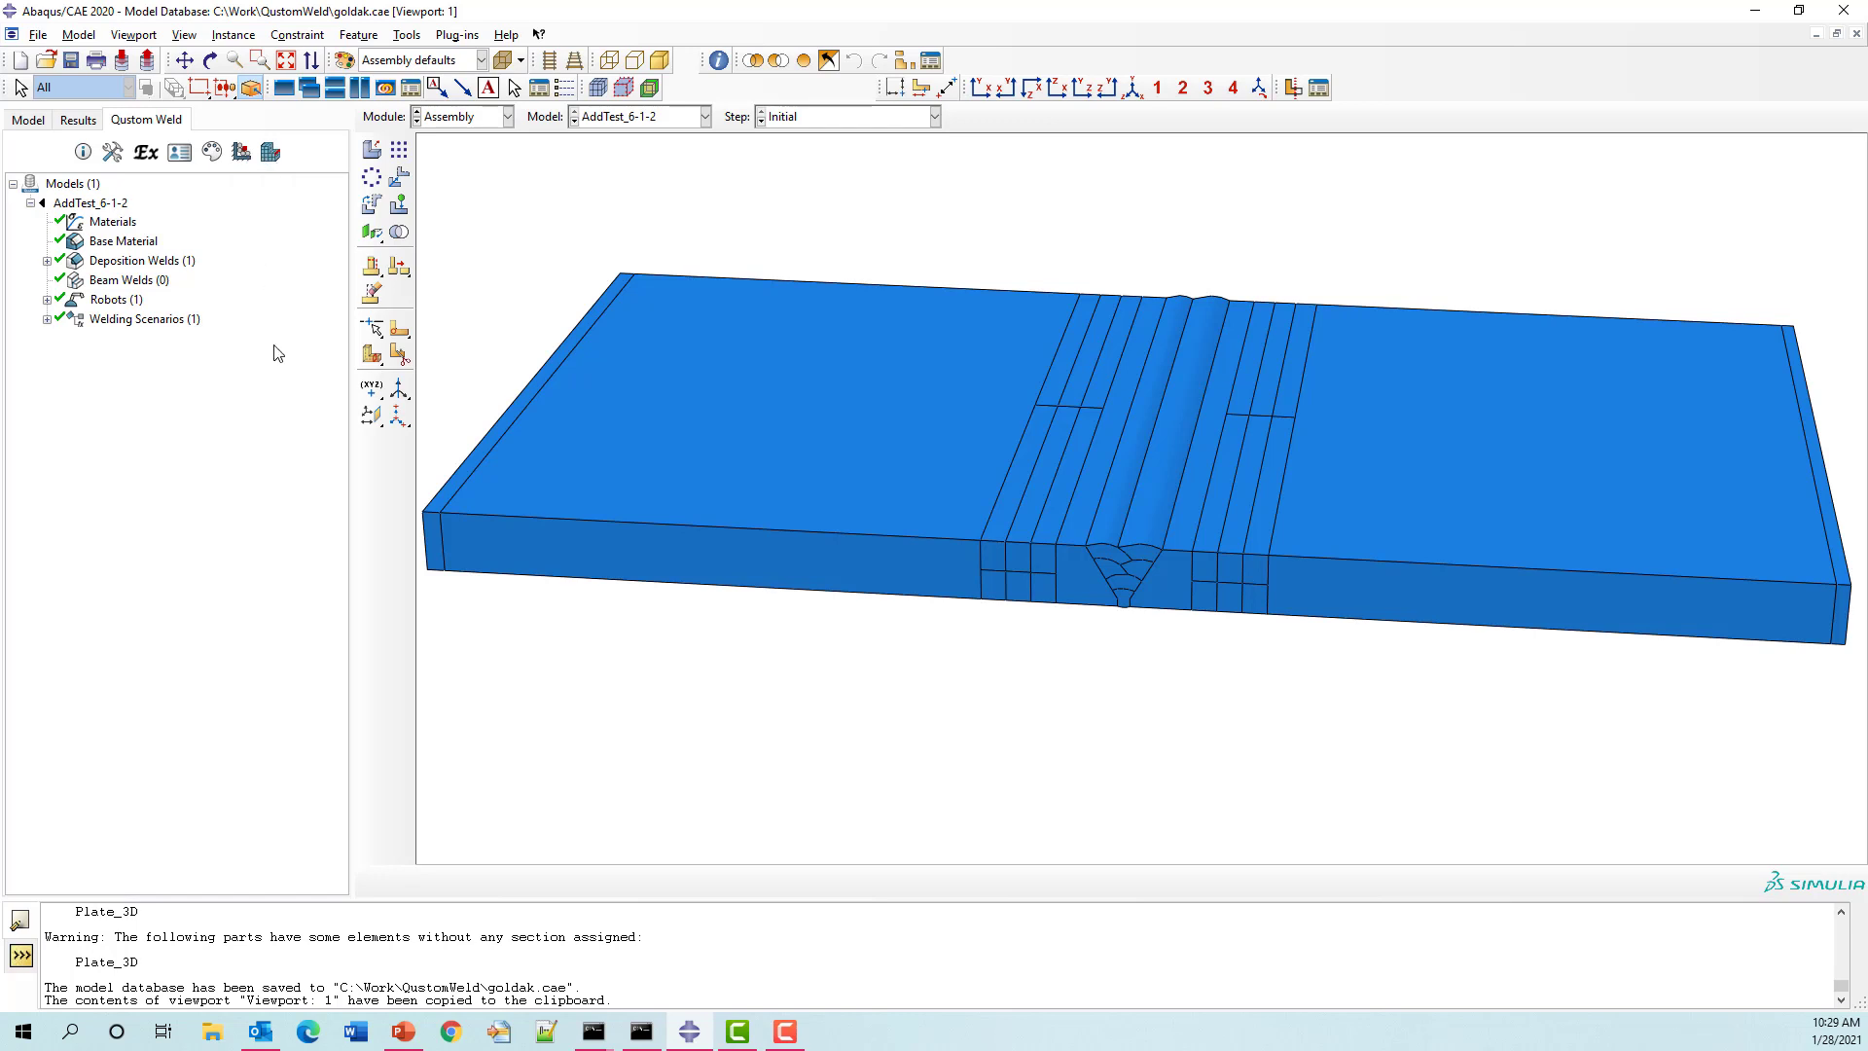
Step: Review the AddTest_6-1-2 weld model's attributes and film/radiation defaults, then close the settings without changes
{"action": "double_click", "coordinate": [89, 205]}
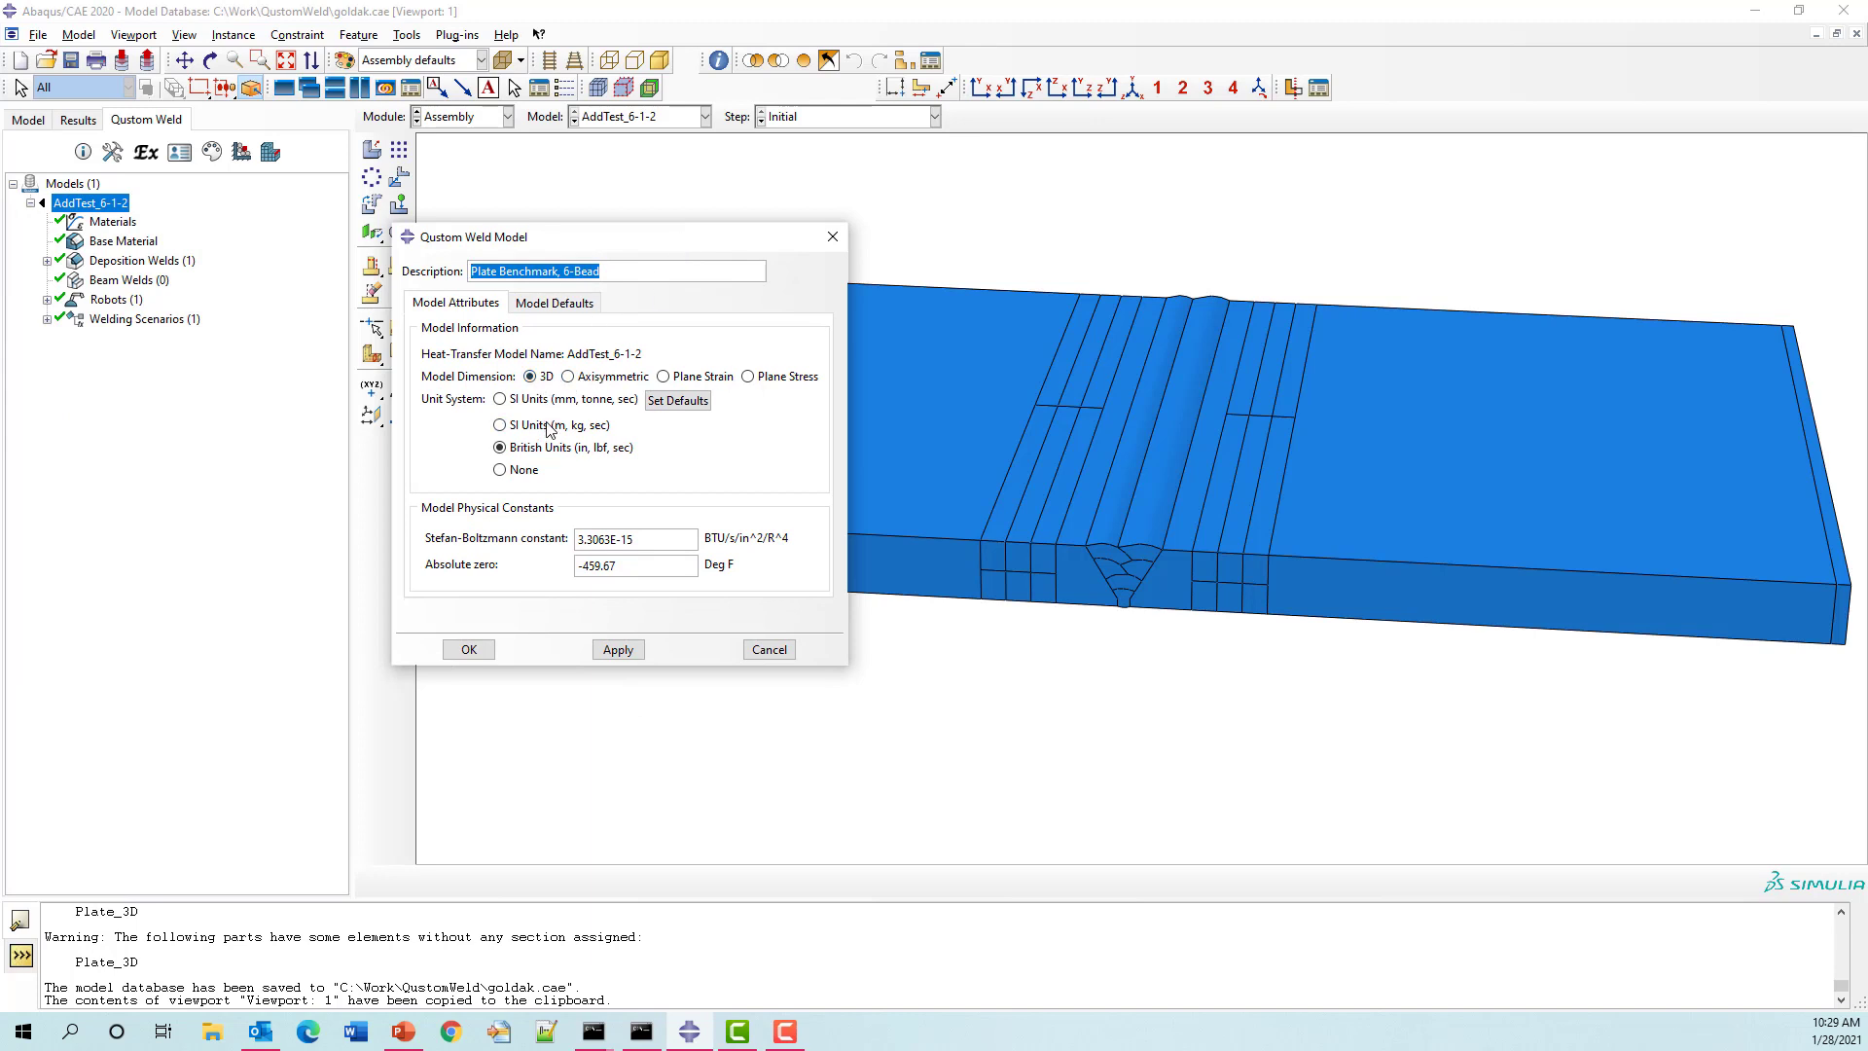
{"action": "left_click", "coordinate": [554, 305]}
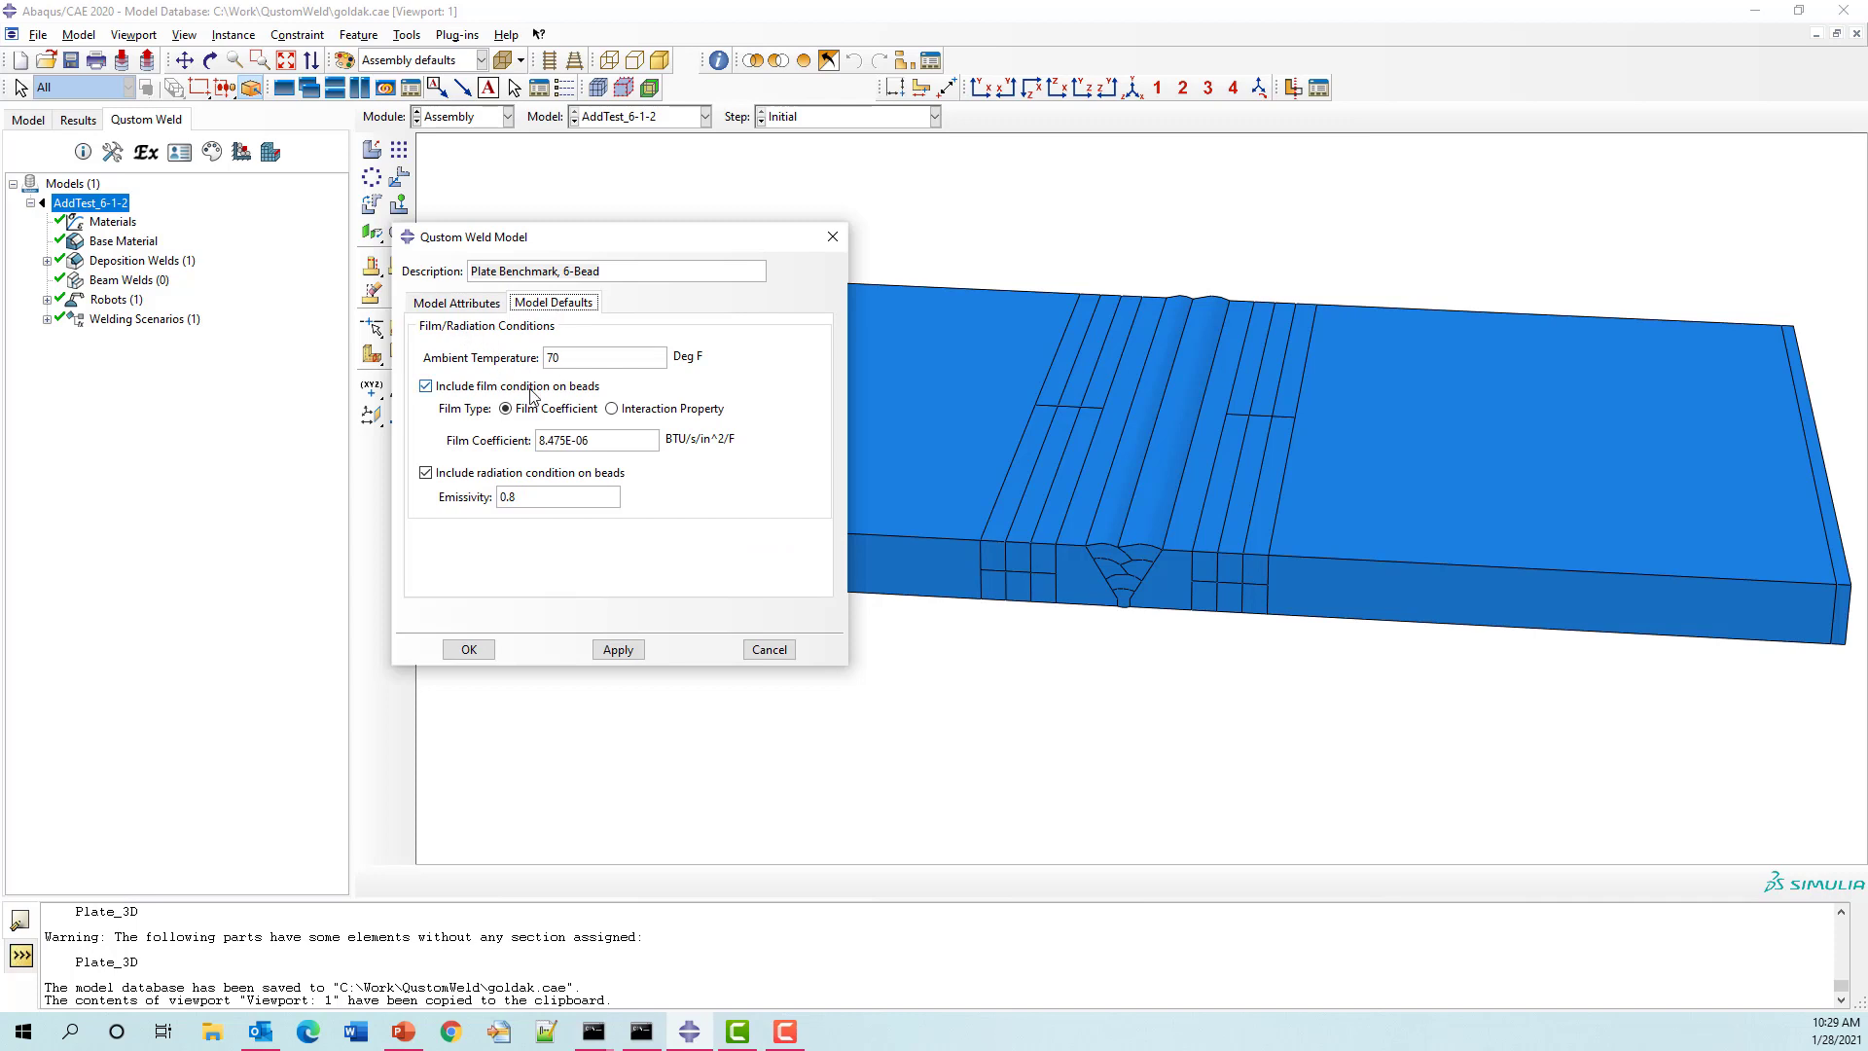
{"action": "left_click", "coordinate": [773, 652]}
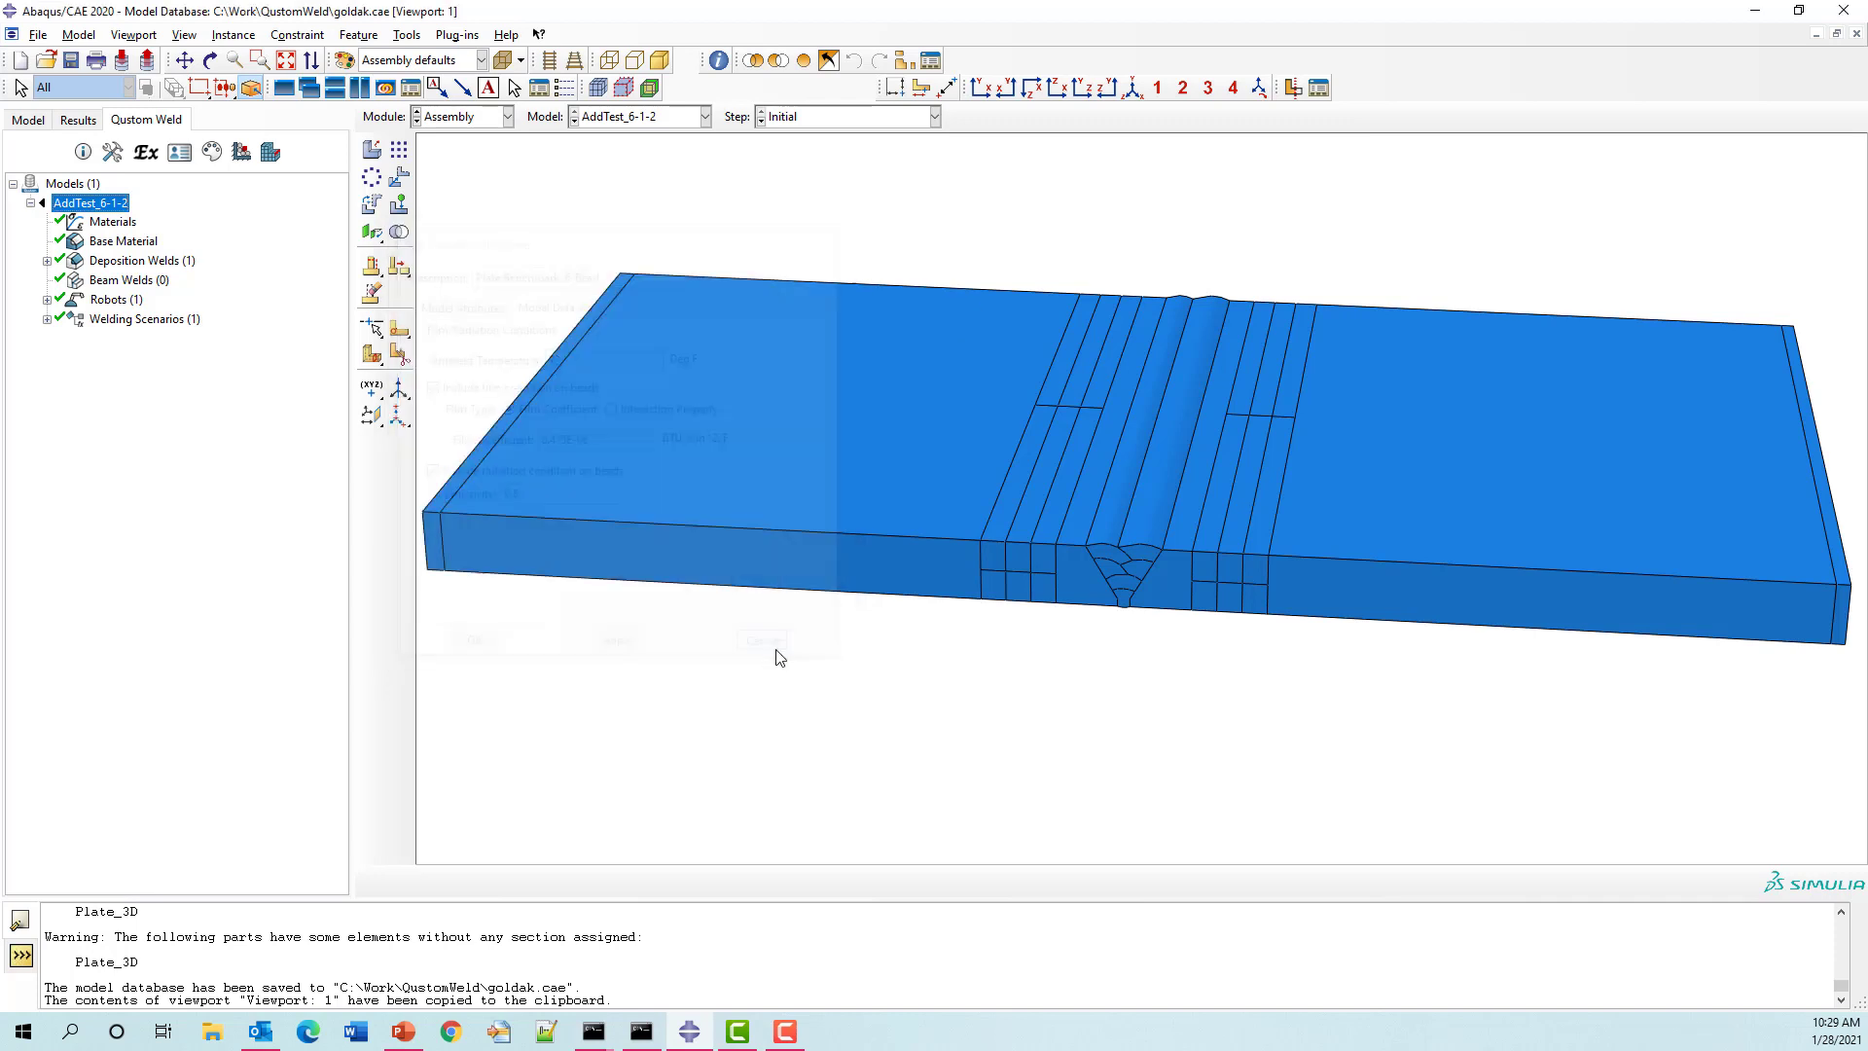
Step: Review the material extensions for the melt and cutoff temperatures, then close them without changes
{"action": "double_click", "coordinate": [109, 223]}
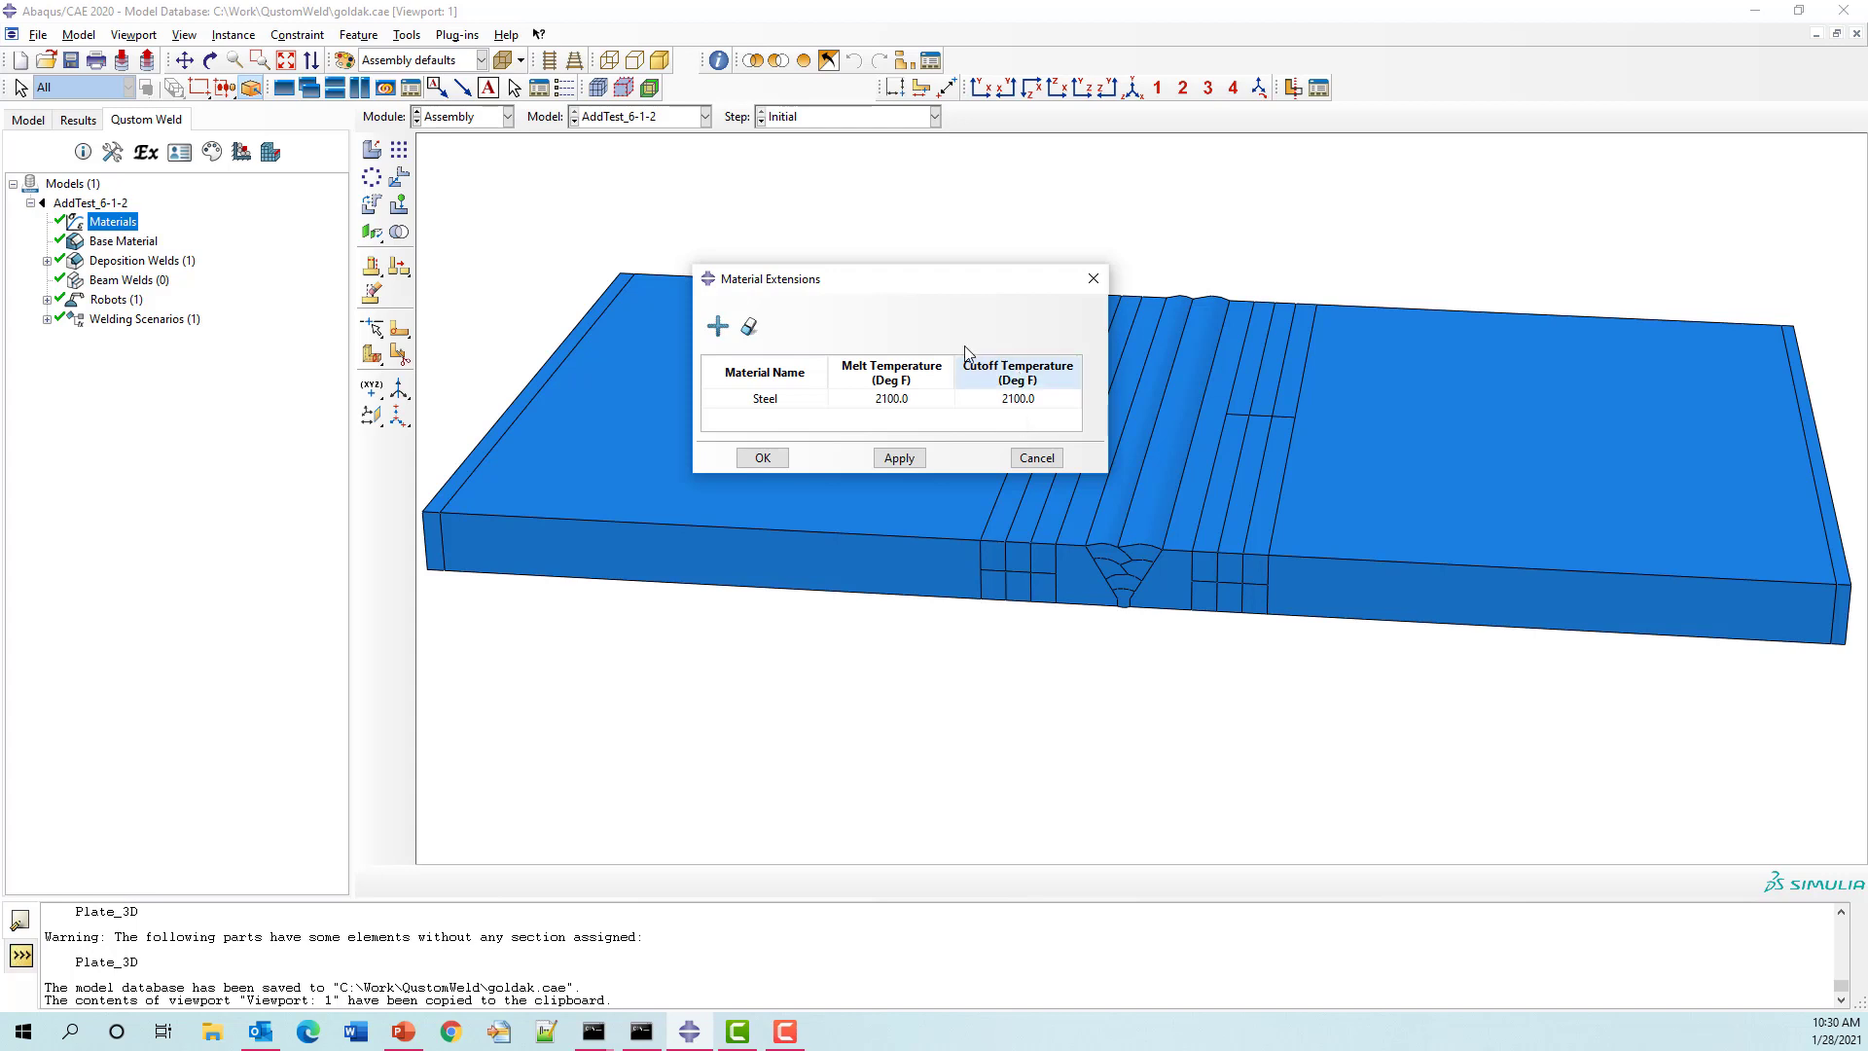
{"action": "left_click", "coordinate": [1037, 458]}
{"action": "left_click", "coordinate": [892, 404]}
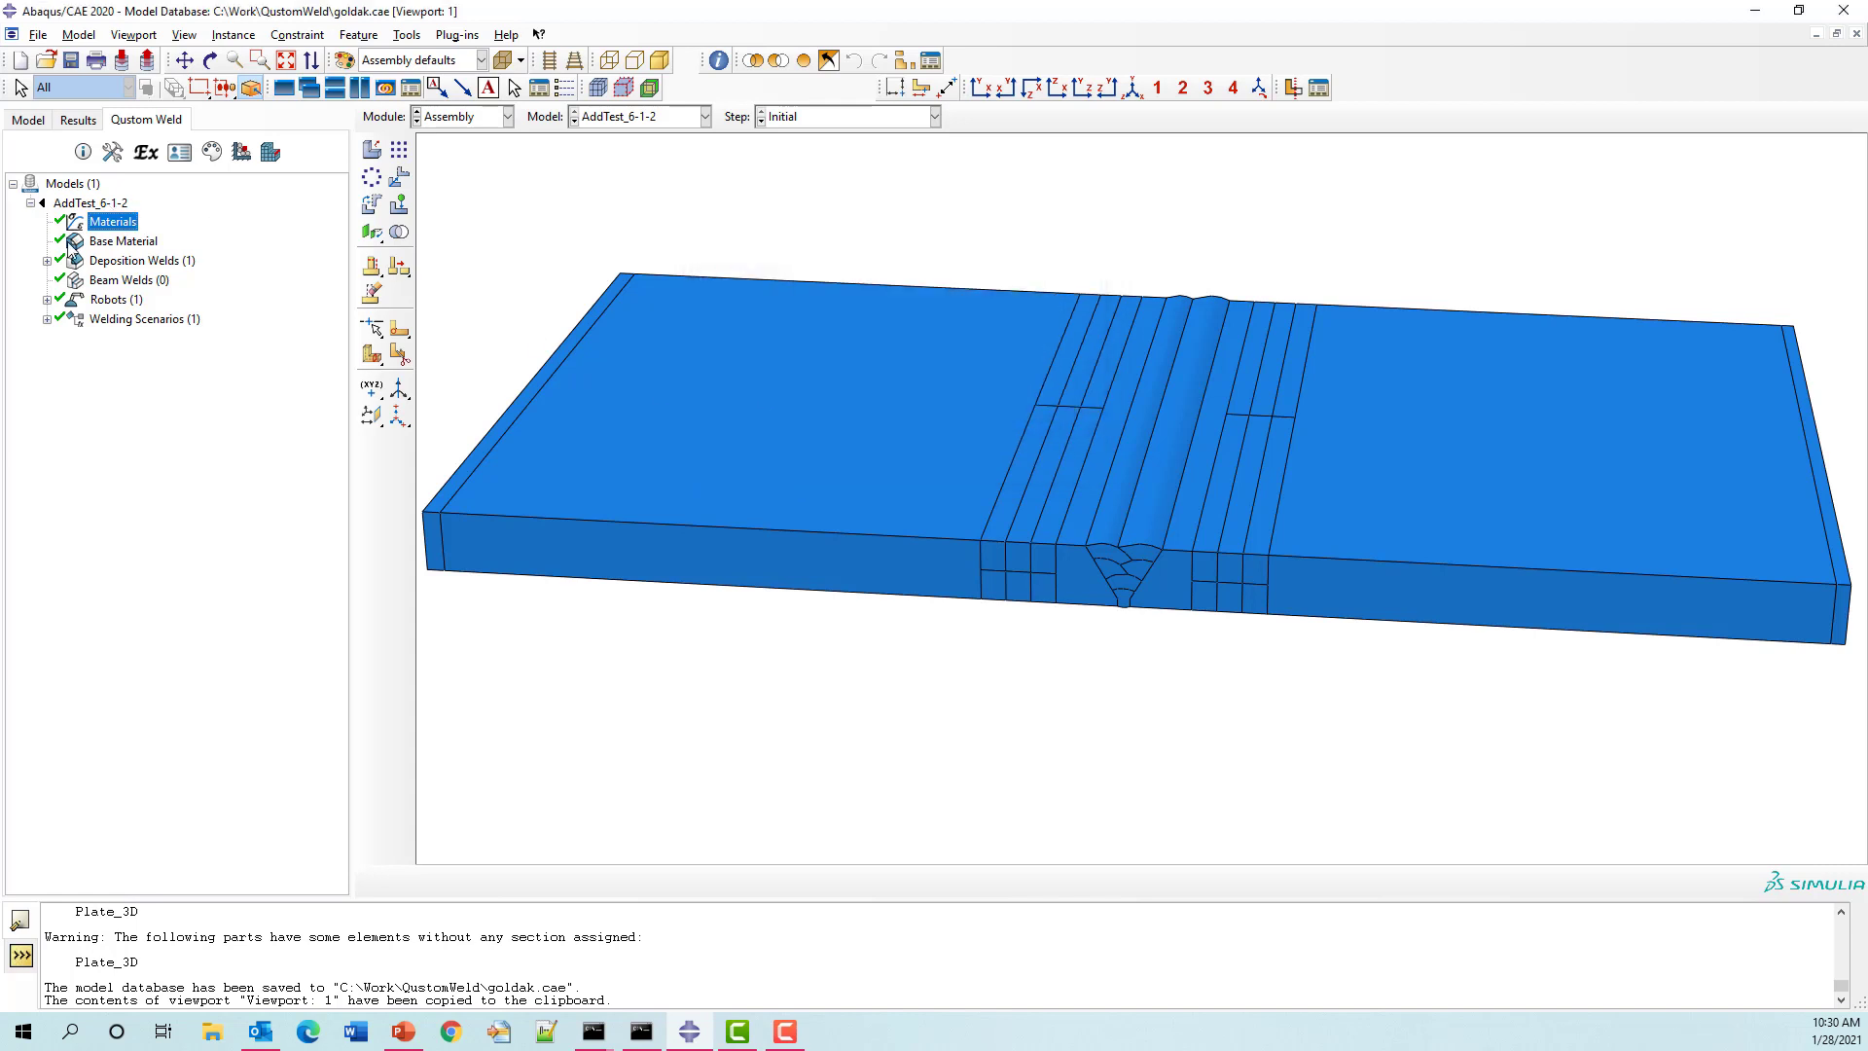
Step: Review the 3D base definition's region, base material and element types, then close it without changes
{"action": "left_click", "coordinate": [112, 242]}
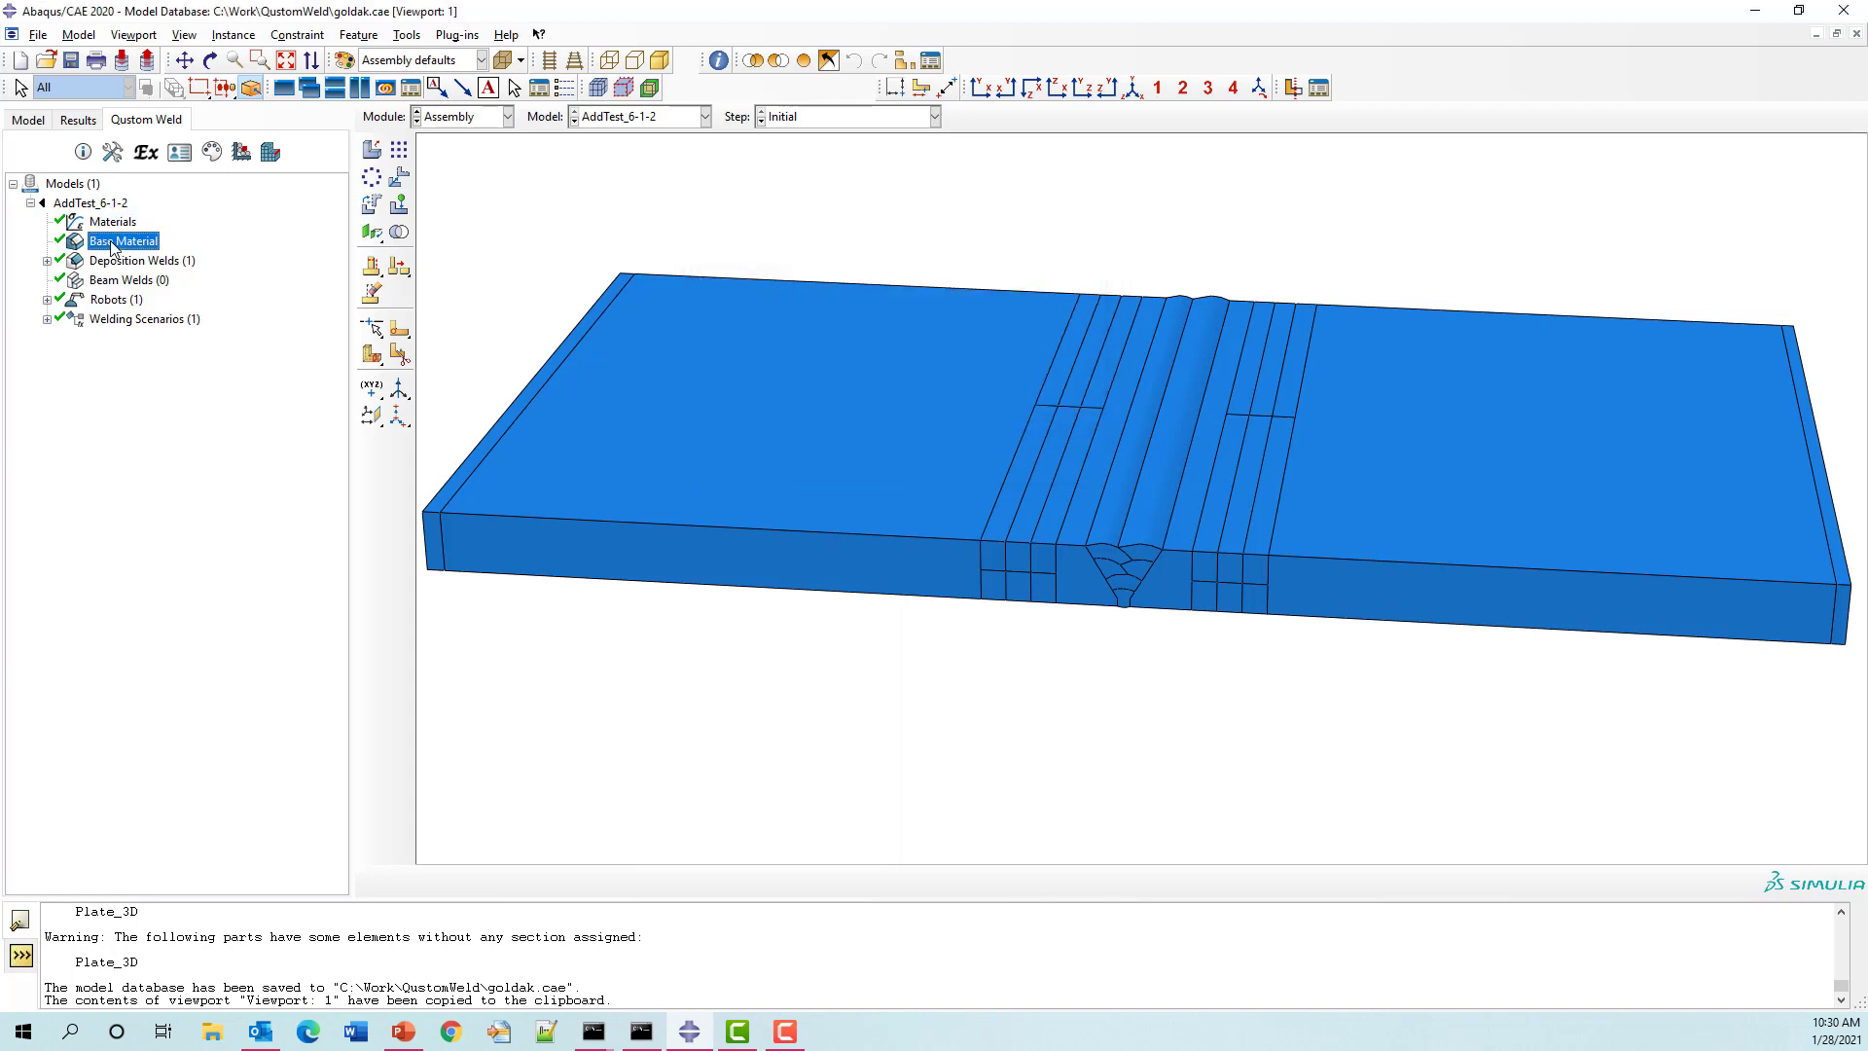
{"action": "double_click", "coordinate": [112, 245]}
{"action": "left_click_drag", "start_coordinate": [691, 327], "coordinate": [352, 337]}
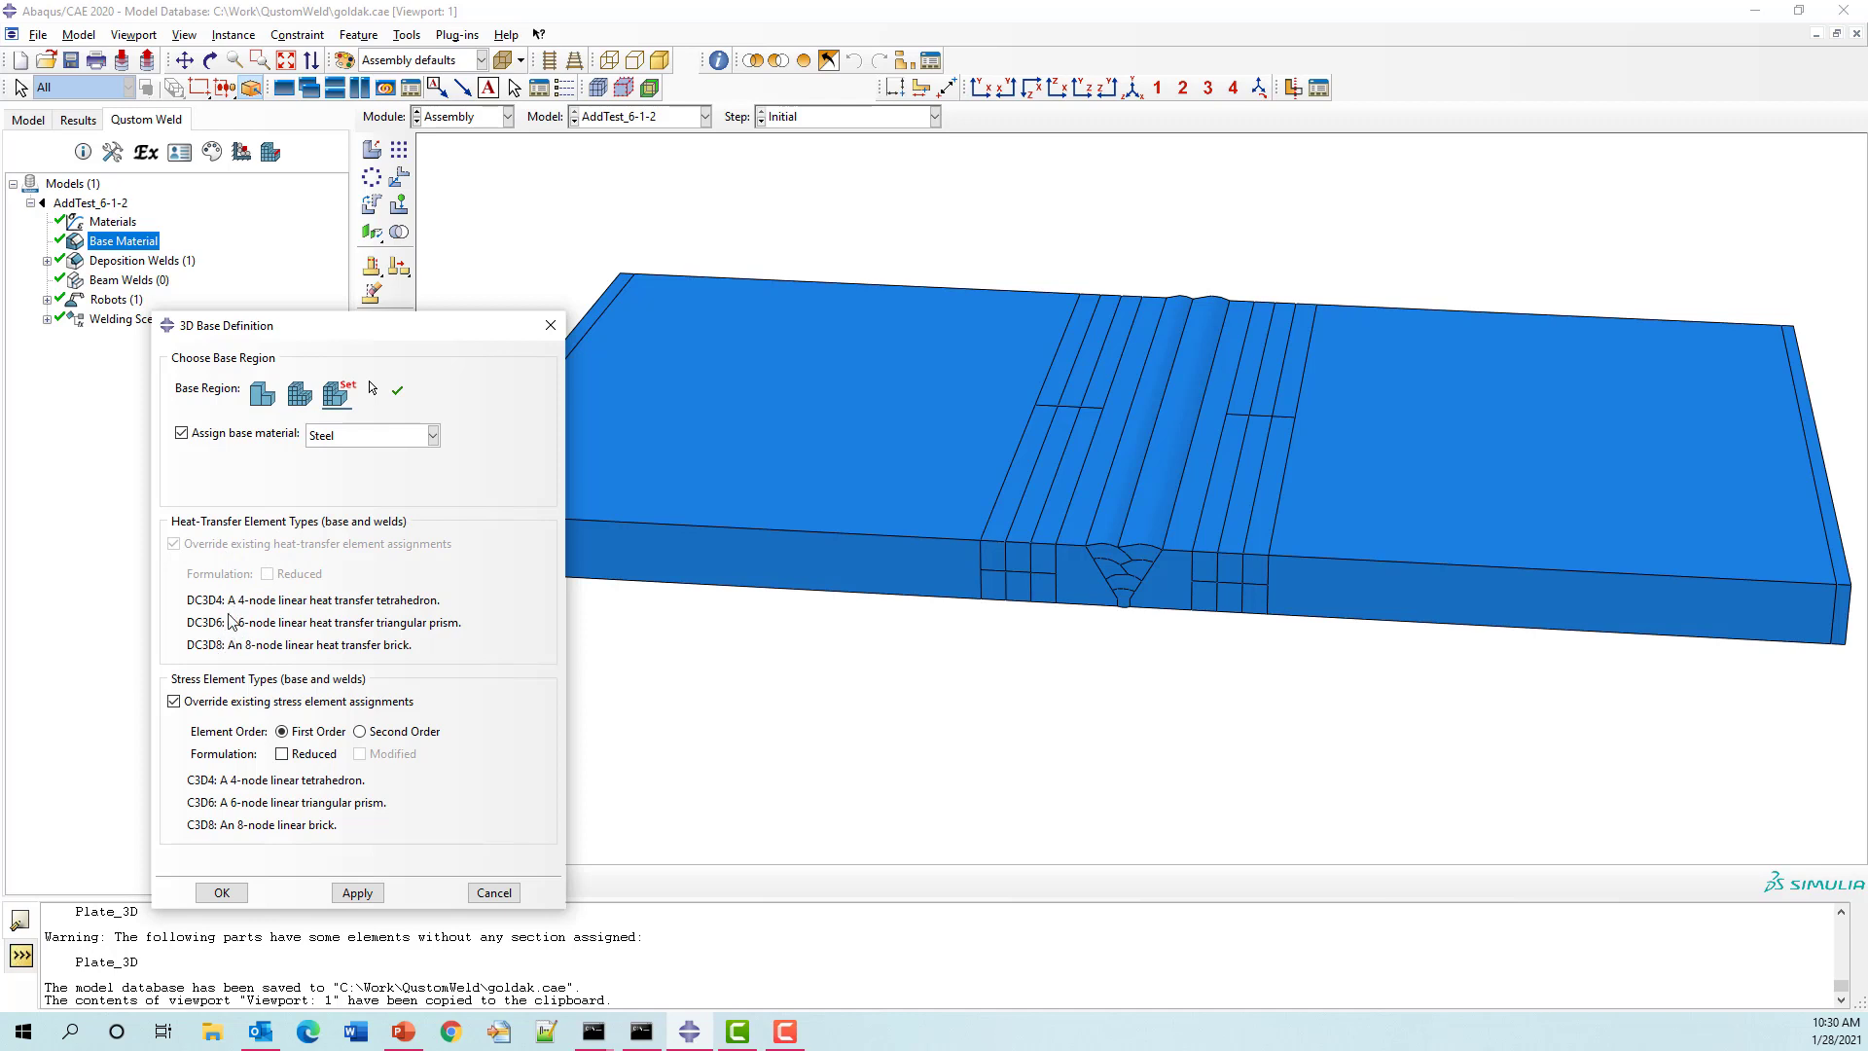
{"action": "left_click", "coordinate": [495, 893]}
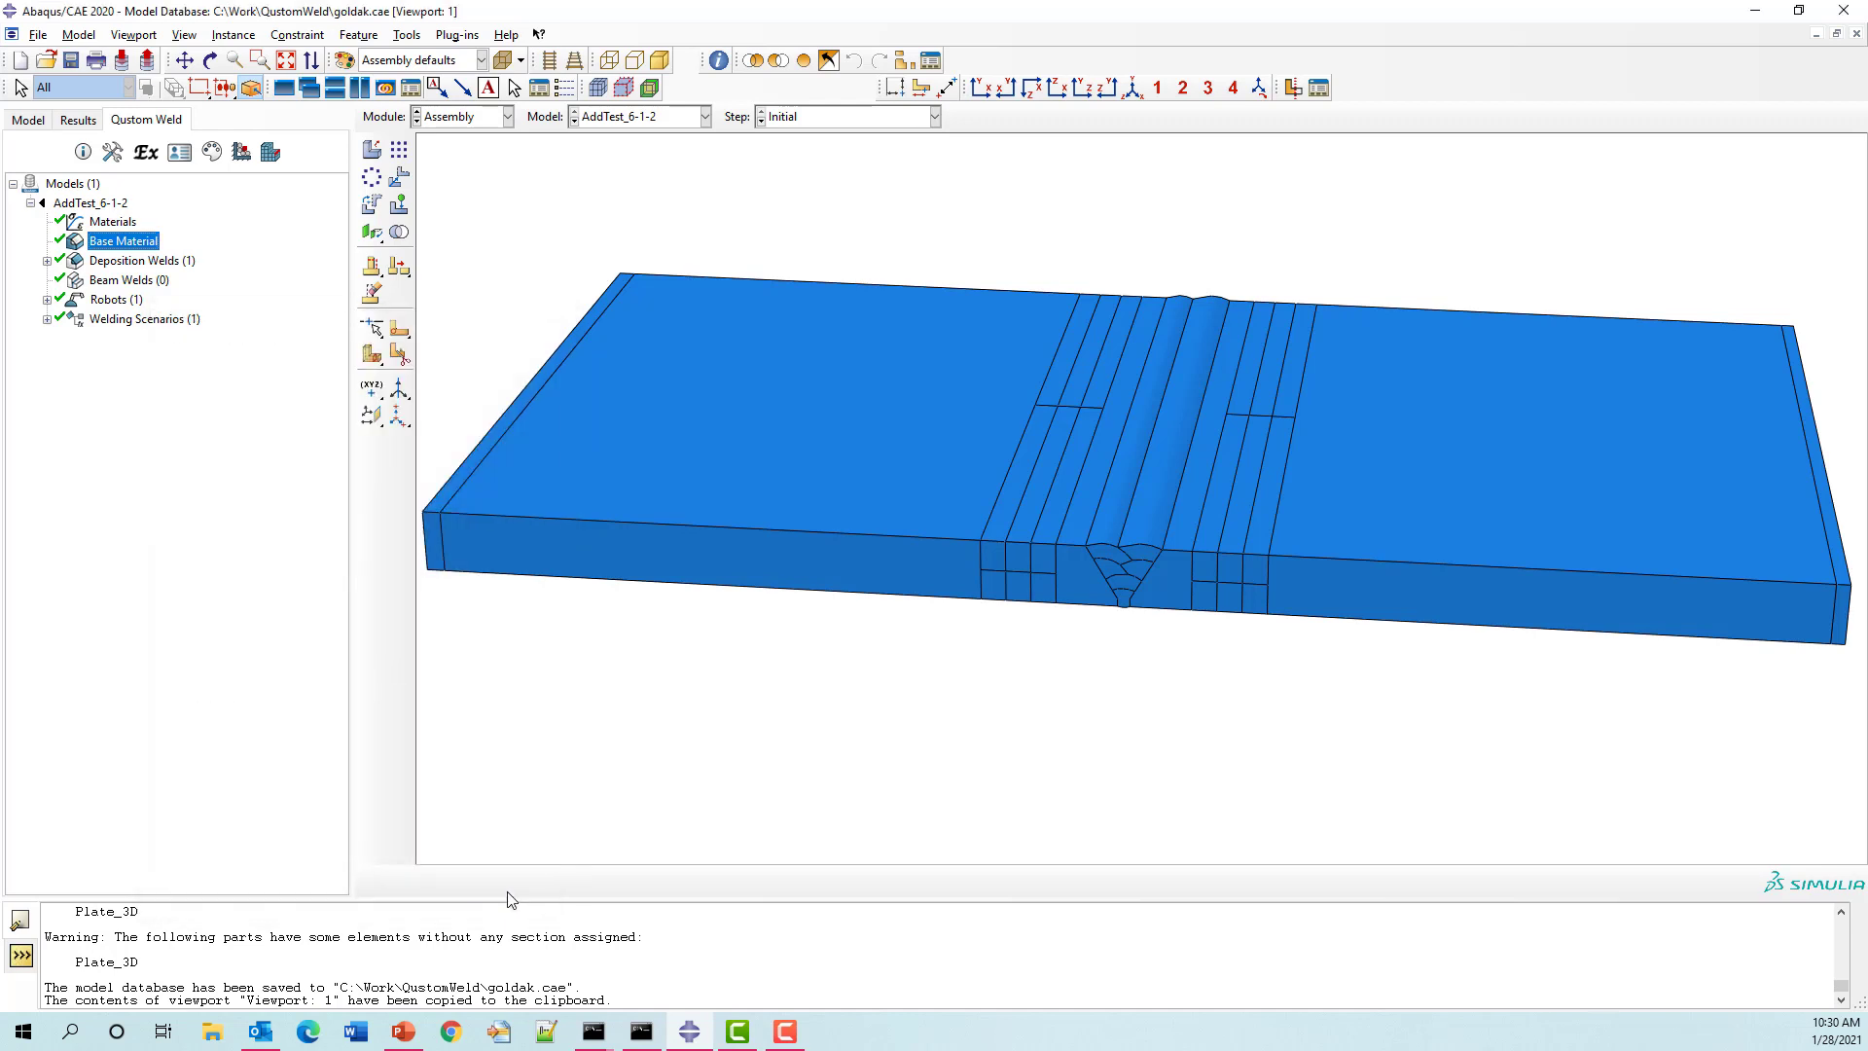
Step: Expand the LoneWeld deposition weld in the model tree down to its individual beads
{"action": "left_click", "coordinate": [47, 261]}
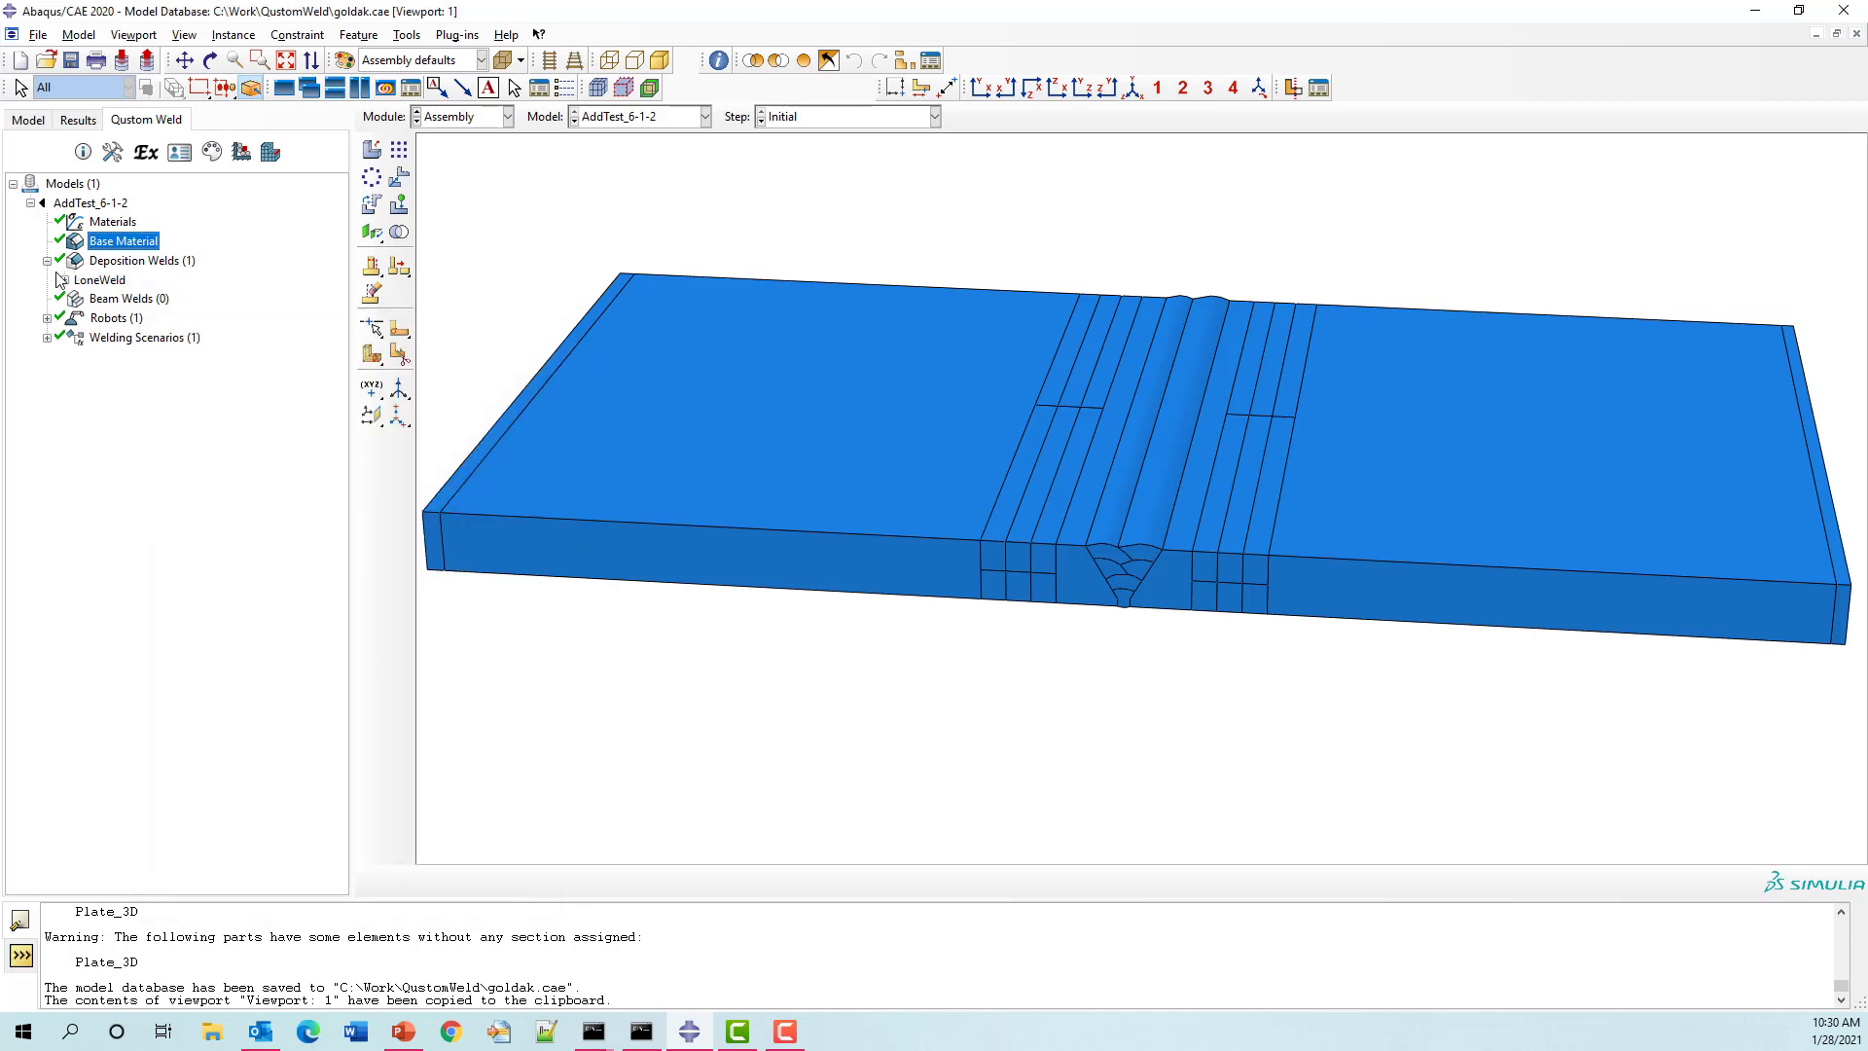
{"action": "left_click", "coordinate": [64, 280]}
{"action": "left_click", "coordinate": [81, 298]}
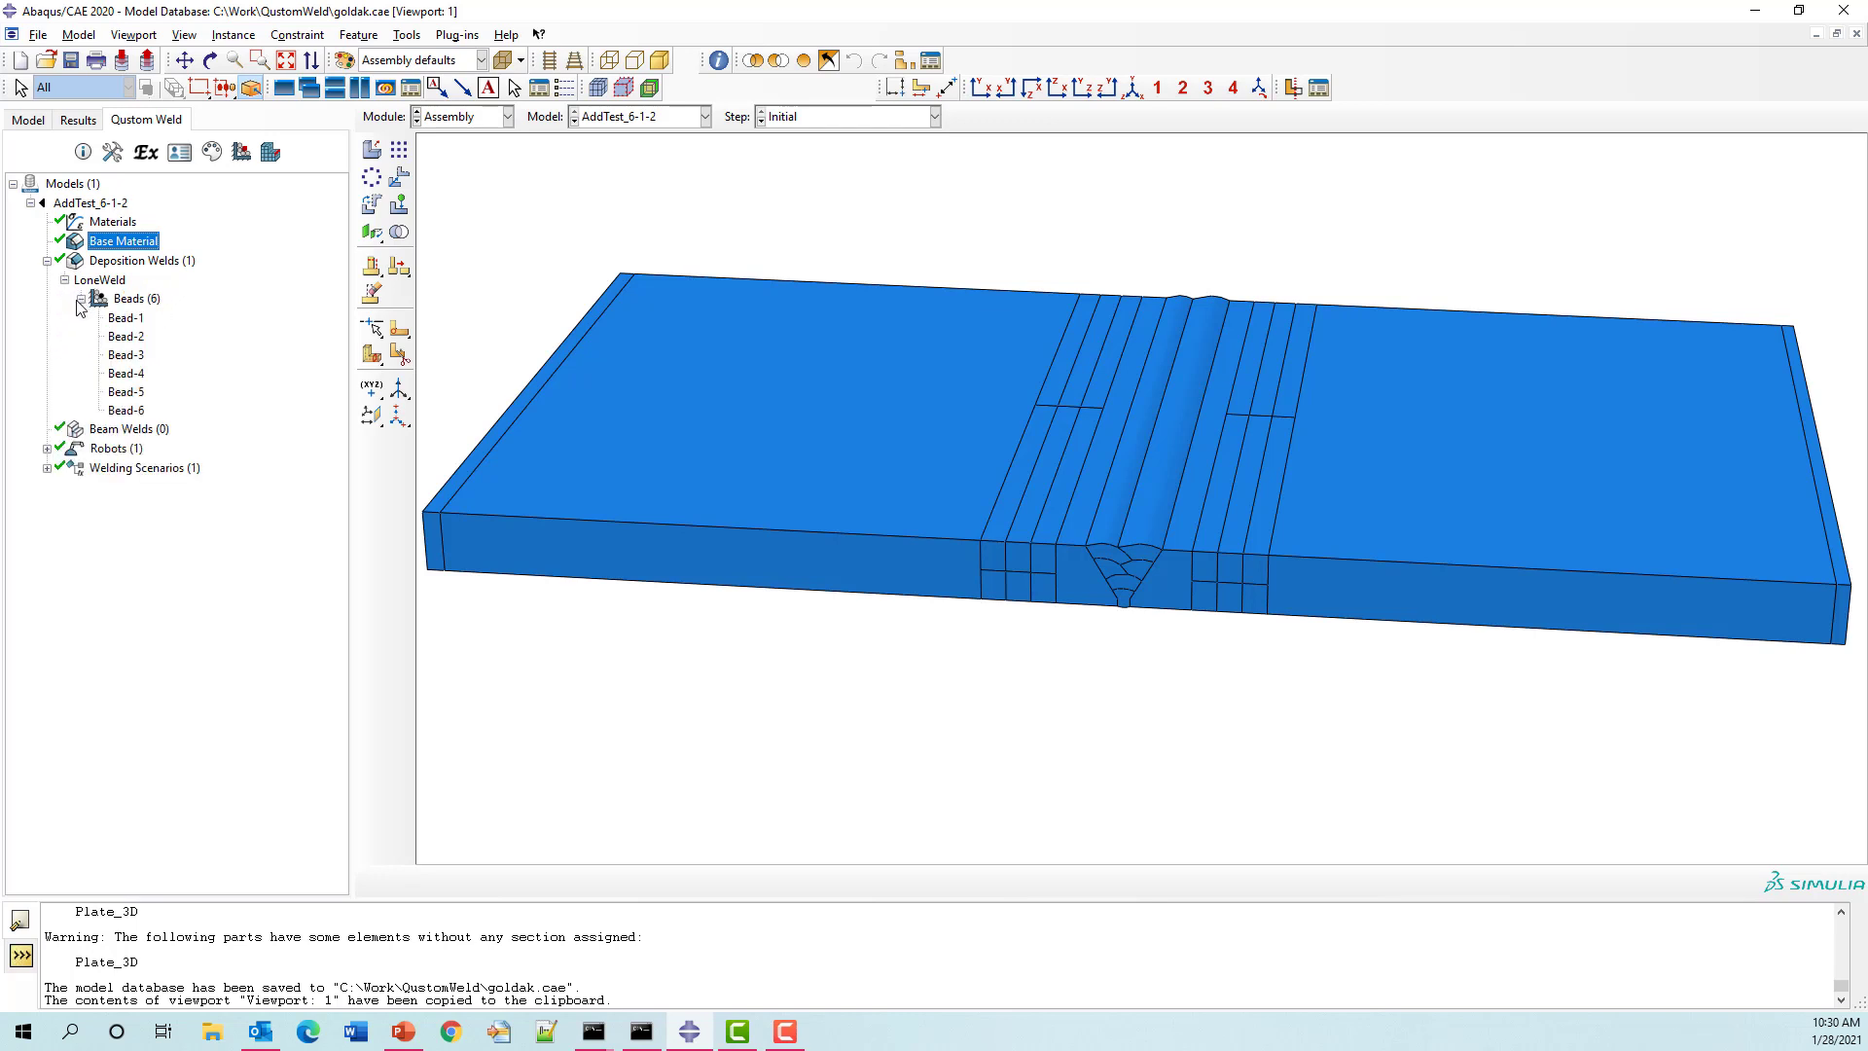
{"action": "left_click", "coordinate": [102, 281]}
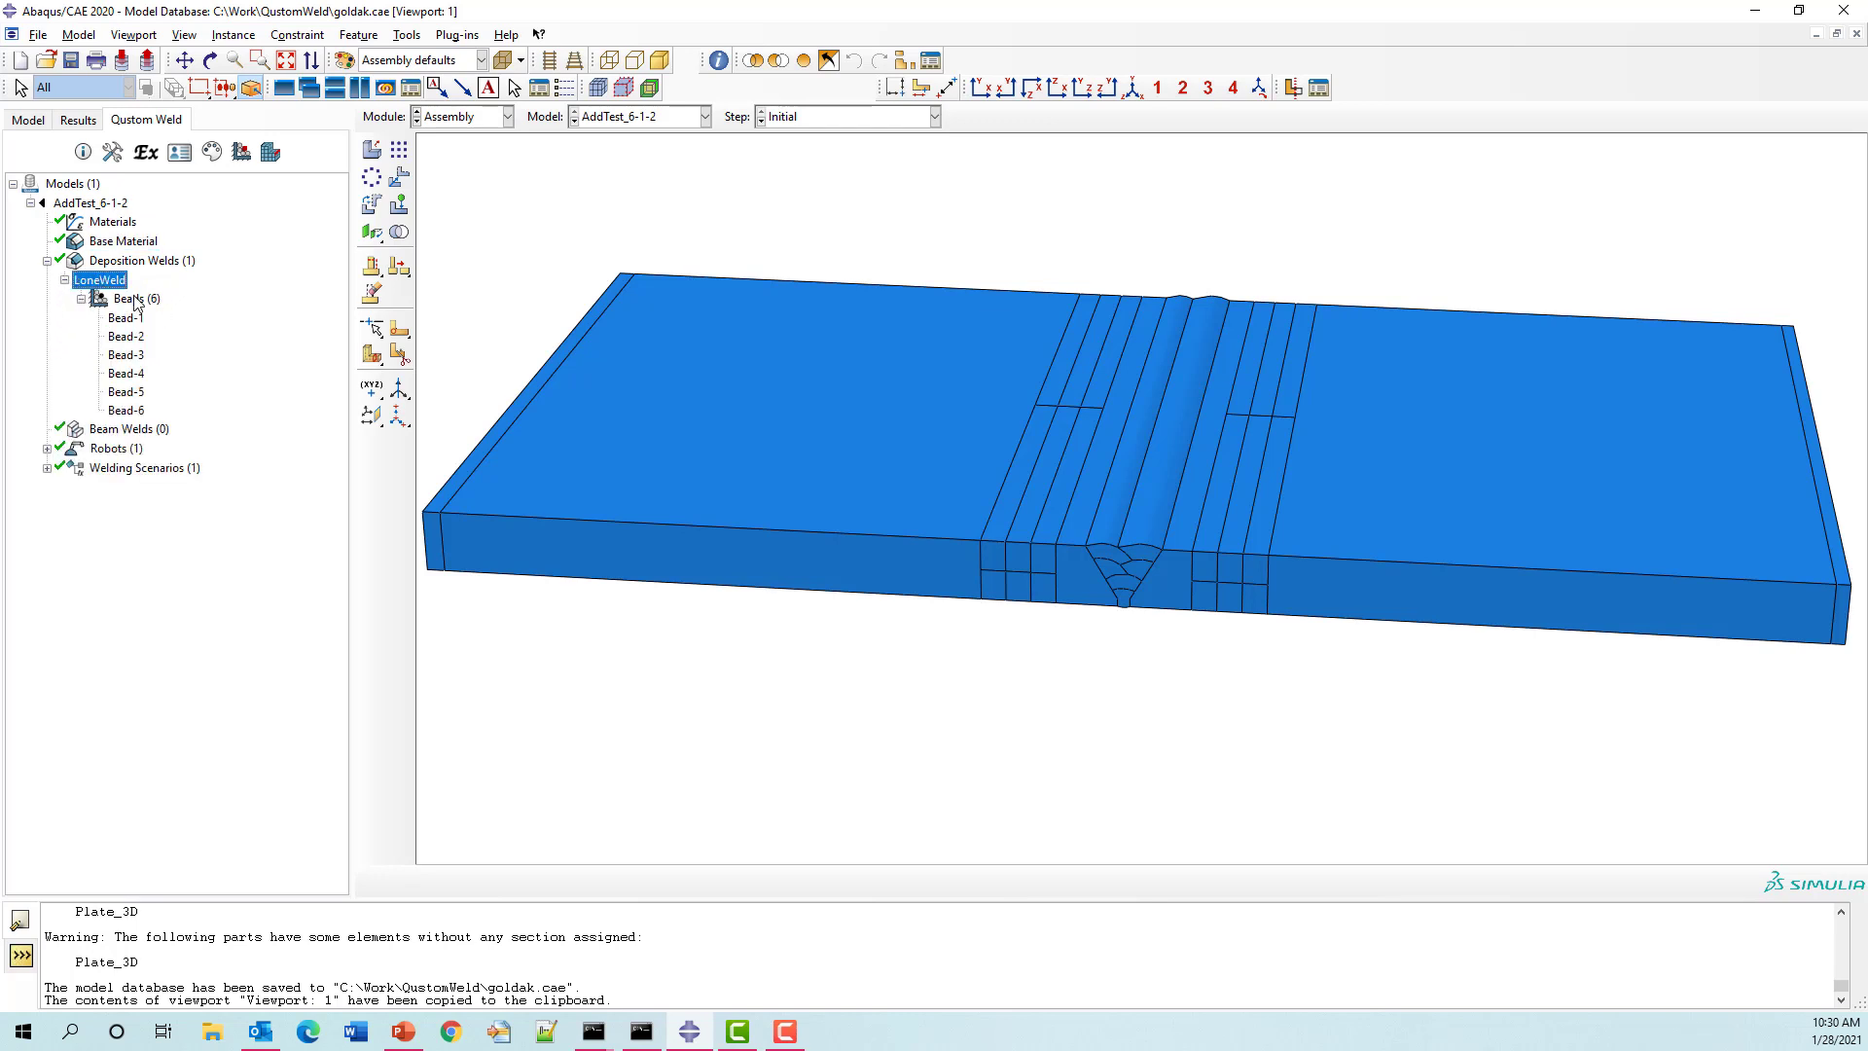
{"action": "left_click", "coordinate": [132, 299]}
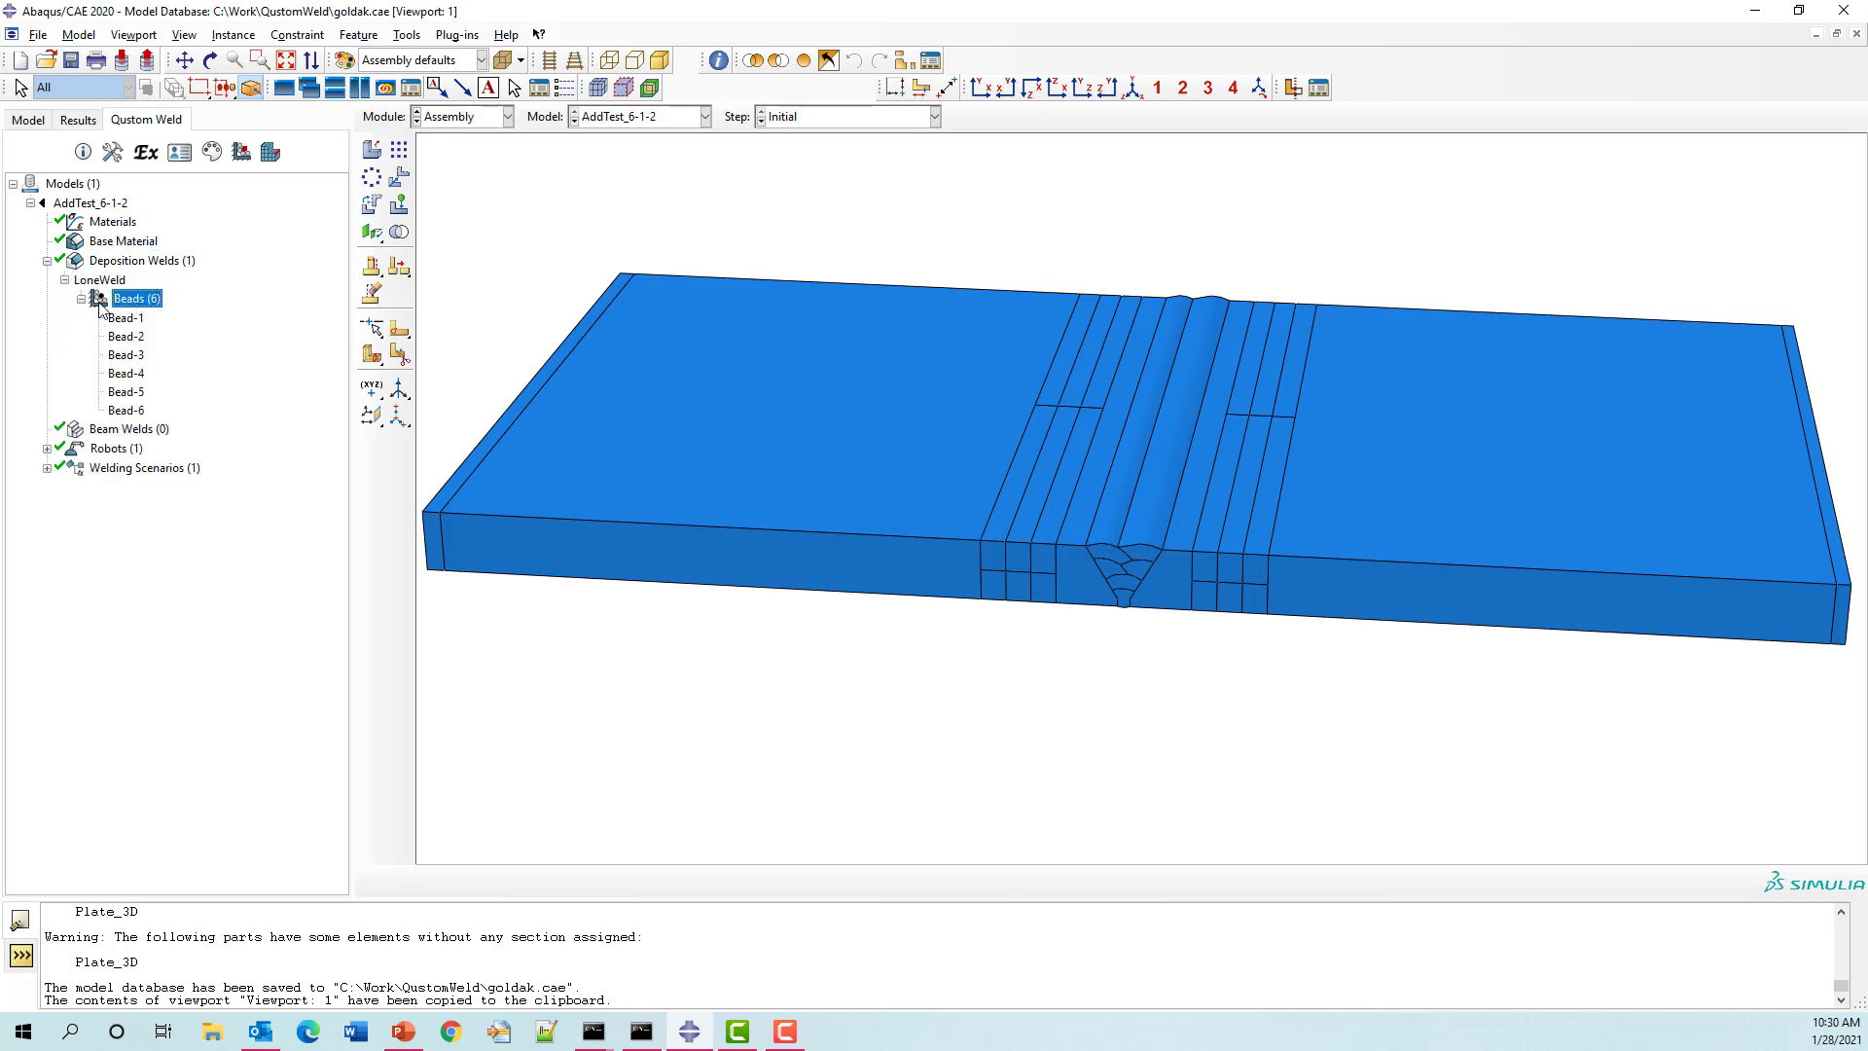
Step: Color-code the weld beads in the viewport and display the mesh on the plate assembly
{"action": "left_click", "coordinate": [212, 151]}
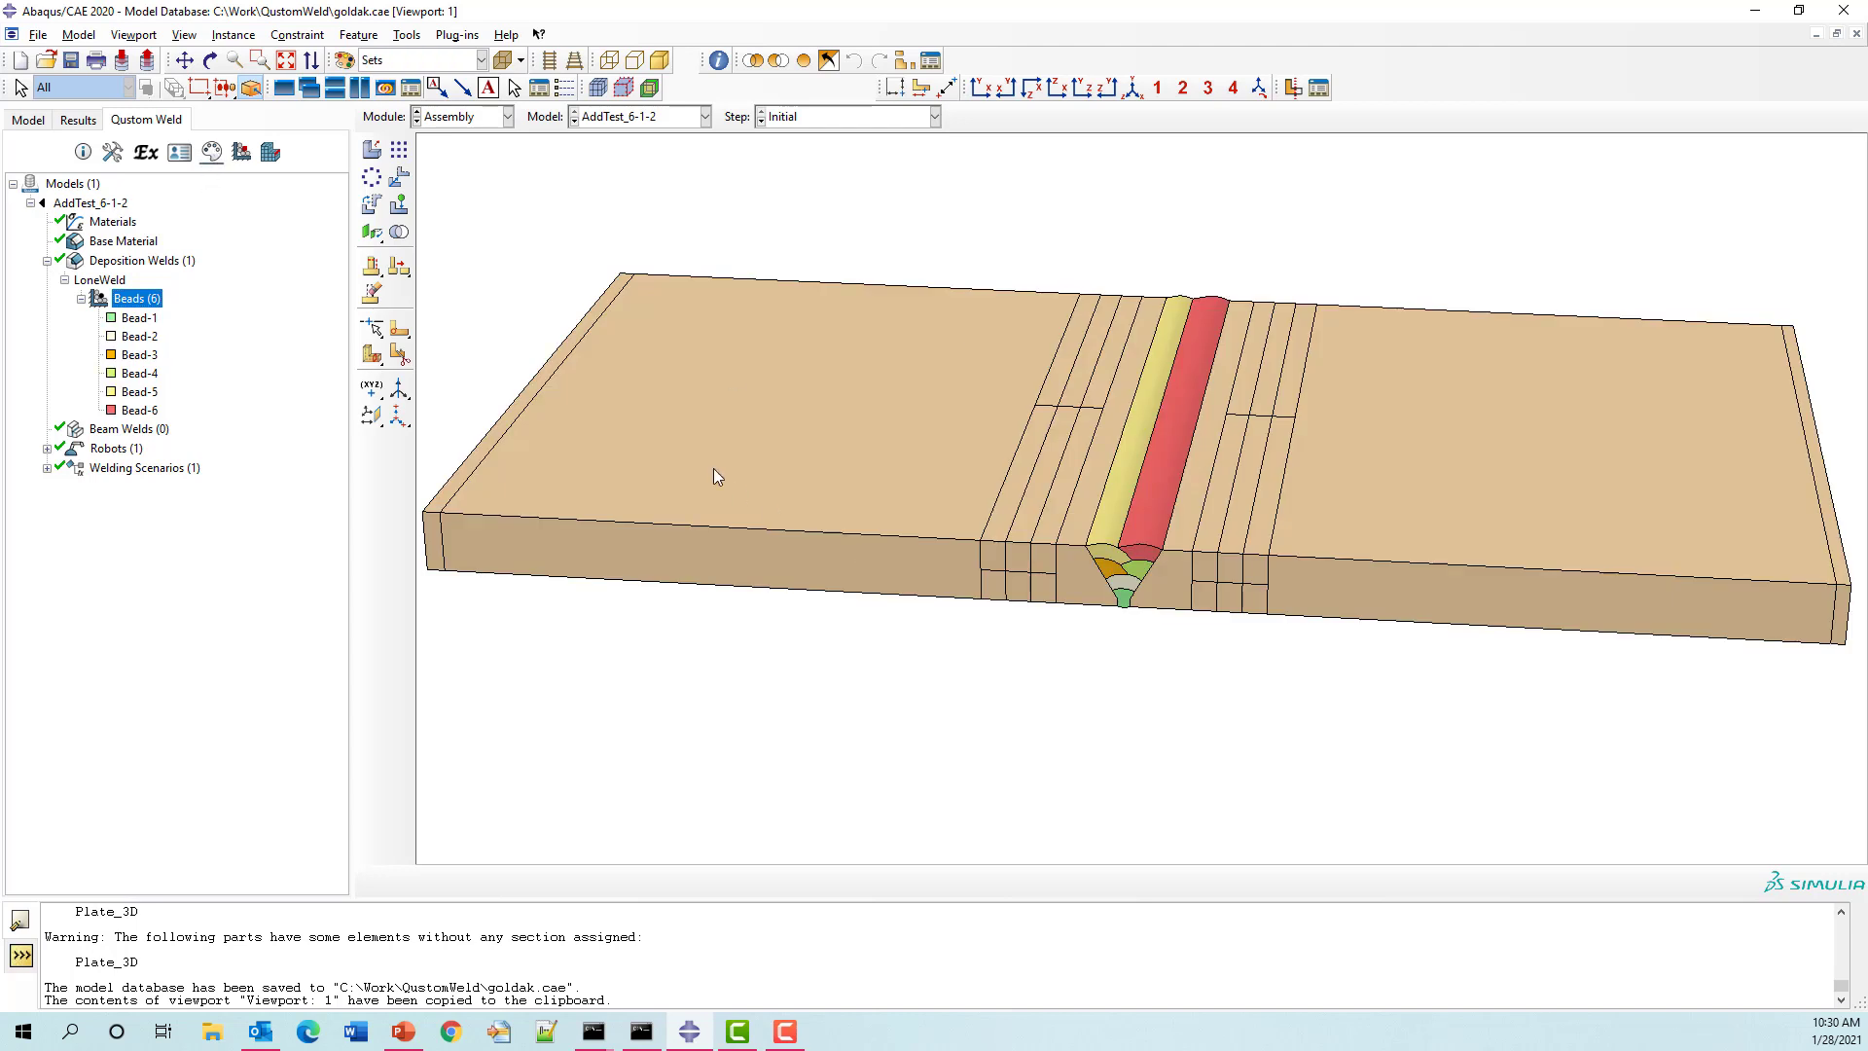
{"action": "left_click", "coordinate": [598, 89]}
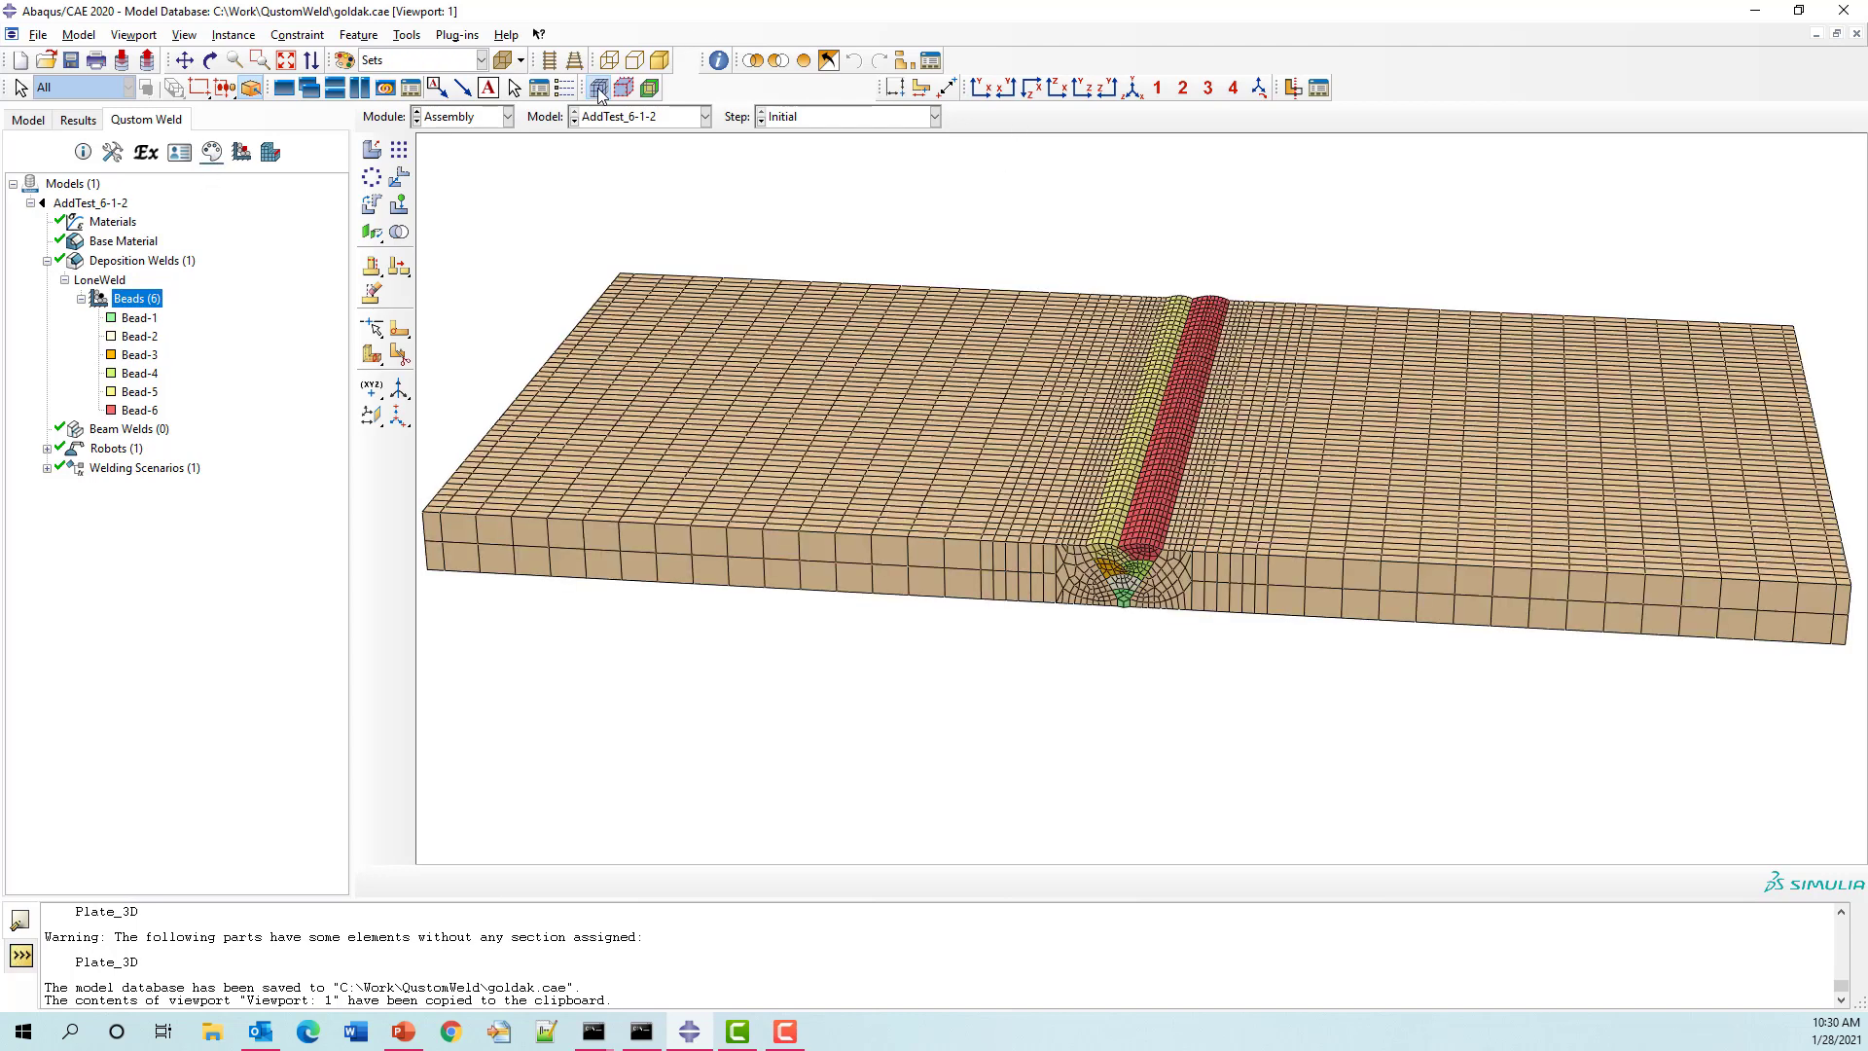
{"action": "scroll", "coordinate": [1174, 491], "scroll_direction": "up", "scroll_amount": 5}
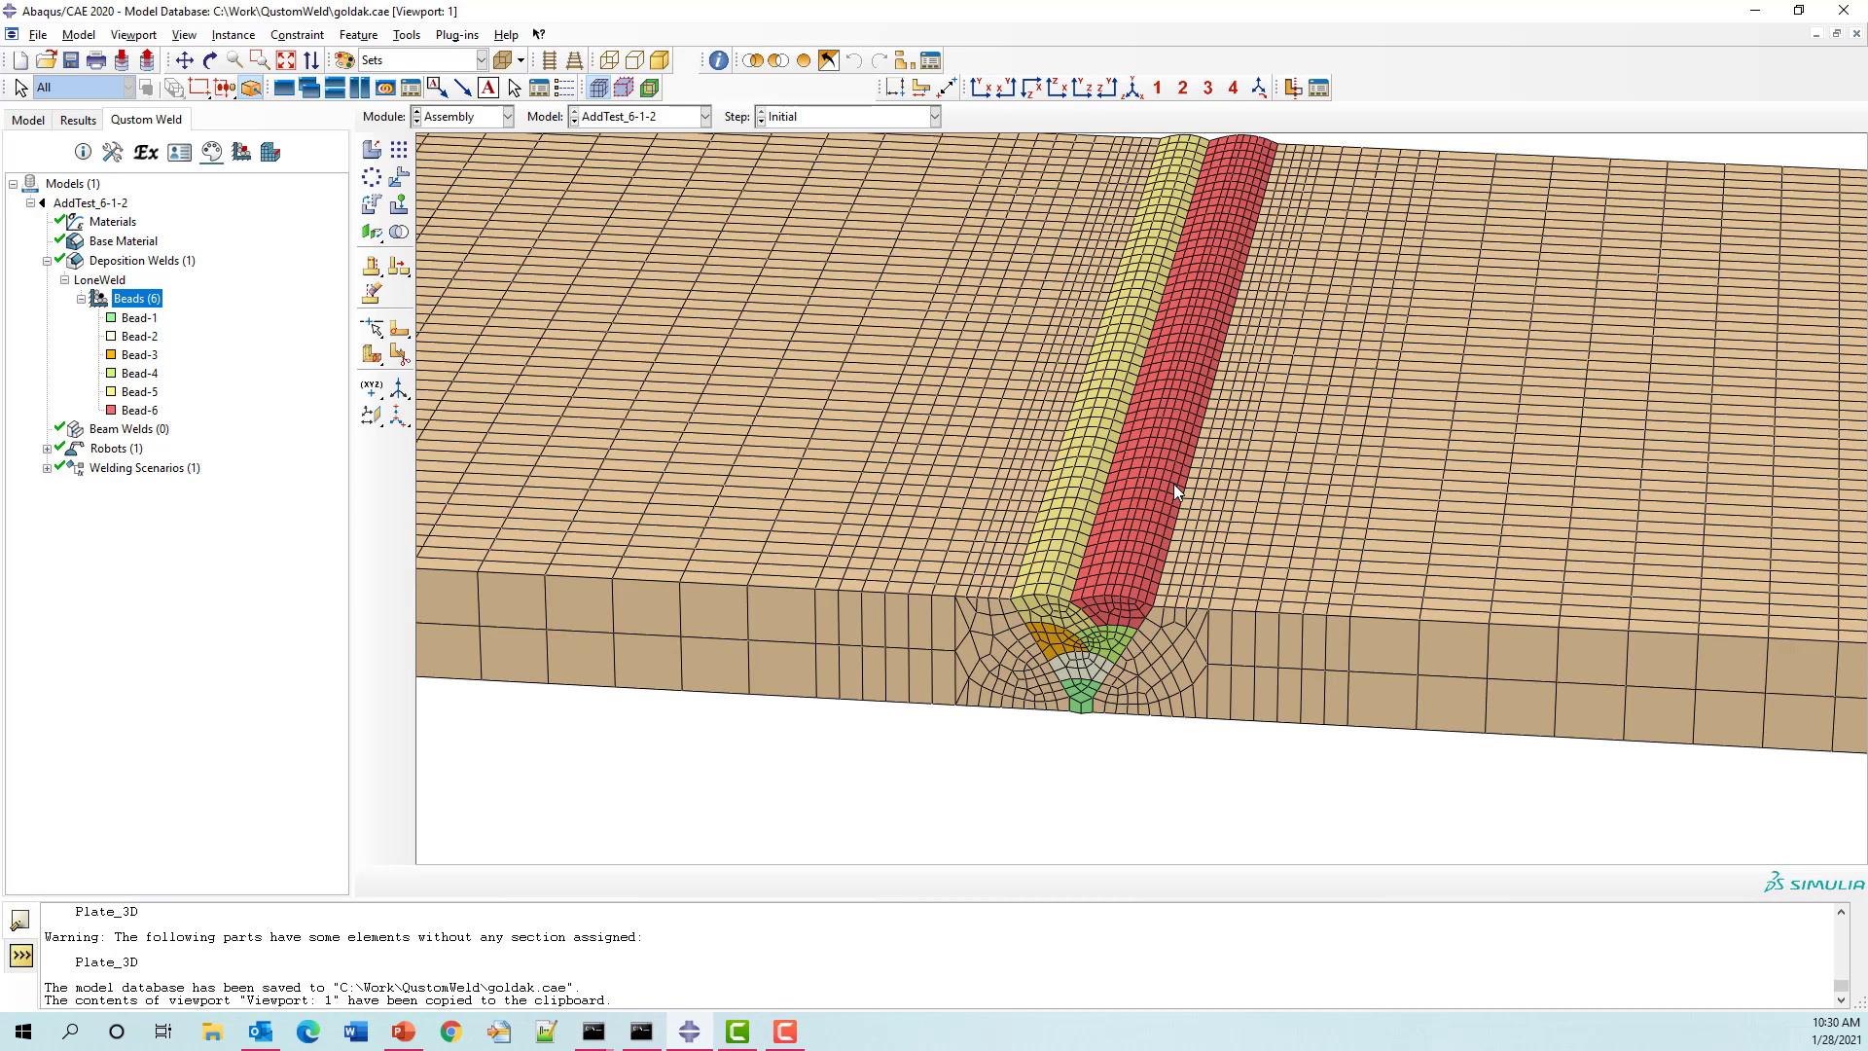
Step: Inspect Bead-1's weld bead definition with the mesh shown and its path highlighted, then close it without changes
{"action": "left_click", "coordinate": [141, 319]}
{"action": "double_click", "coordinate": [141, 321]}
{"action": "left_click_drag", "start_coordinate": [356, 173], "coordinate": [564, 345]}
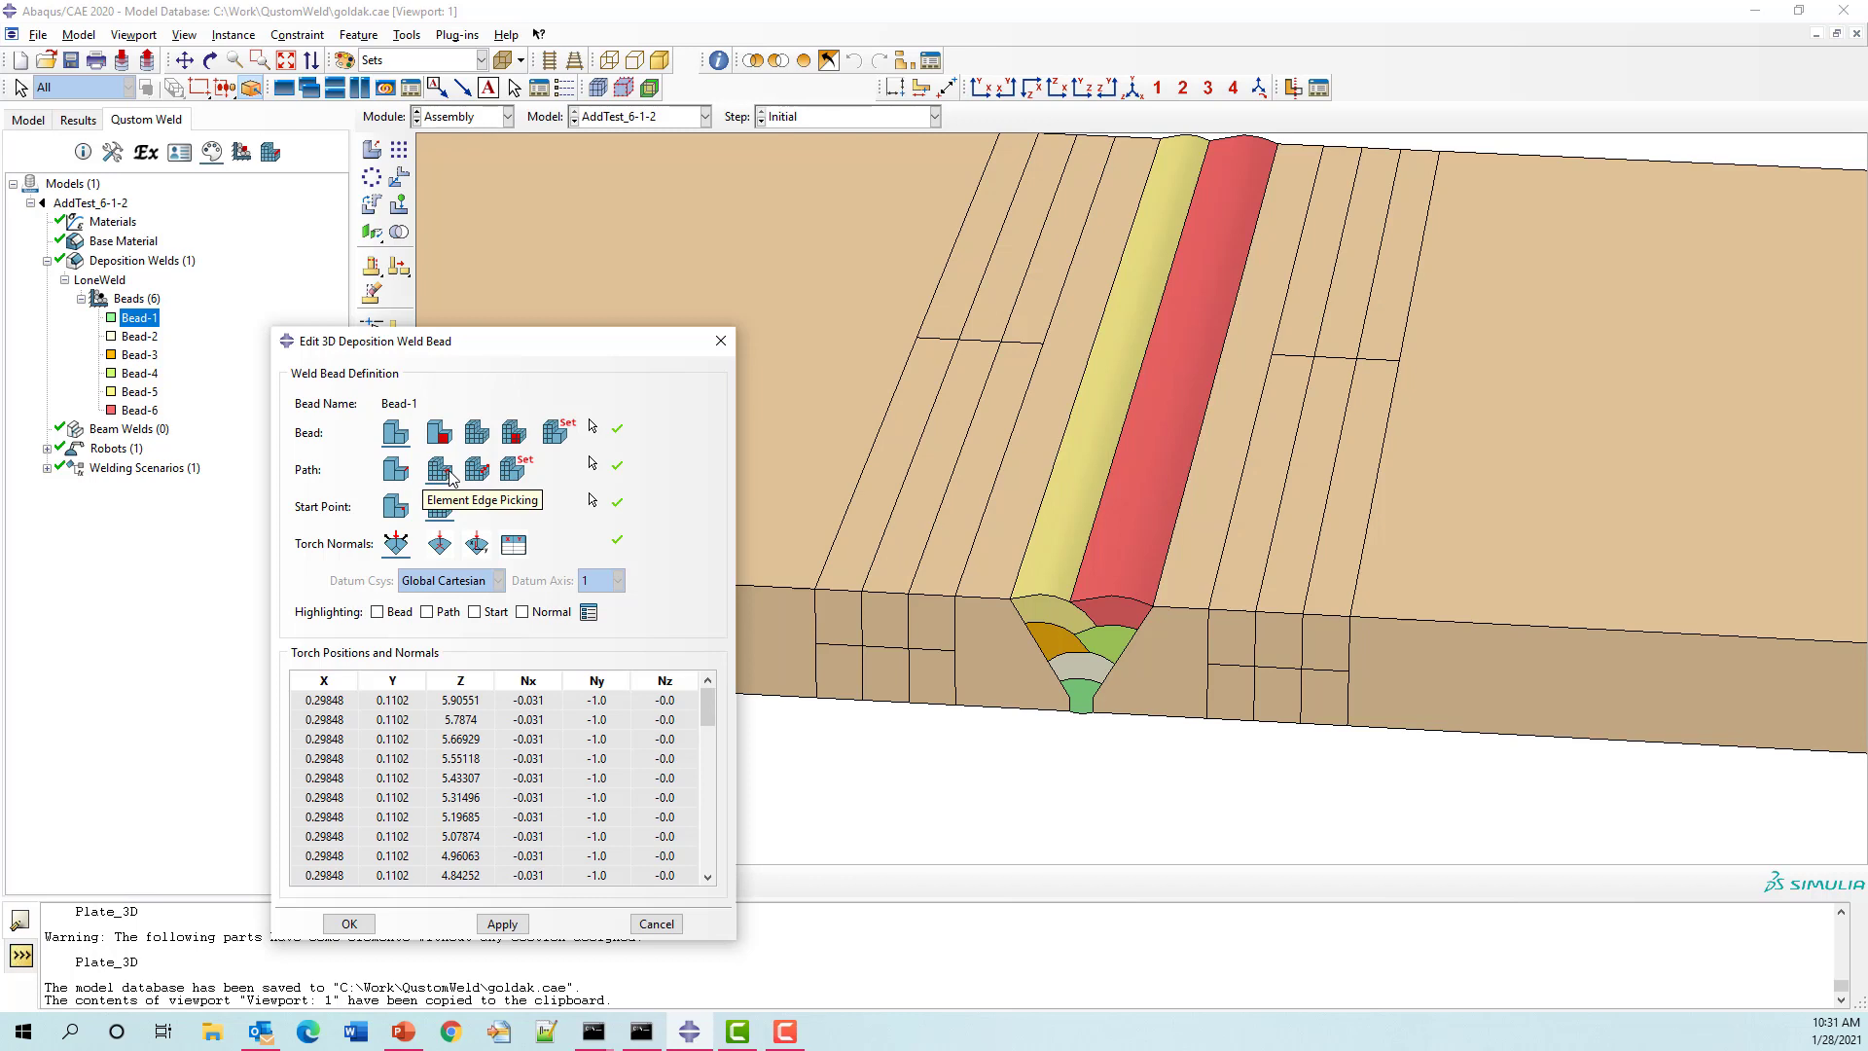
{"action": "left_click", "coordinate": [596, 89]}
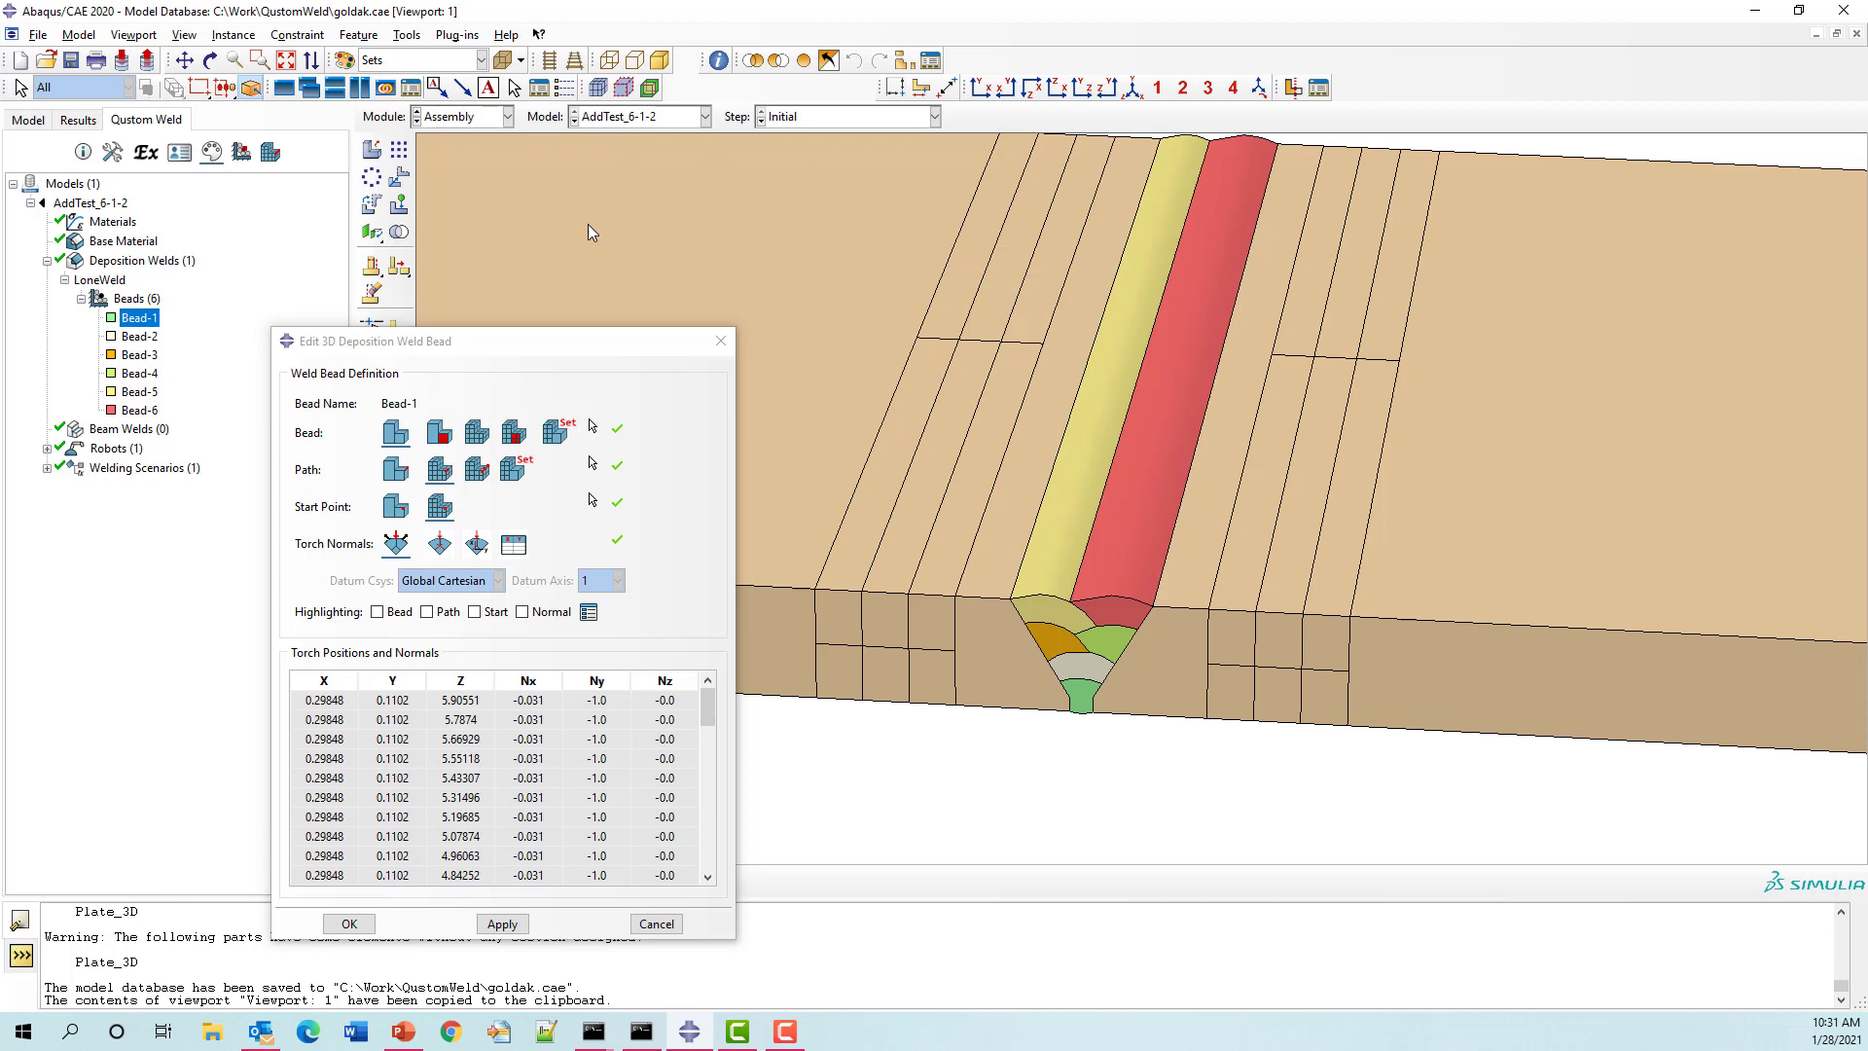
{"action": "left_click", "coordinate": [598, 88]}
{"action": "scroll", "coordinate": [1126, 620], "scroll_direction": "up", "scroll_amount": 5}
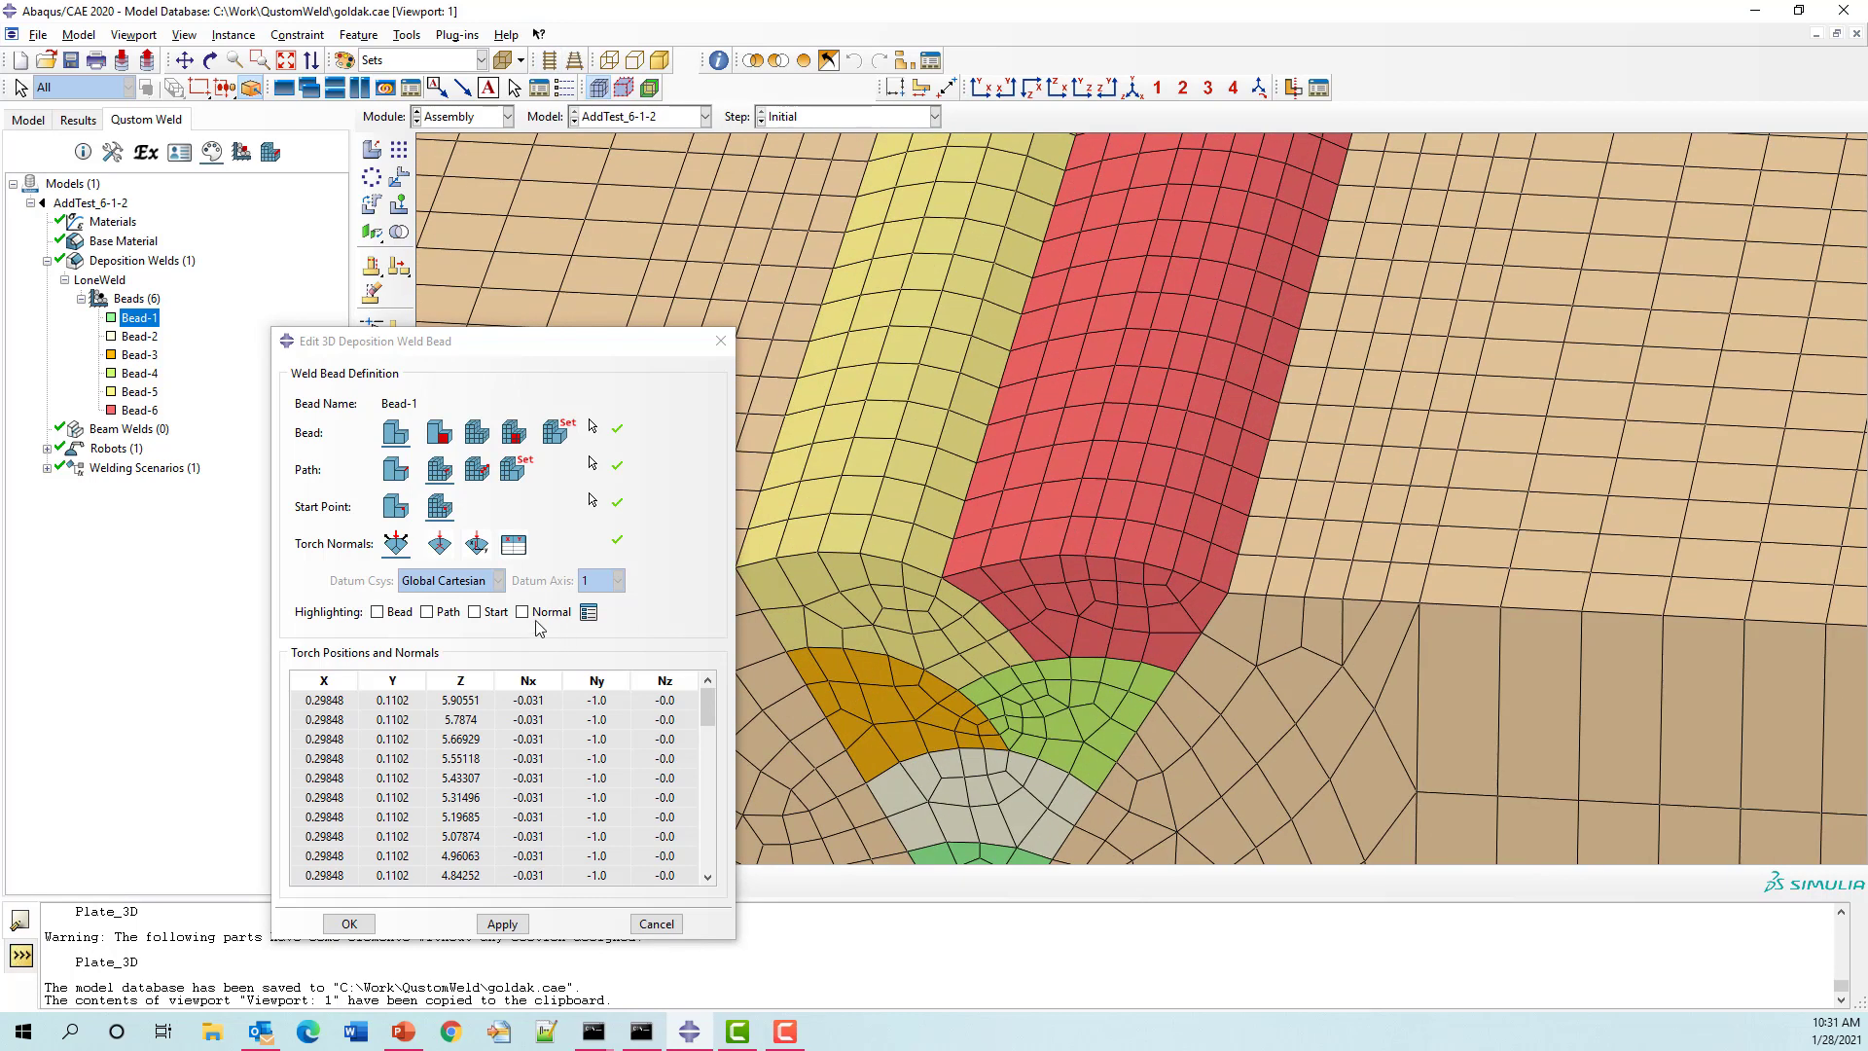
{"action": "left_click", "coordinate": [427, 612]}
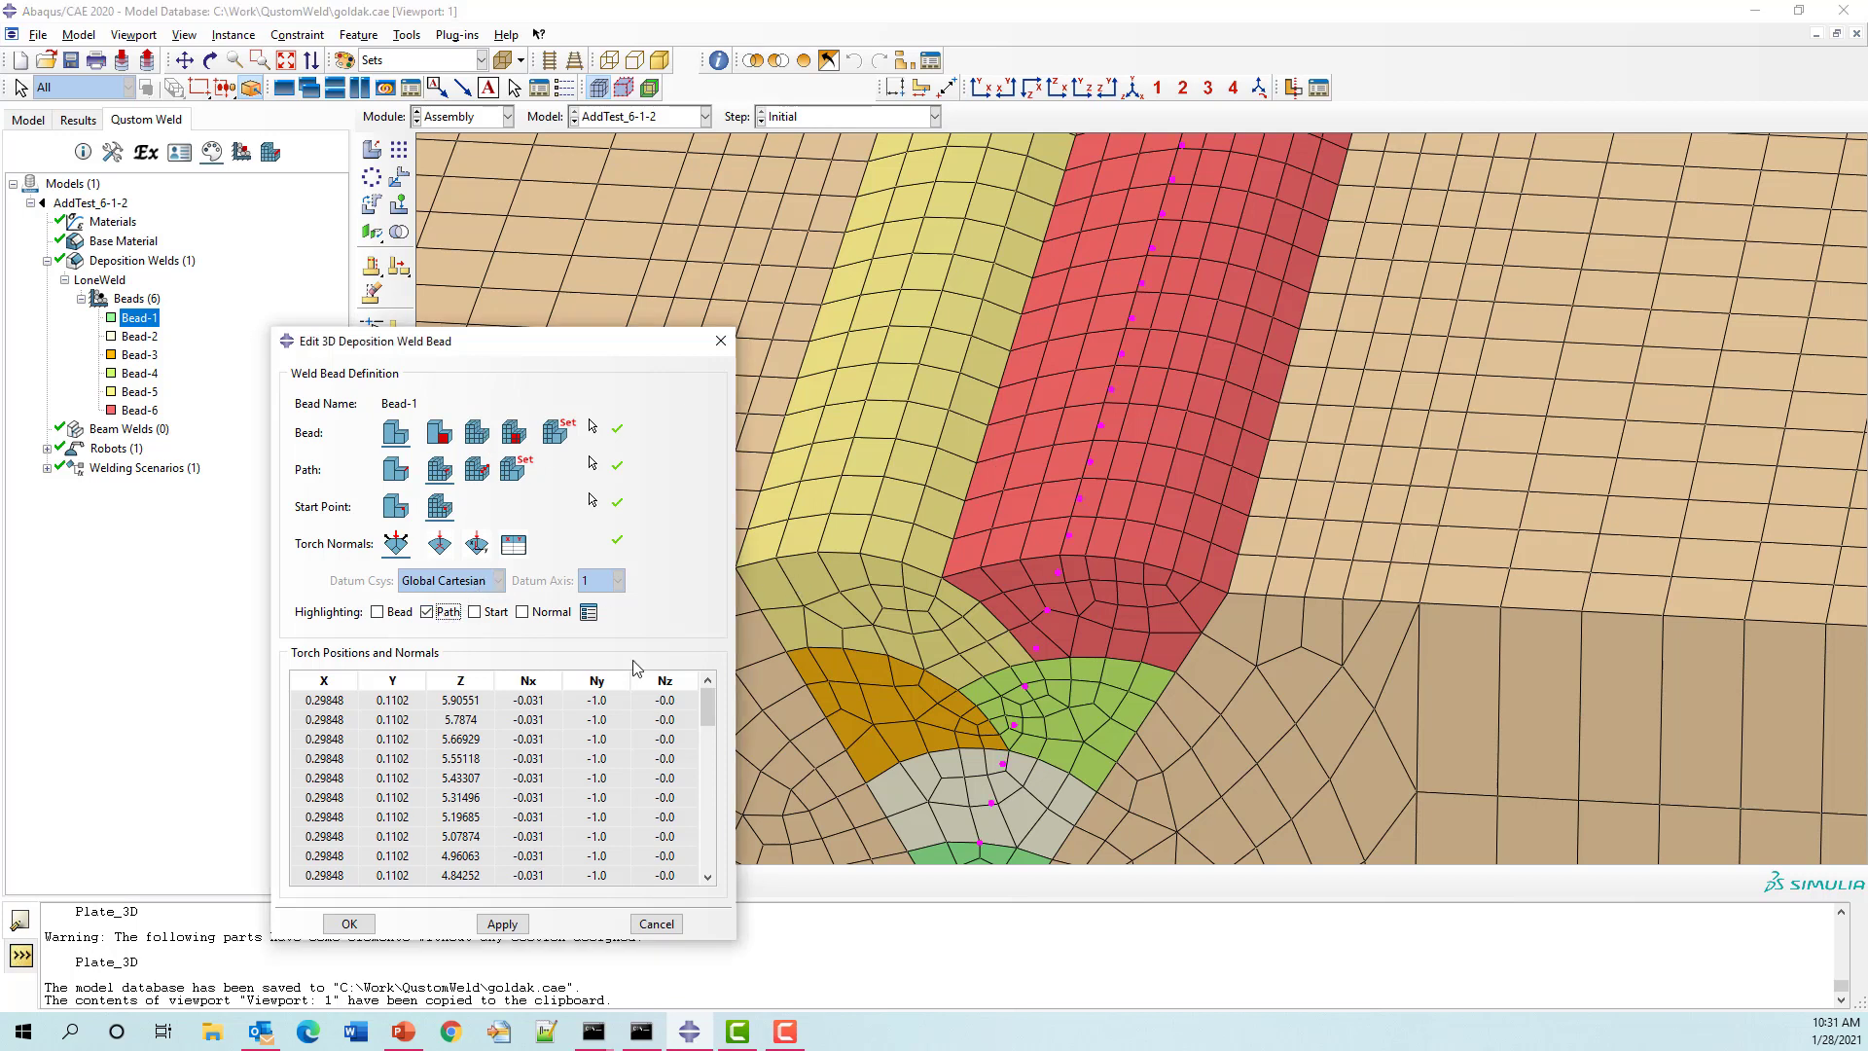
{"action": "left_click", "coordinate": [655, 923]}
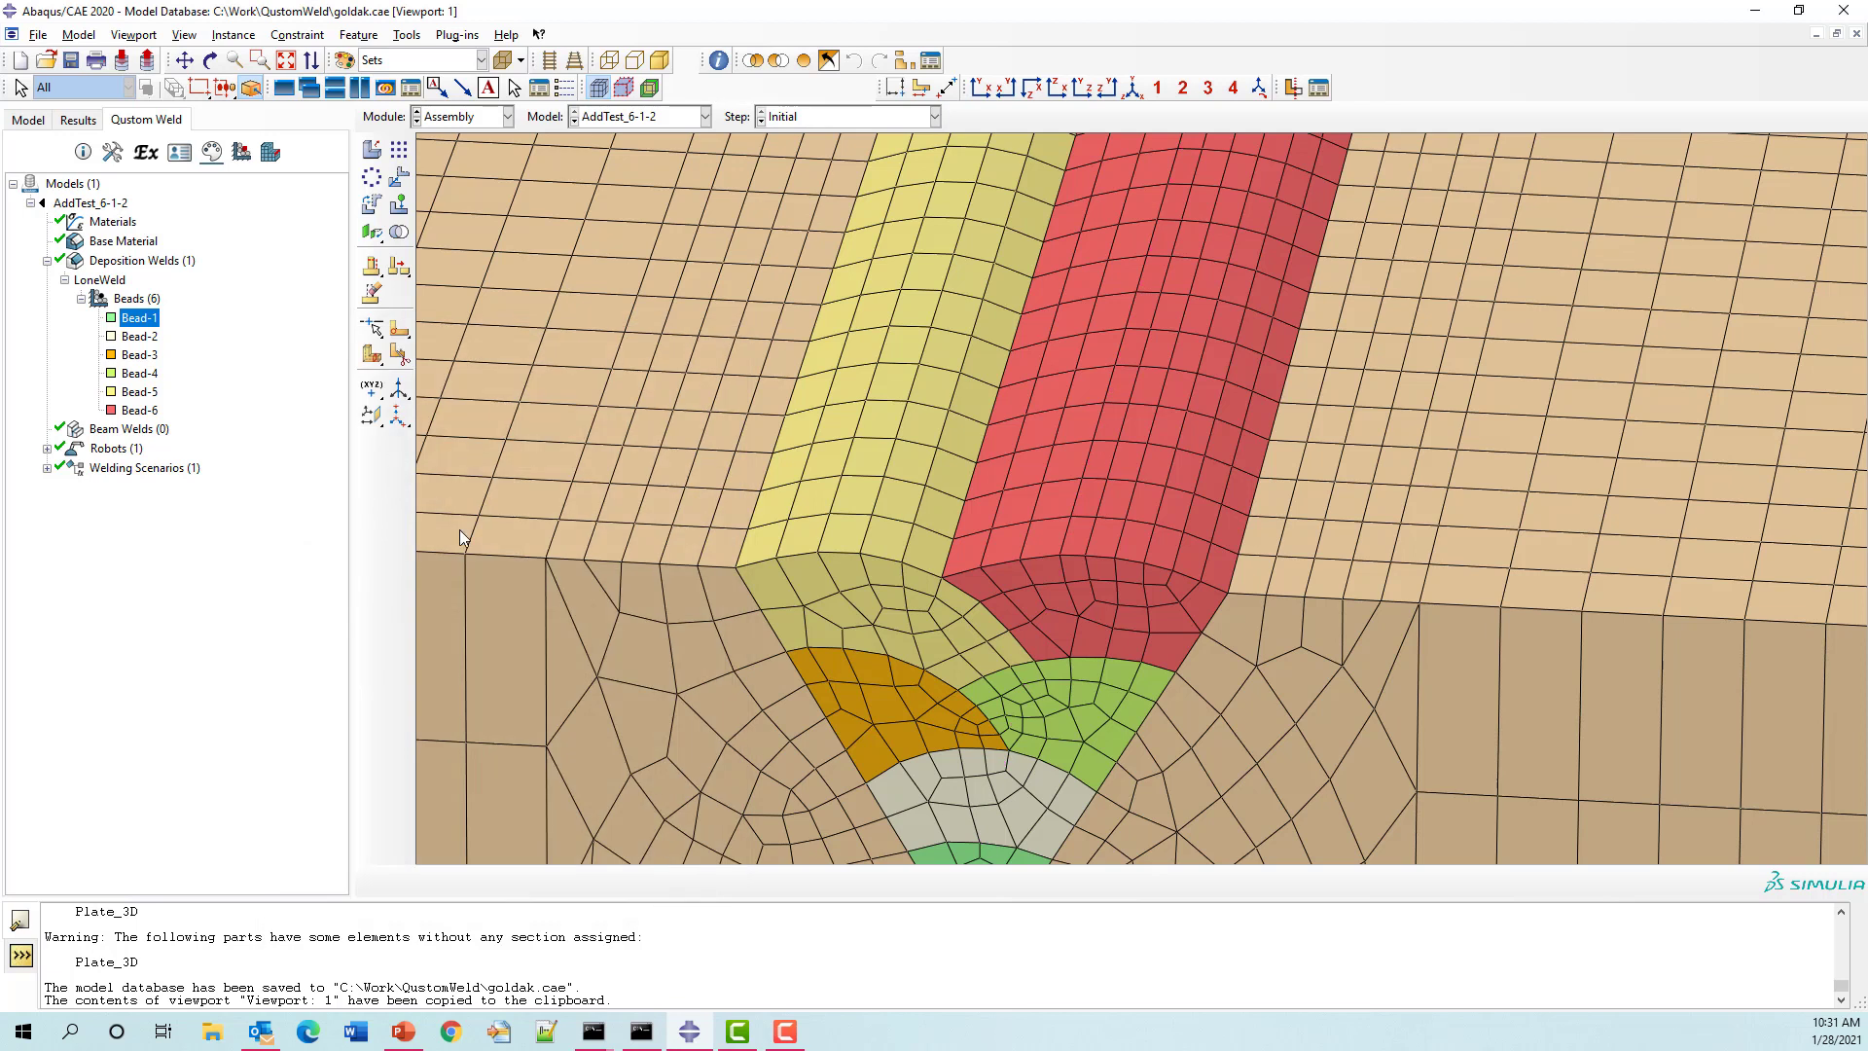
Step: Inspect Bead-6's definition with its path and torch normals highlighted on the mesh, then close it without changes
{"action": "double_click", "coordinate": [136, 410]}
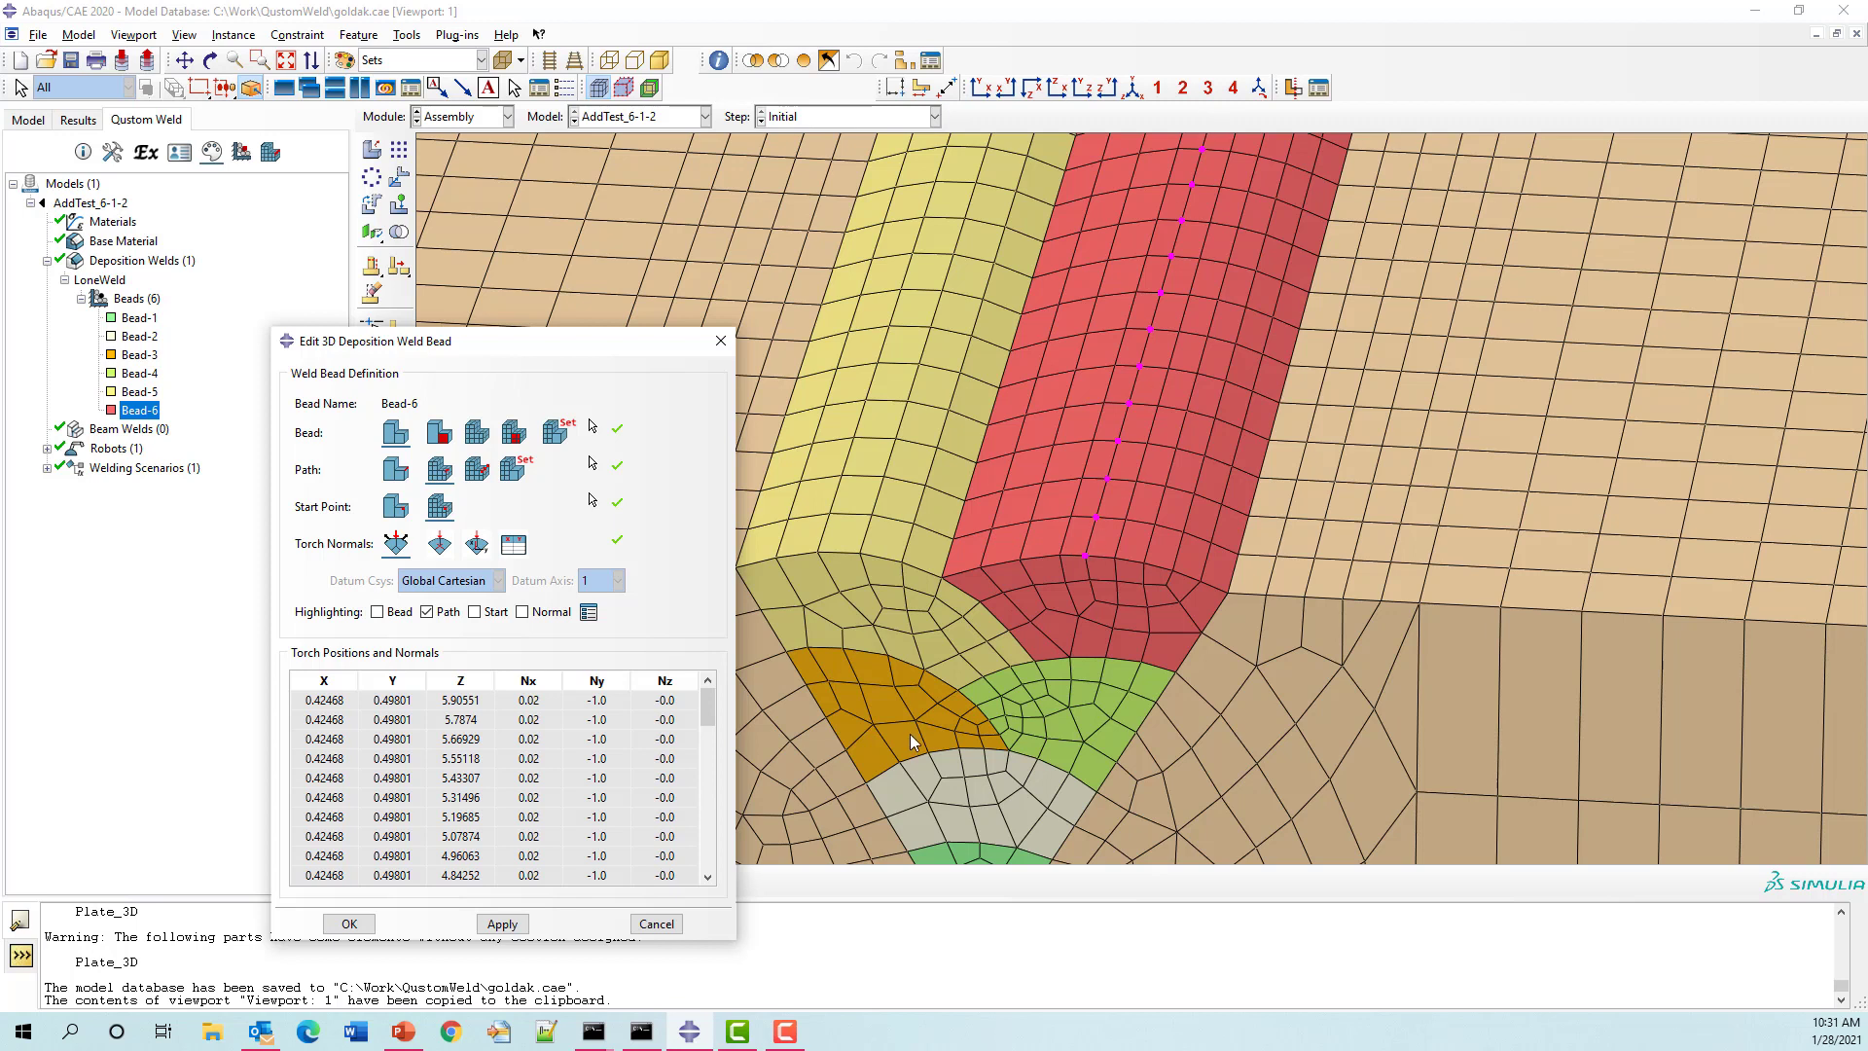
{"action": "scroll", "coordinate": [1060, 603], "scroll_direction": "down", "scroll_amount": 5}
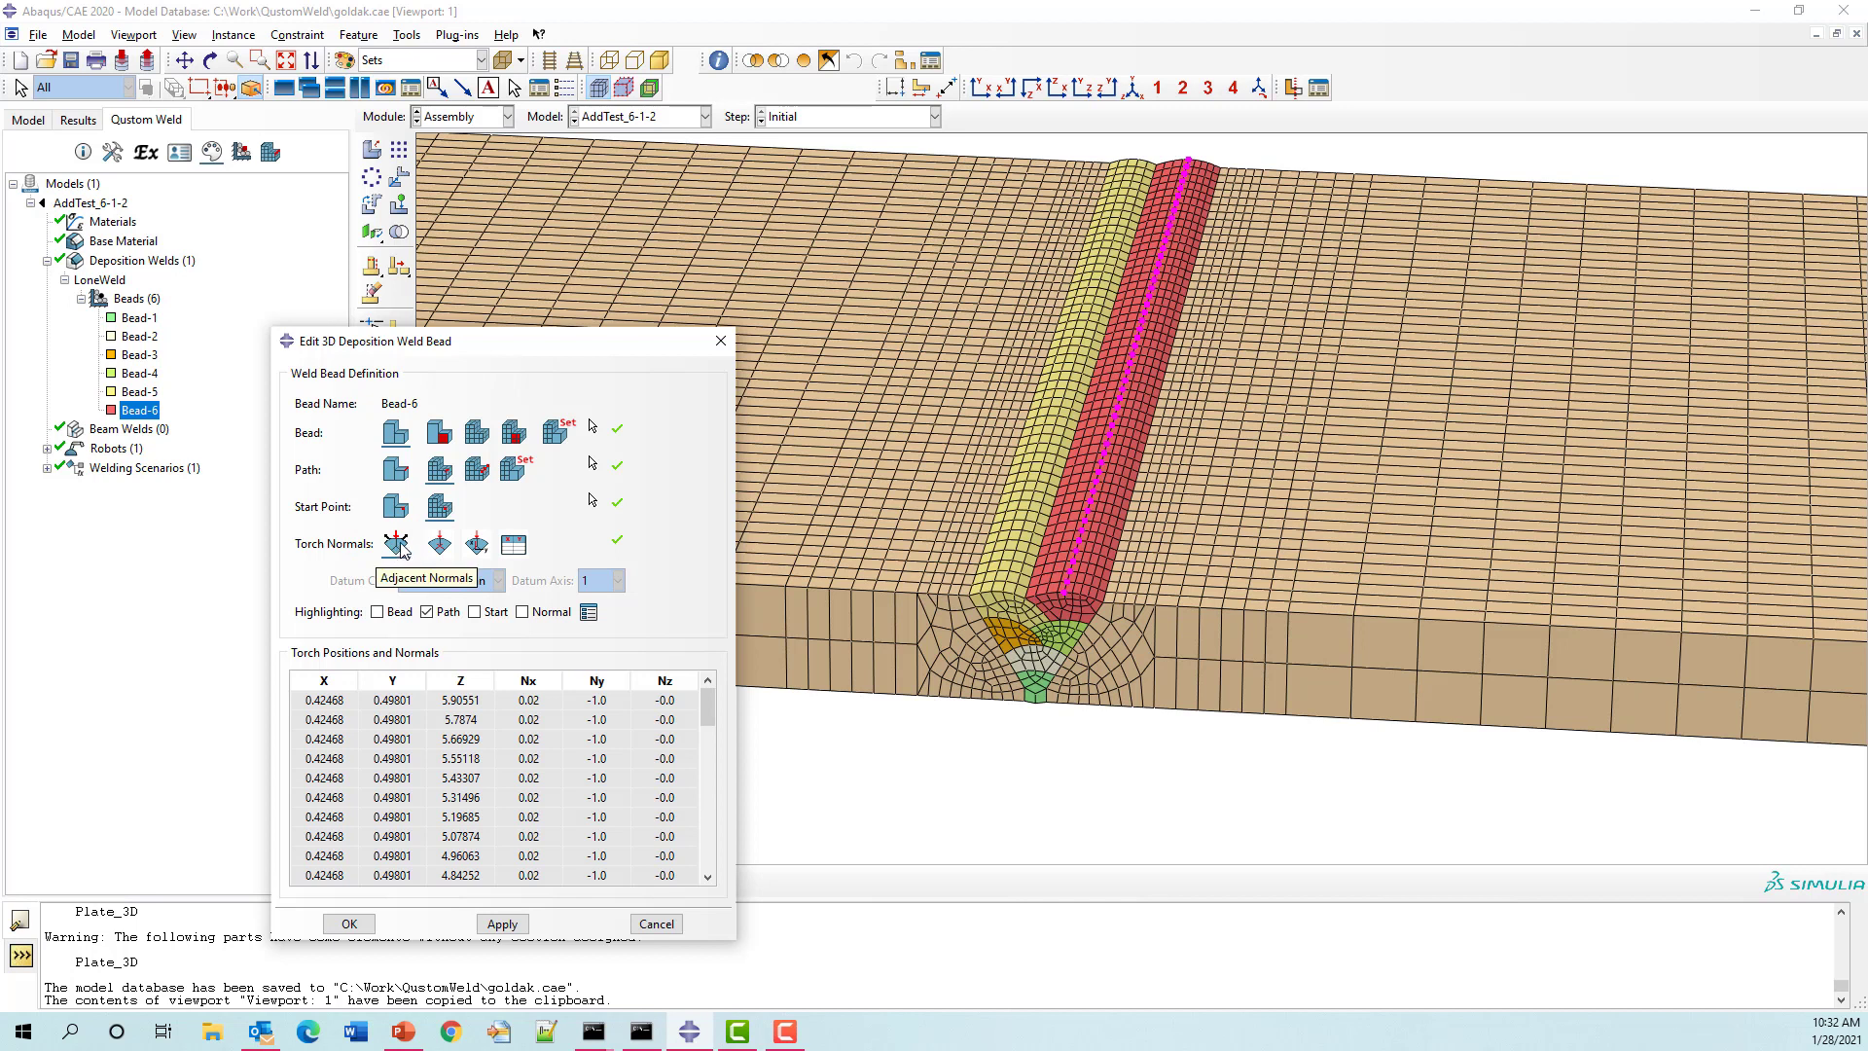
{"action": "left_click", "coordinate": [524, 612]}
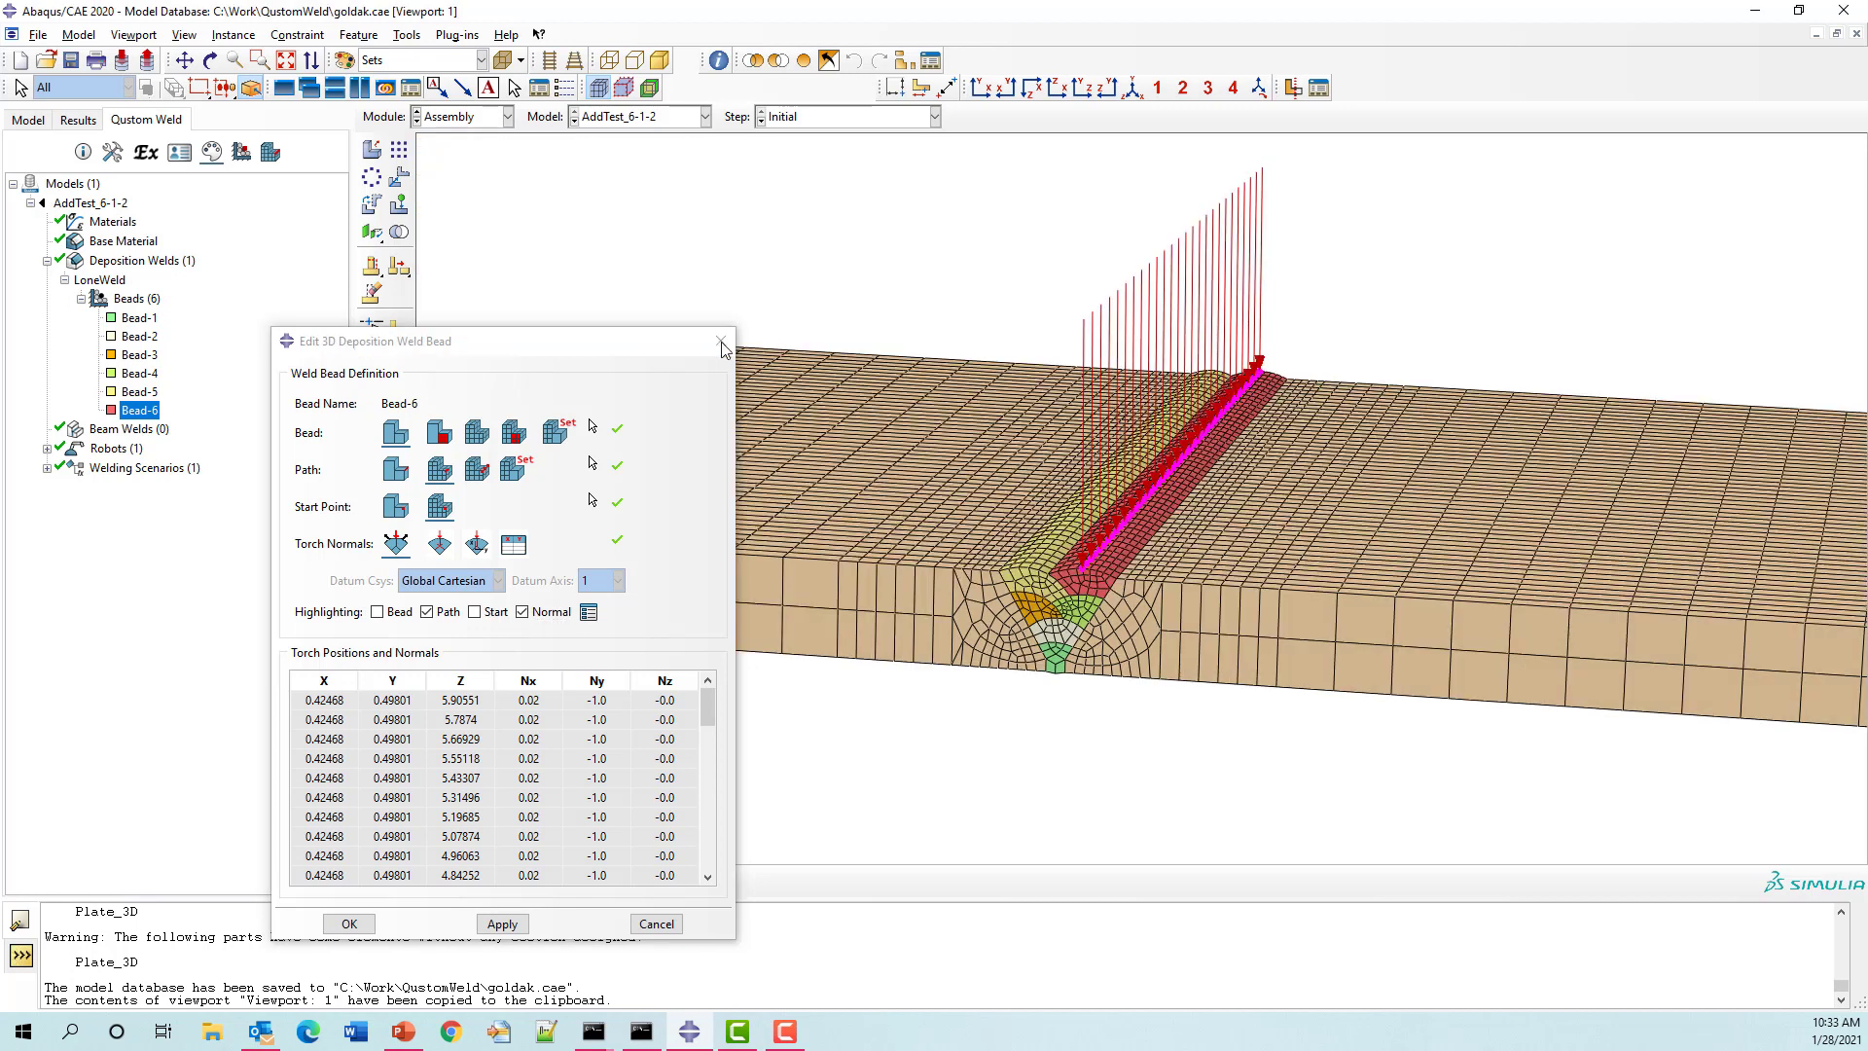
{"action": "scroll", "coordinate": [1045, 289], "scroll_direction": "up", "scroll_amount": 3}
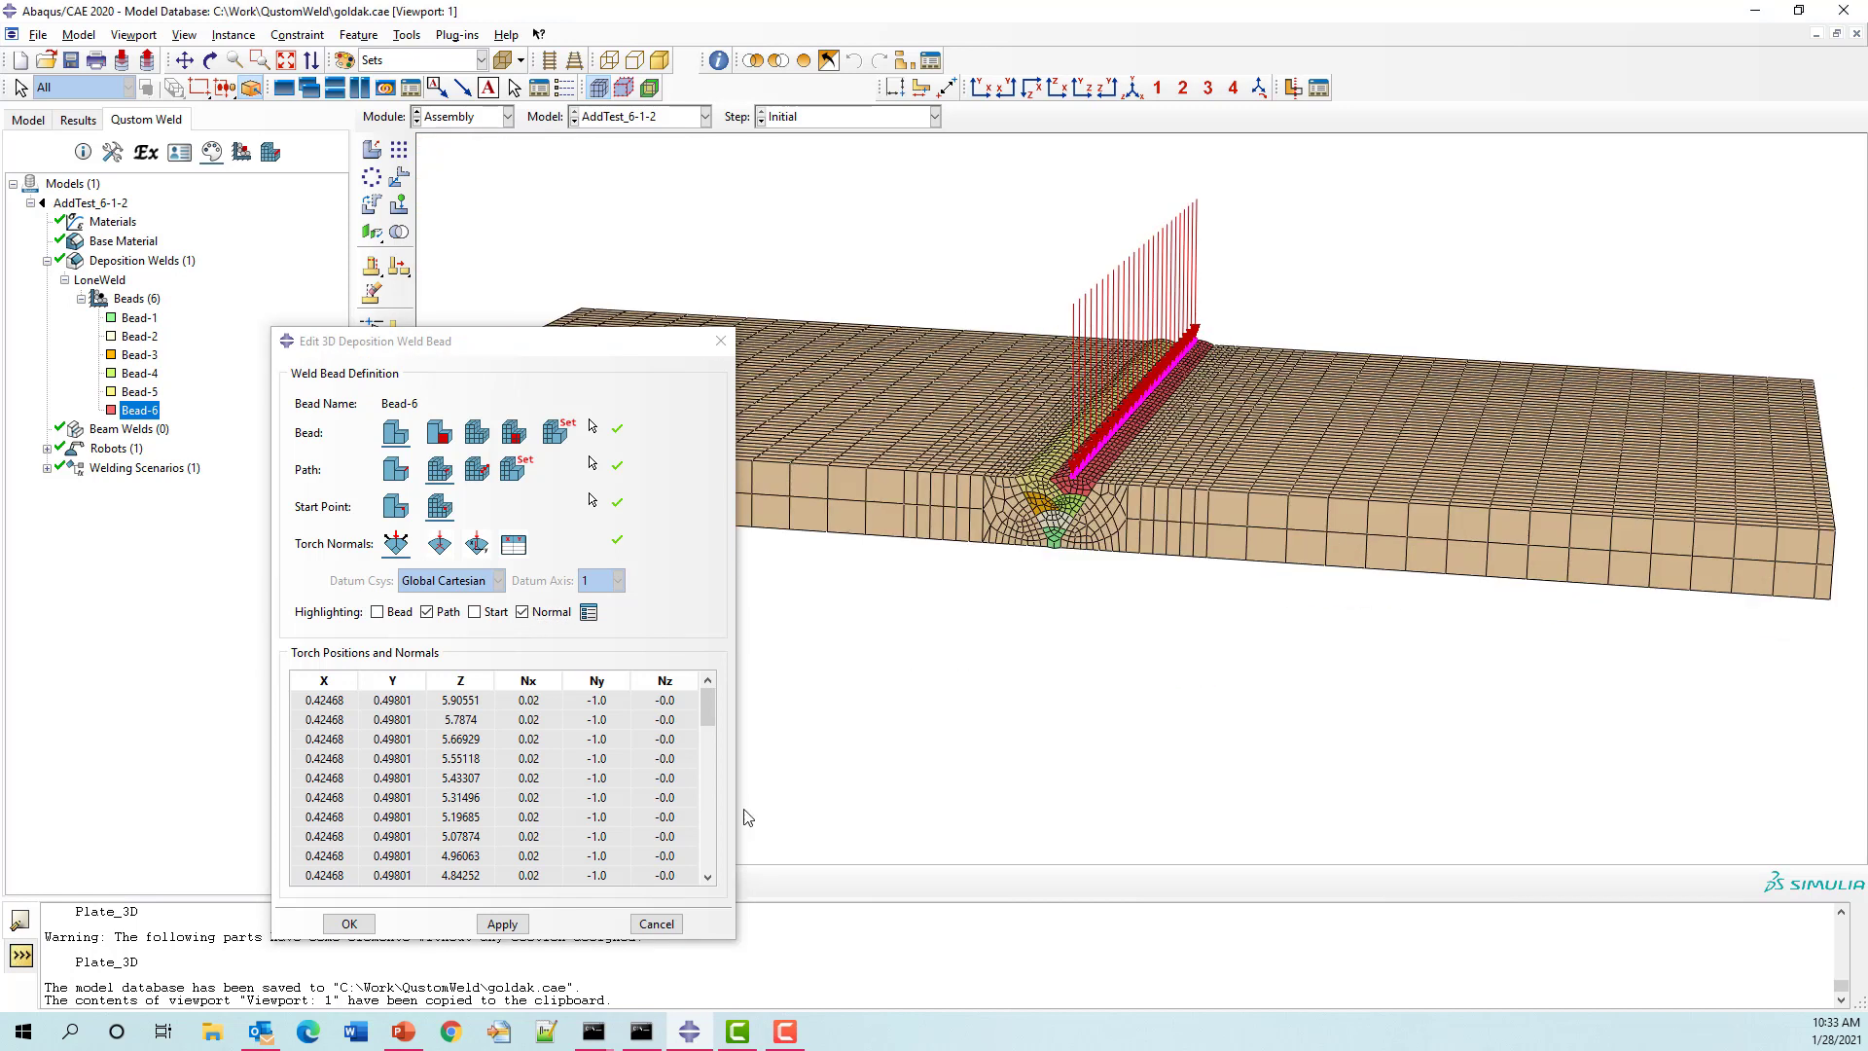
{"action": "left_click", "coordinate": [210, 60]}
{"action": "left_click_drag", "start_coordinate": [1110, 372], "coordinate": [1078, 475]}
{"action": "scroll", "coordinate": [1084, 467], "scroll_direction": "up", "scroll_amount": 5}
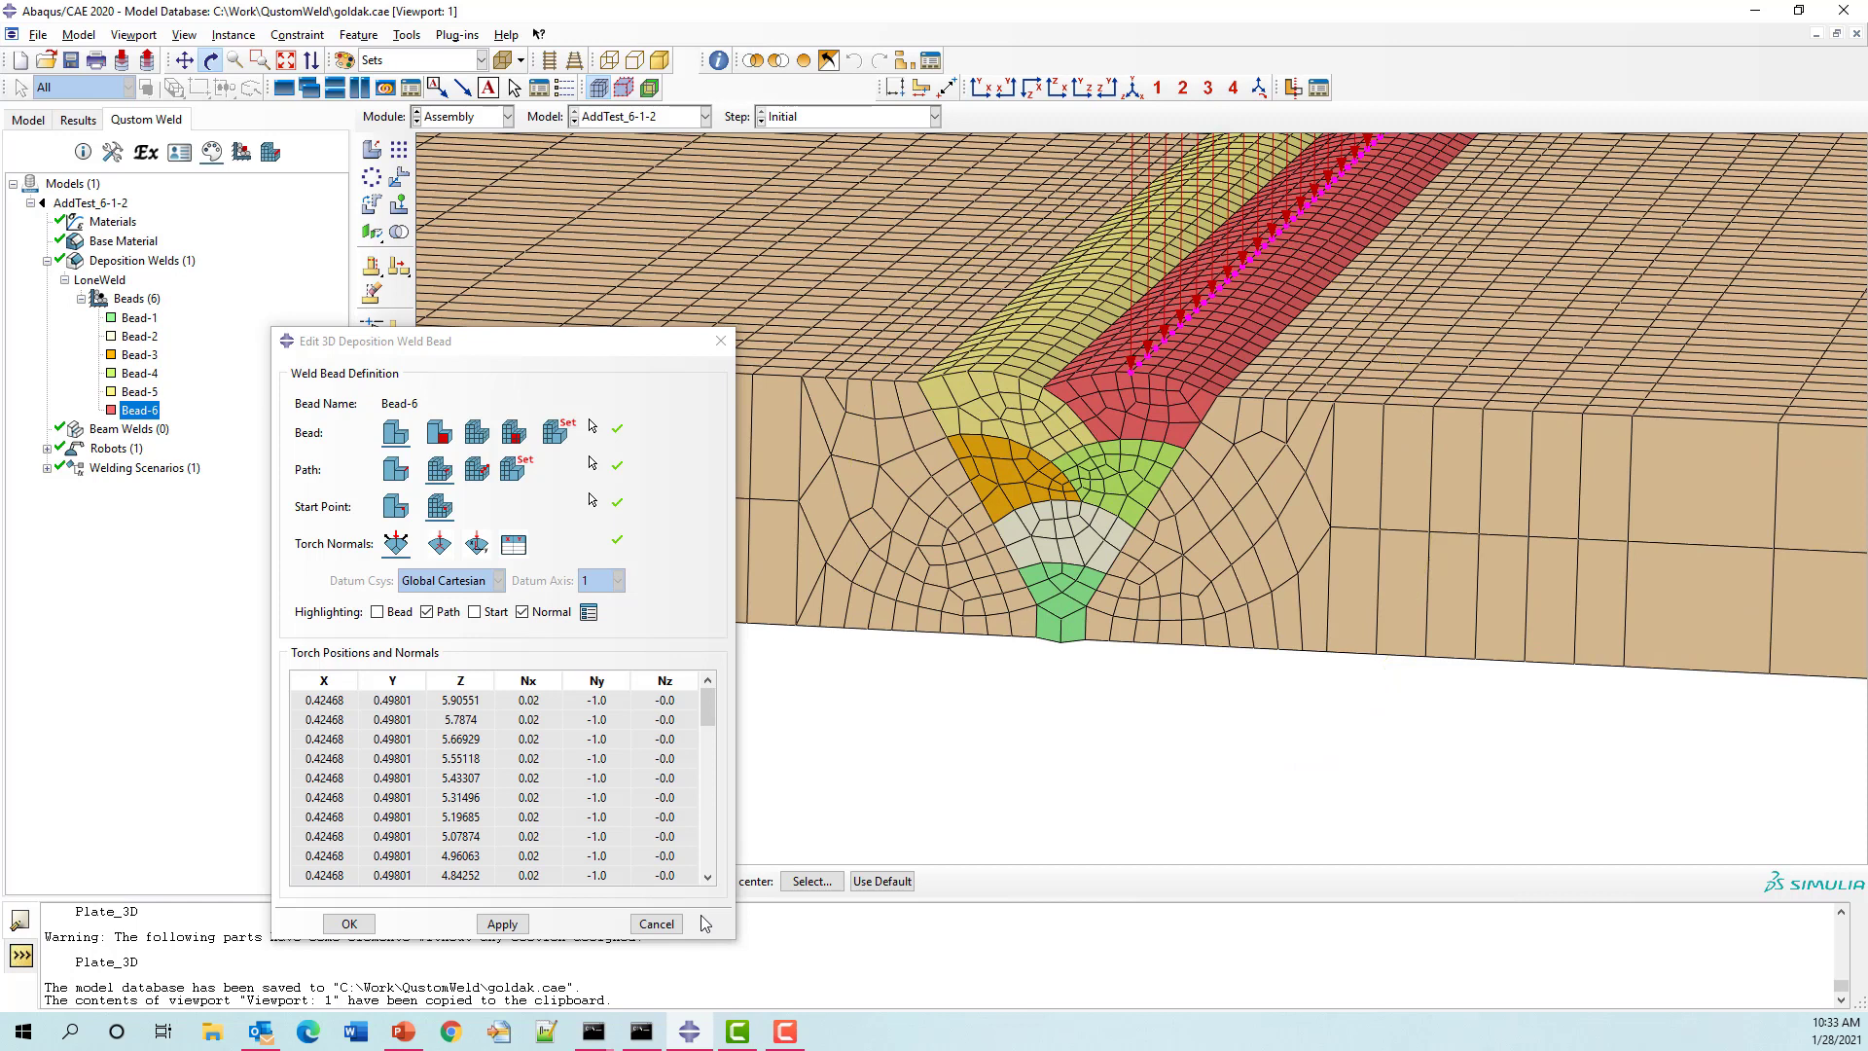
{"action": "left_click", "coordinate": [657, 923]}
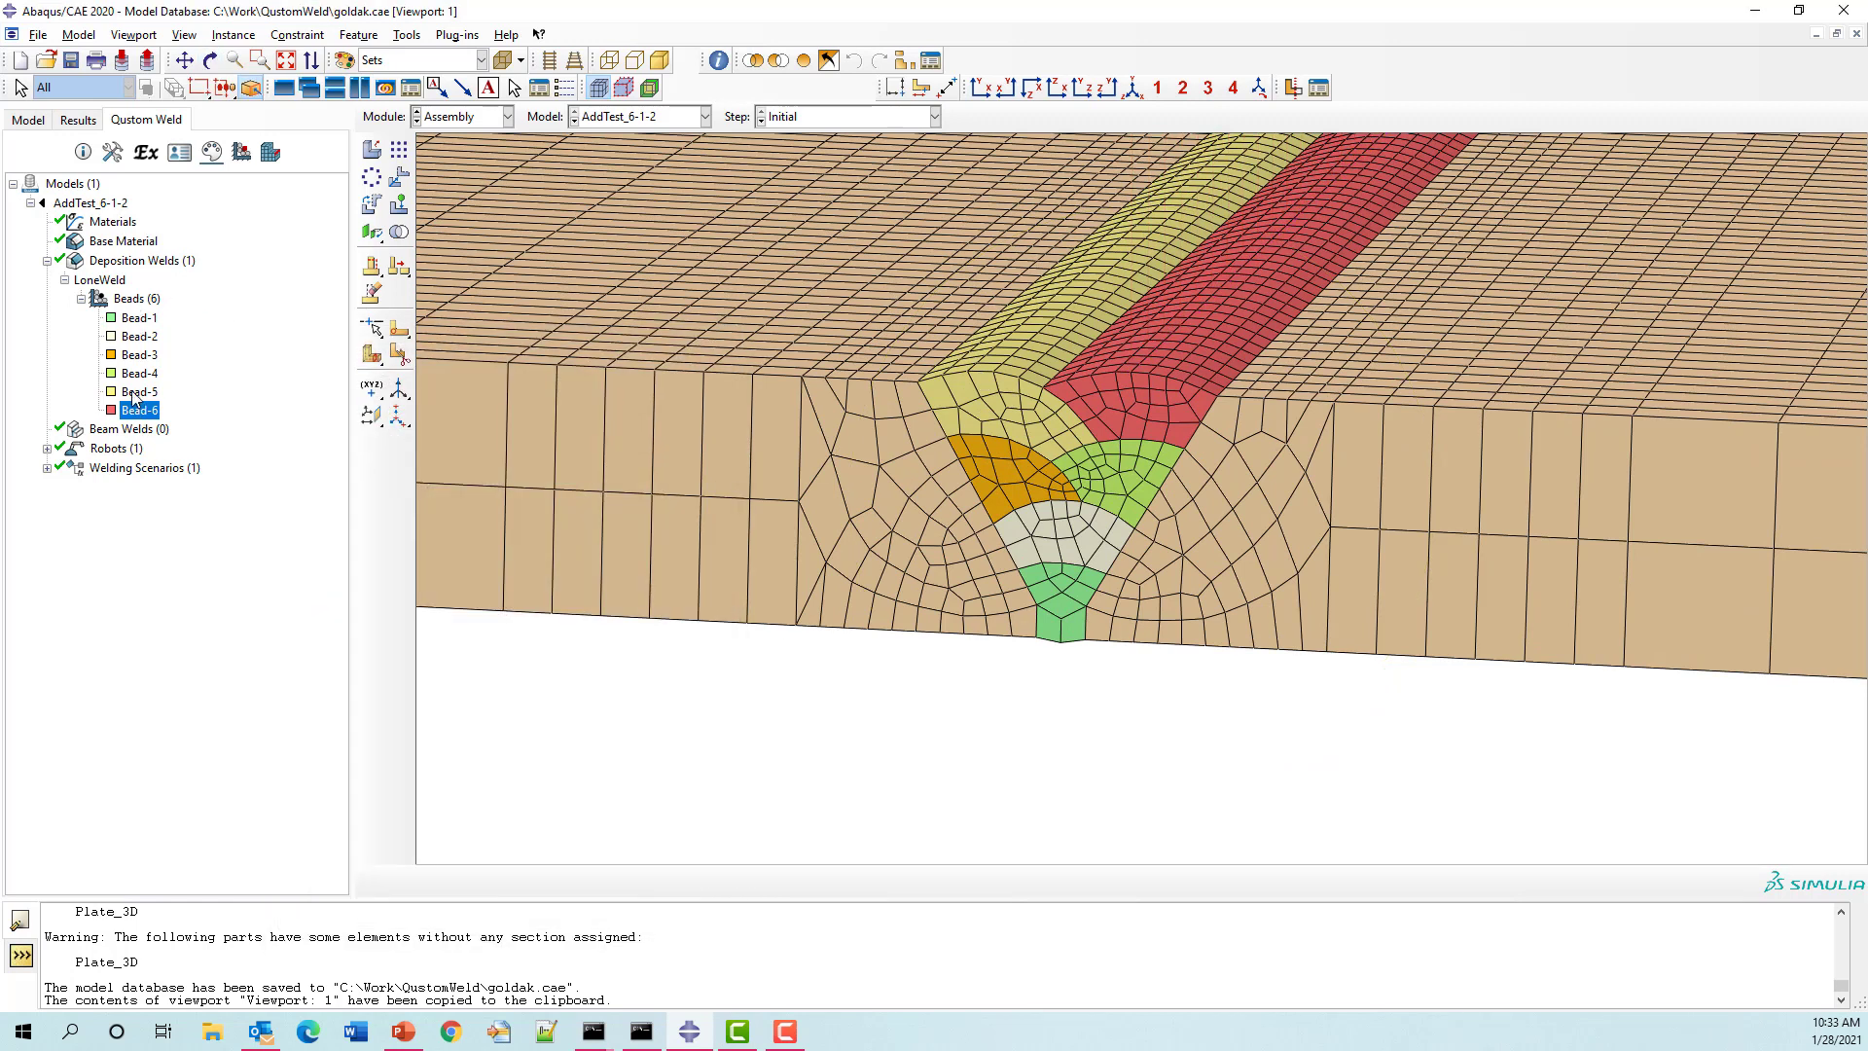
Step: Collapse the LoneWeld beads and expand Robot-1 in the model tree down to its assigned weld
{"action": "left_click", "coordinate": [64, 280]}
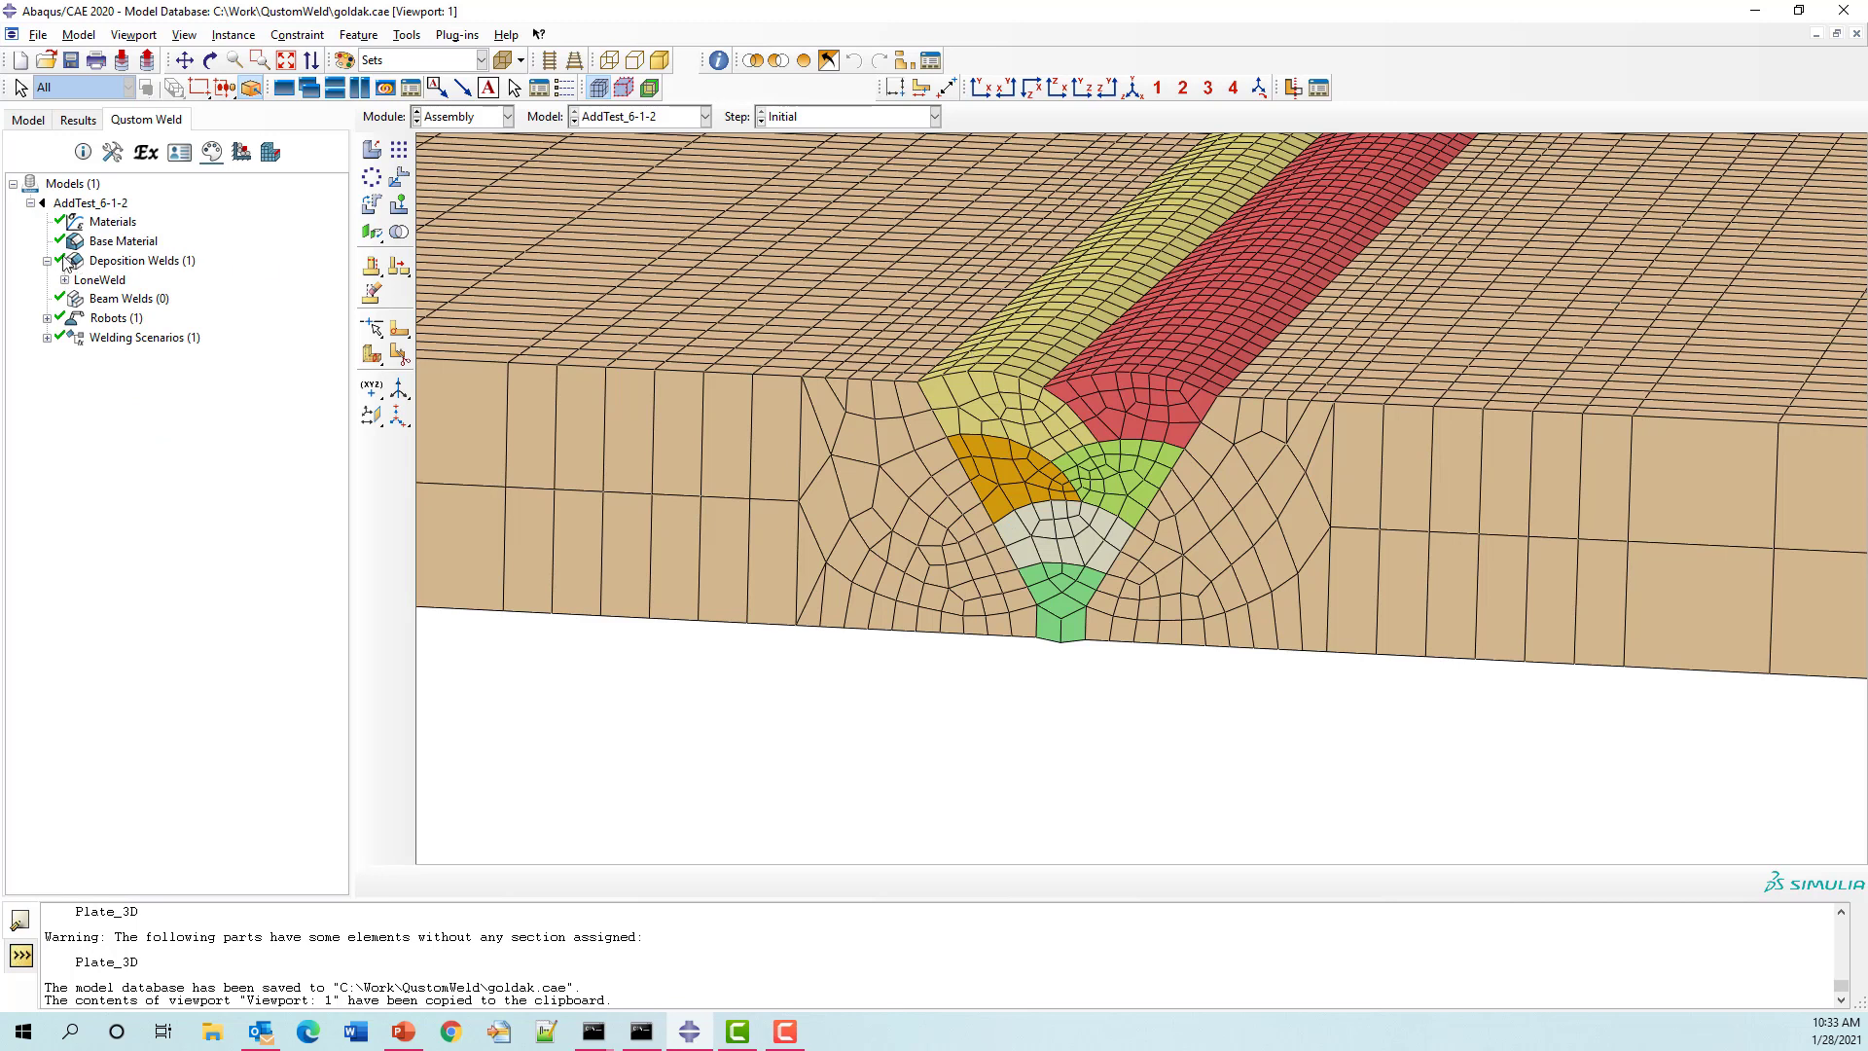
{"action": "left_click", "coordinate": [46, 318]}
{"action": "left_click", "coordinate": [64, 336]}
{"action": "left_click", "coordinate": [88, 356]}
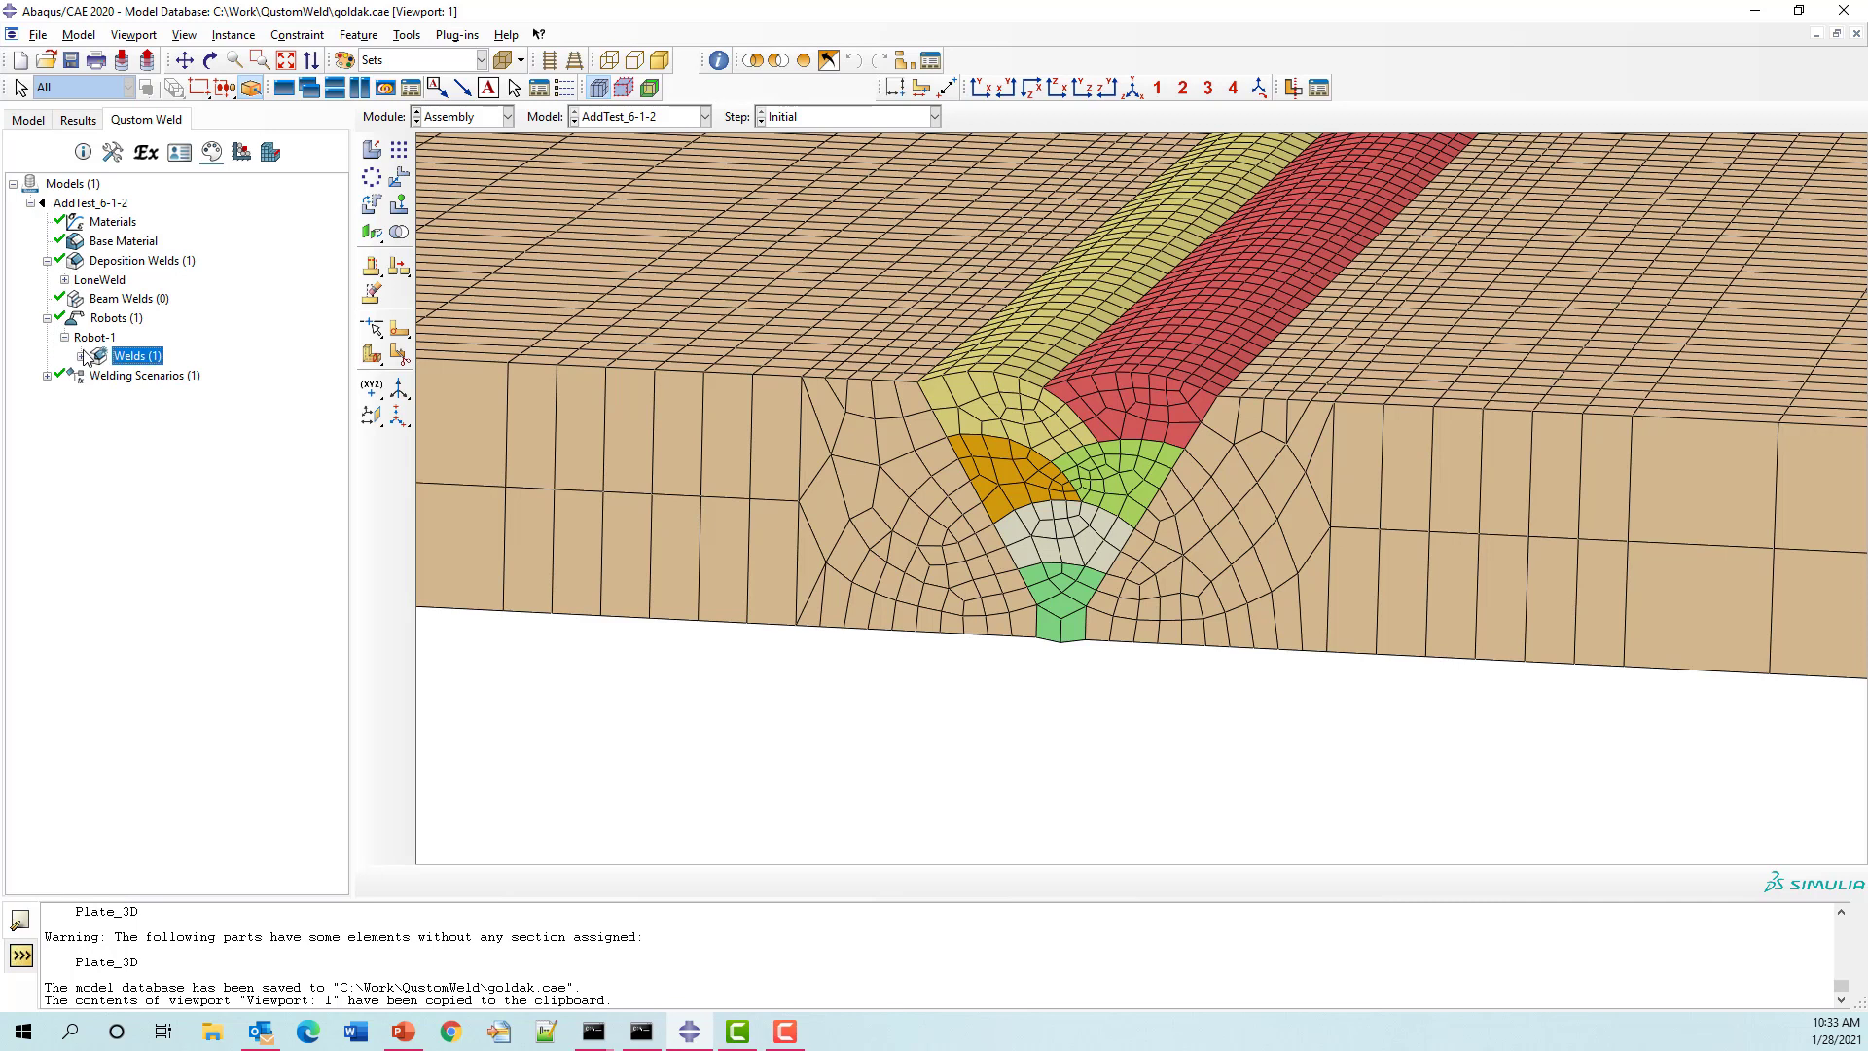
{"action": "left_click", "coordinate": [80, 356]}
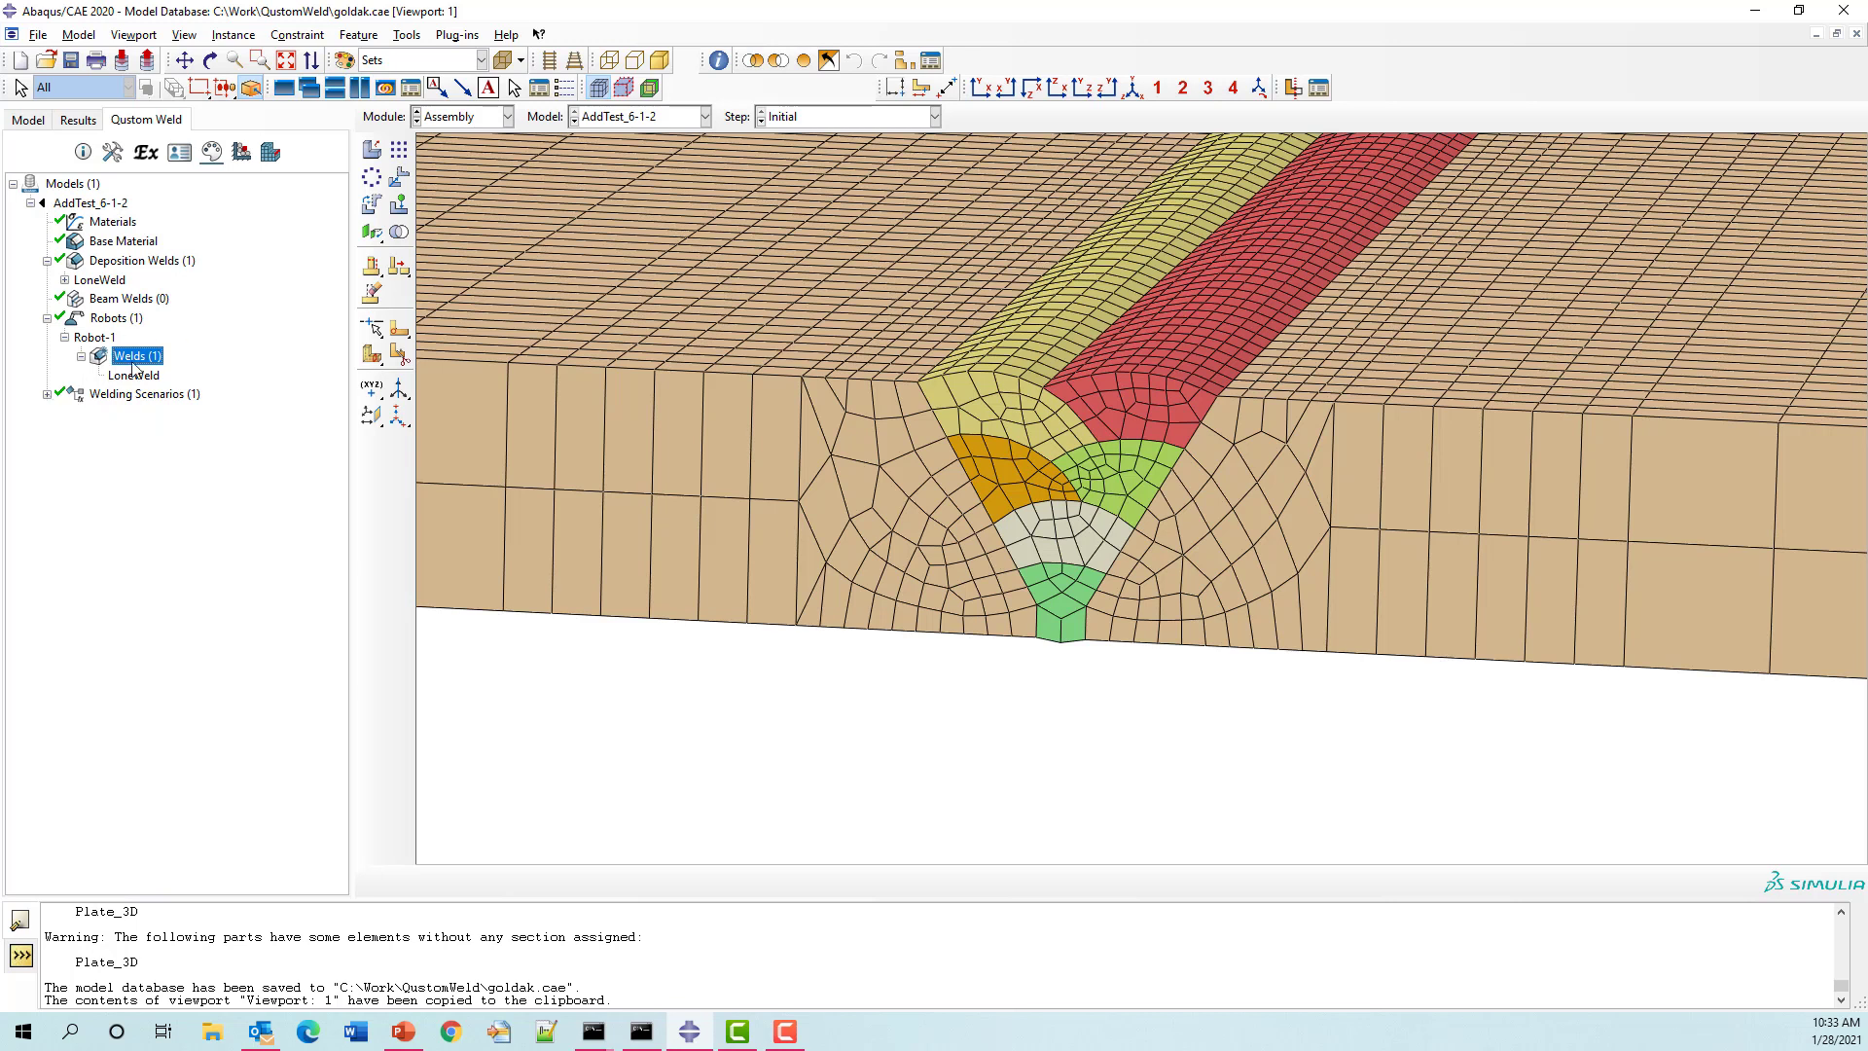
Step: Review Robot-1's default movement, torch type, bead placement and torch flux controls, then close them without changes
{"action": "double_click", "coordinate": [94, 338]}
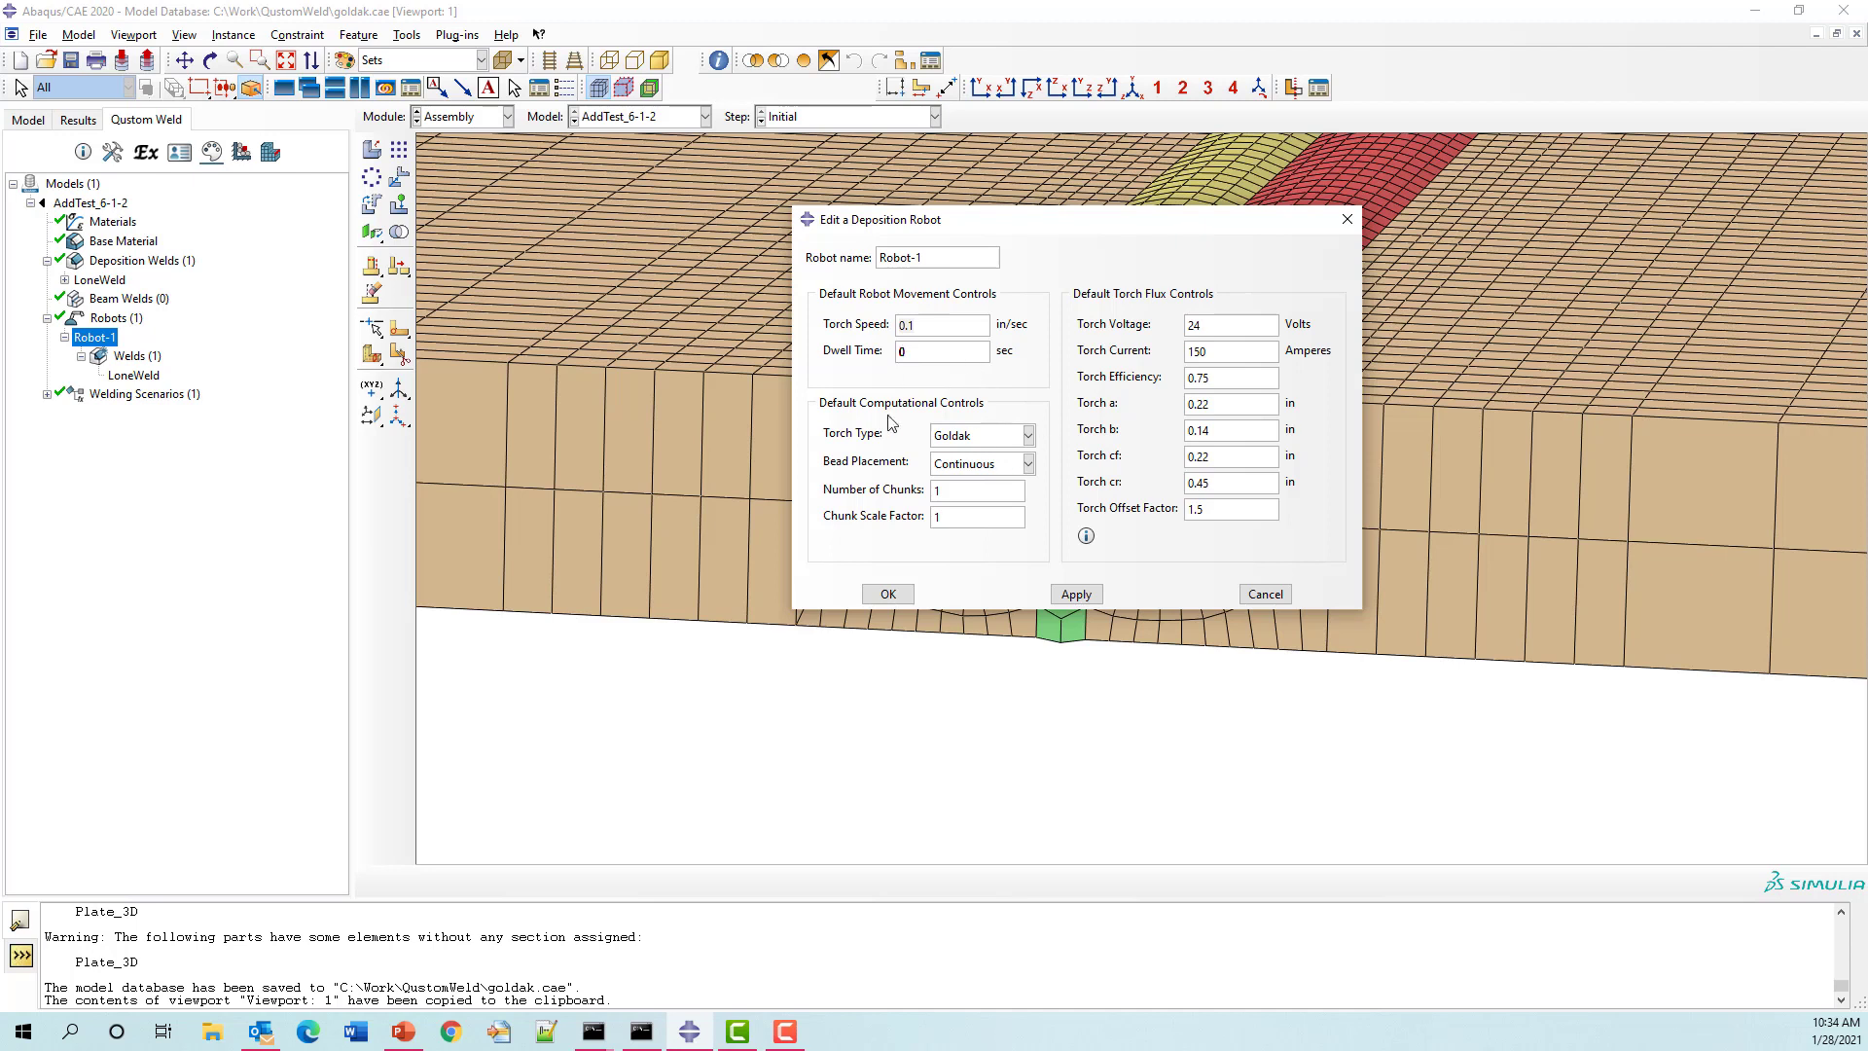
{"action": "left_click", "coordinate": [953, 438]}
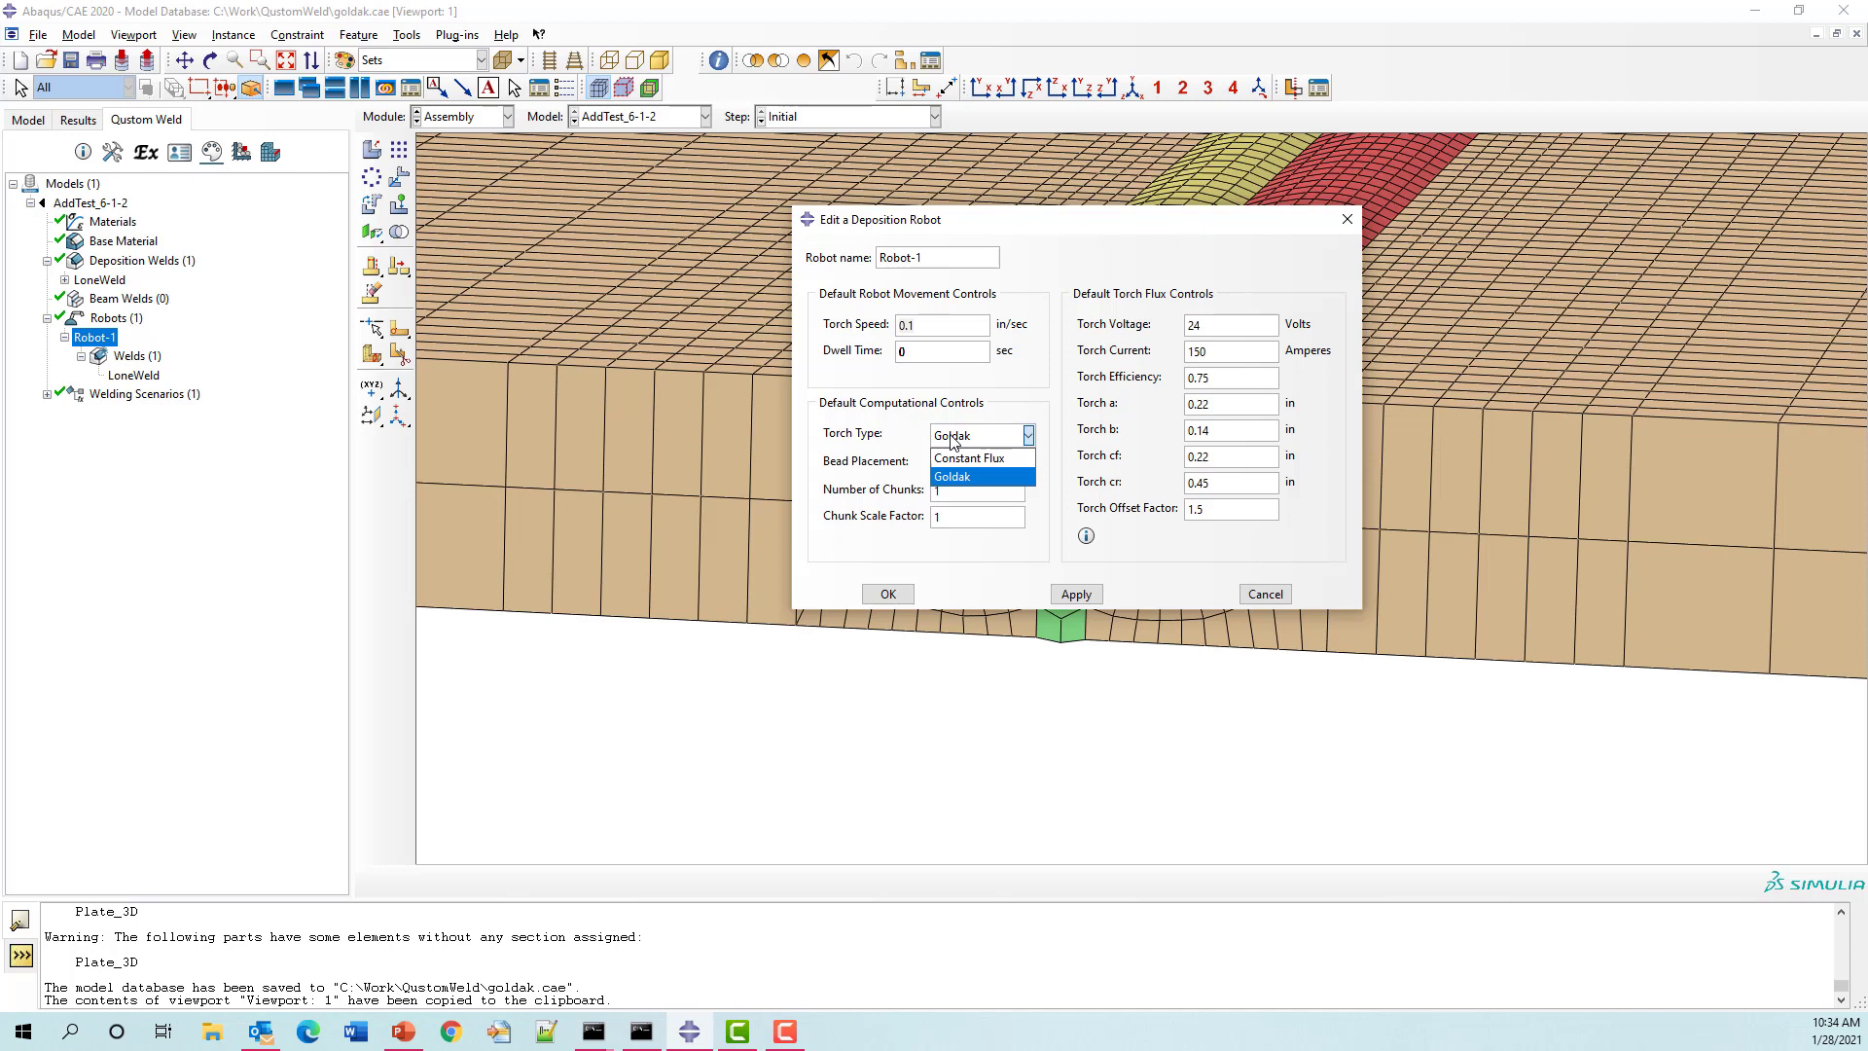
{"action": "left_click", "coordinate": [952, 440]}
{"action": "left_click", "coordinate": [964, 466]}
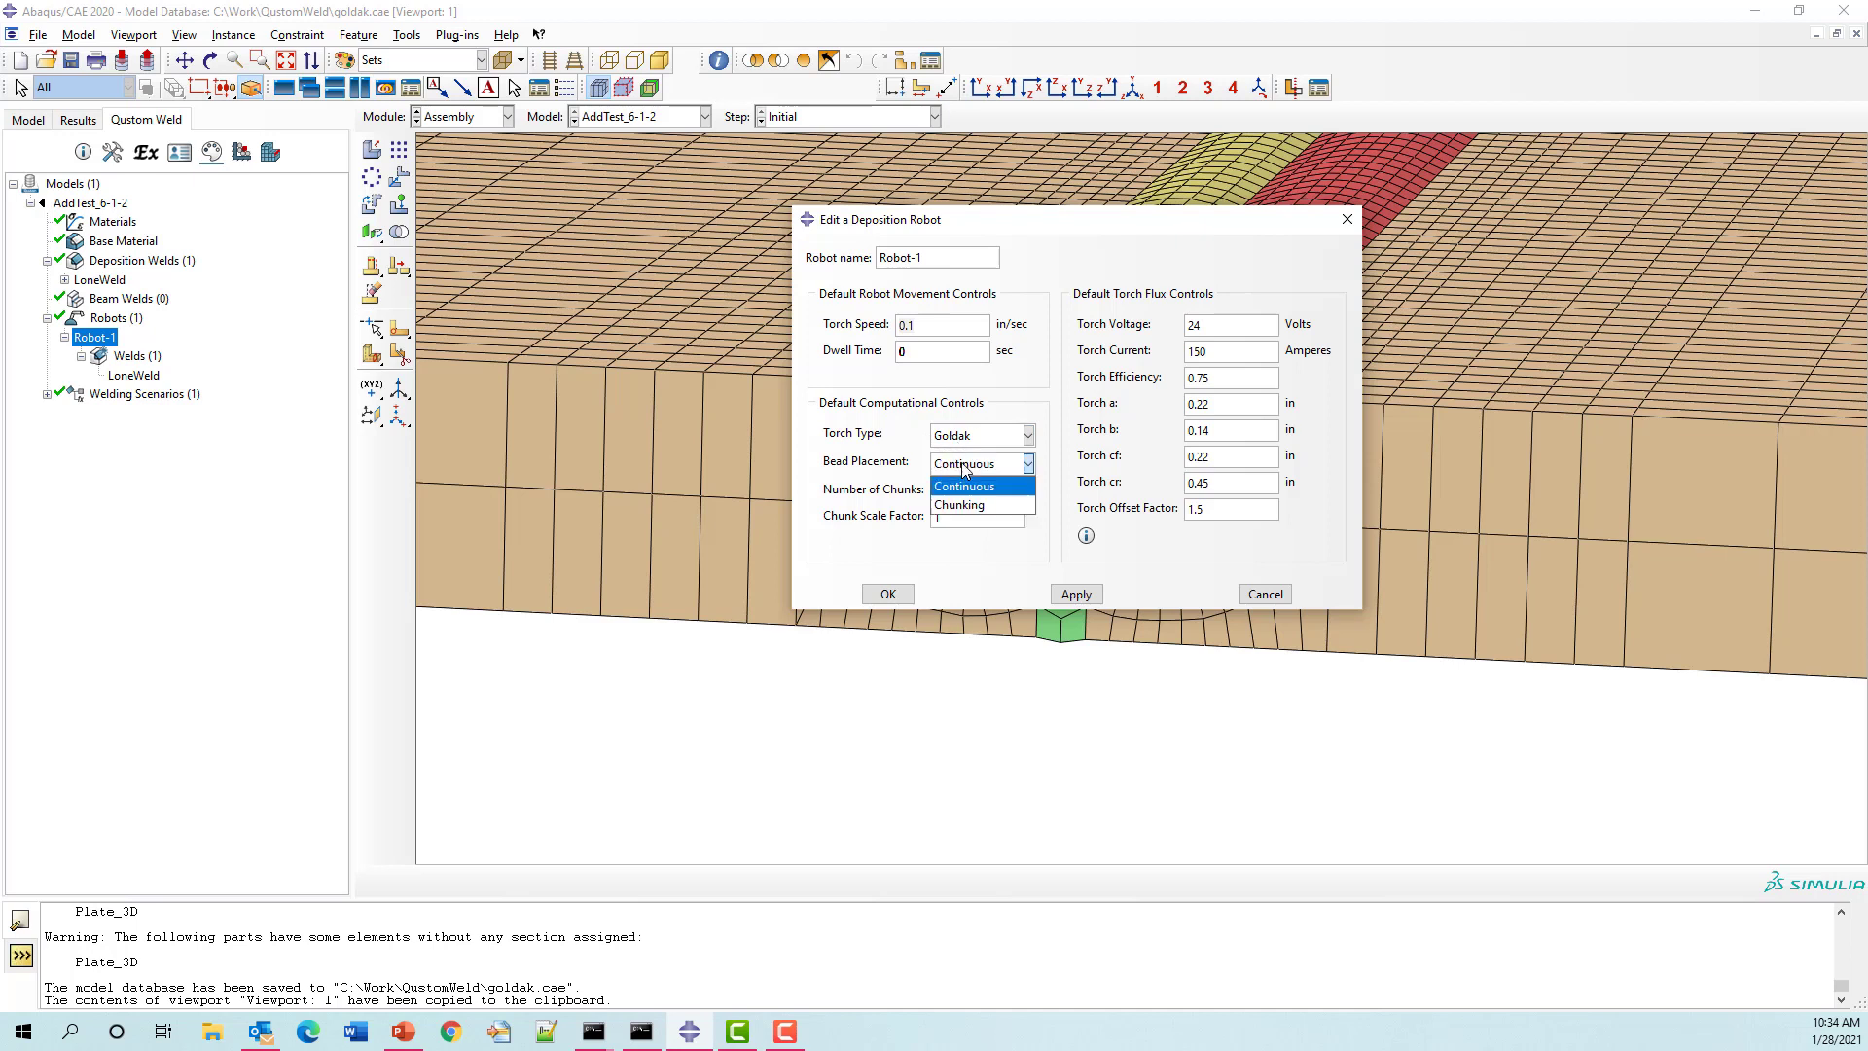
{"action": "left_click", "coordinate": [963, 467]}
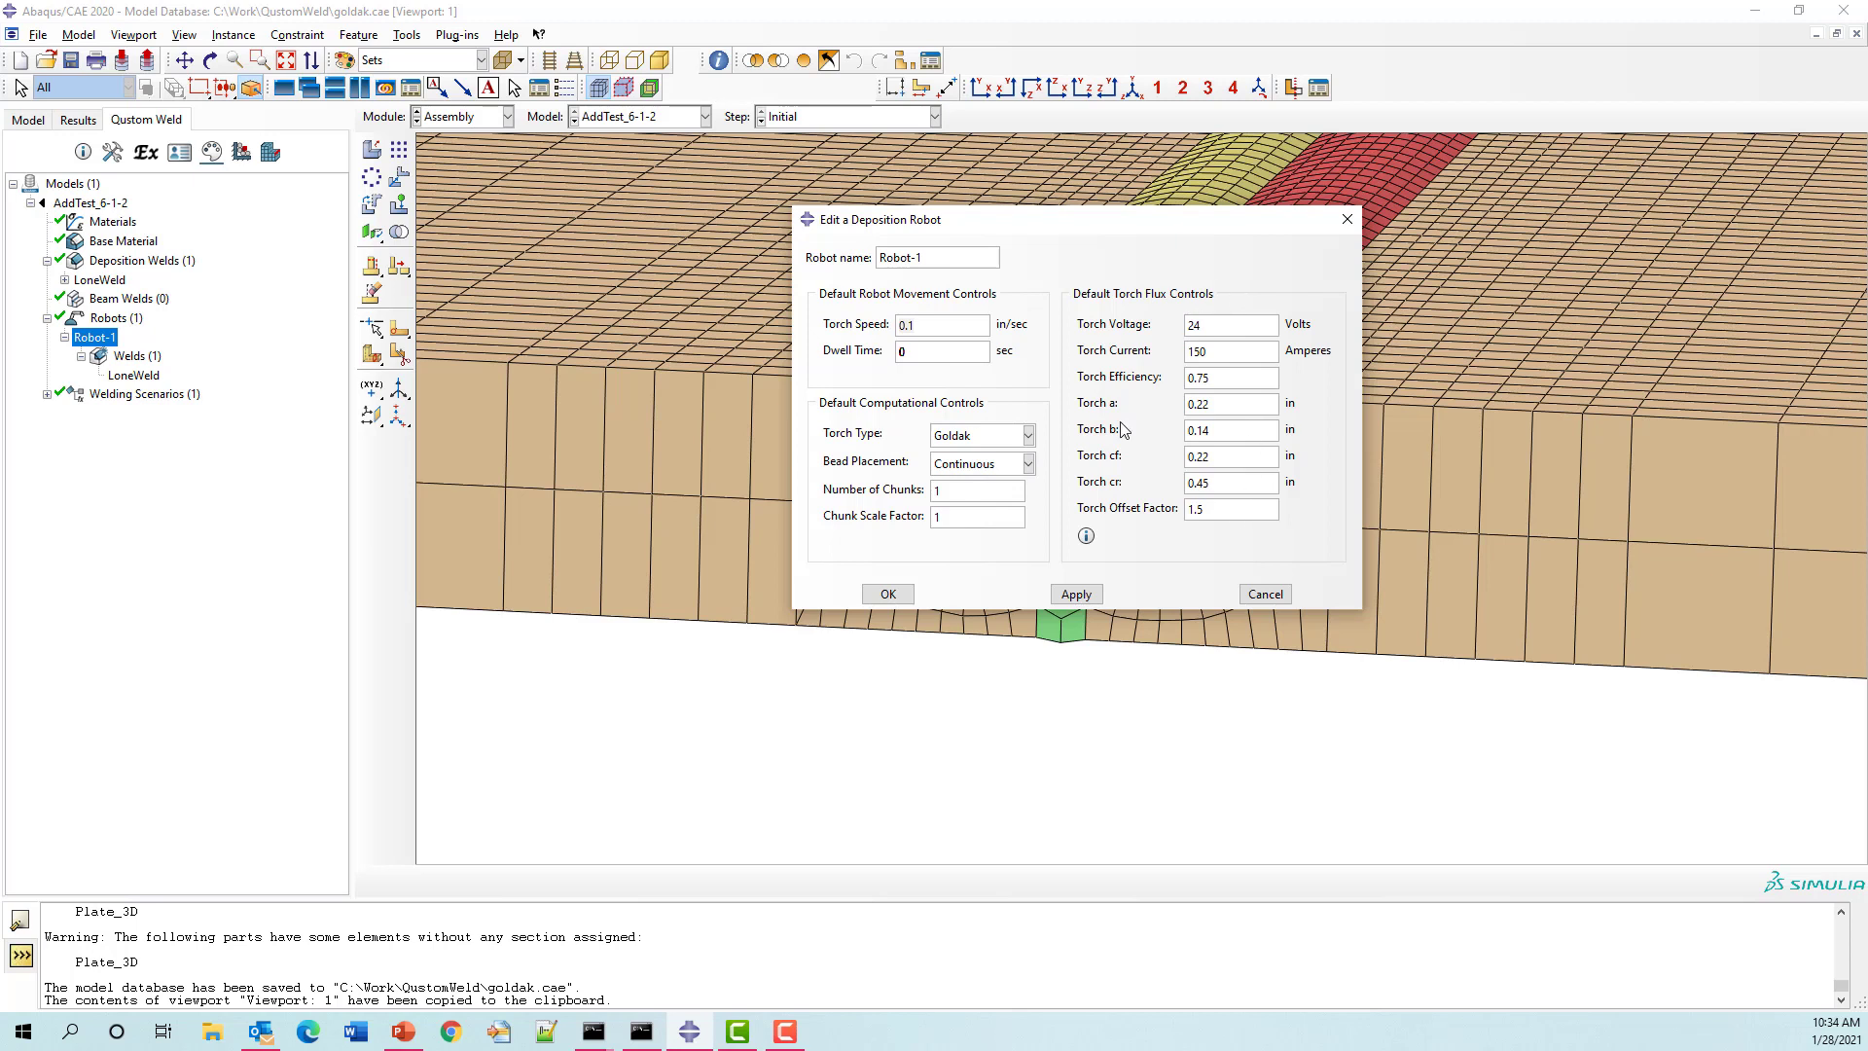
{"action": "left_click", "coordinate": [1265, 594]}
Step: Open the 3D robot deposition weld controls for Robot-1's LoneWeld and review the per-bead torch settings
{"action": "left_click", "coordinate": [127, 356]}
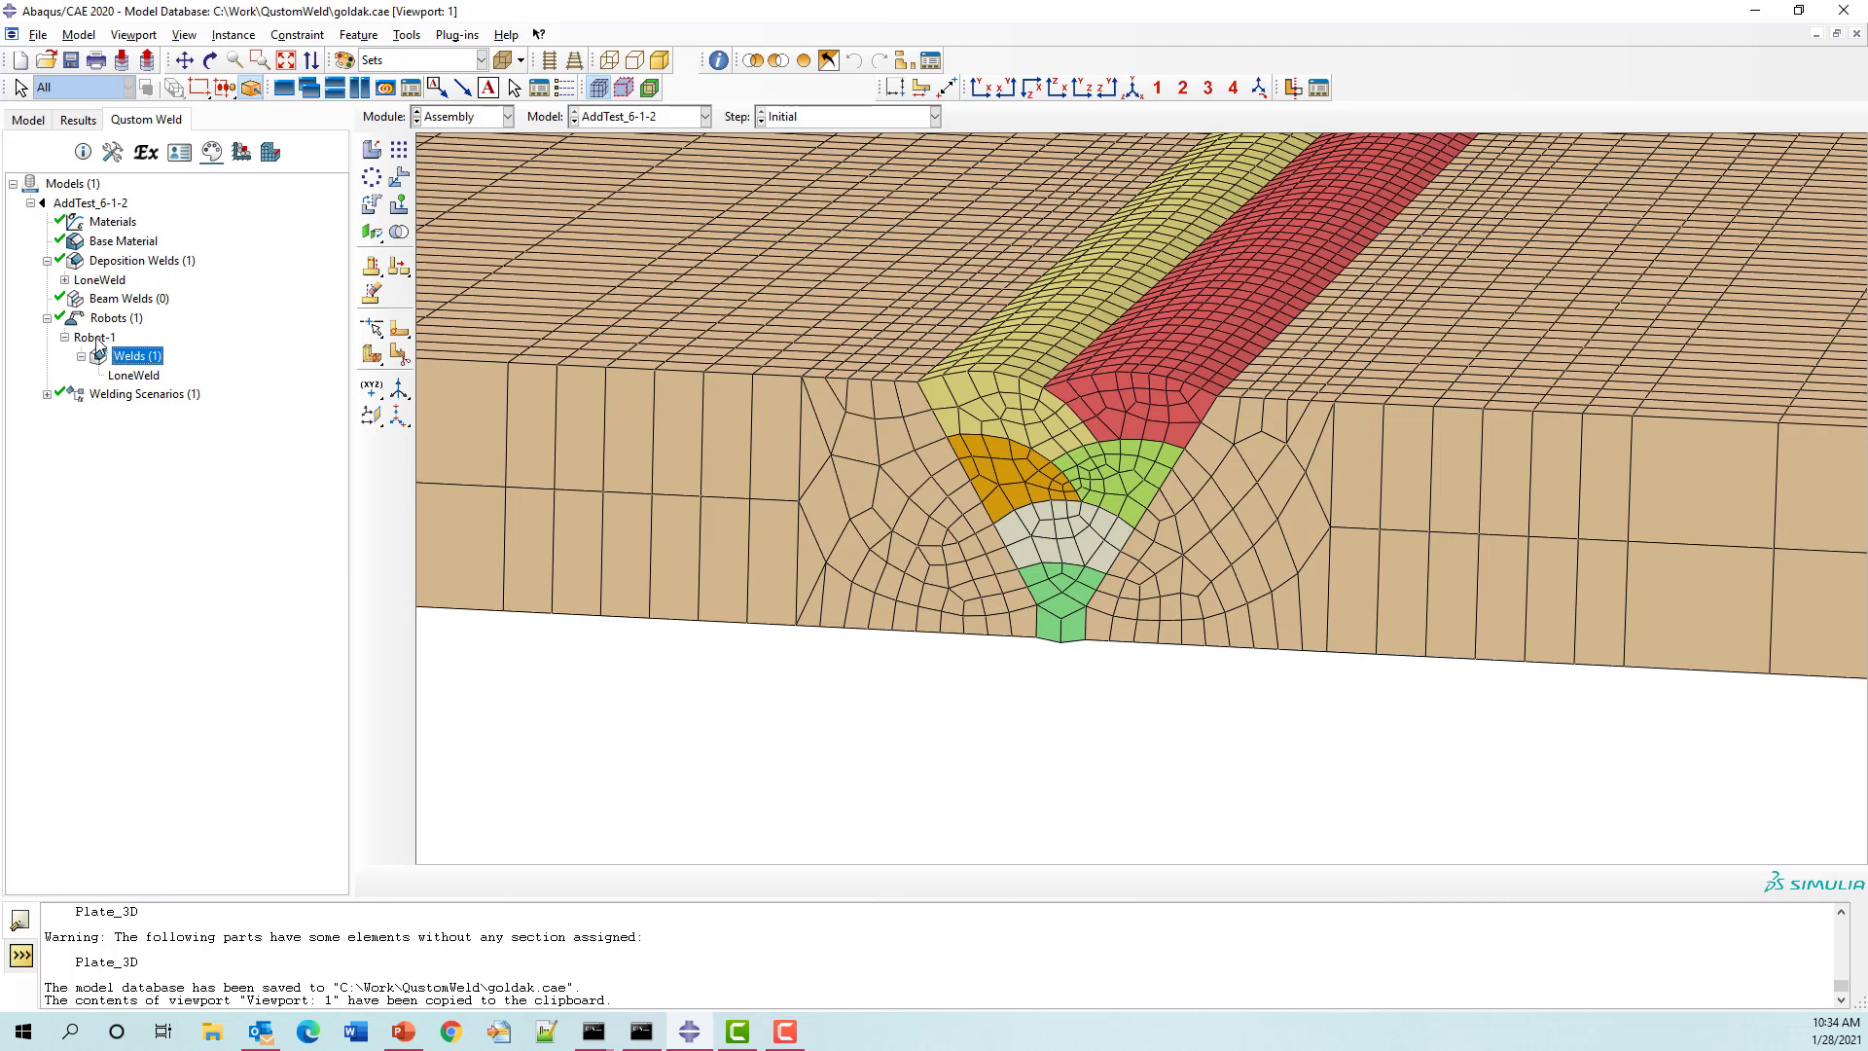
{"action": "double_click", "coordinate": [134, 375]}
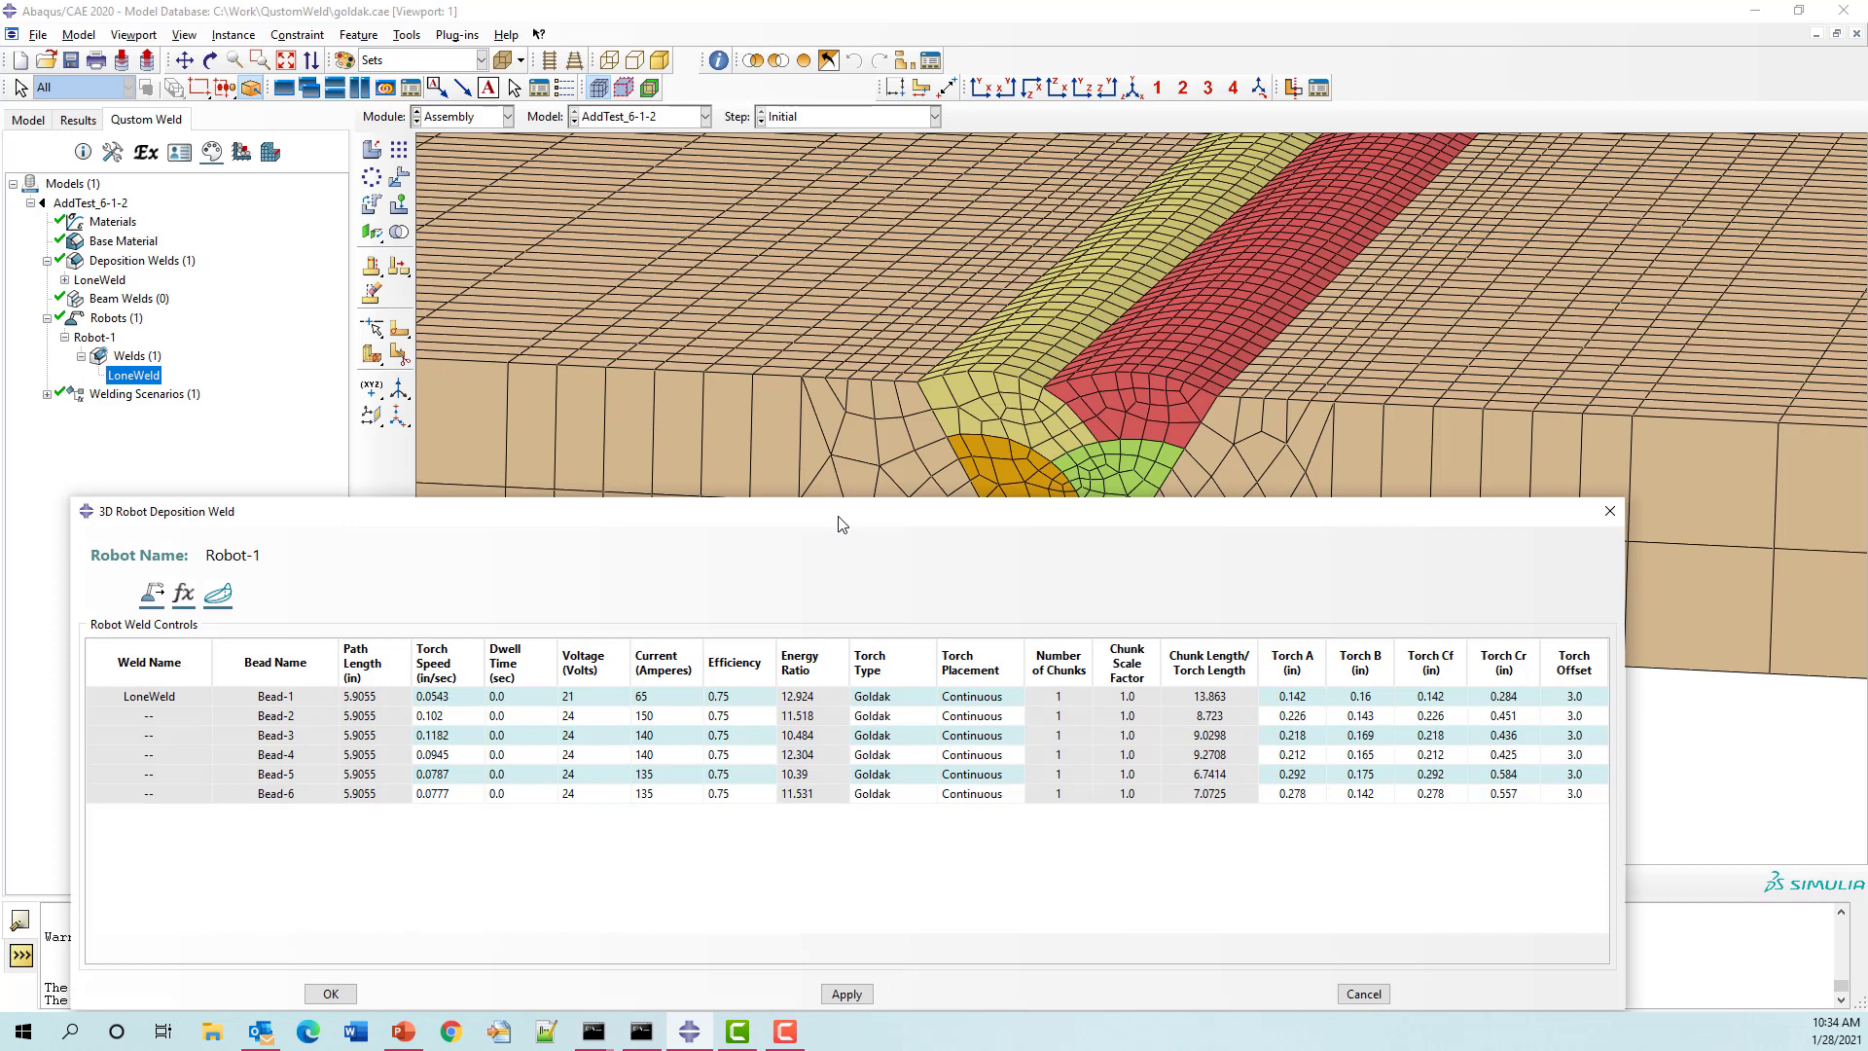
{"action": "left_click_drag", "start_coordinate": [848, 513], "coordinate": [920, 353]}
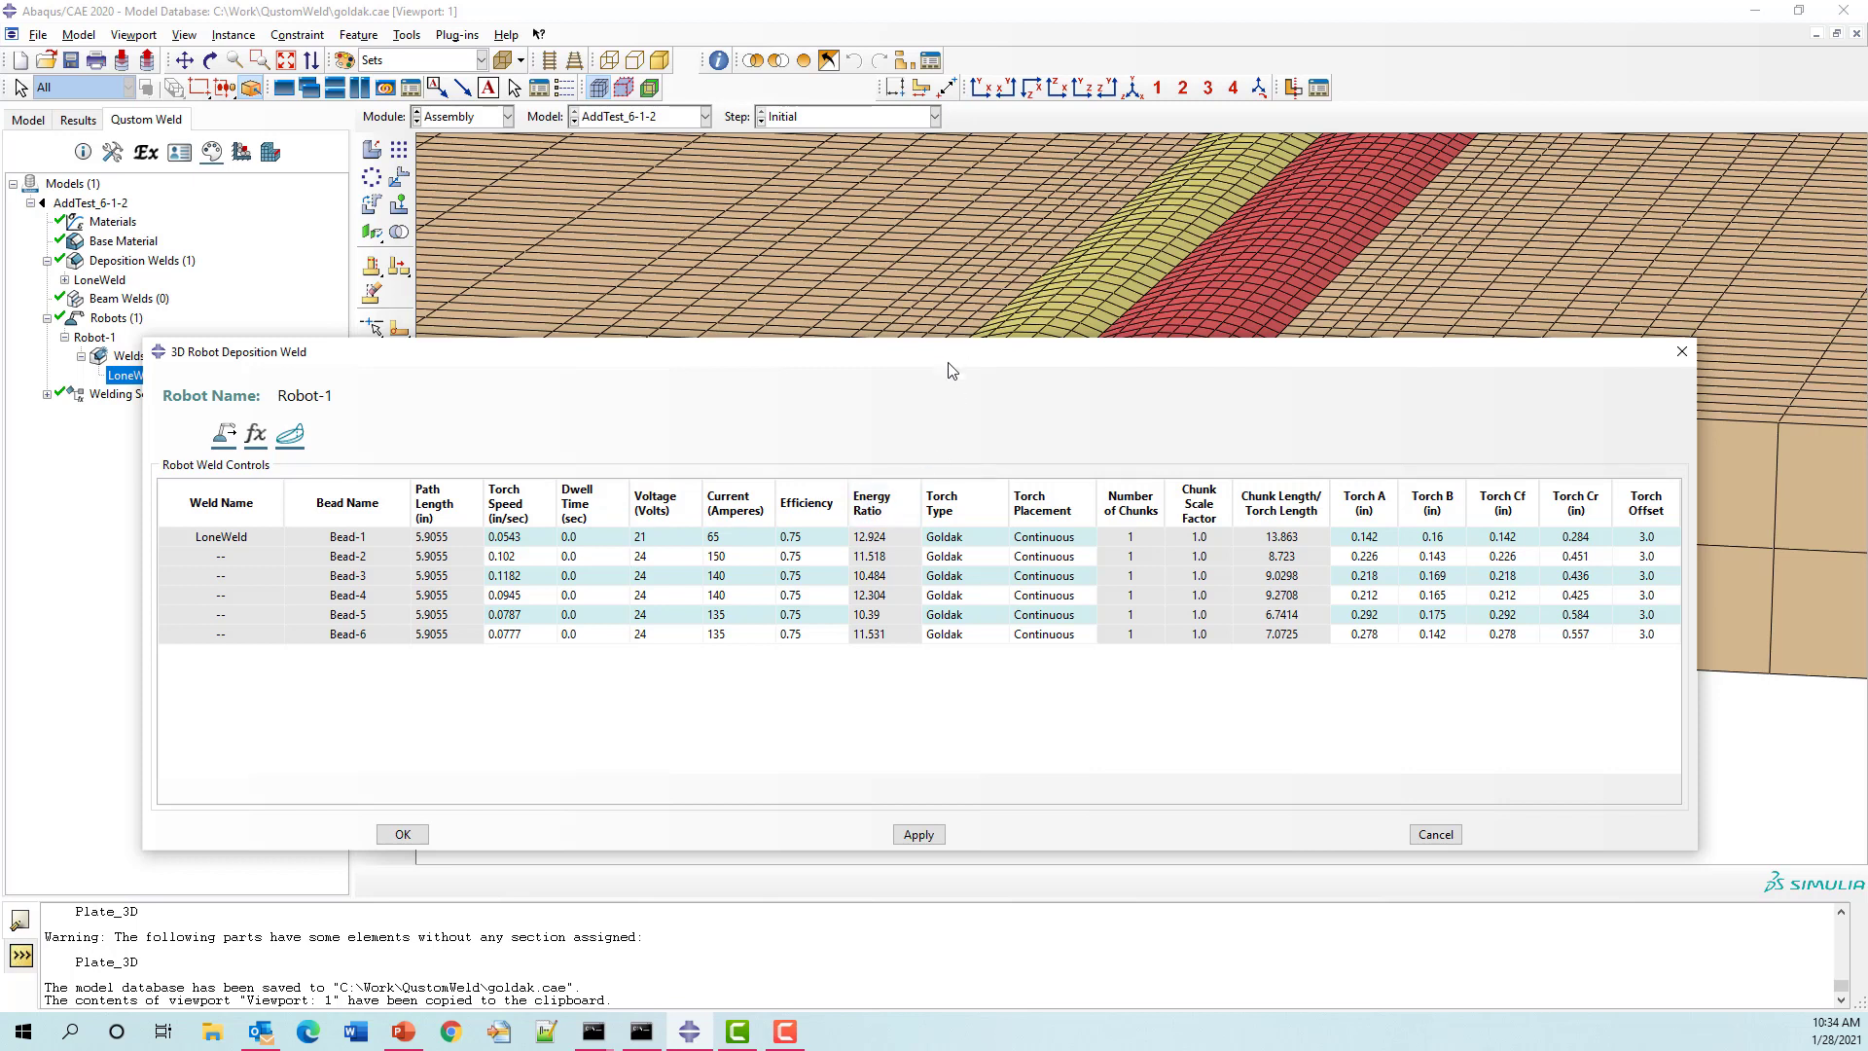
{"action": "left_click_drag", "start_coordinate": [951, 352], "coordinate": [963, 464]}
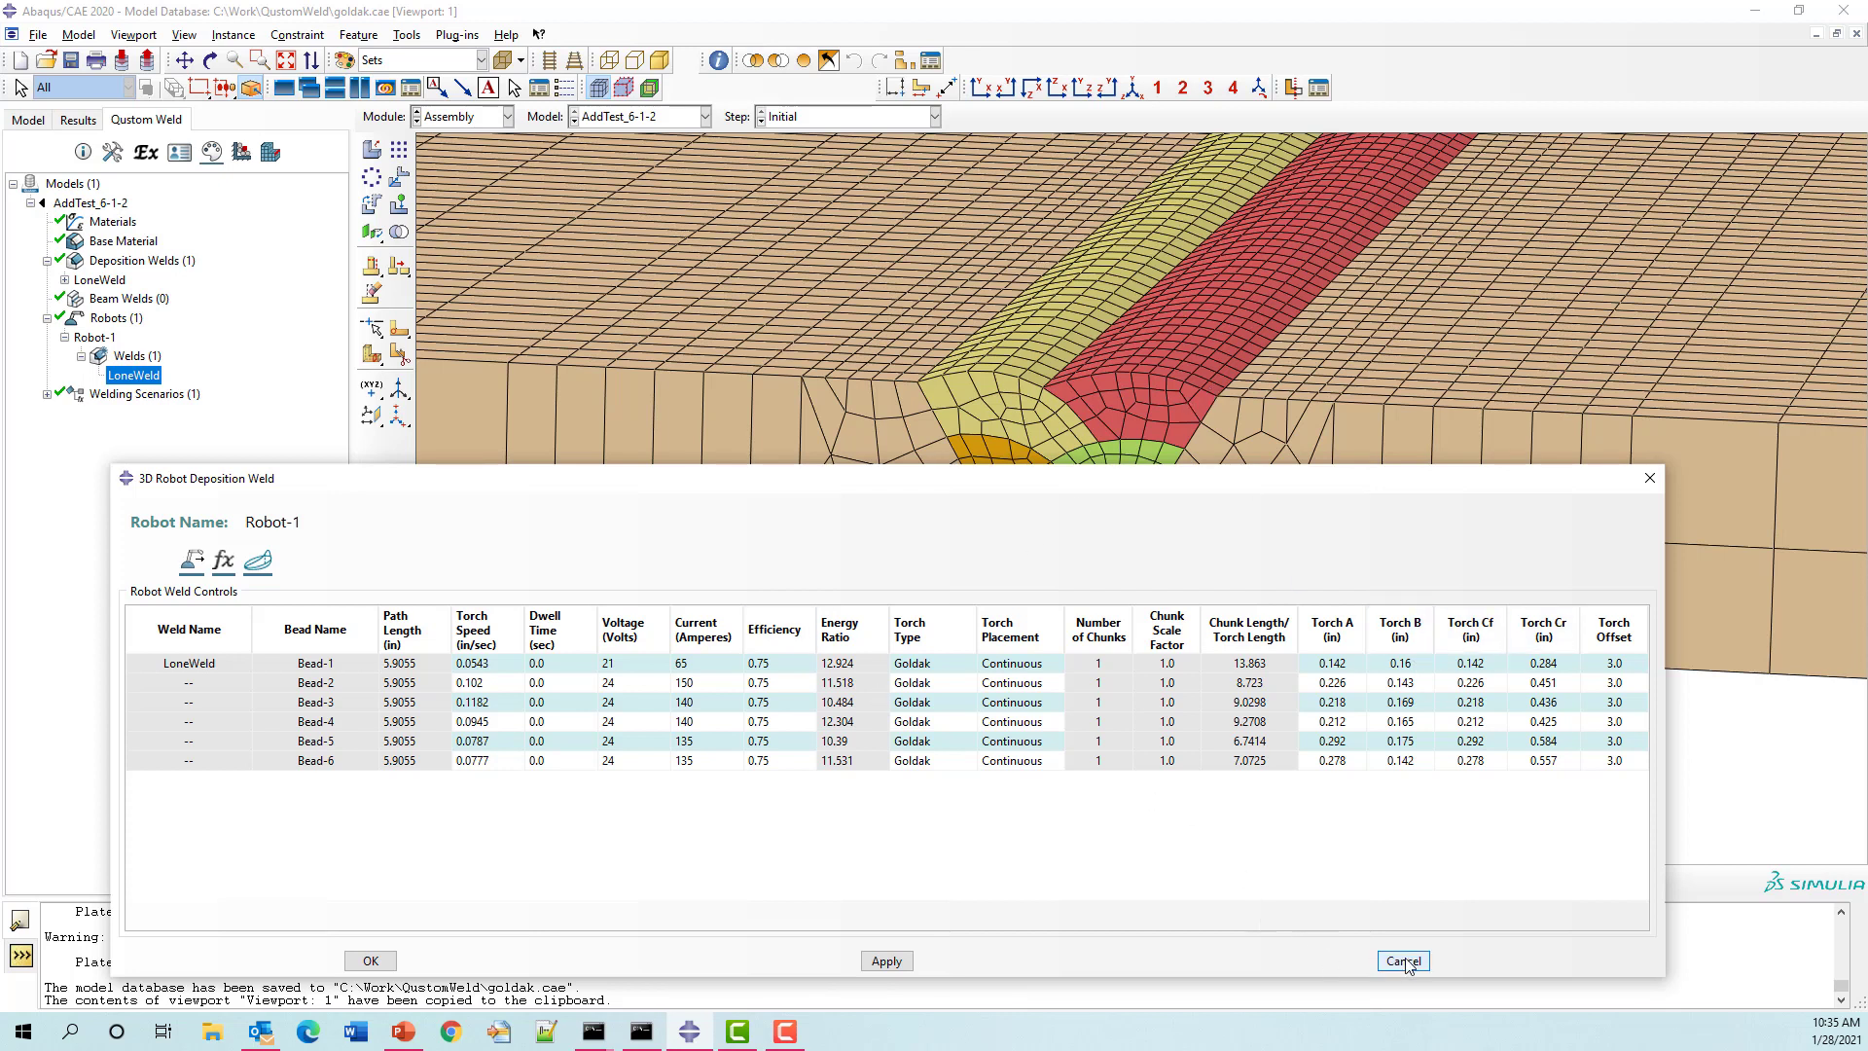
Step: Toggle the torch dimension, computational and movement/flux columns of the weld controls off and on, then close them without changes
{"action": "left_click", "coordinate": [260, 564]}
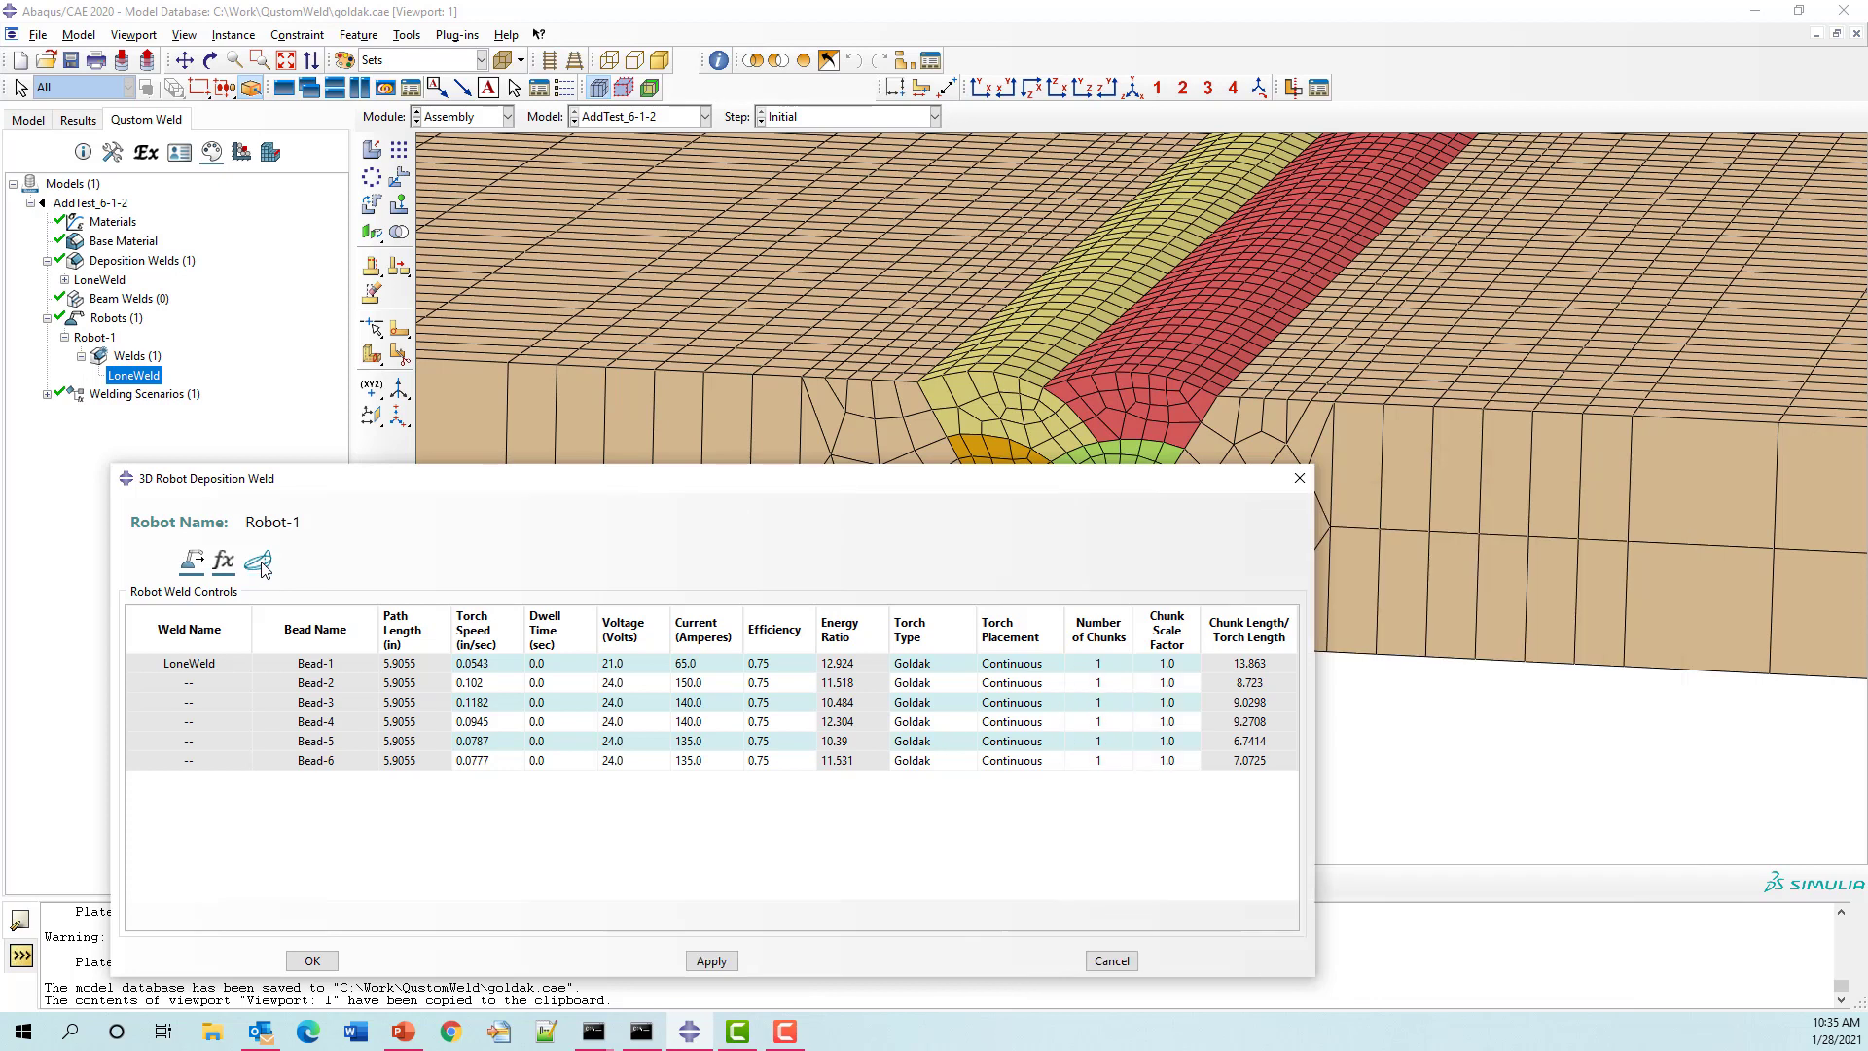
{"action": "left_click", "coordinate": [261, 566]}
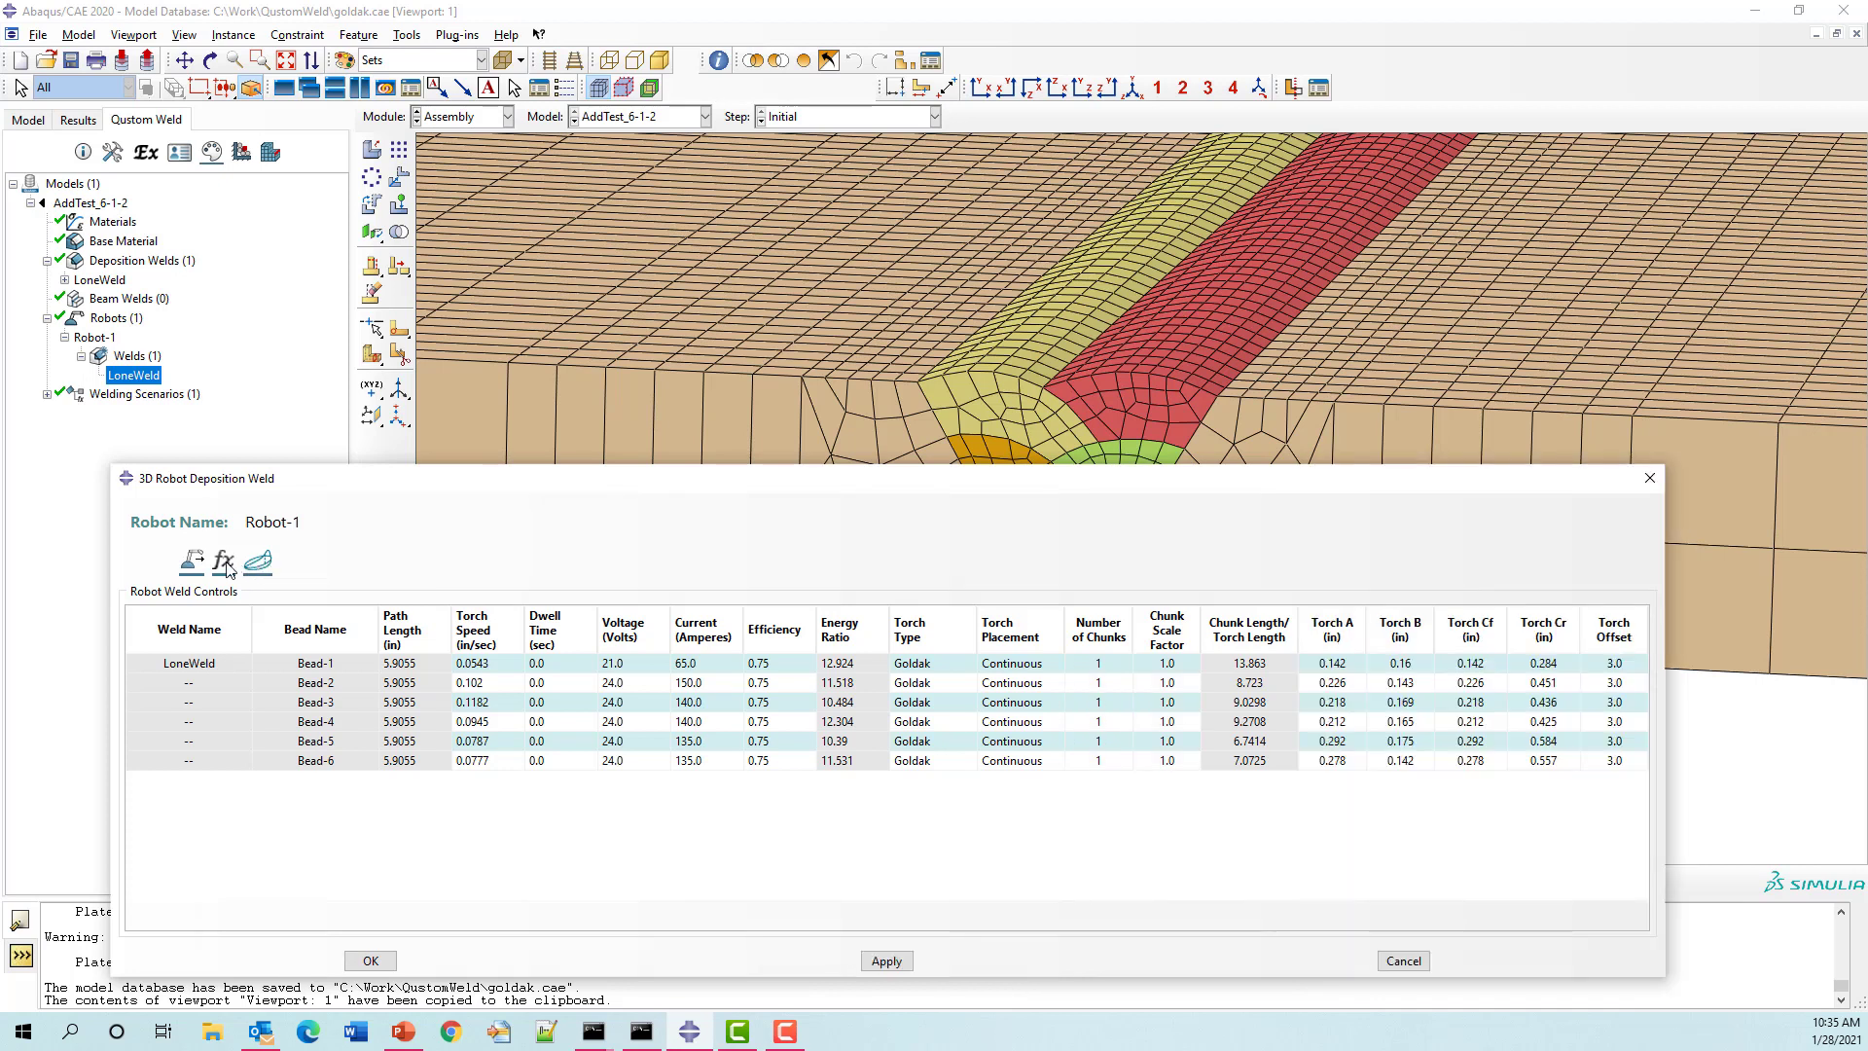
{"action": "left_click", "coordinate": [226, 565]}
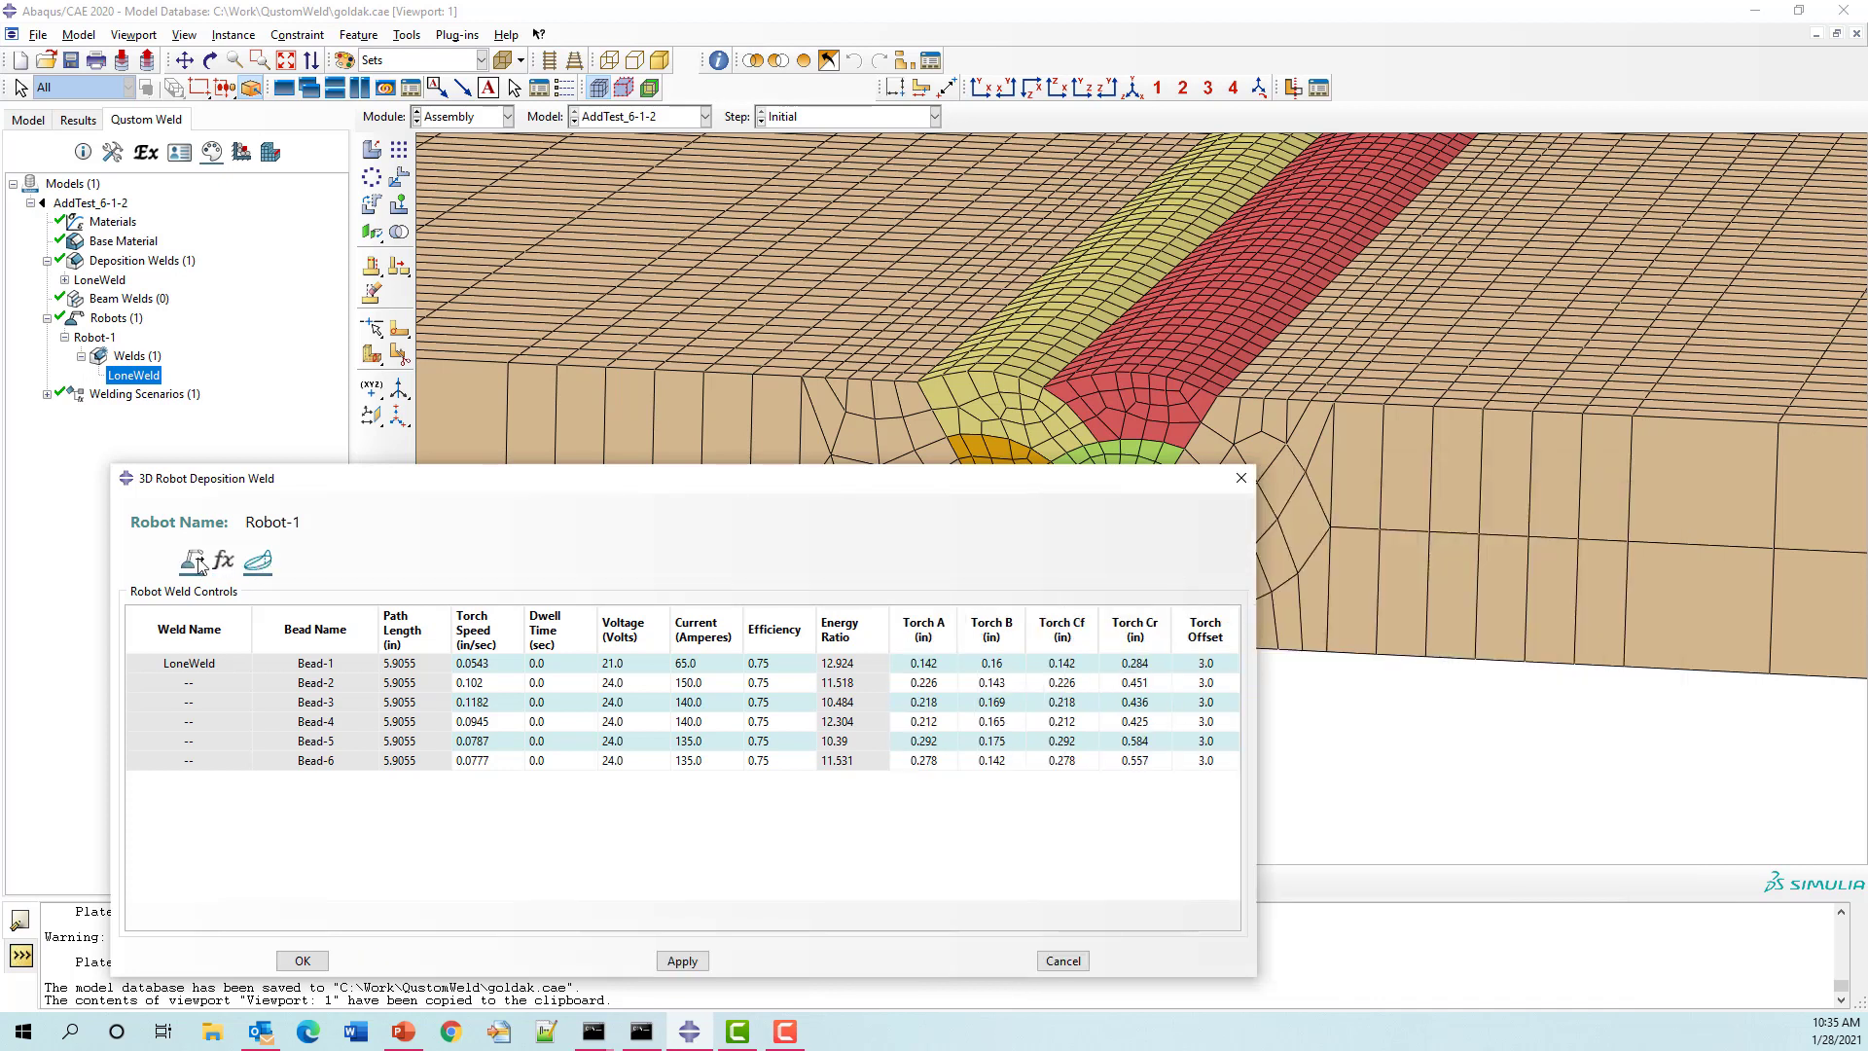
{"action": "left_click", "coordinate": [197, 564]}
{"action": "left_click", "coordinate": [218, 563]}
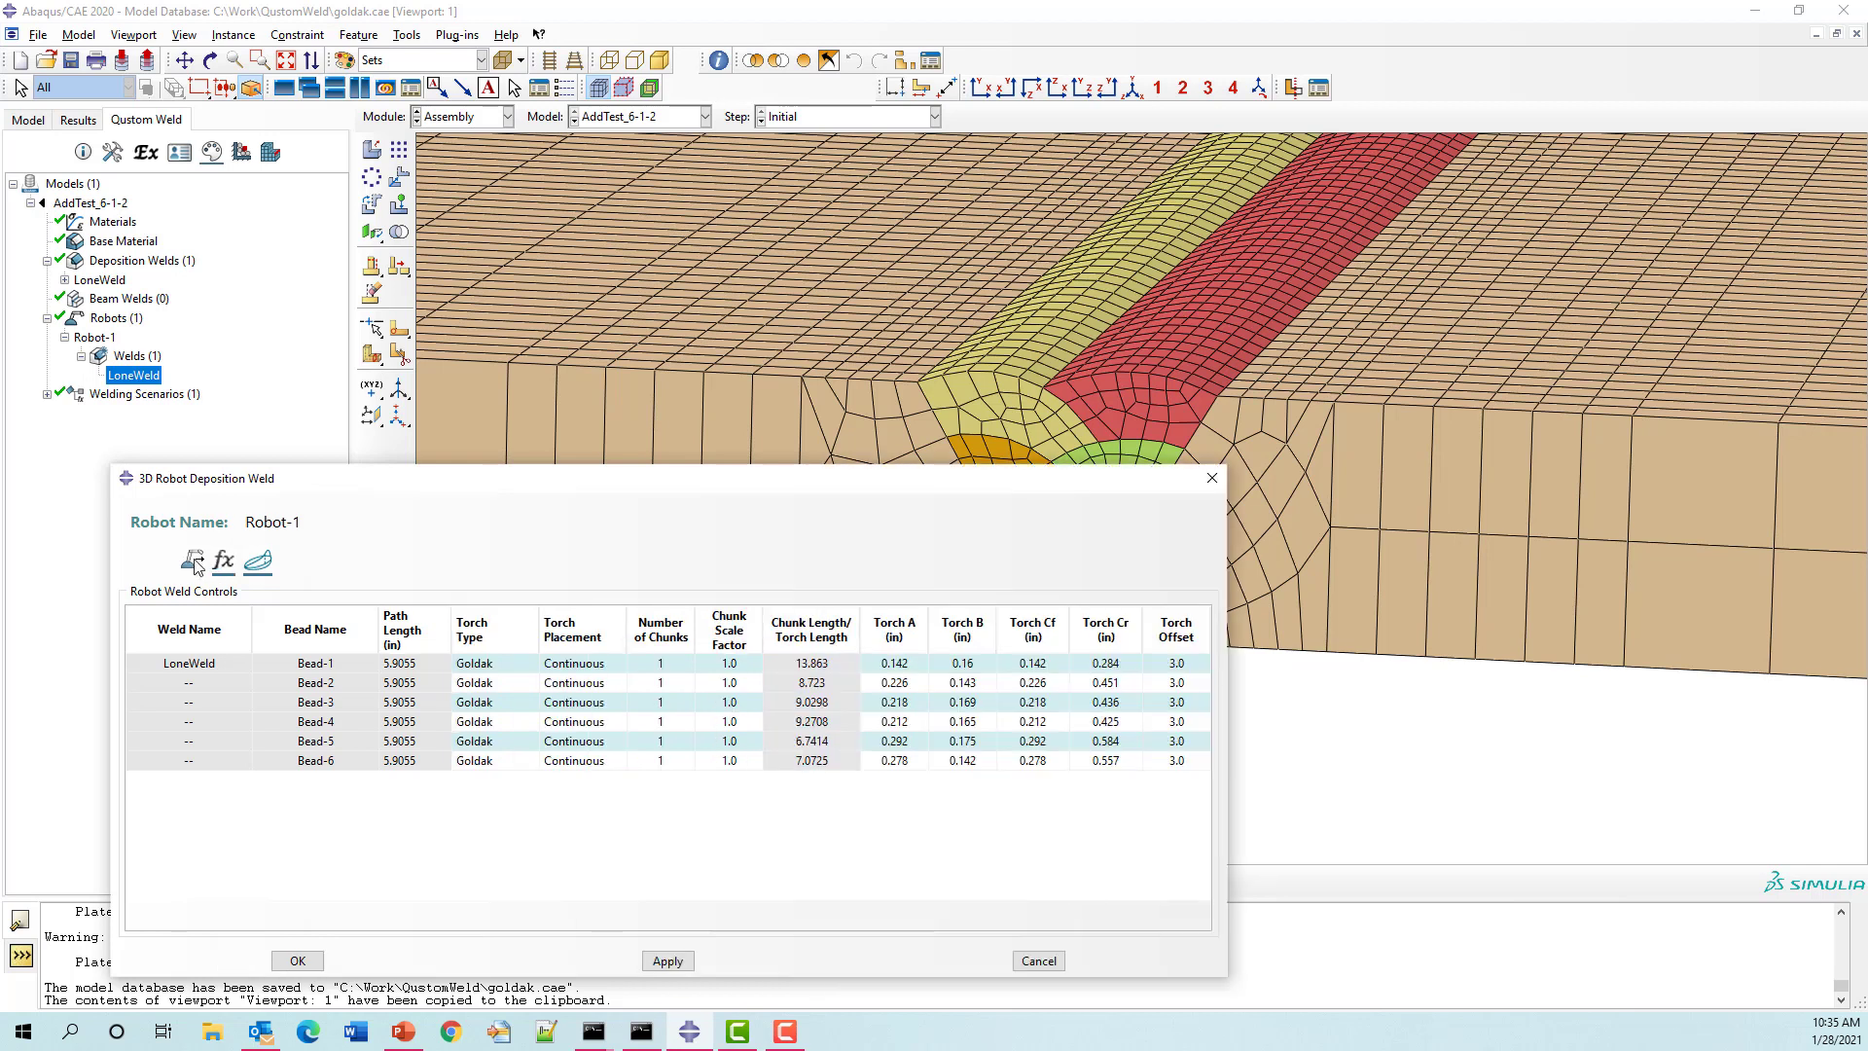
{"action": "left_click", "coordinate": [198, 564]}
{"action": "left_click", "coordinate": [1407, 962]}
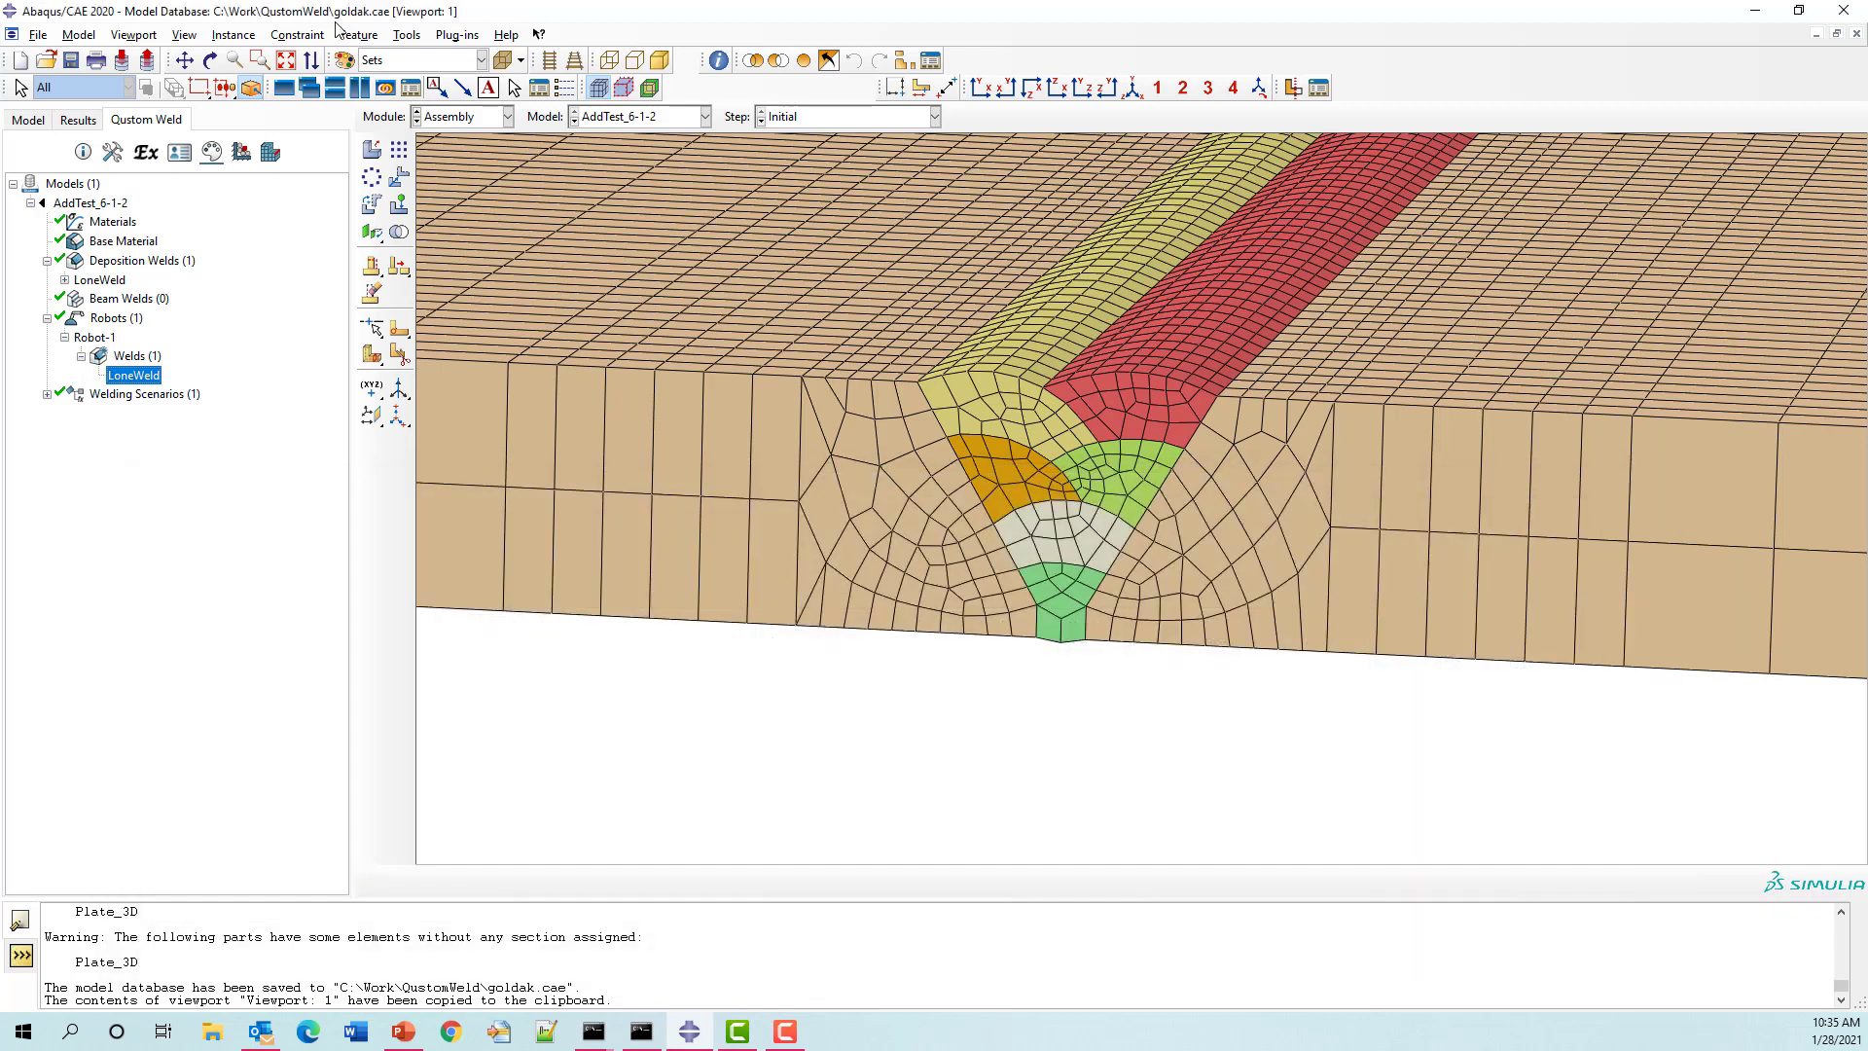
Step: Collapse Robot-1, expand Scenario-1 down to its robot, and open that robot's weld sequence
{"action": "left_click", "coordinate": [64, 338]}
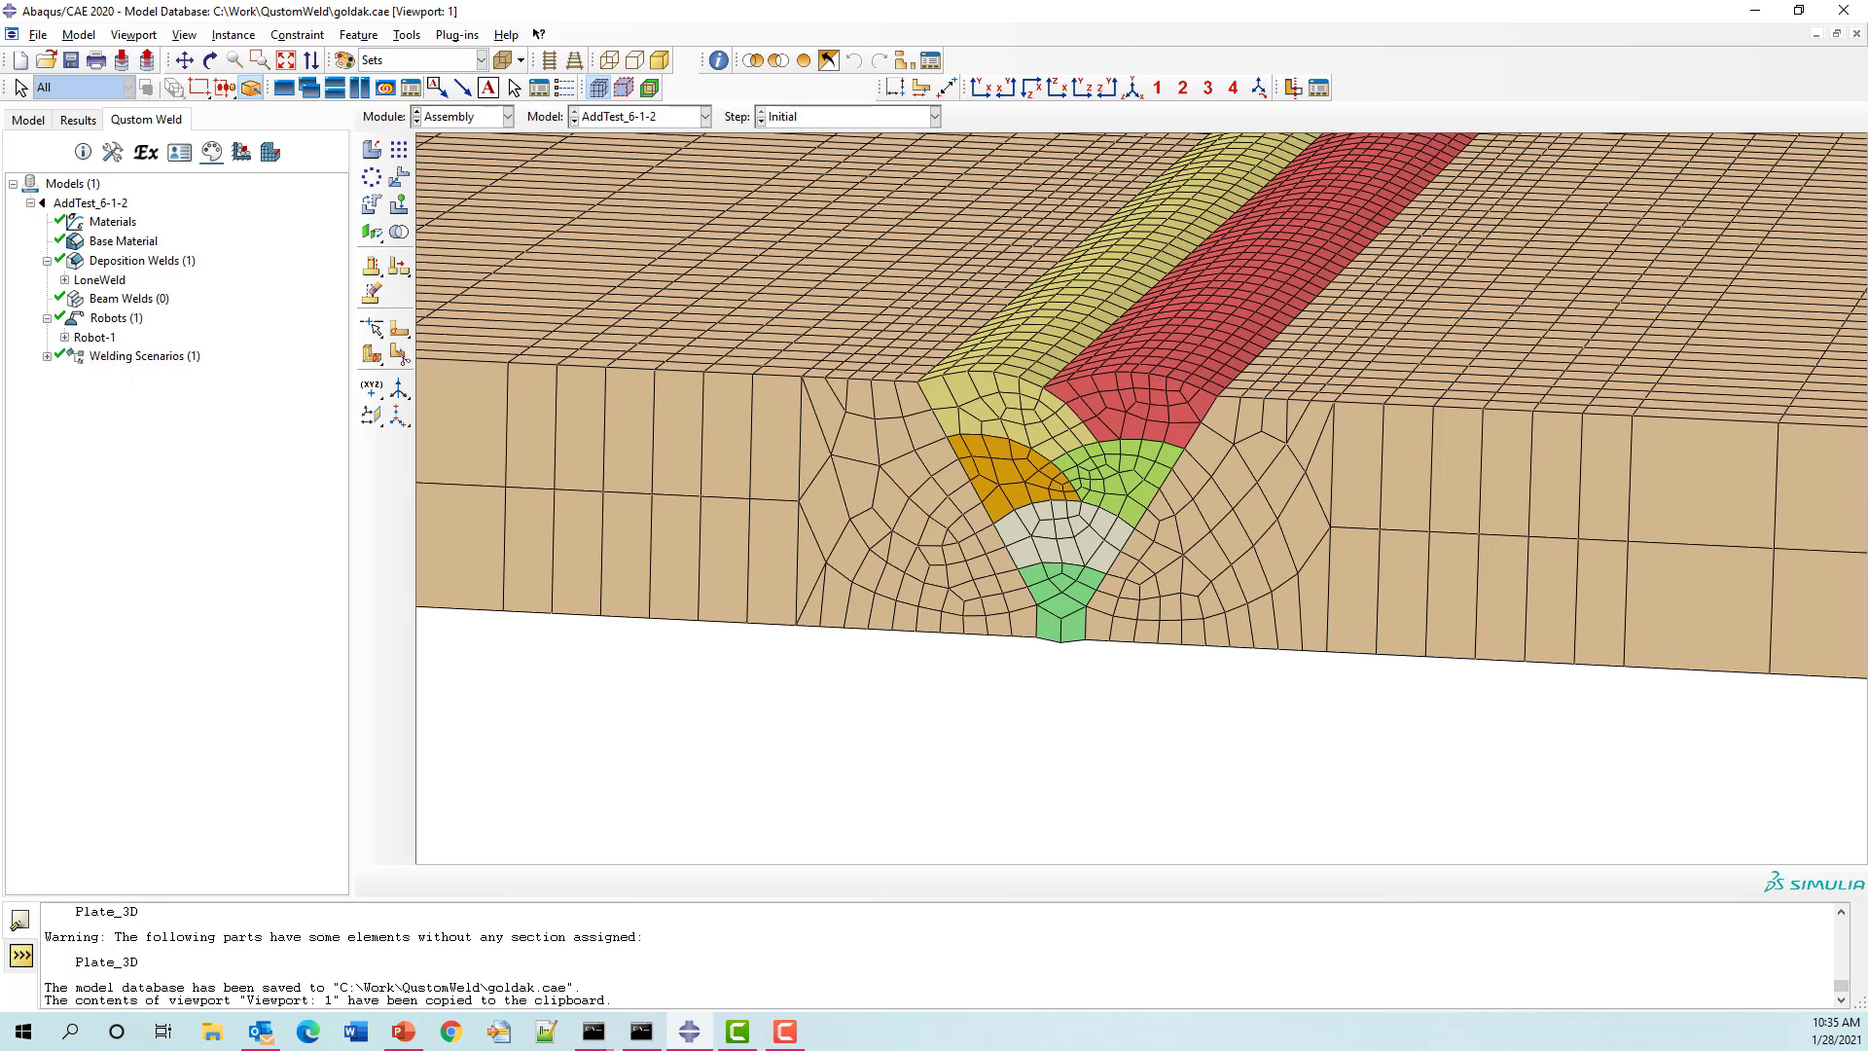
{"action": "left_click", "coordinate": [47, 357]}
{"action": "left_click", "coordinate": [65, 376]}
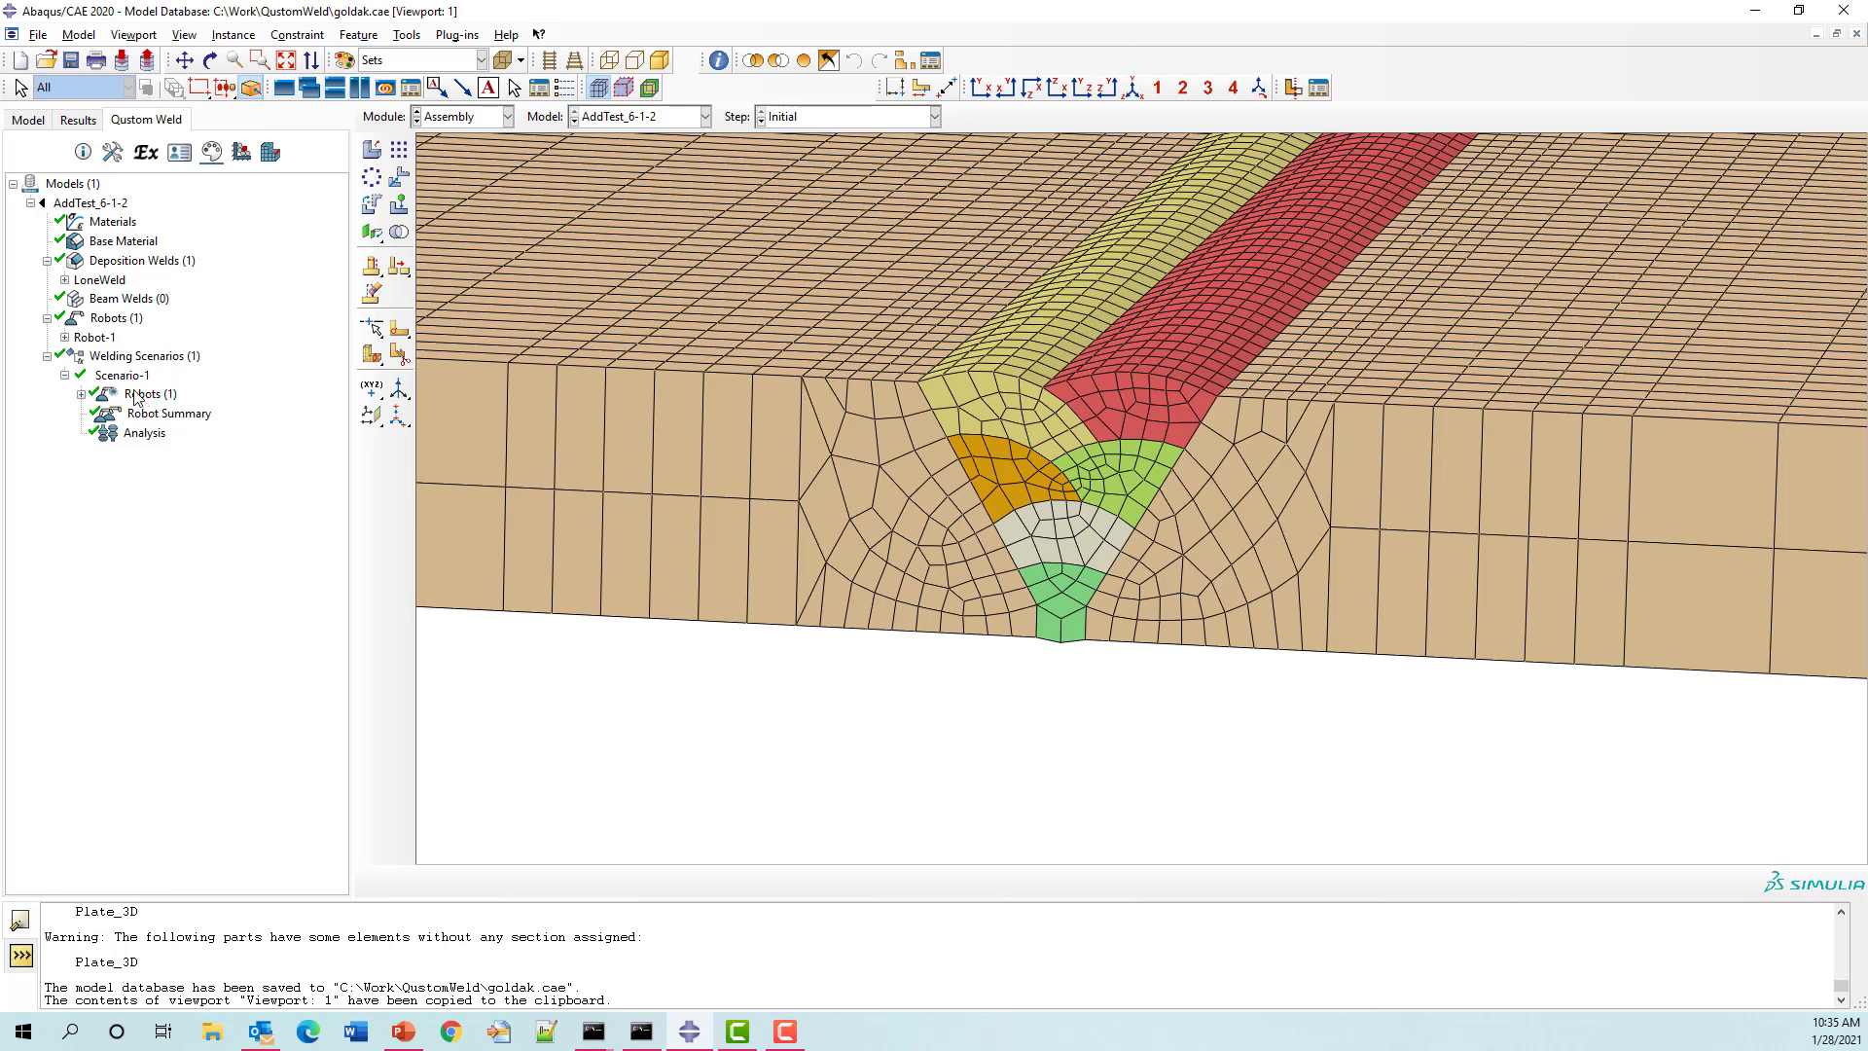
{"action": "left_click", "coordinate": [82, 394]}
{"action": "double_click", "coordinate": [137, 414]}
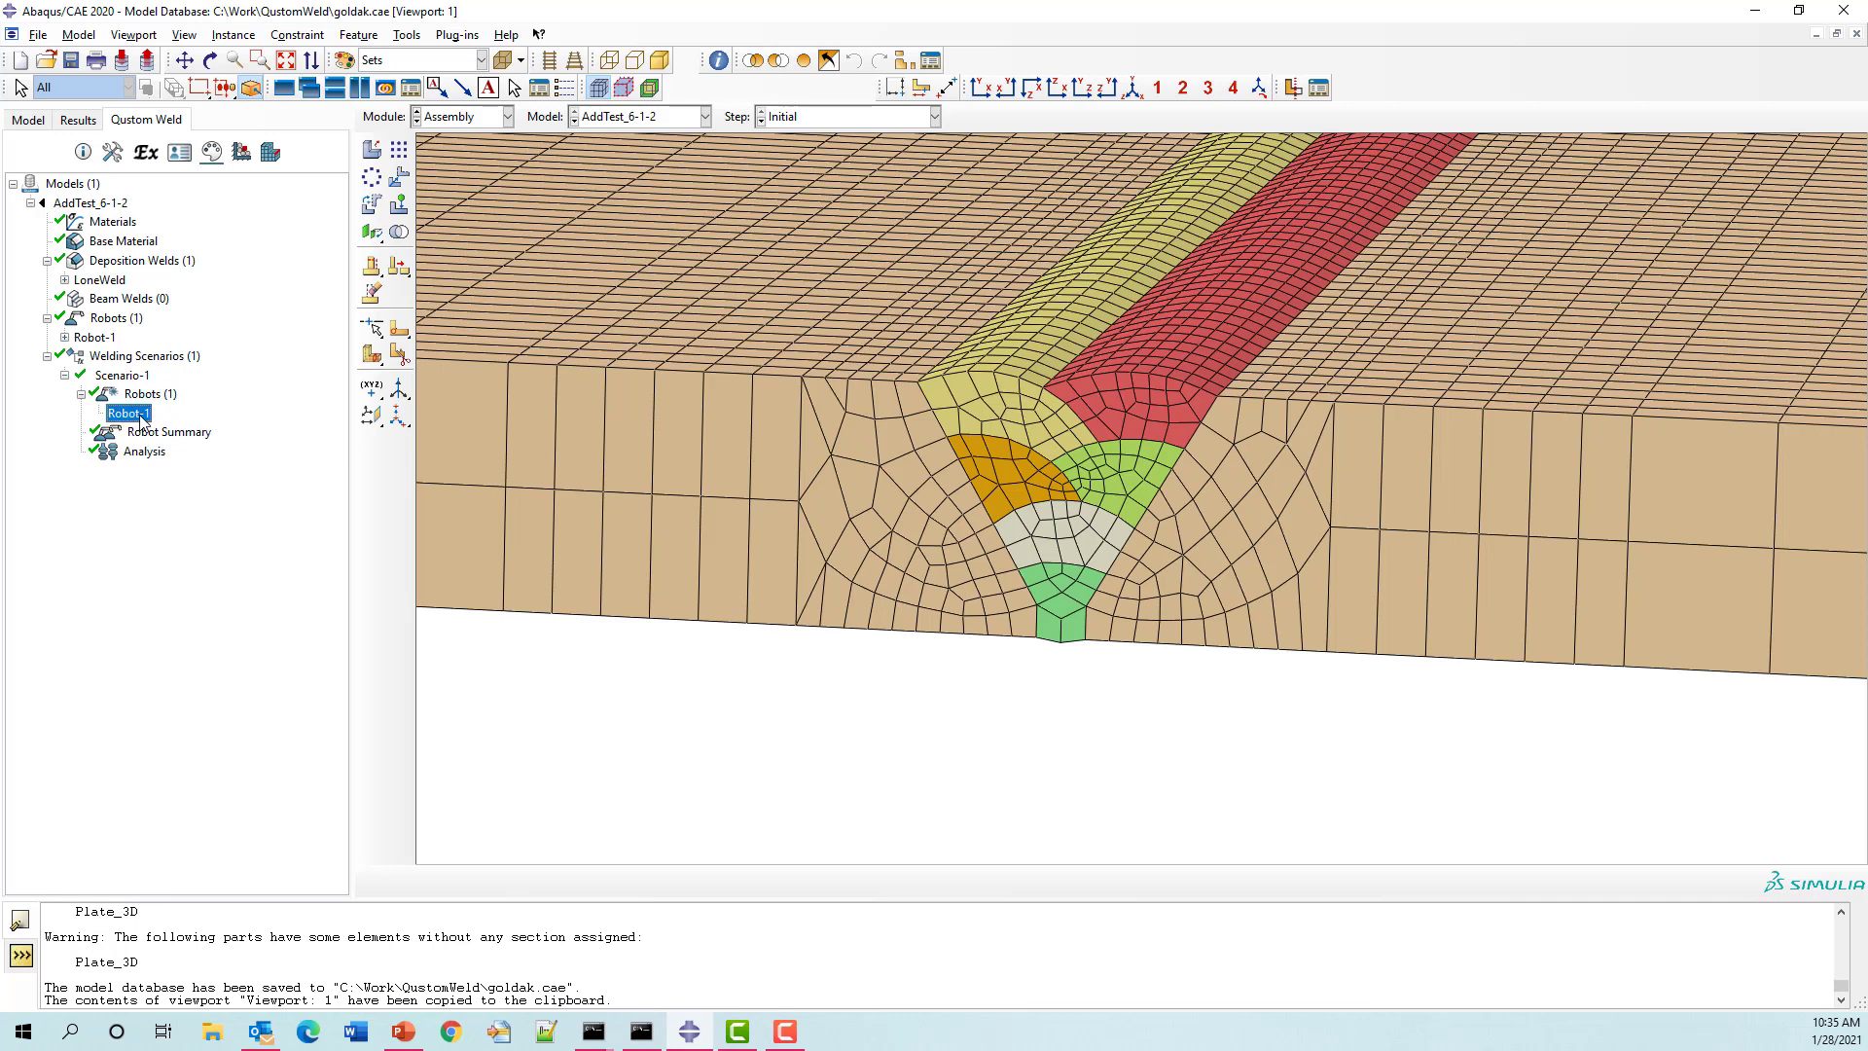
{"action": "left_click_drag", "start_coordinate": [993, 232], "coordinate": [438, 358]}
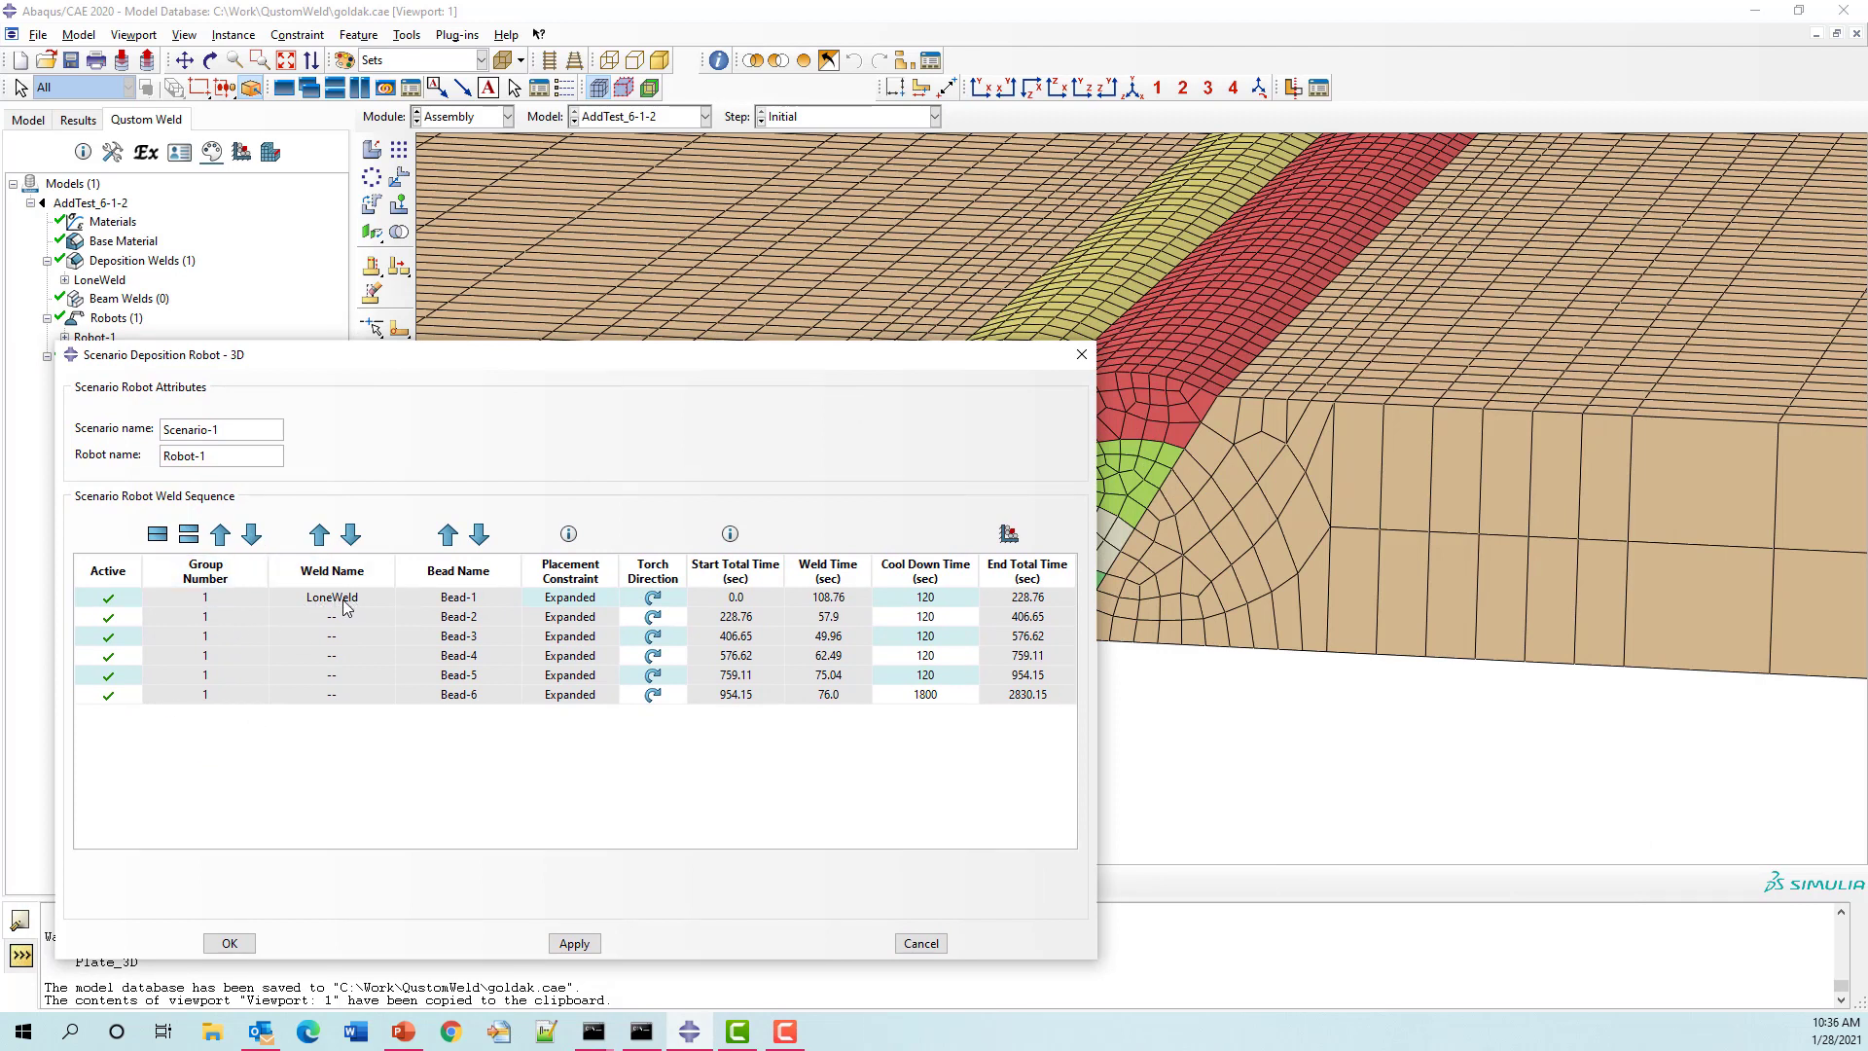
Step: Review the placement constraint choices for all beads and for Bead-1, leaving them at Expanded
{"action": "left_click", "coordinate": [576, 582]}
{"action": "right_click", "coordinate": [576, 580]}
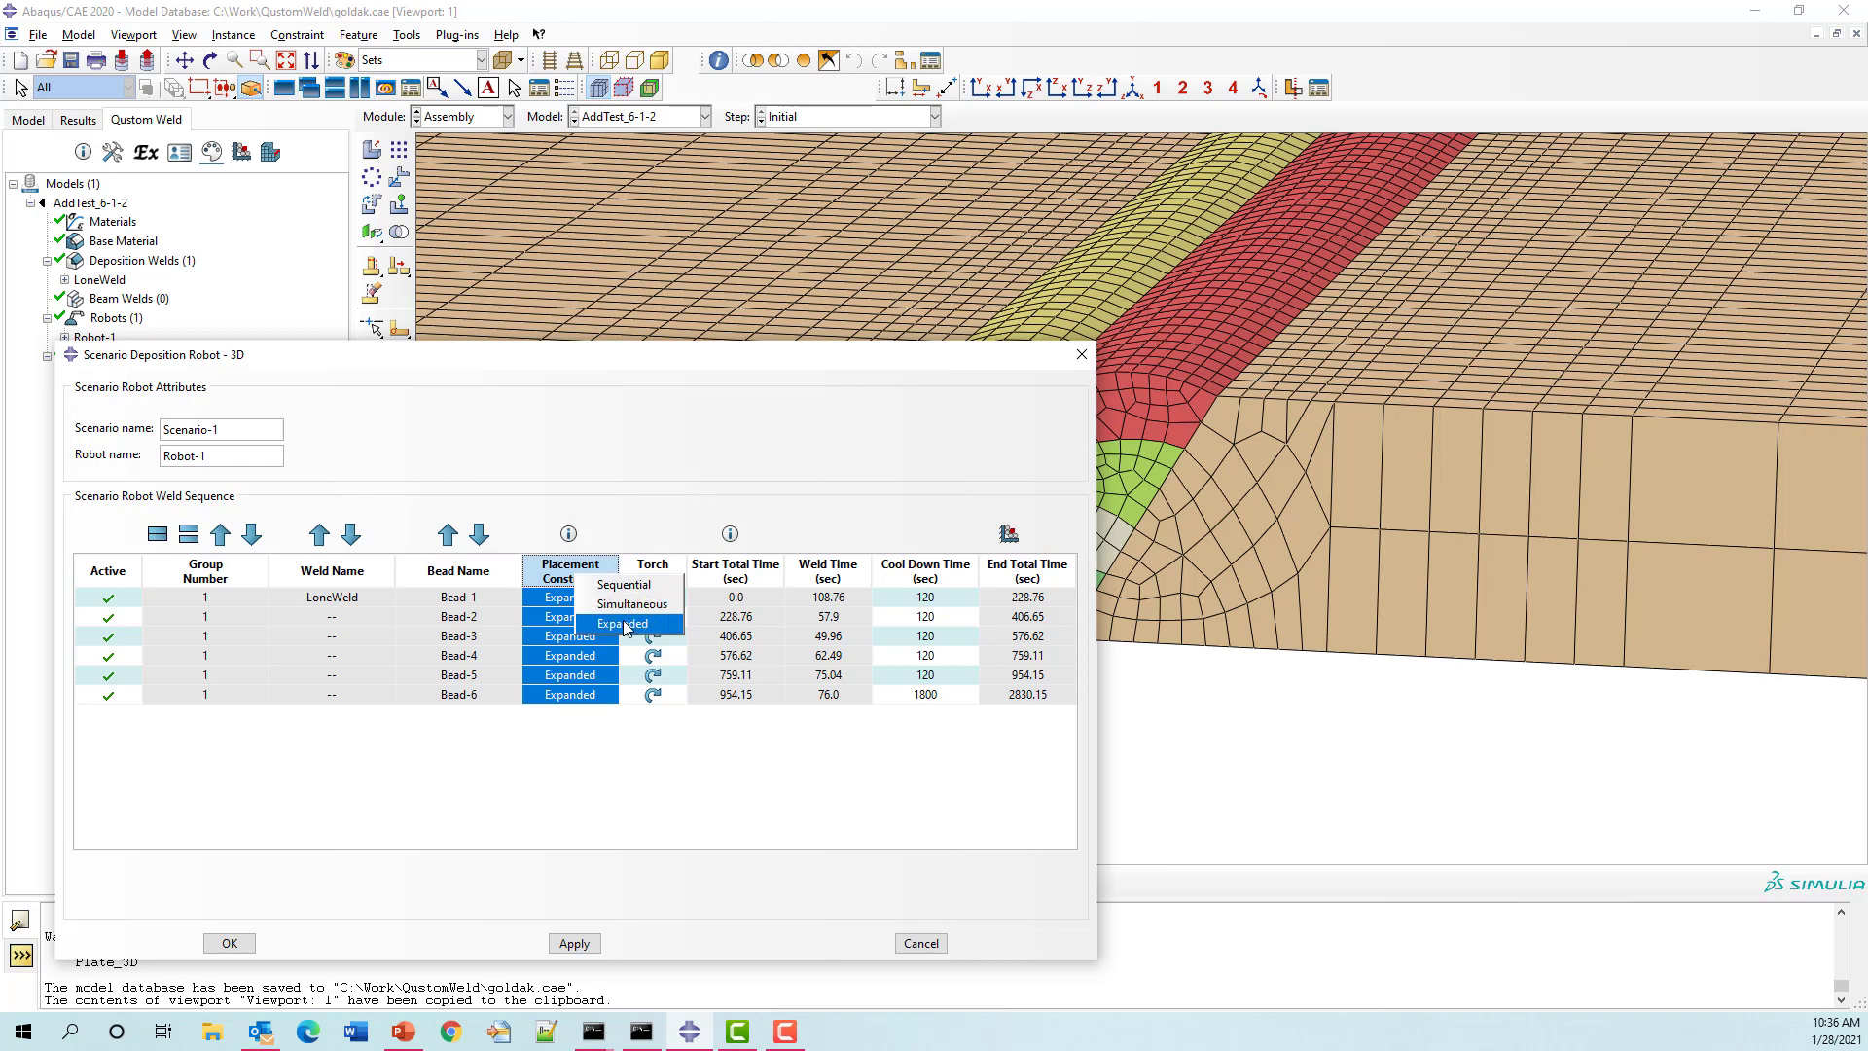
{"action": "left_click", "coordinate": [569, 775]}
{"action": "left_click", "coordinate": [576, 597]}
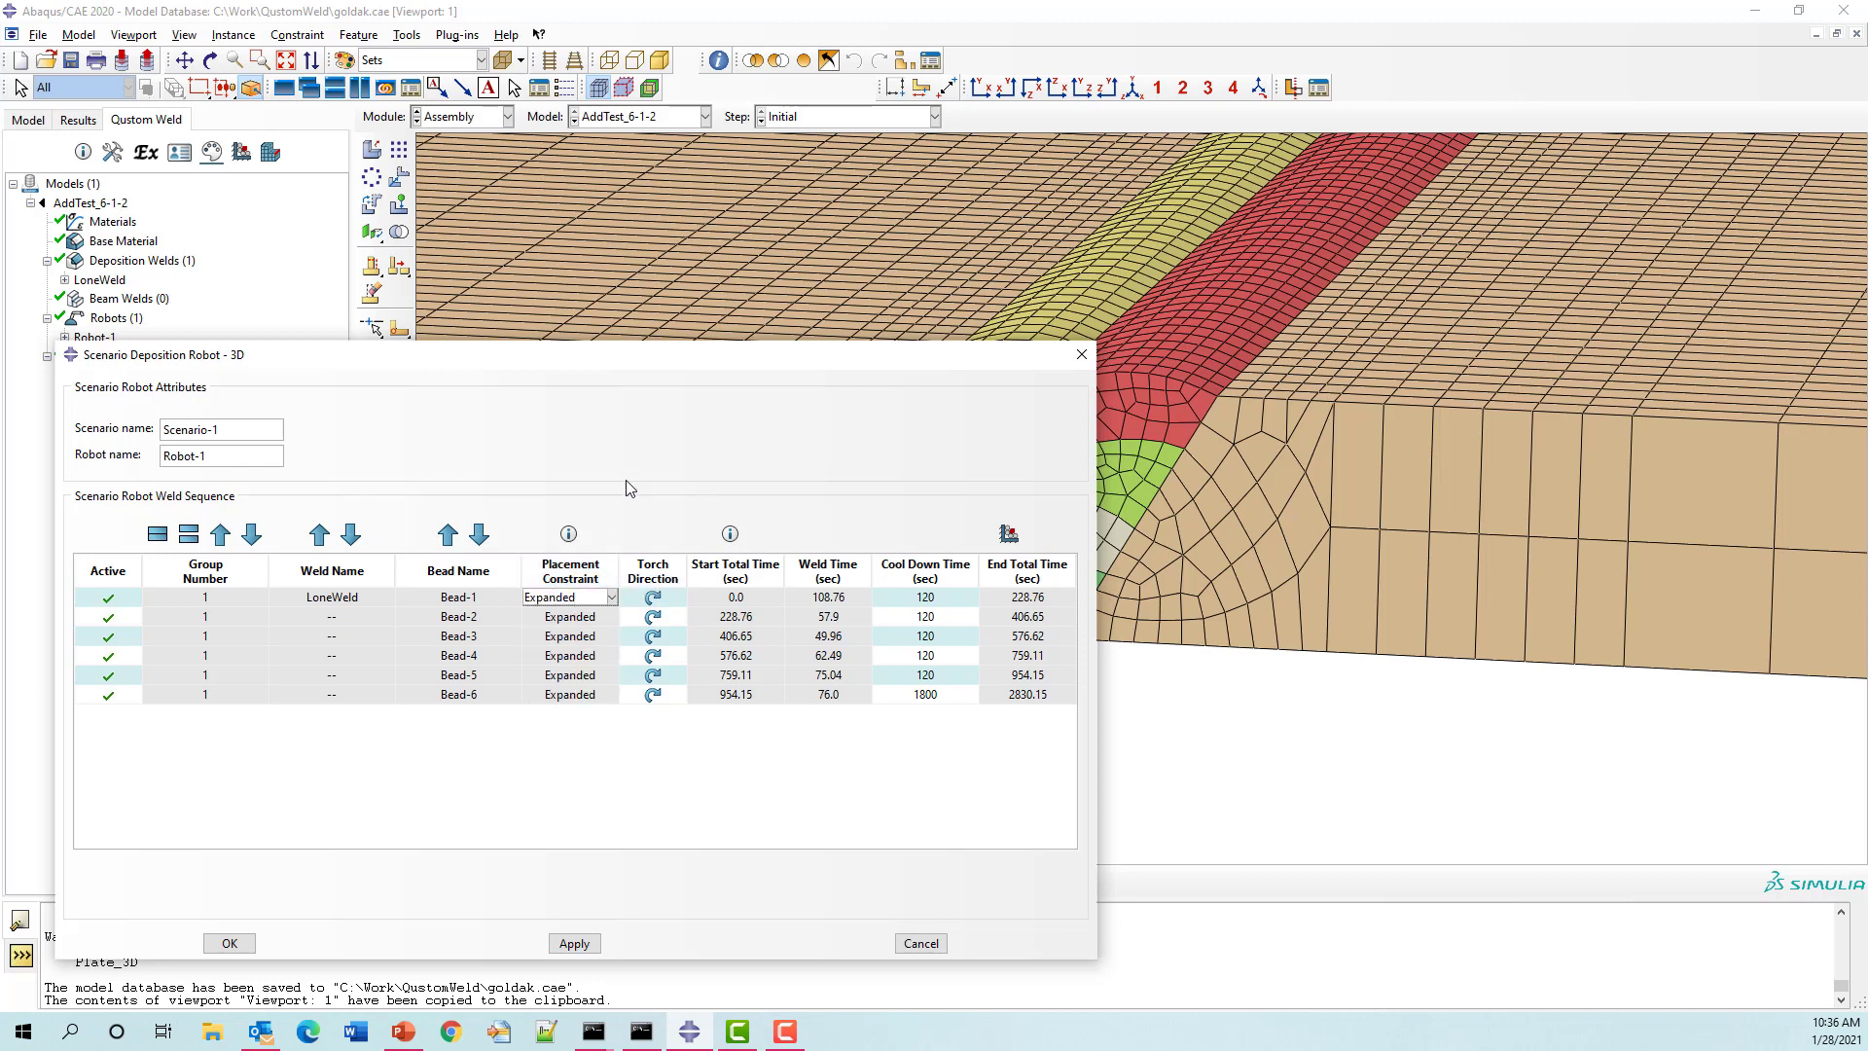
Step: Highlight Bead-1 on the mesh and inspect its outline and torch start marker beside the weld sequence
{"action": "left_click_drag", "start_coordinate": [304, 363], "coordinate": [436, 379]}
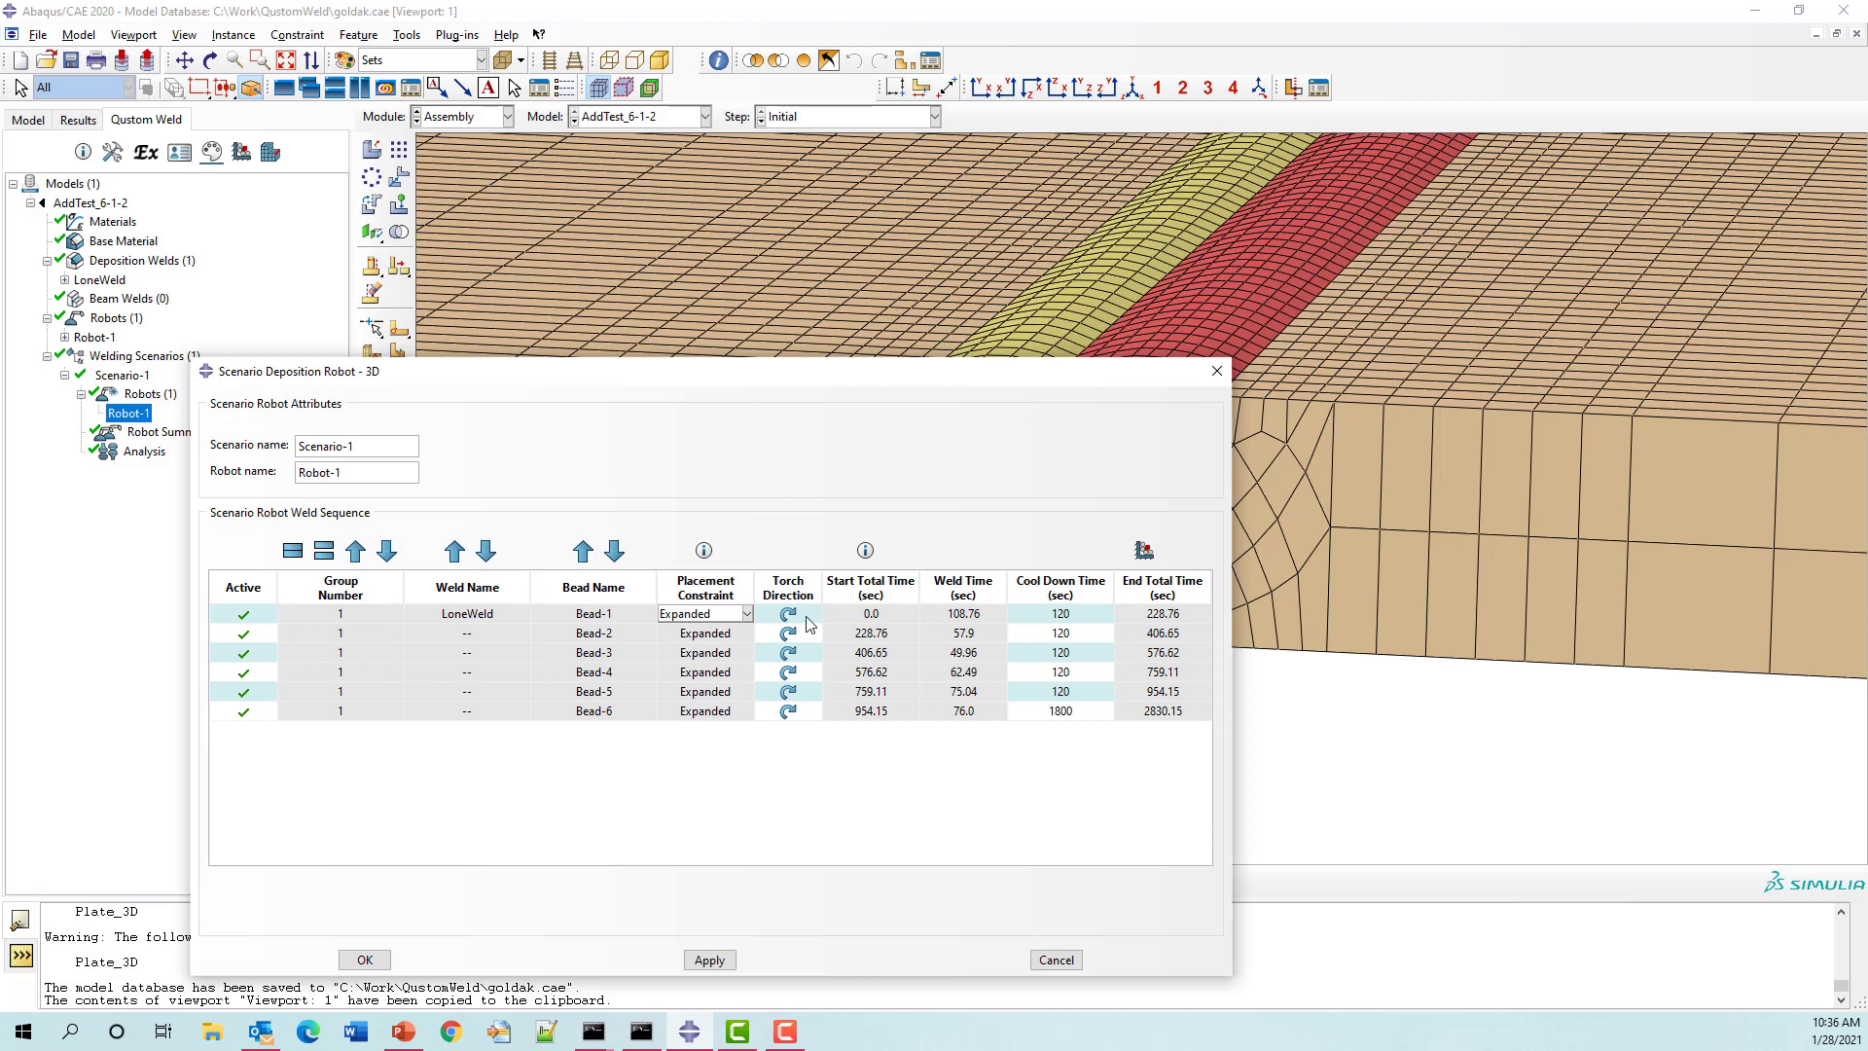
{"action": "scroll", "coordinate": [1421, 395], "scroll_direction": "down", "scroll_amount": 3}
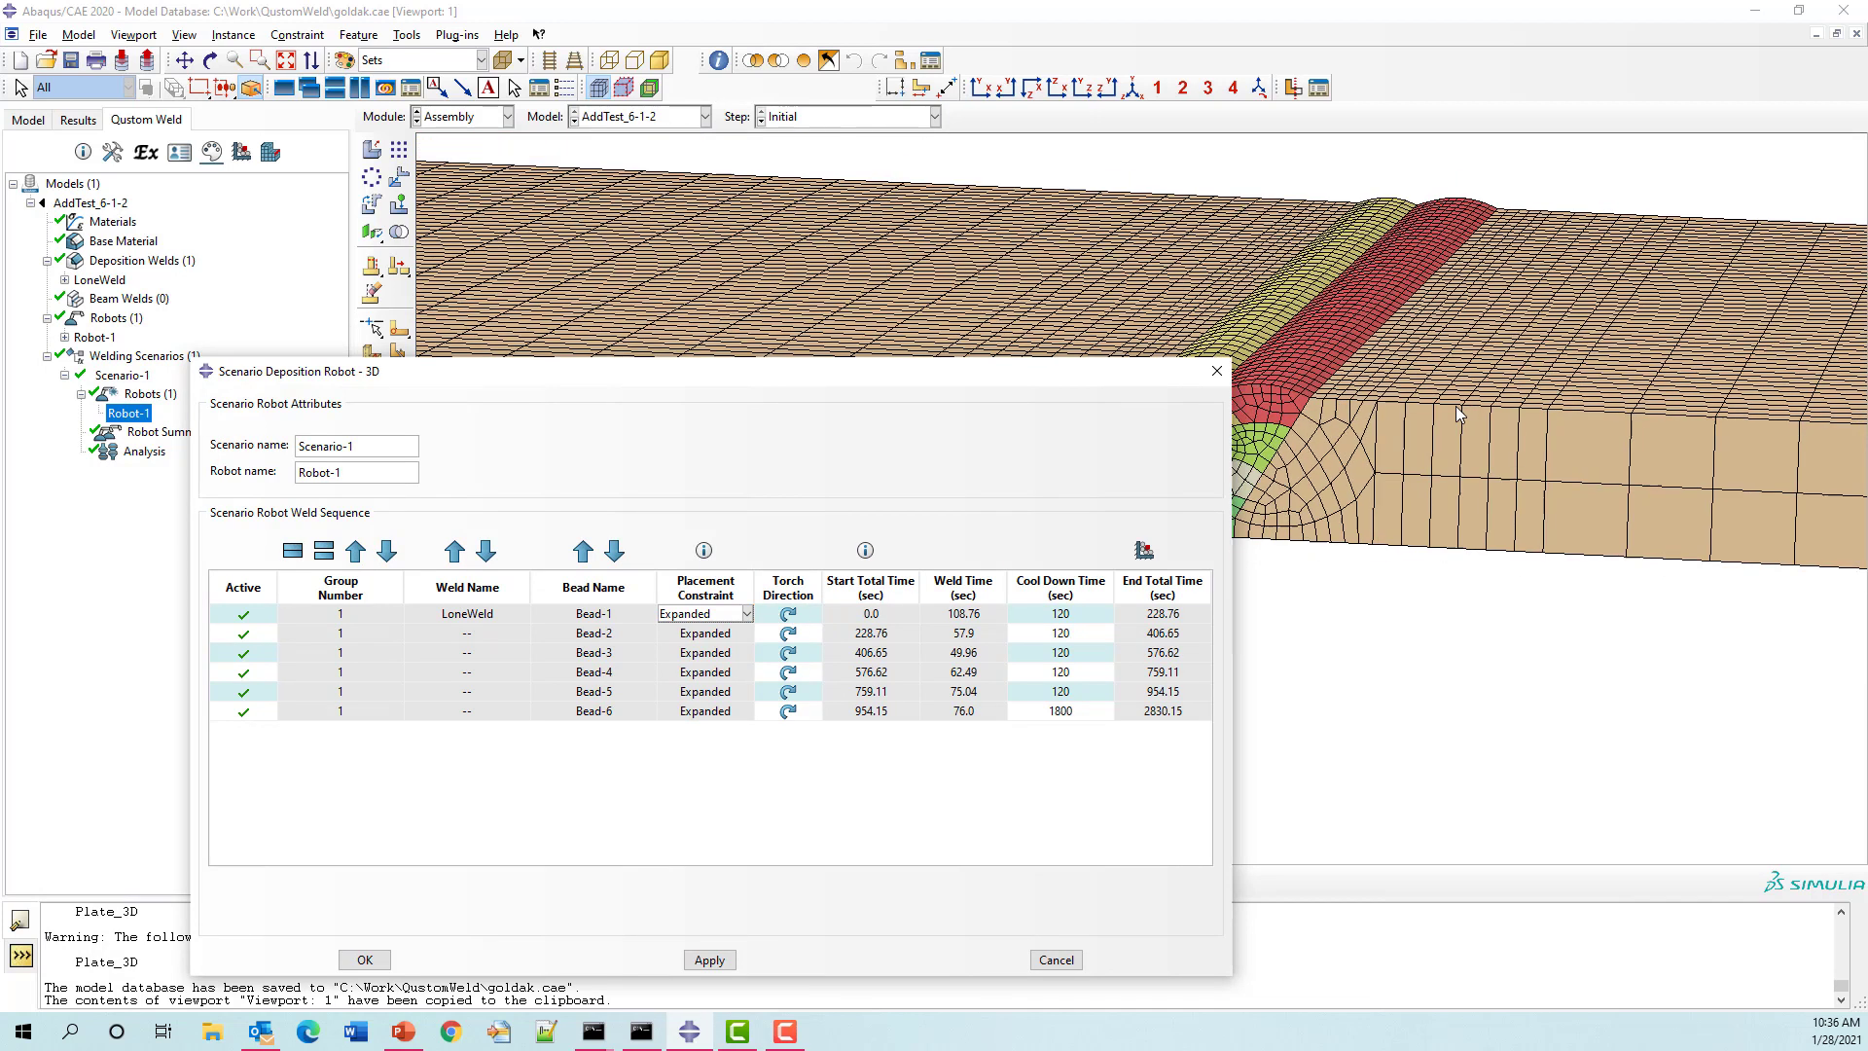
{"action": "left_click", "coordinate": [1143, 555]}
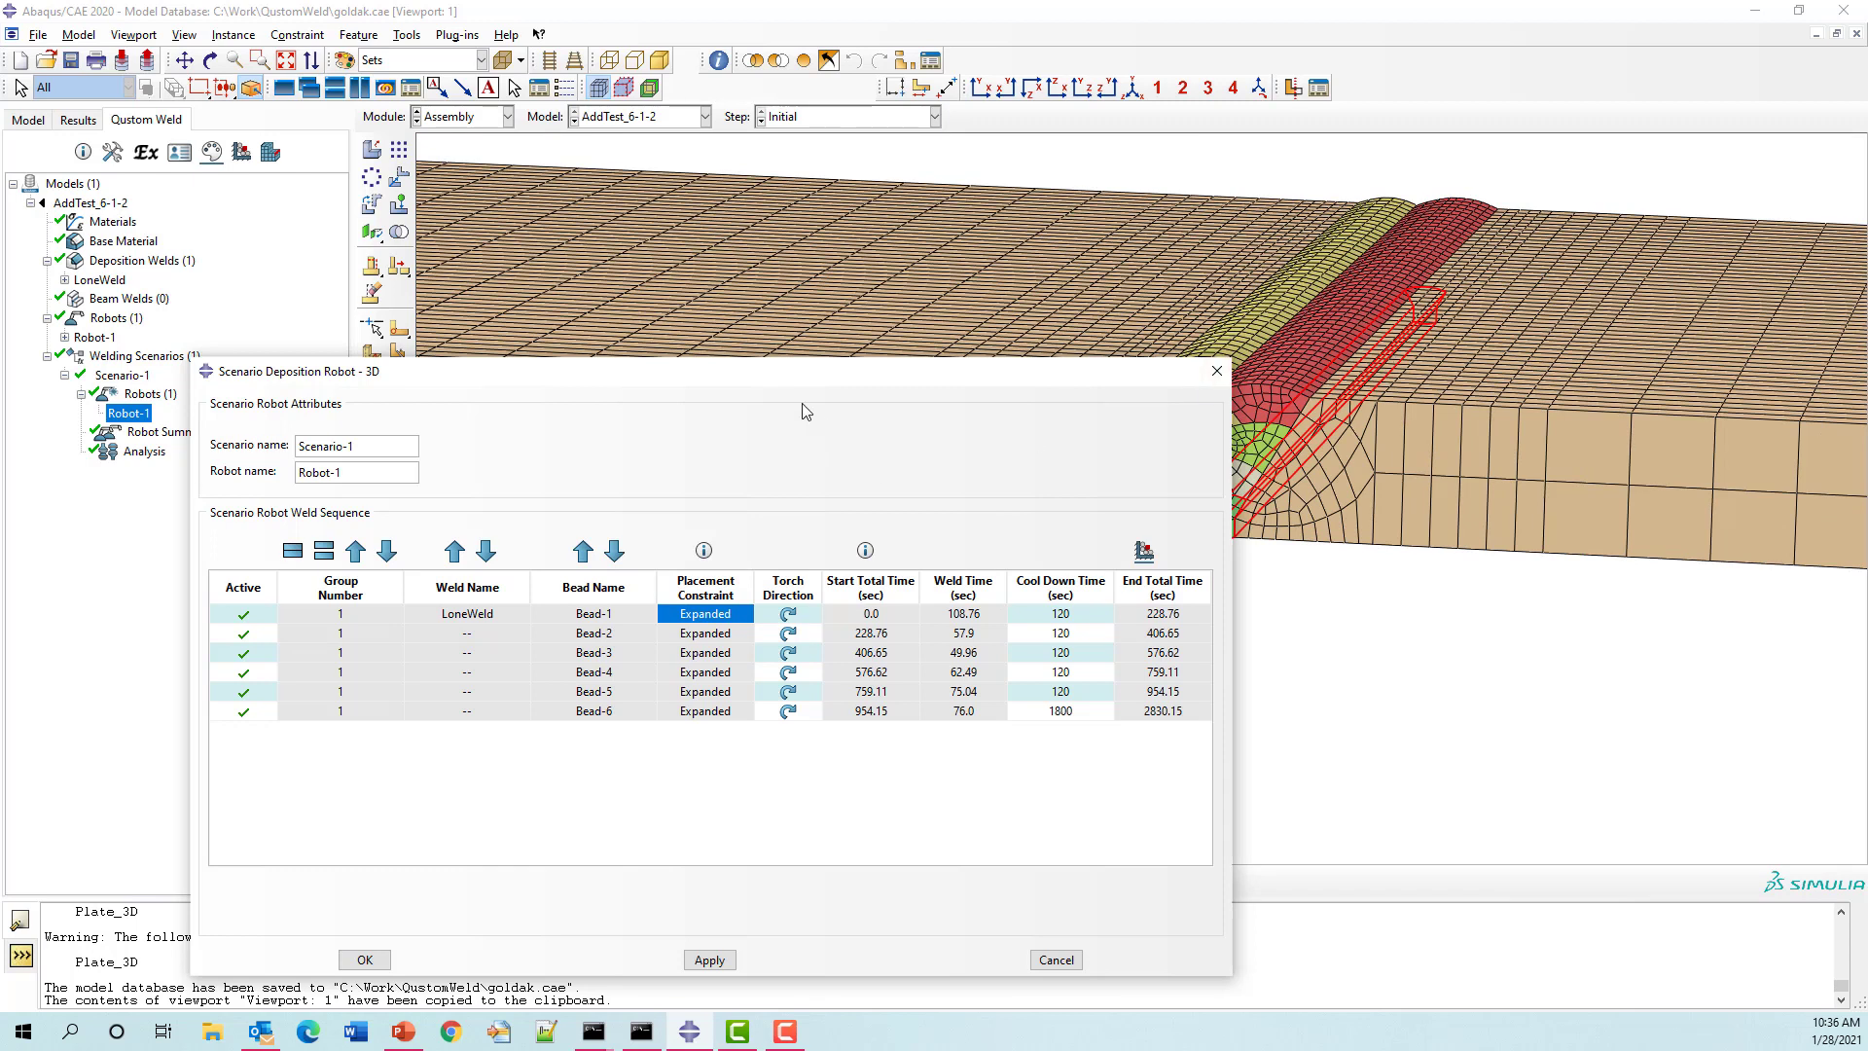
{"action": "left_click_drag", "start_coordinate": [765, 383], "coordinate": [623, 388]}
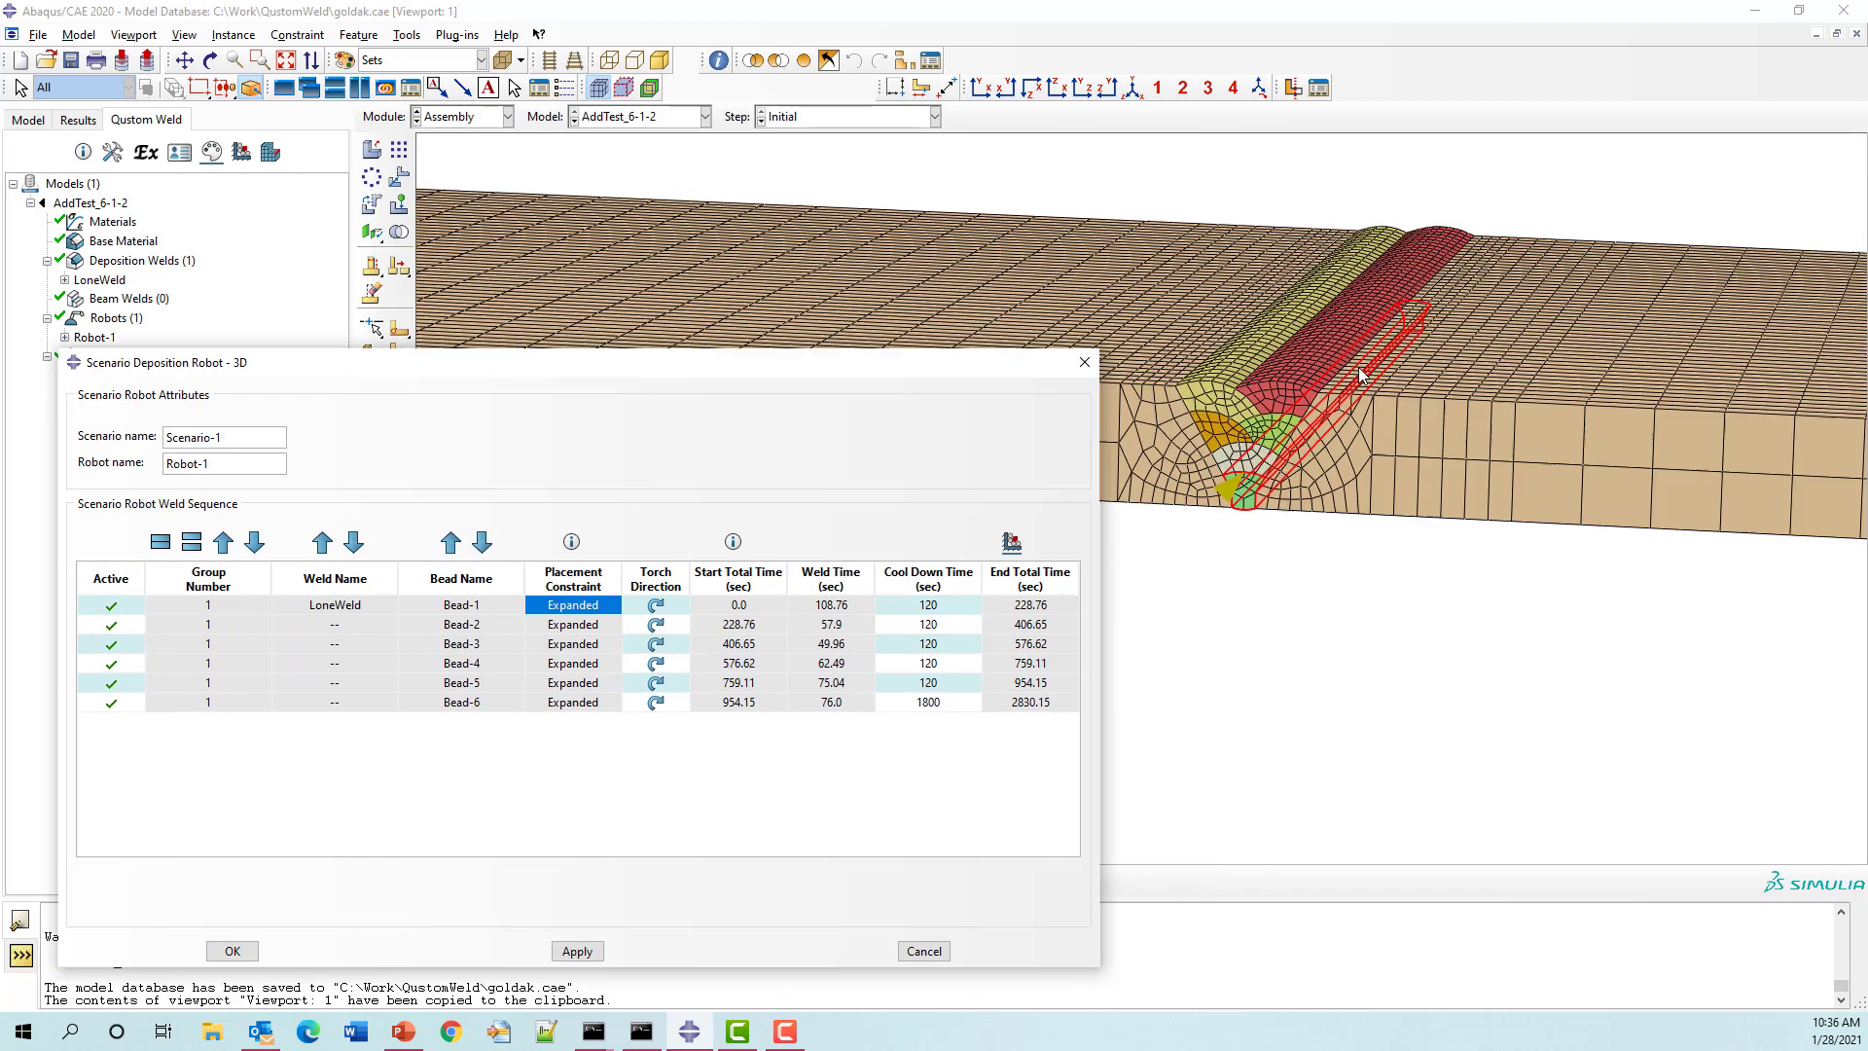
{"action": "scroll", "coordinate": [1231, 455], "scroll_direction": "up", "scroll_amount": 3}
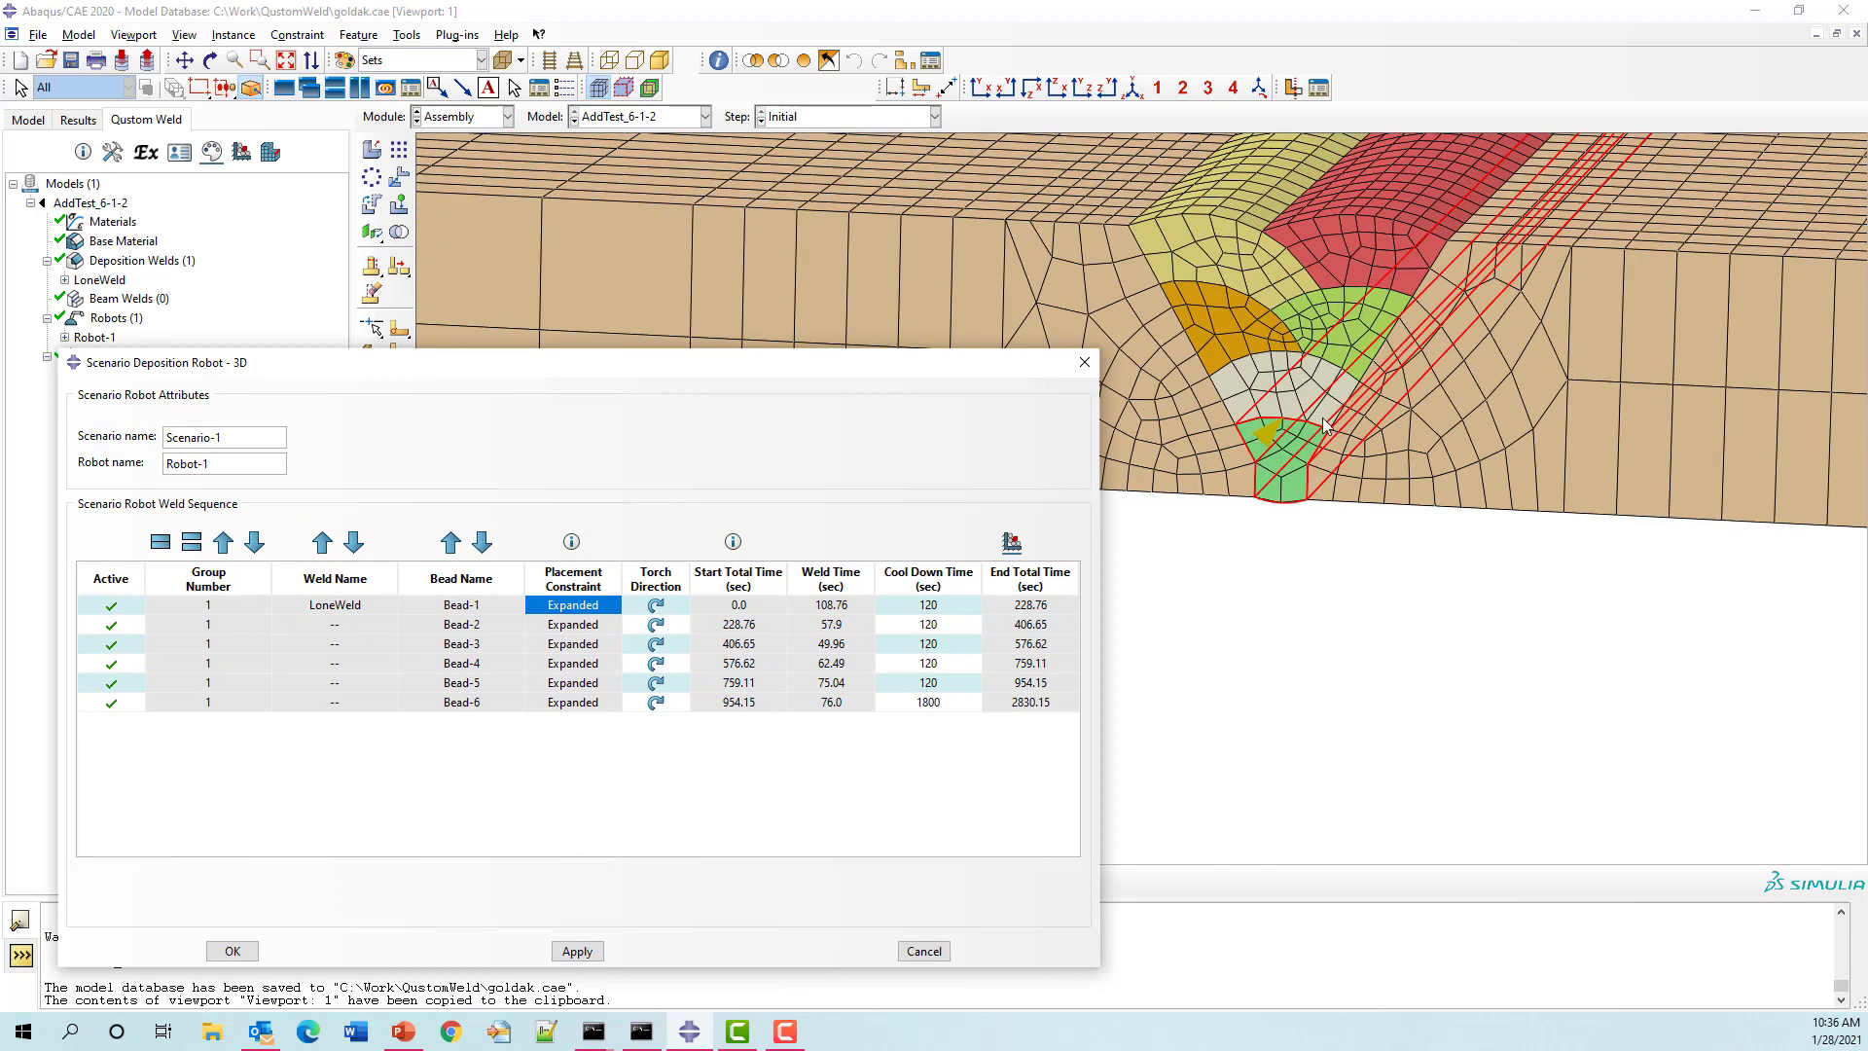
{"action": "scroll", "coordinate": [1296, 457], "scroll_direction": "down", "scroll_amount": 2}
{"action": "scroll", "coordinate": [1373, 486], "scroll_direction": "down", "scroll_amount": 2}
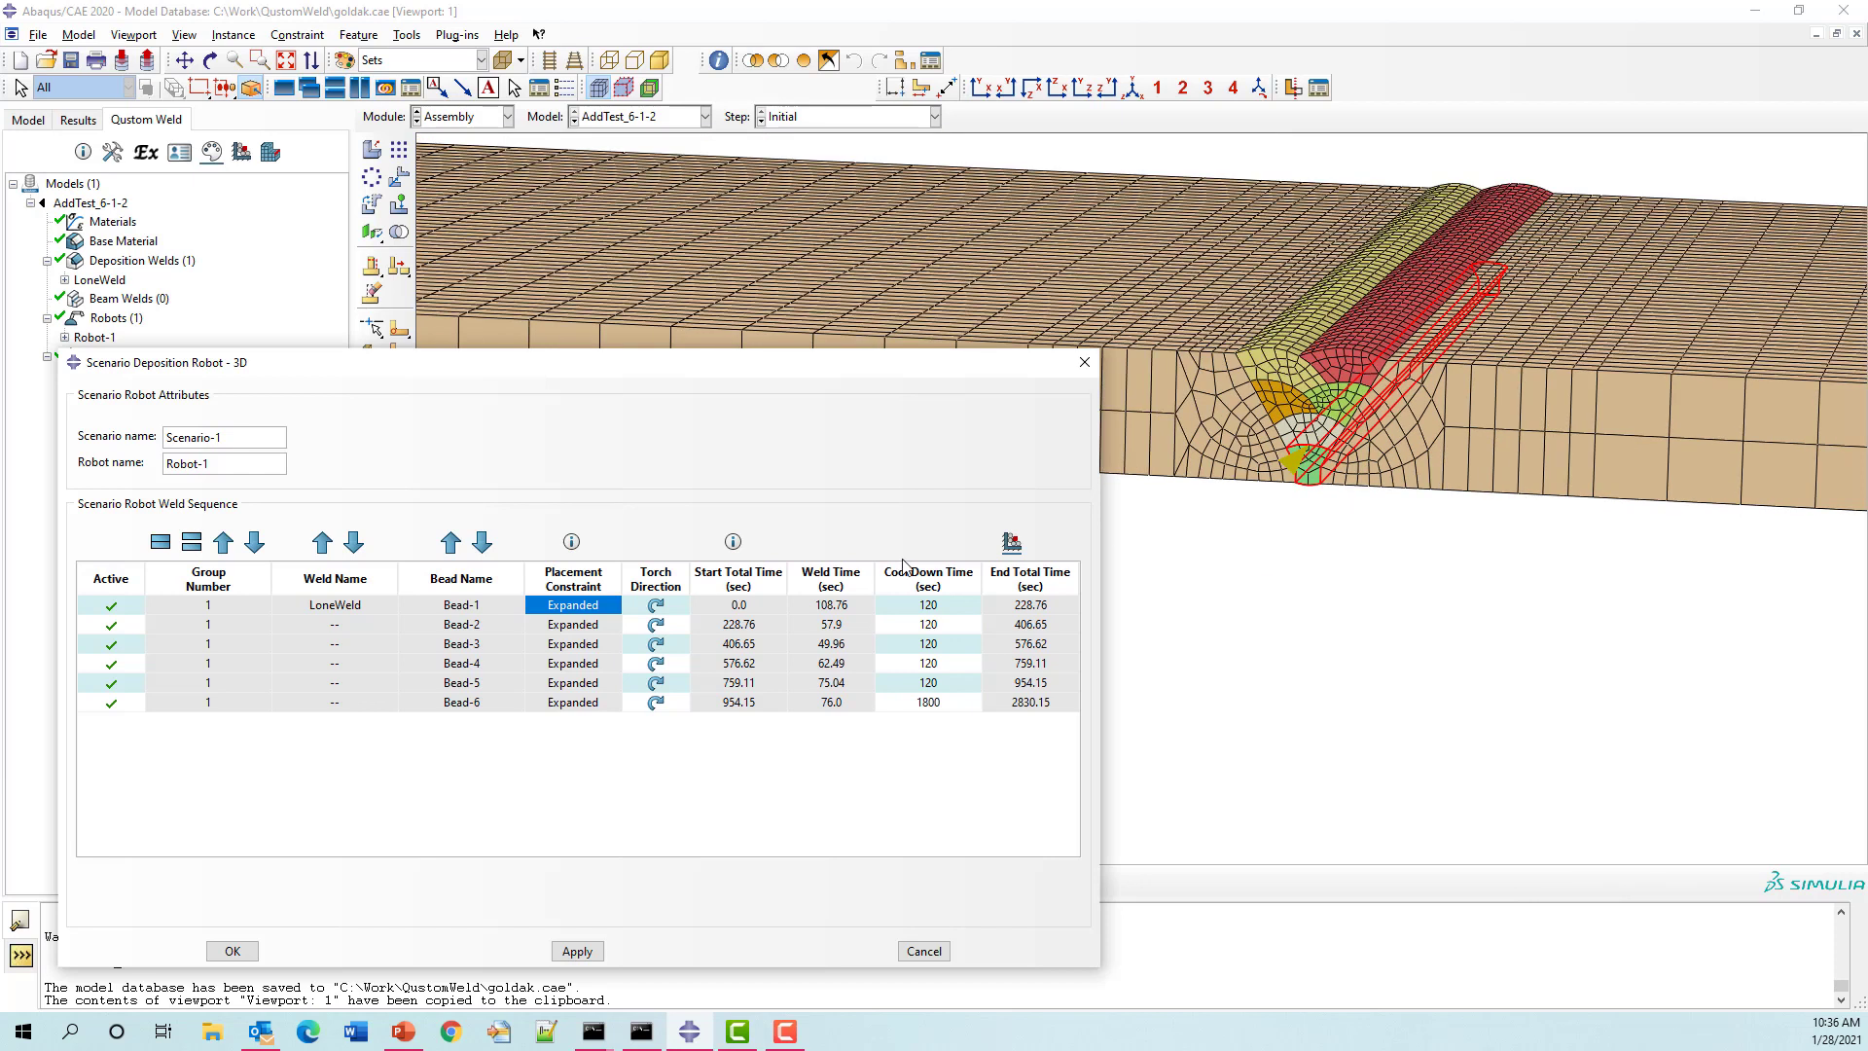
Step: Try reversing Bead-1's torch direction, restore it, and close the scenario robot's weld sequence without saving
{"action": "left_click", "coordinate": [657, 605]}
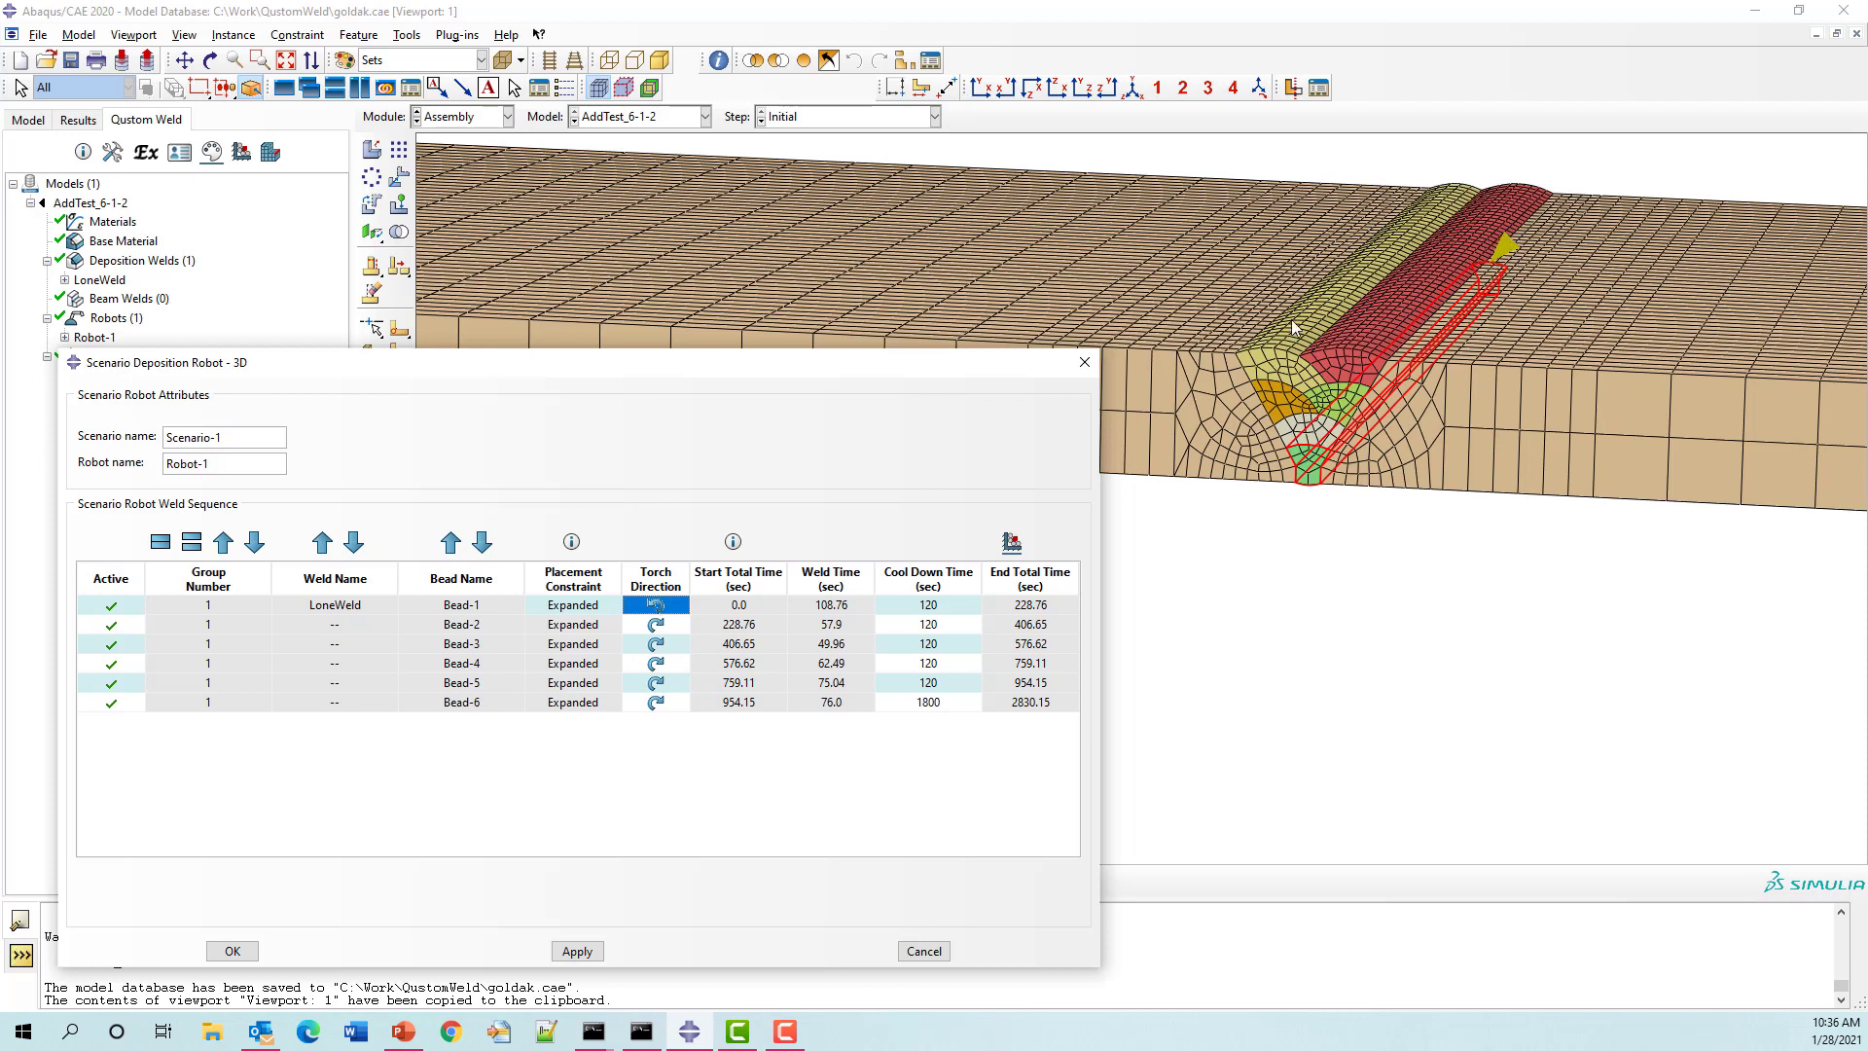
{"action": "left_click", "coordinate": [656, 608]}
{"action": "left_click", "coordinate": [923, 951]}
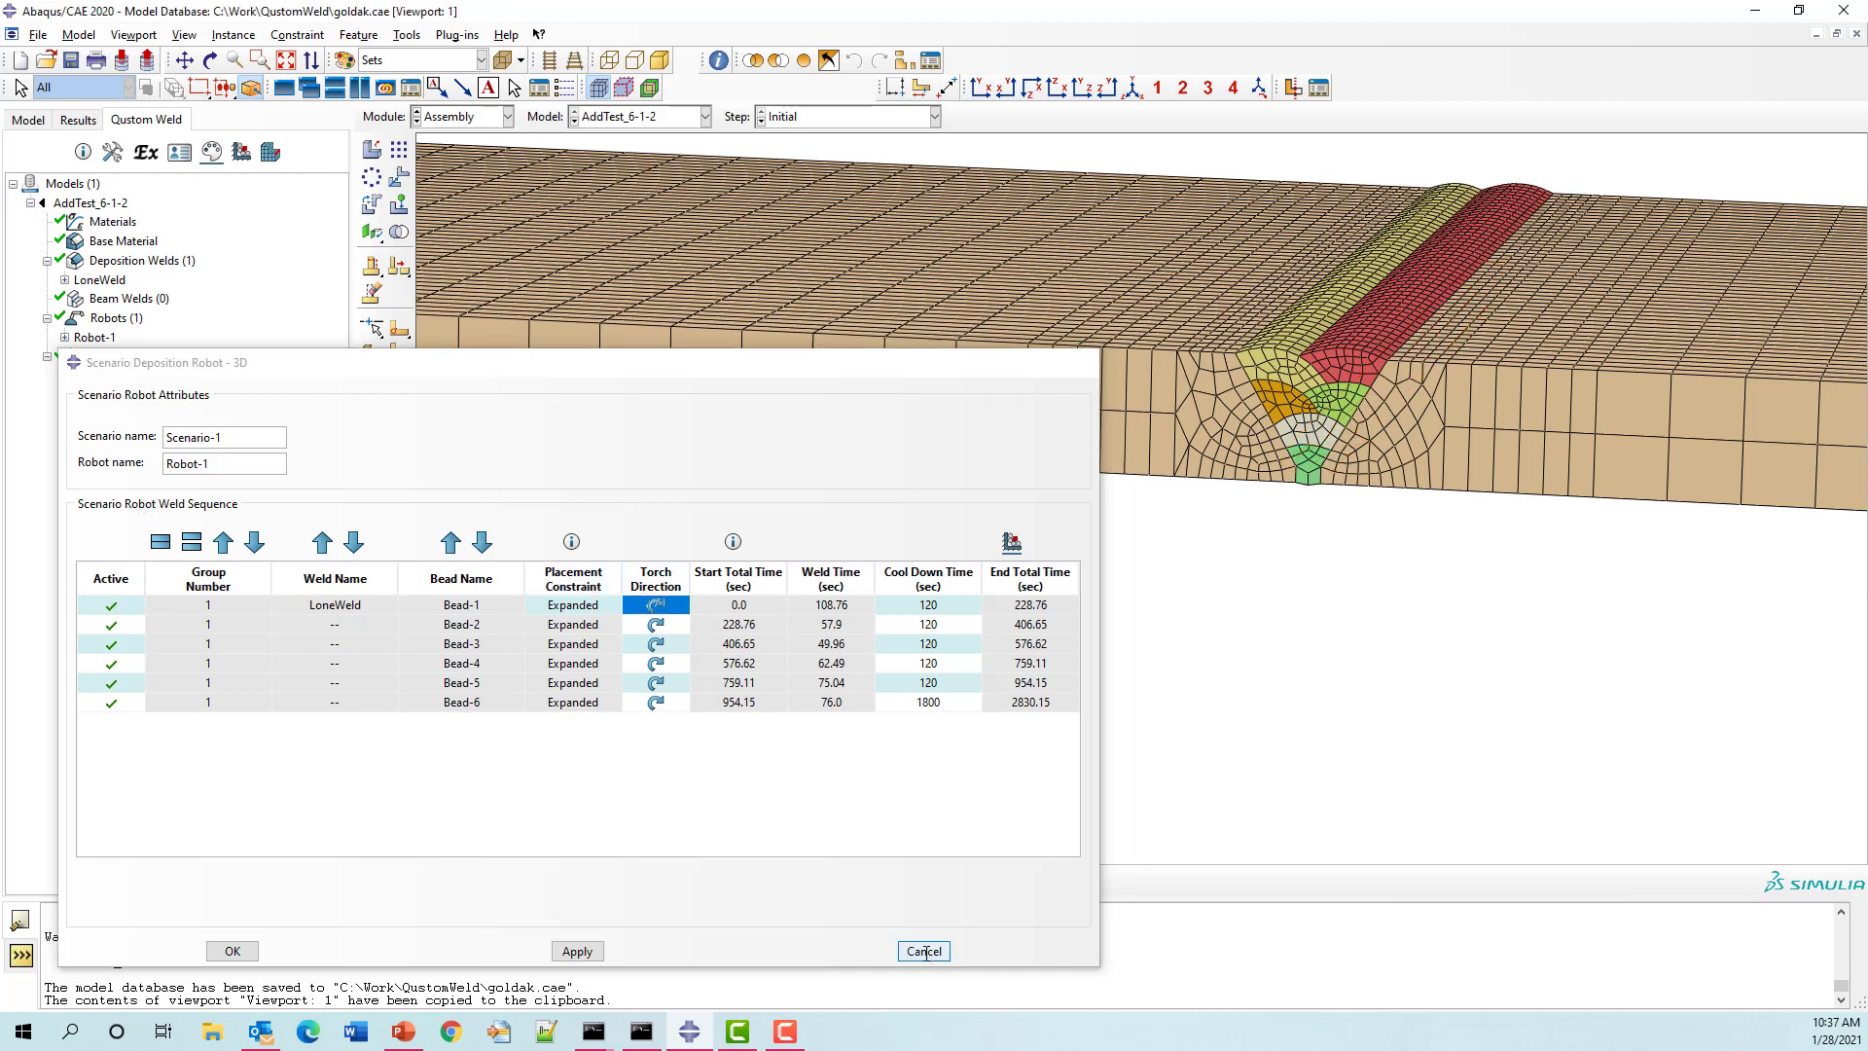
Step: Review Scenario-1's robot step time summary, then close it without changes
{"action": "left_click", "coordinate": [180, 437]}
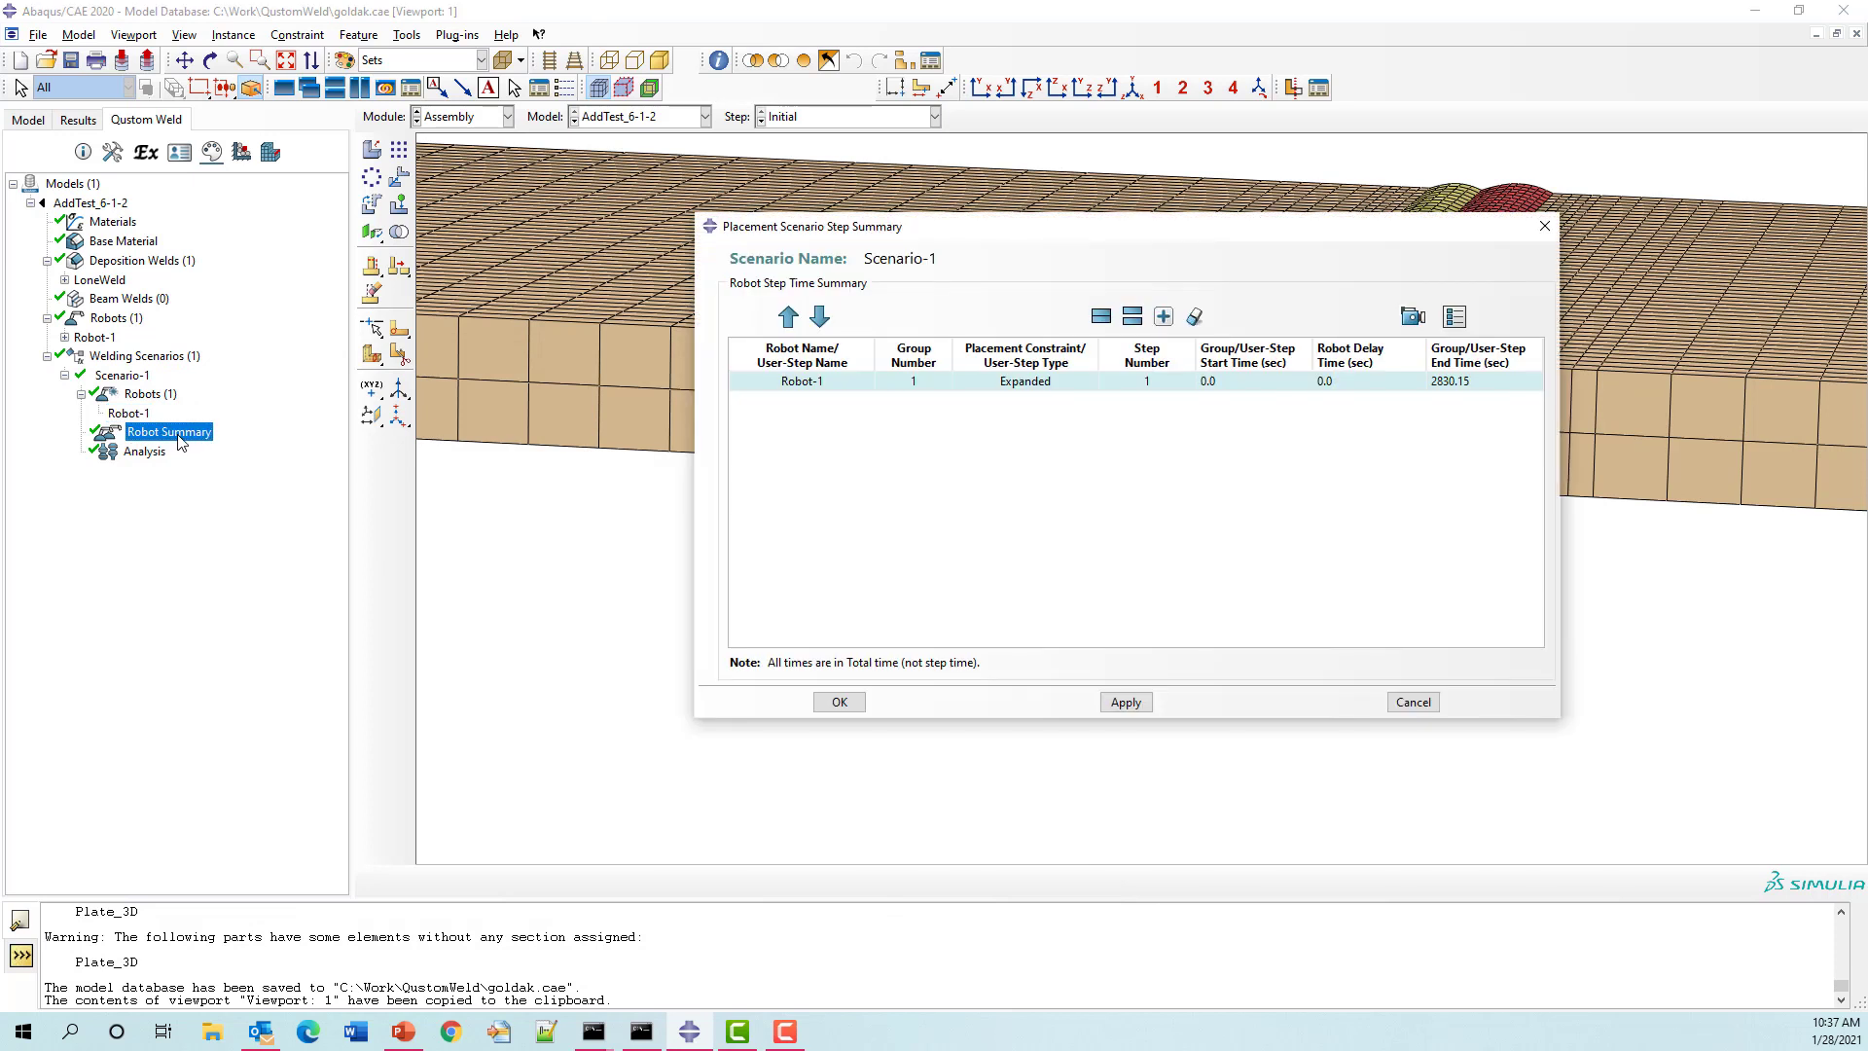
{"action": "left_click_drag", "start_coordinate": [1006, 222], "coordinate": [394, 411]}
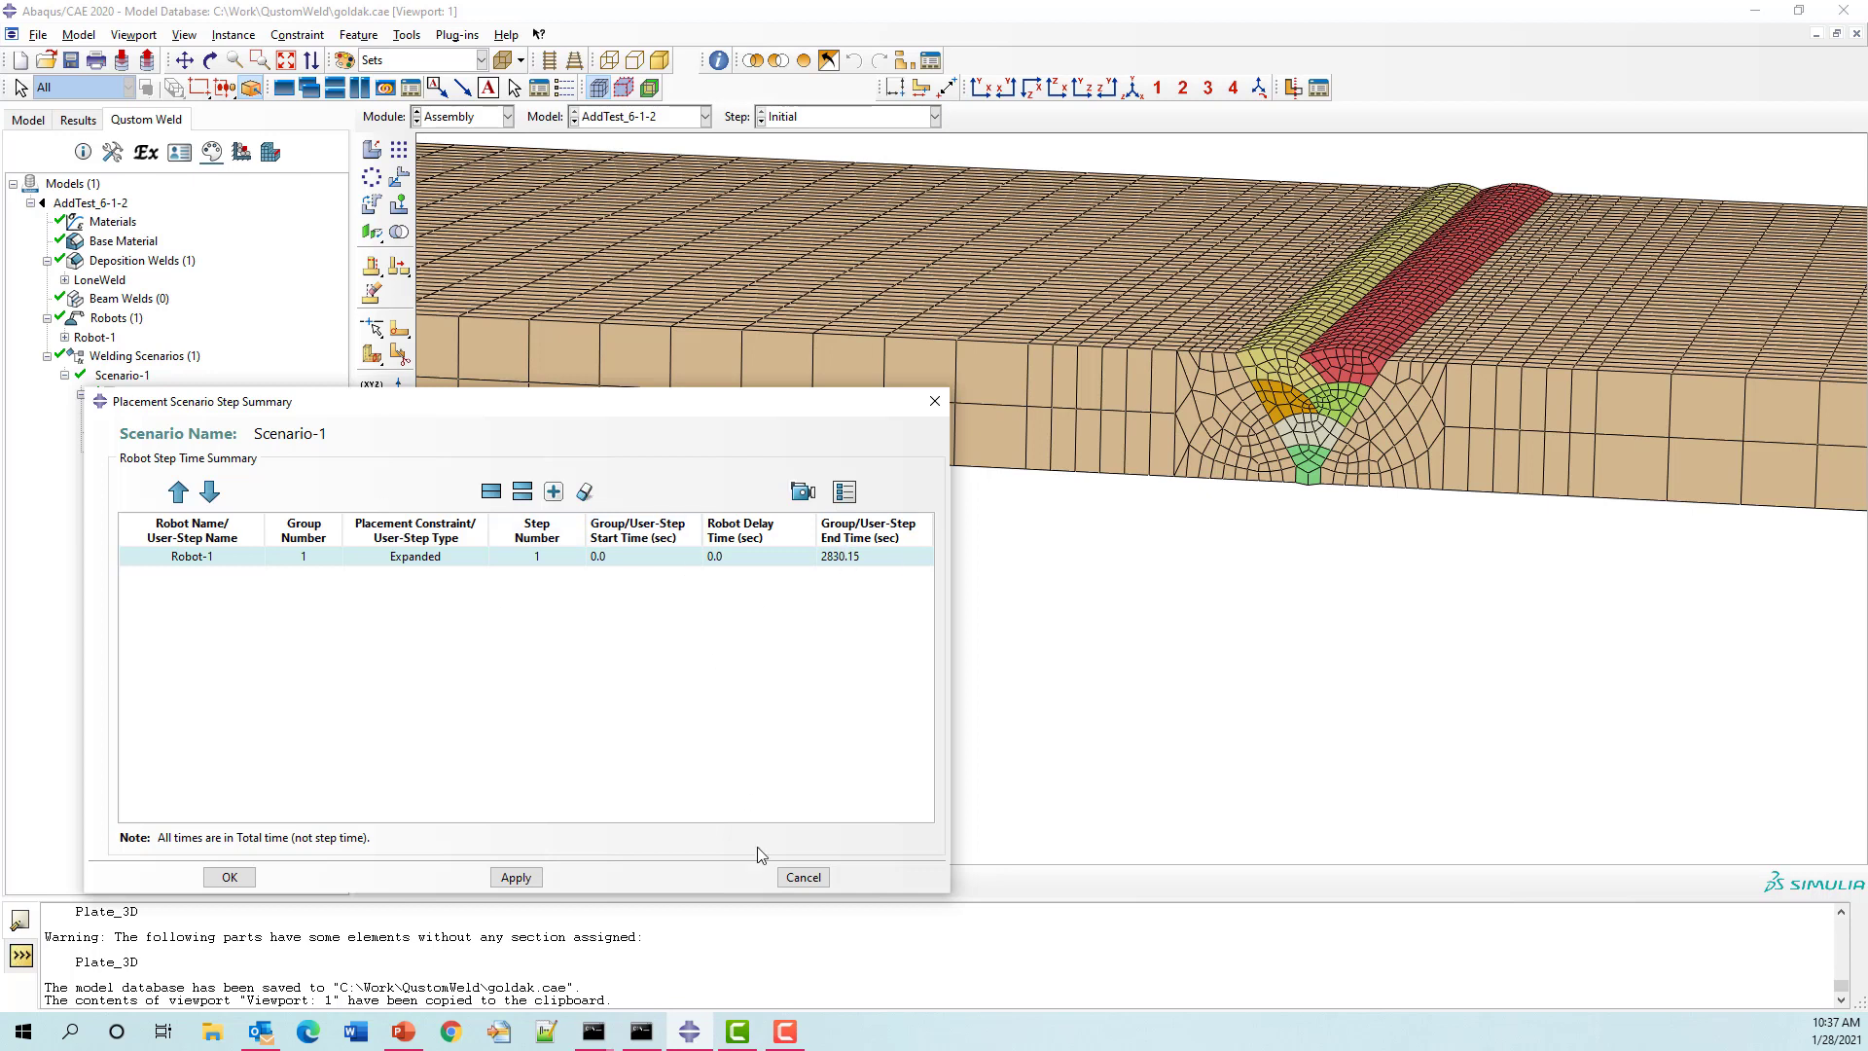
{"action": "left_click", "coordinate": [813, 879]}
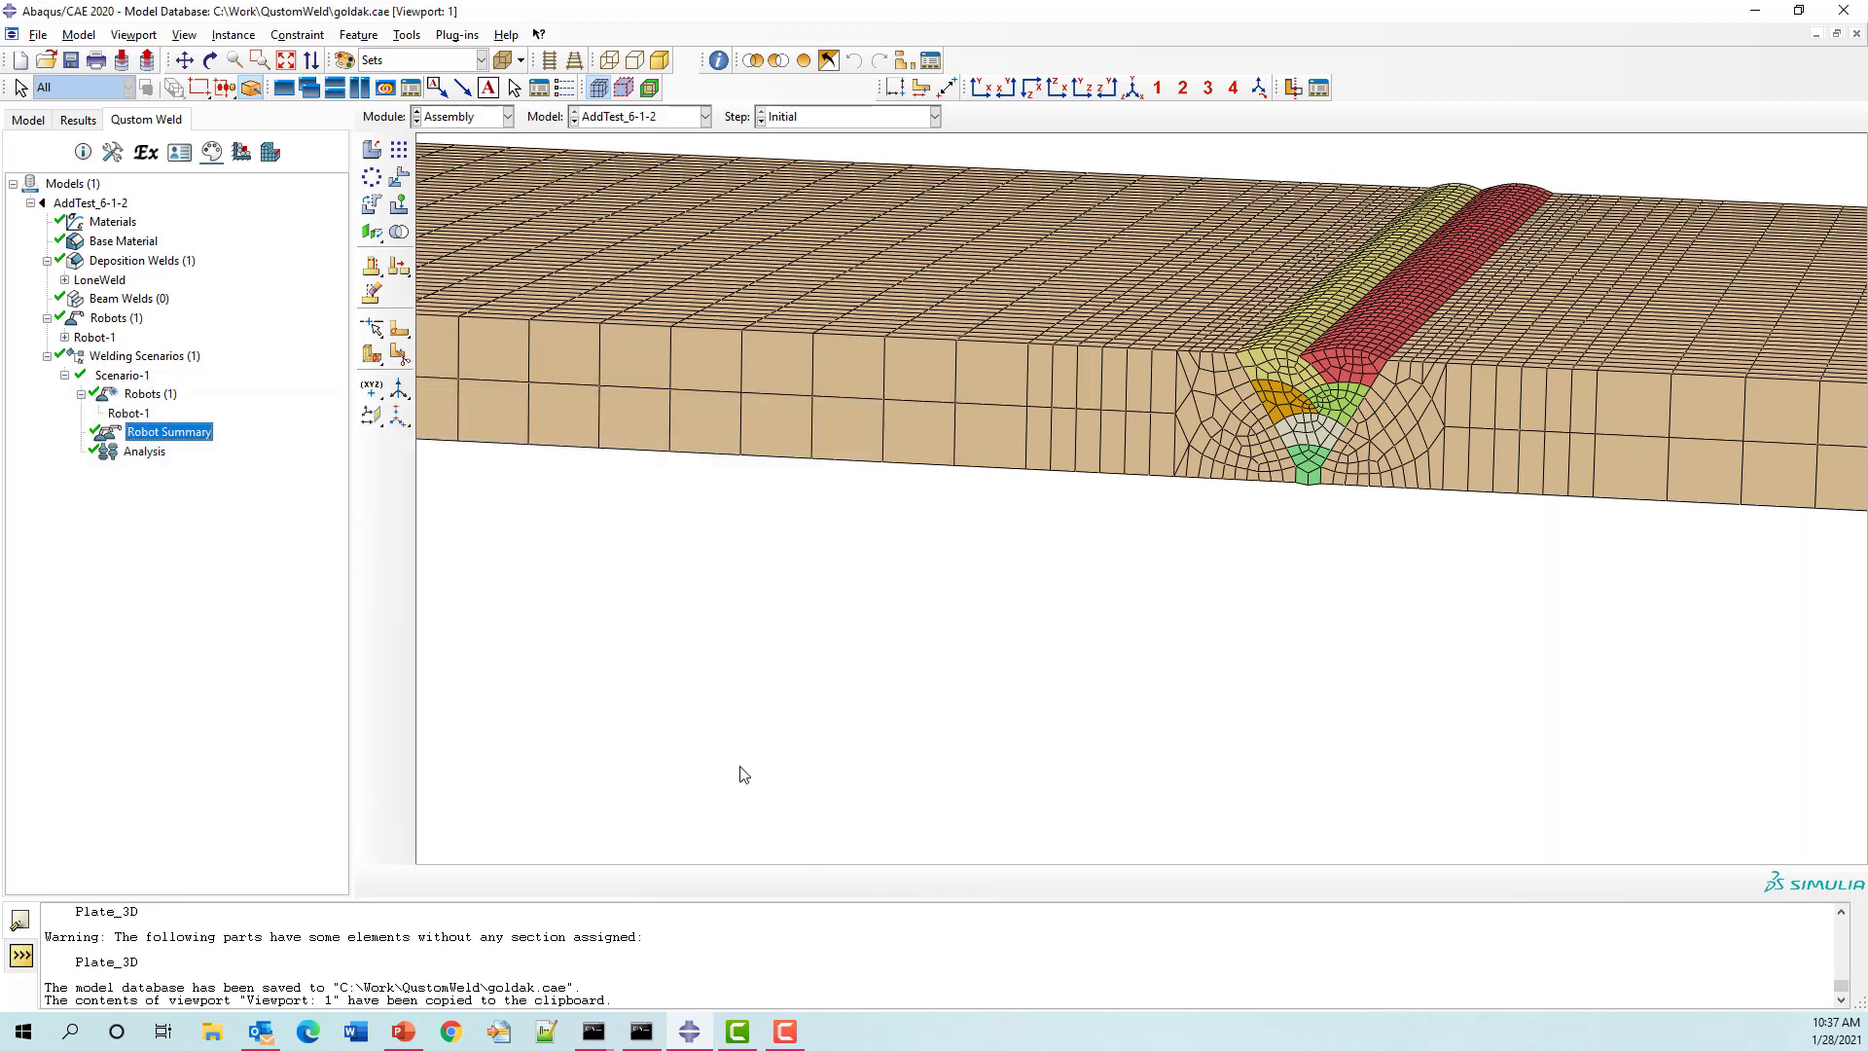
Step: Open Scenario-1's analysis settings and review the job controls and by-bead heat transfer step controls with the stress columns hidden
{"action": "left_click", "coordinate": [142, 453]}
{"action": "double_click", "coordinate": [142, 453]}
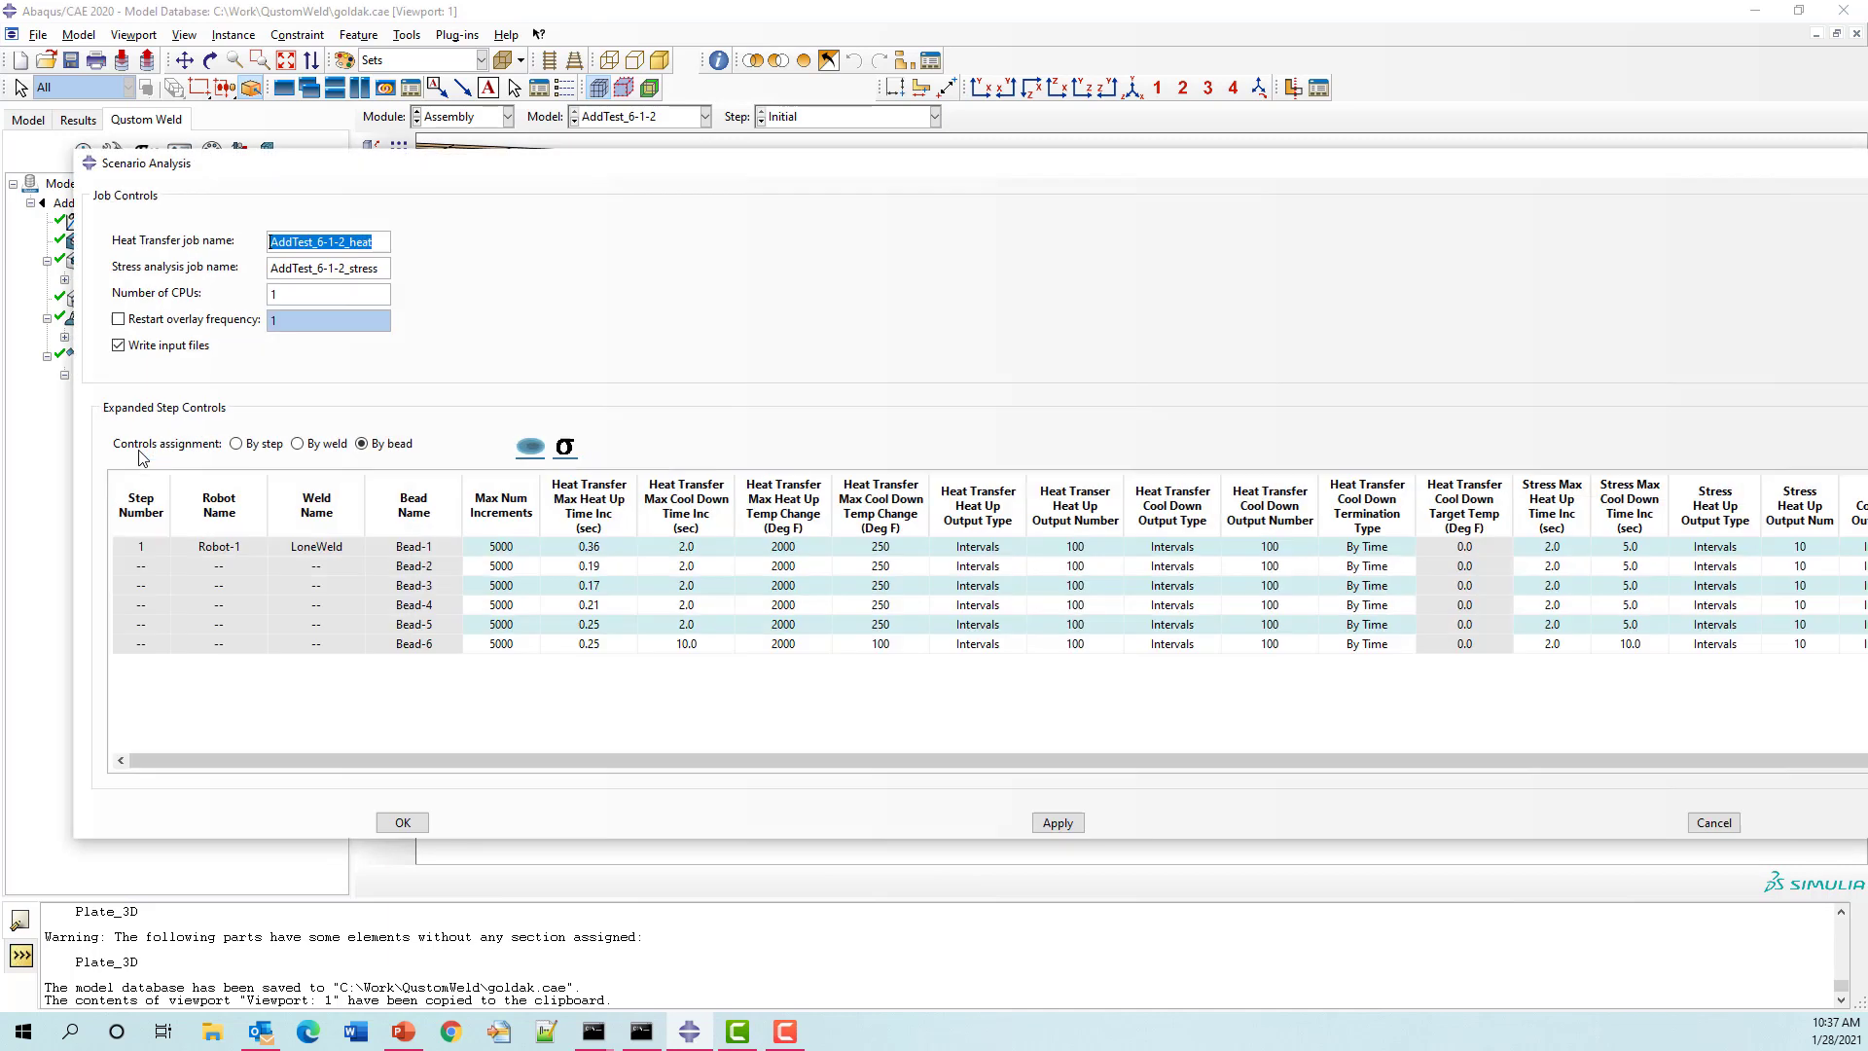
{"action": "left_click_drag", "start_coordinate": [635, 168], "coordinate": [541, 178]}
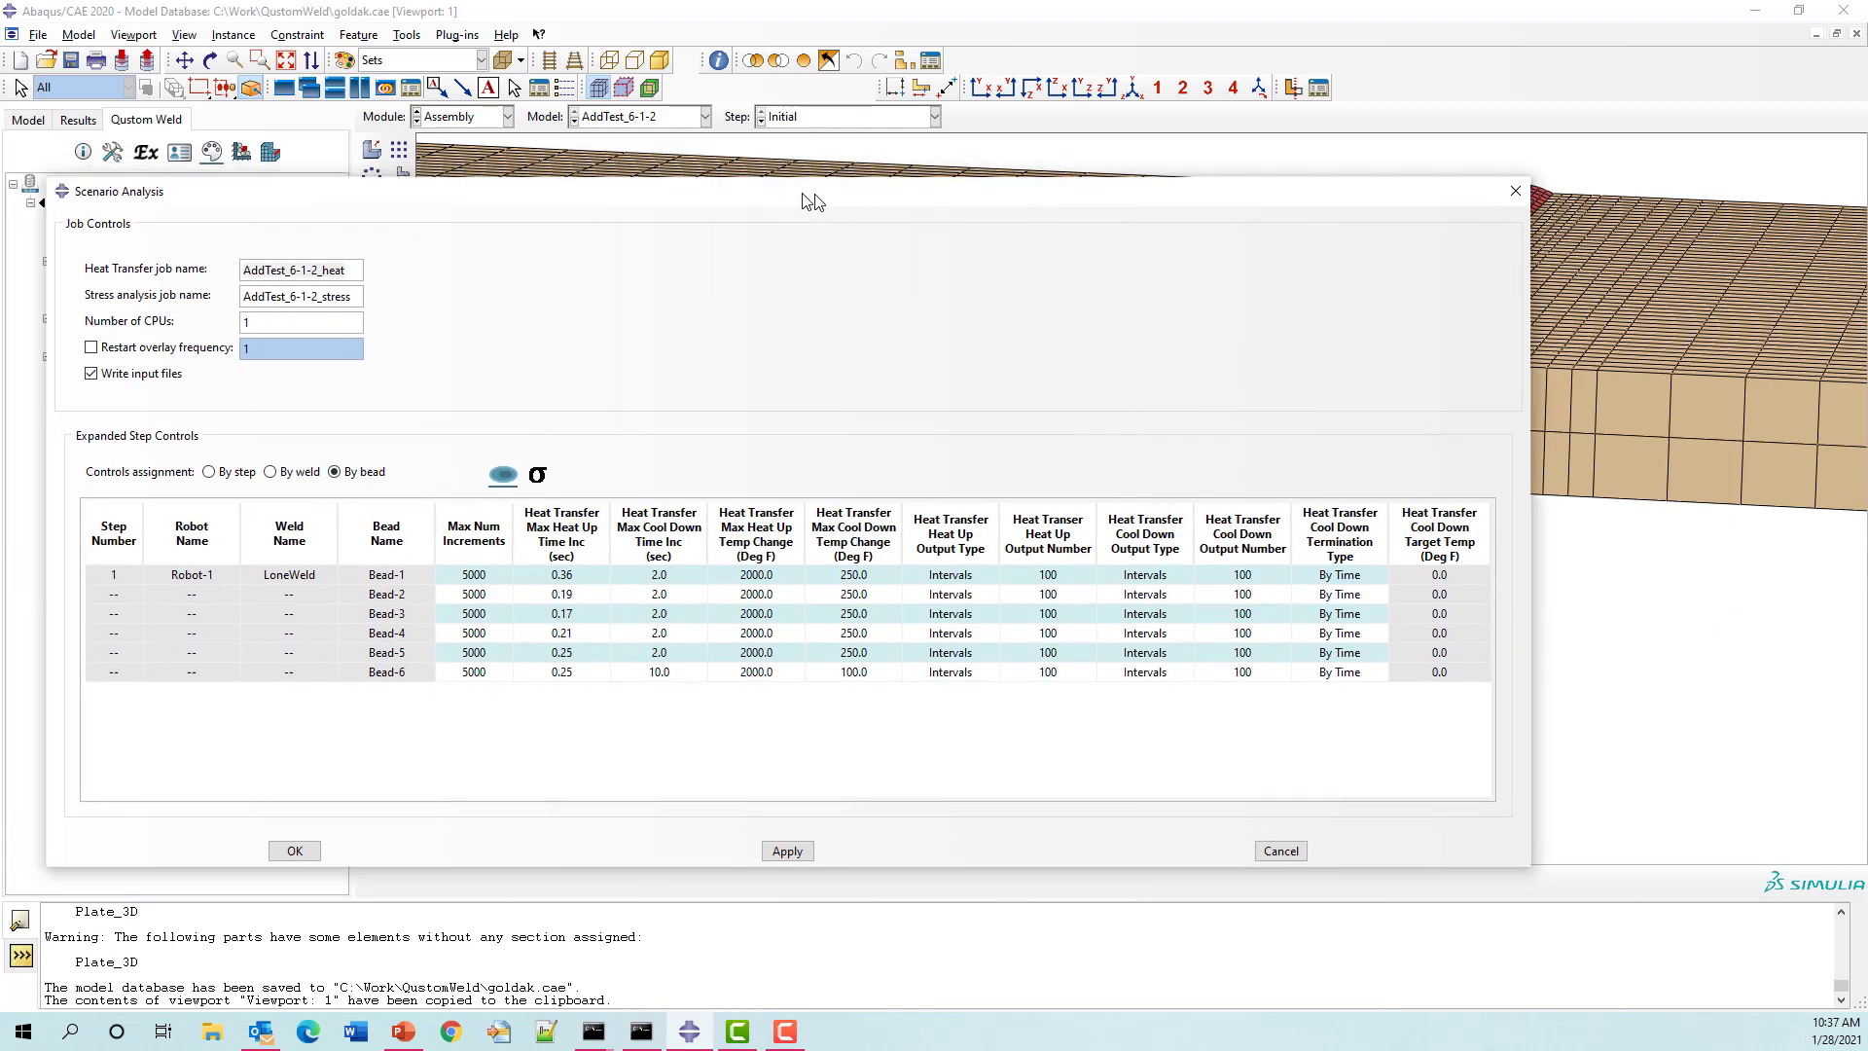
{"action": "left_click_drag", "start_coordinate": [745, 175], "coordinate": [869, 214]}
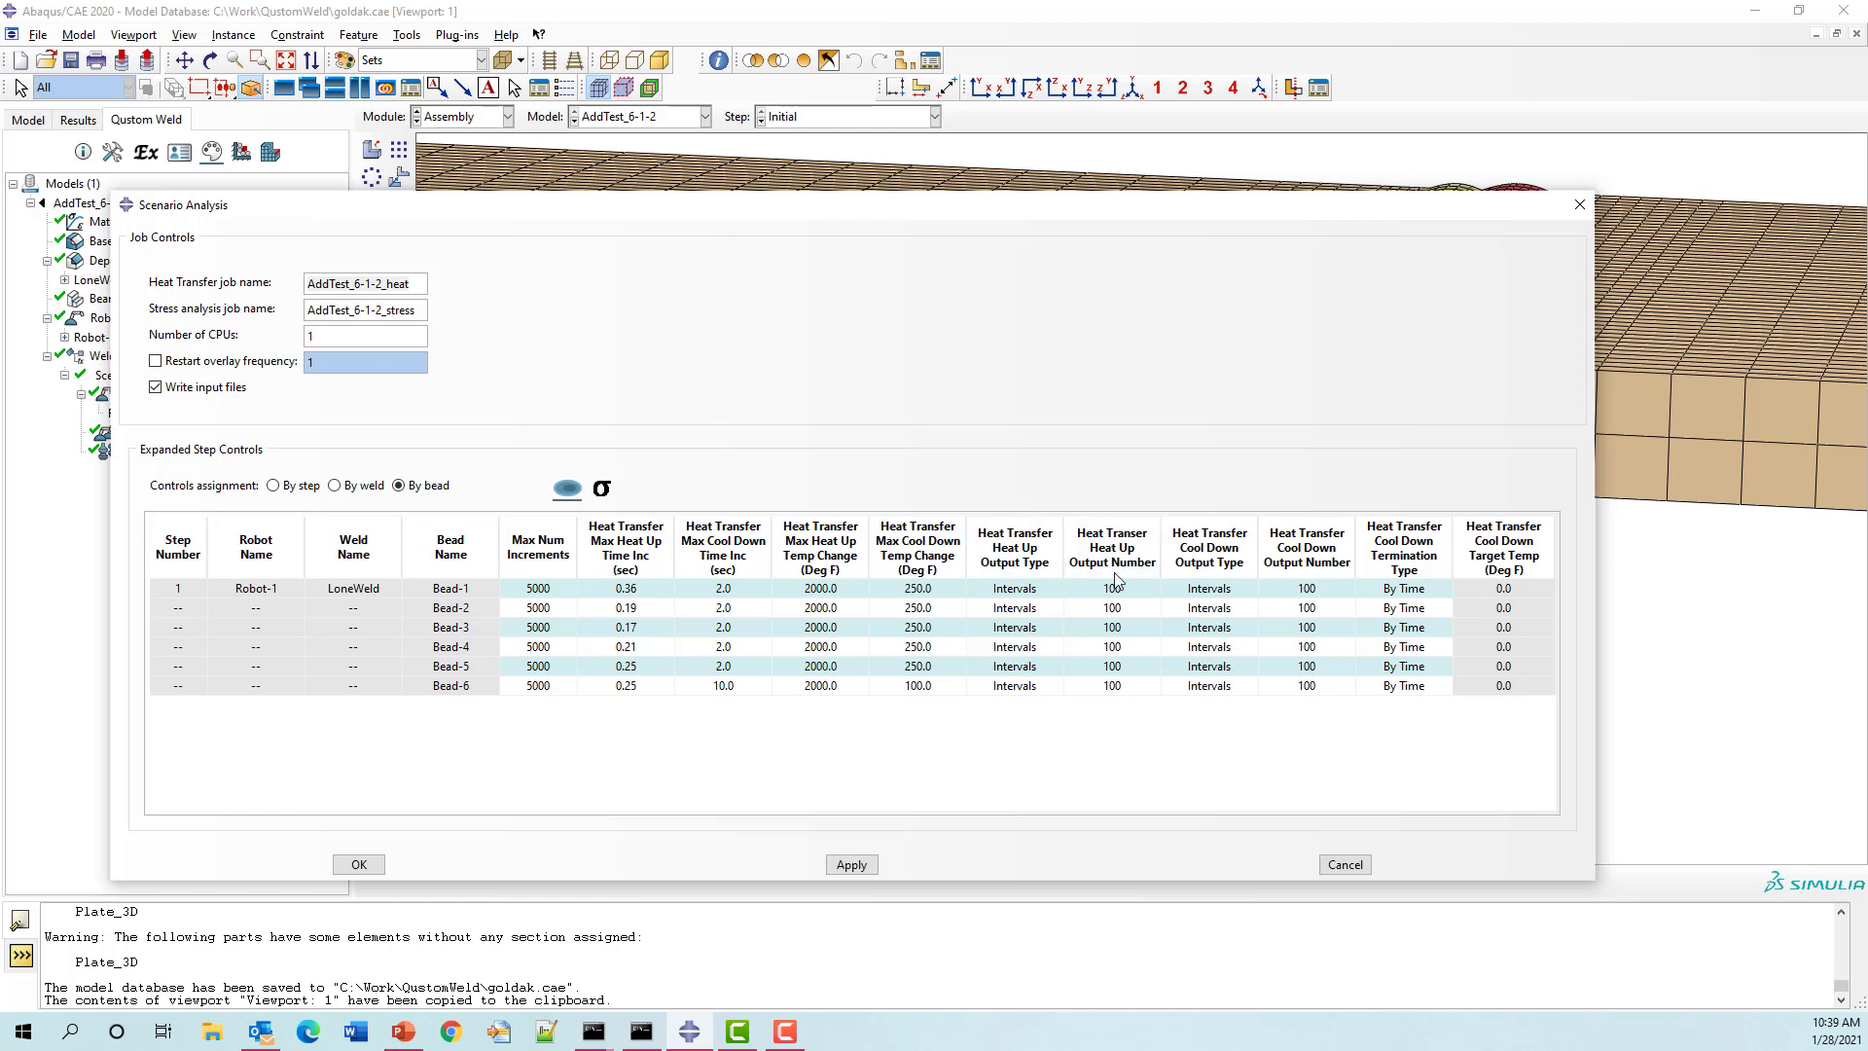
Step: Try Frequency as Bead-1's heat transfer heat up output type
{"action": "left_click", "coordinate": [1027, 588]}
{"action": "left_click", "coordinate": [1017, 588]}
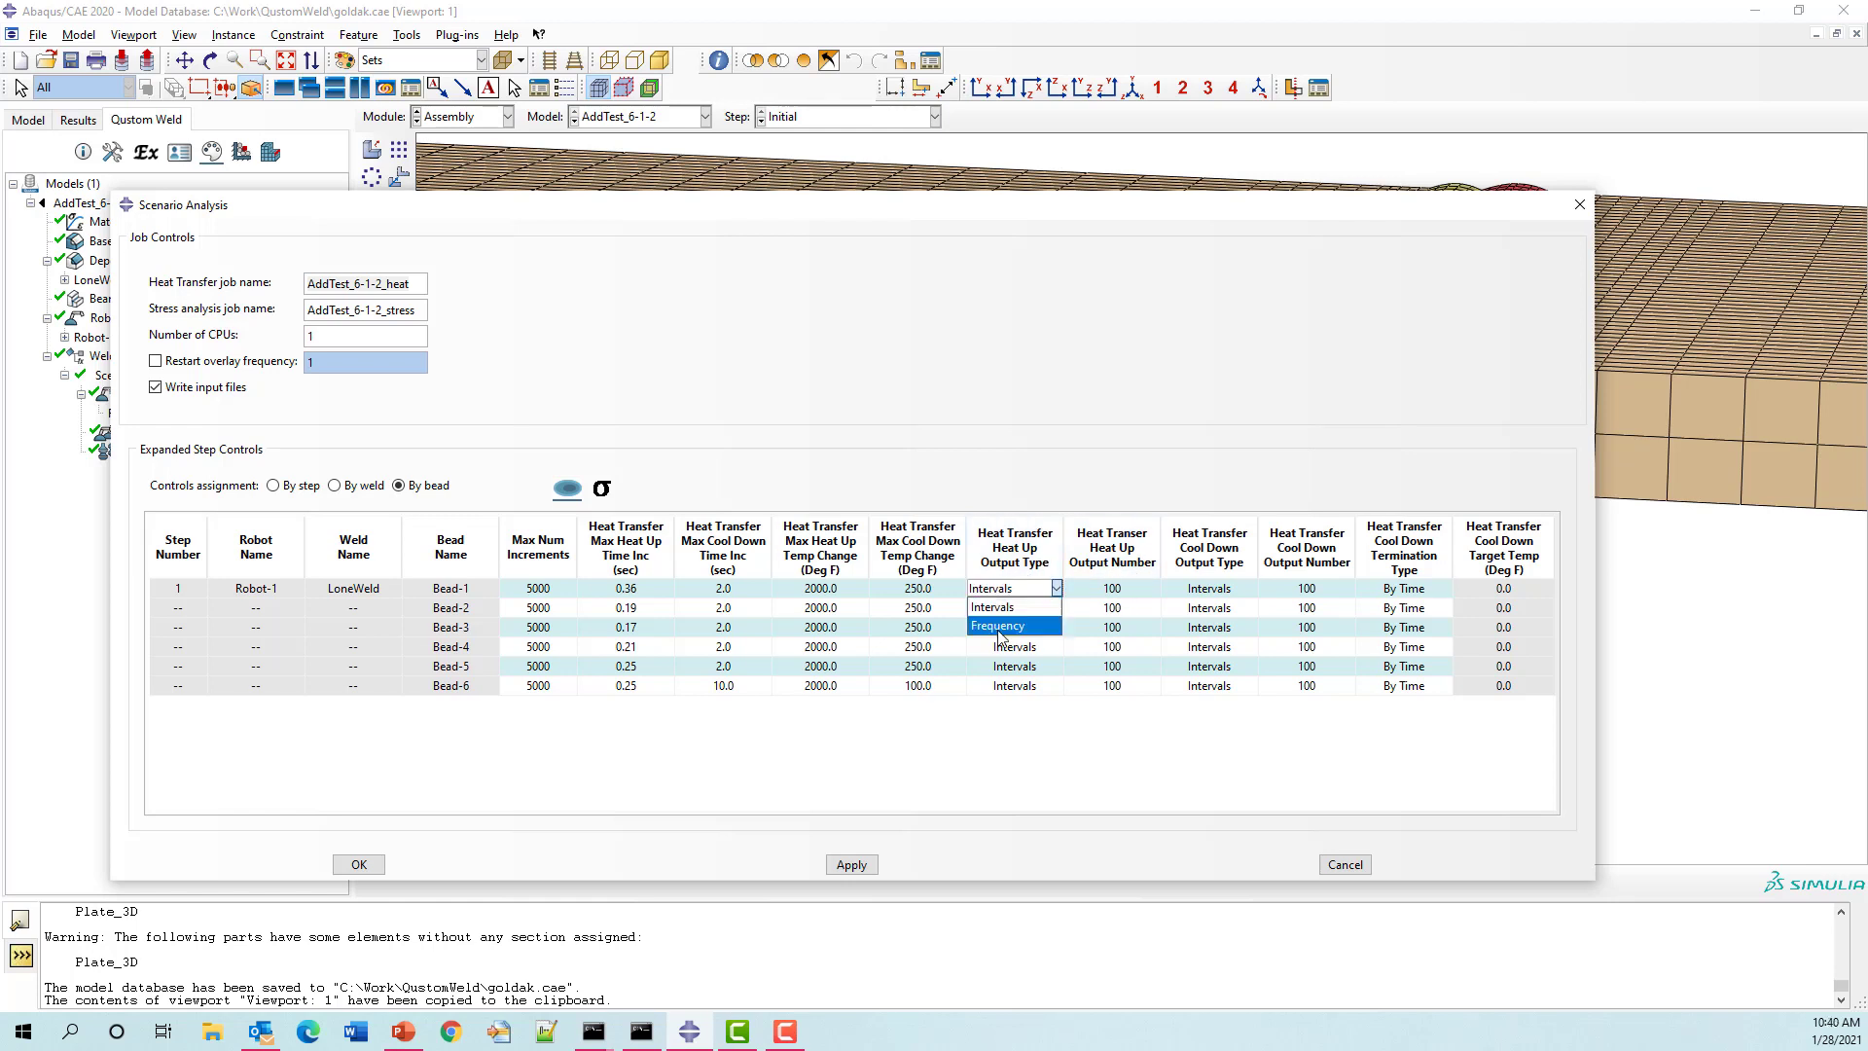
{"action": "left_click", "coordinate": [1000, 631]}
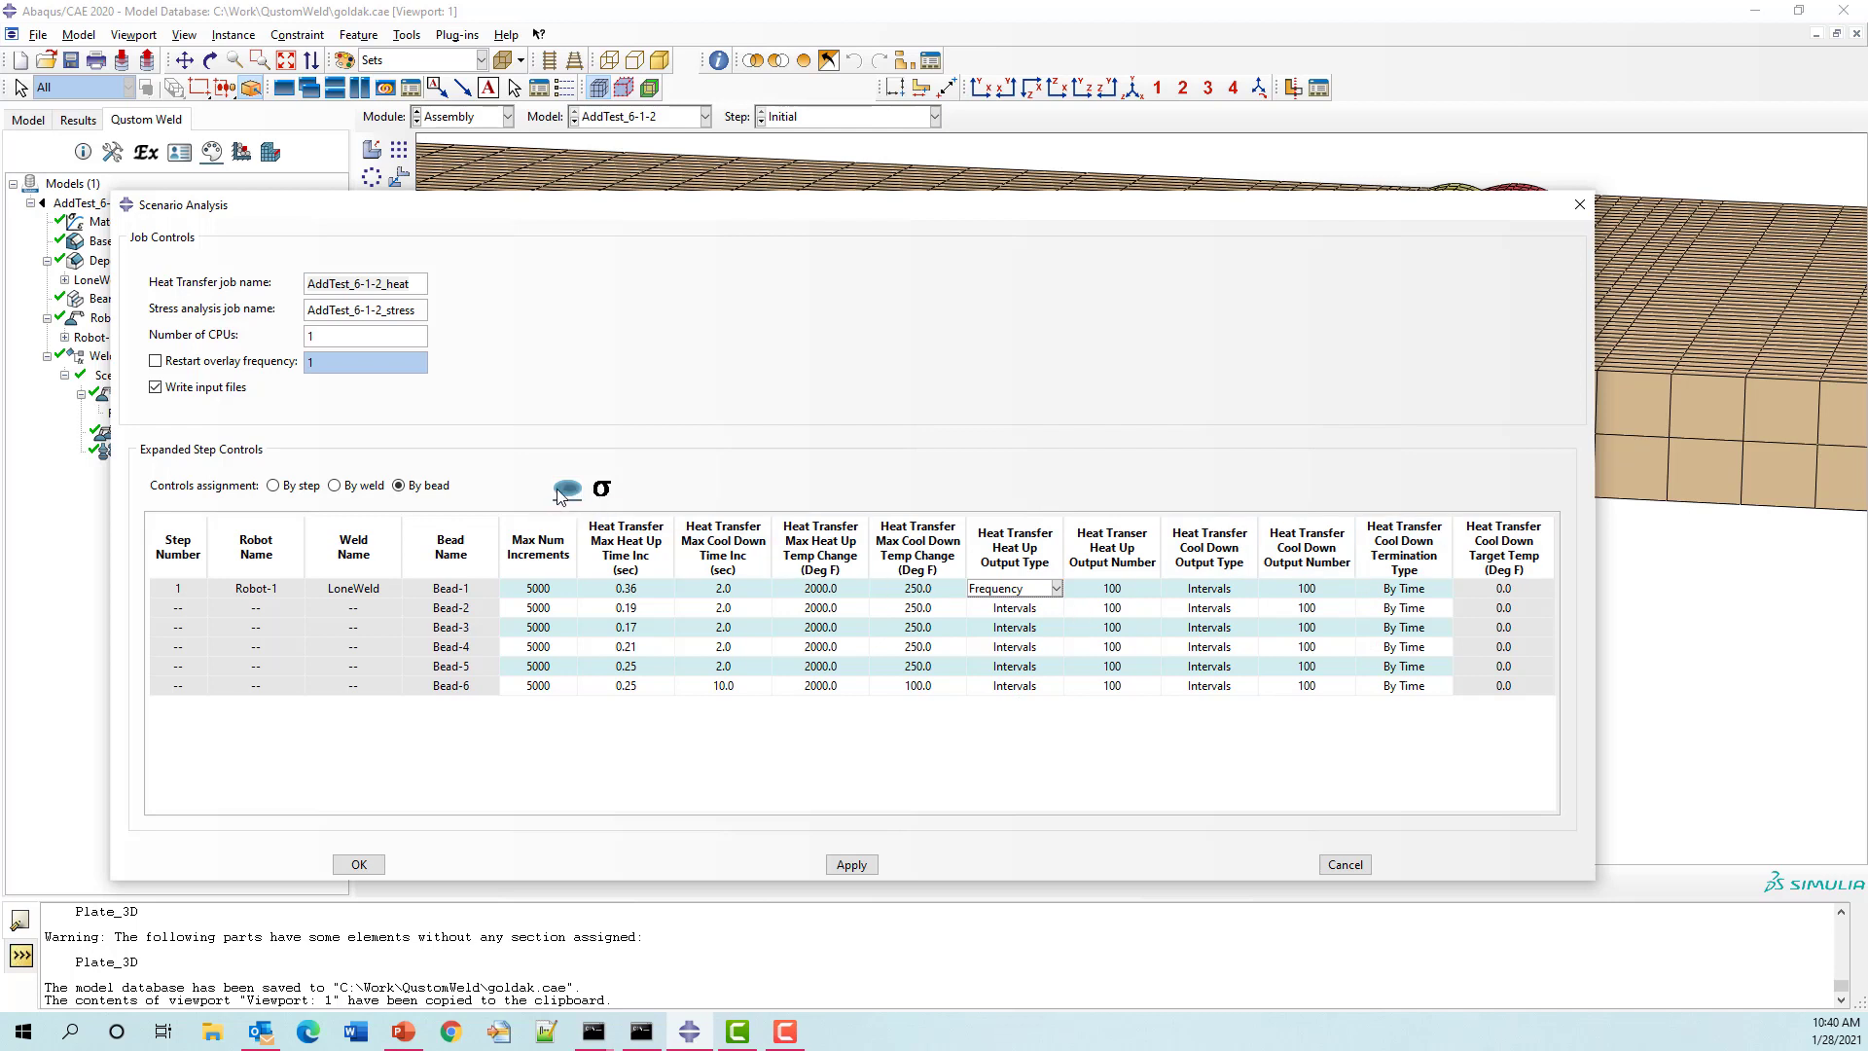
Step: Show only the by-bead stress step controls, review them, and close the scenario analysis without saving
{"action": "left_click", "coordinate": [601, 488]}
{"action": "left_click", "coordinate": [568, 492]}
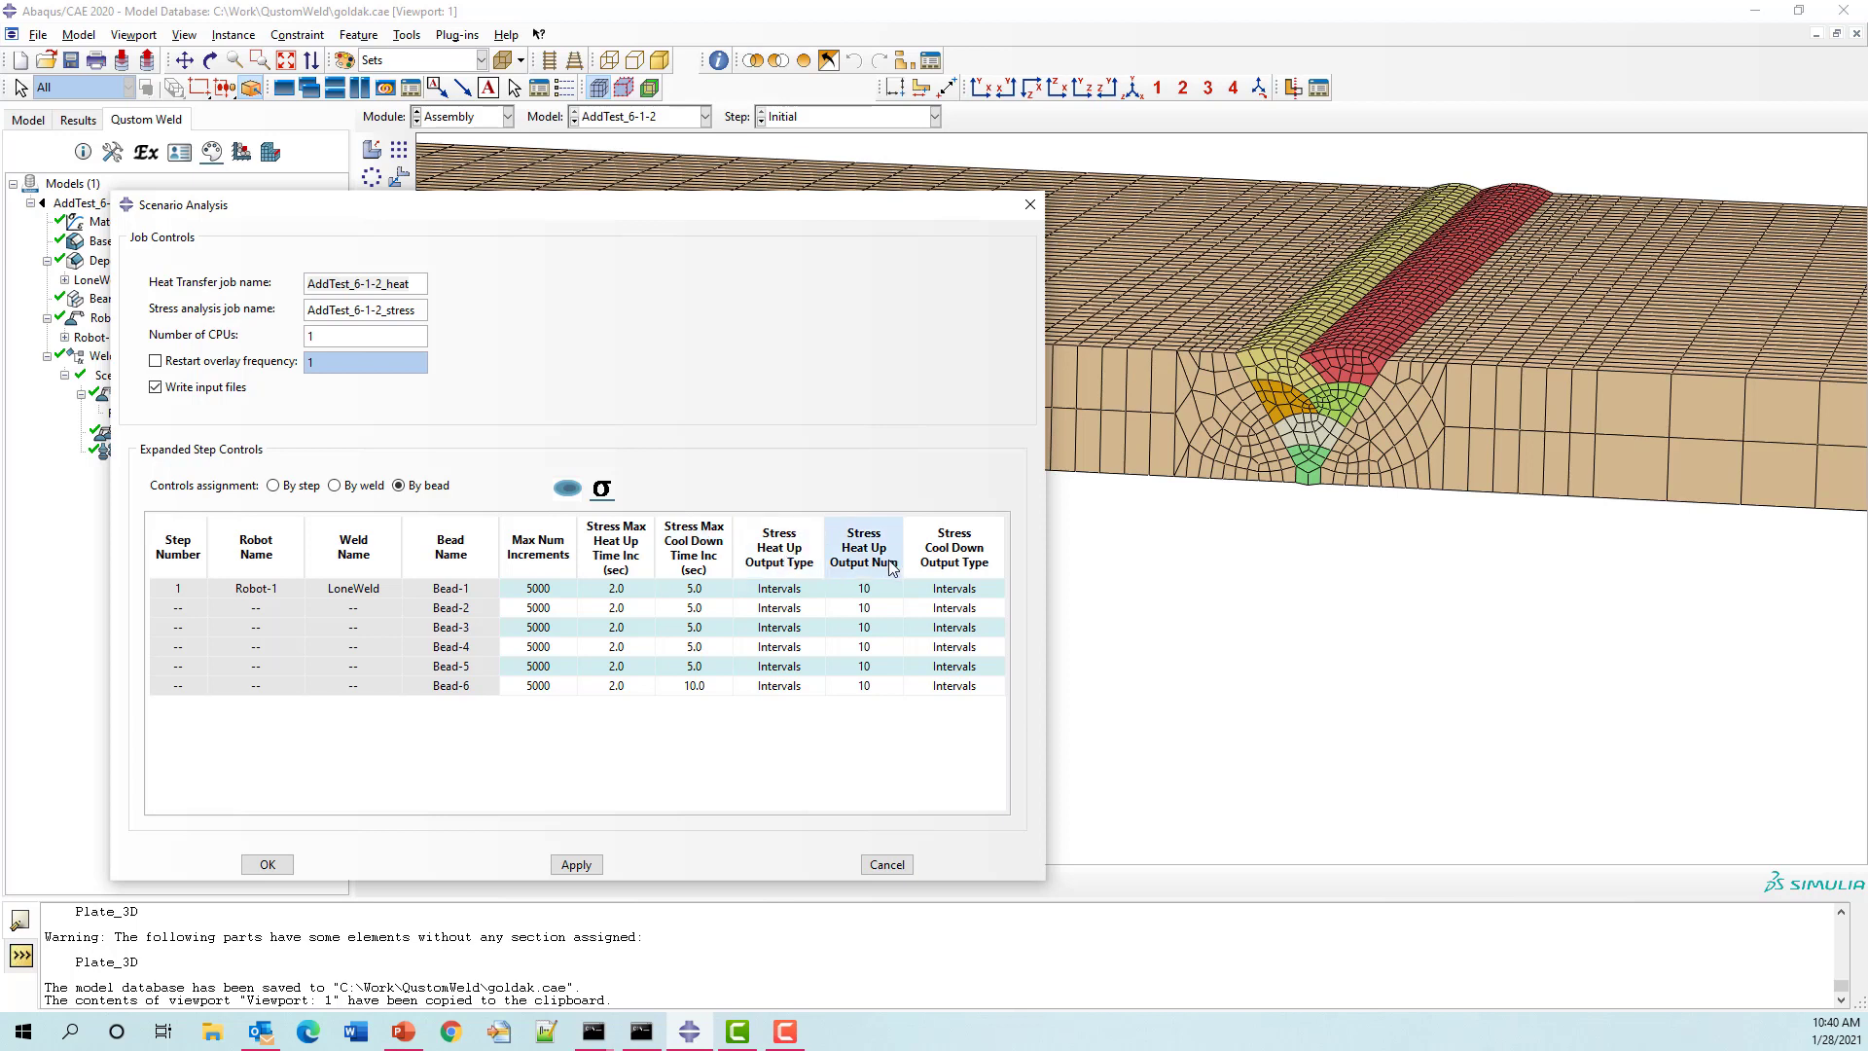
{"action": "left_click", "coordinate": [895, 862]}
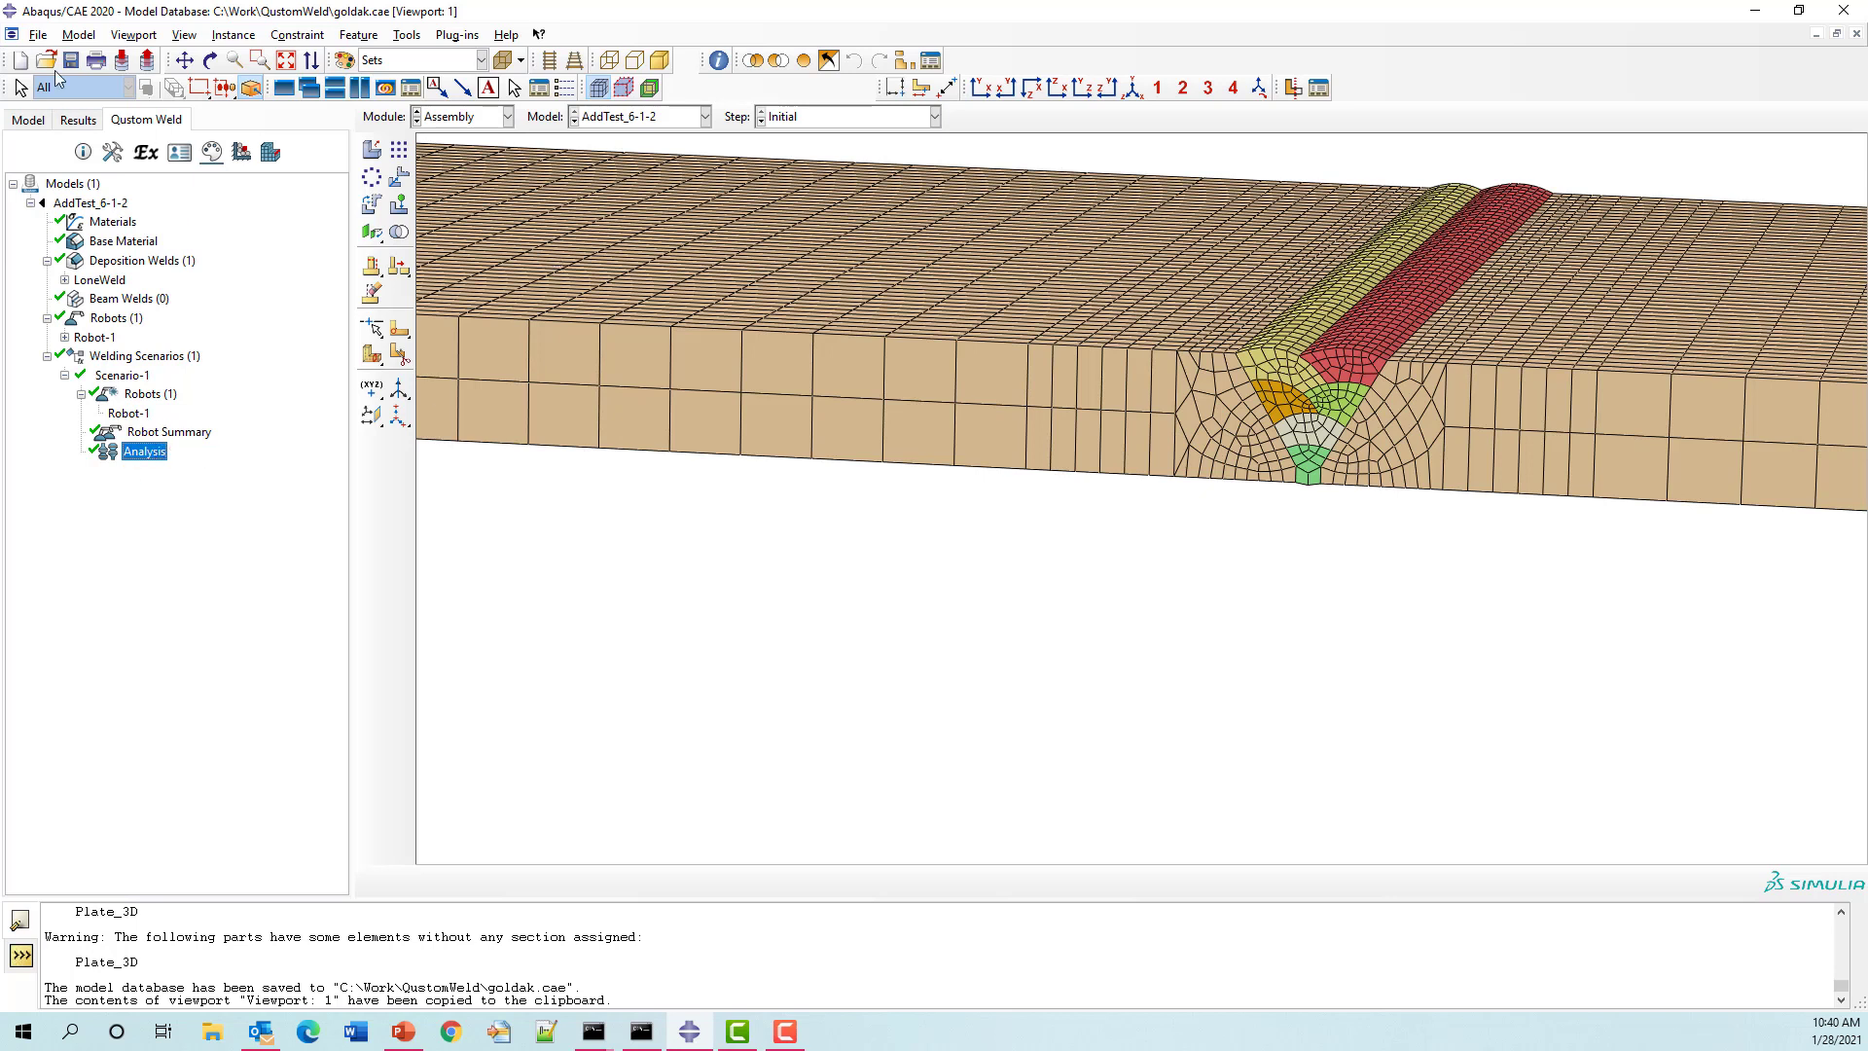
Step: Switch to the Visualization module to view the AddTest_6-1-2_heat.odb temperature results
{"action": "left_click", "coordinate": [465, 116]}
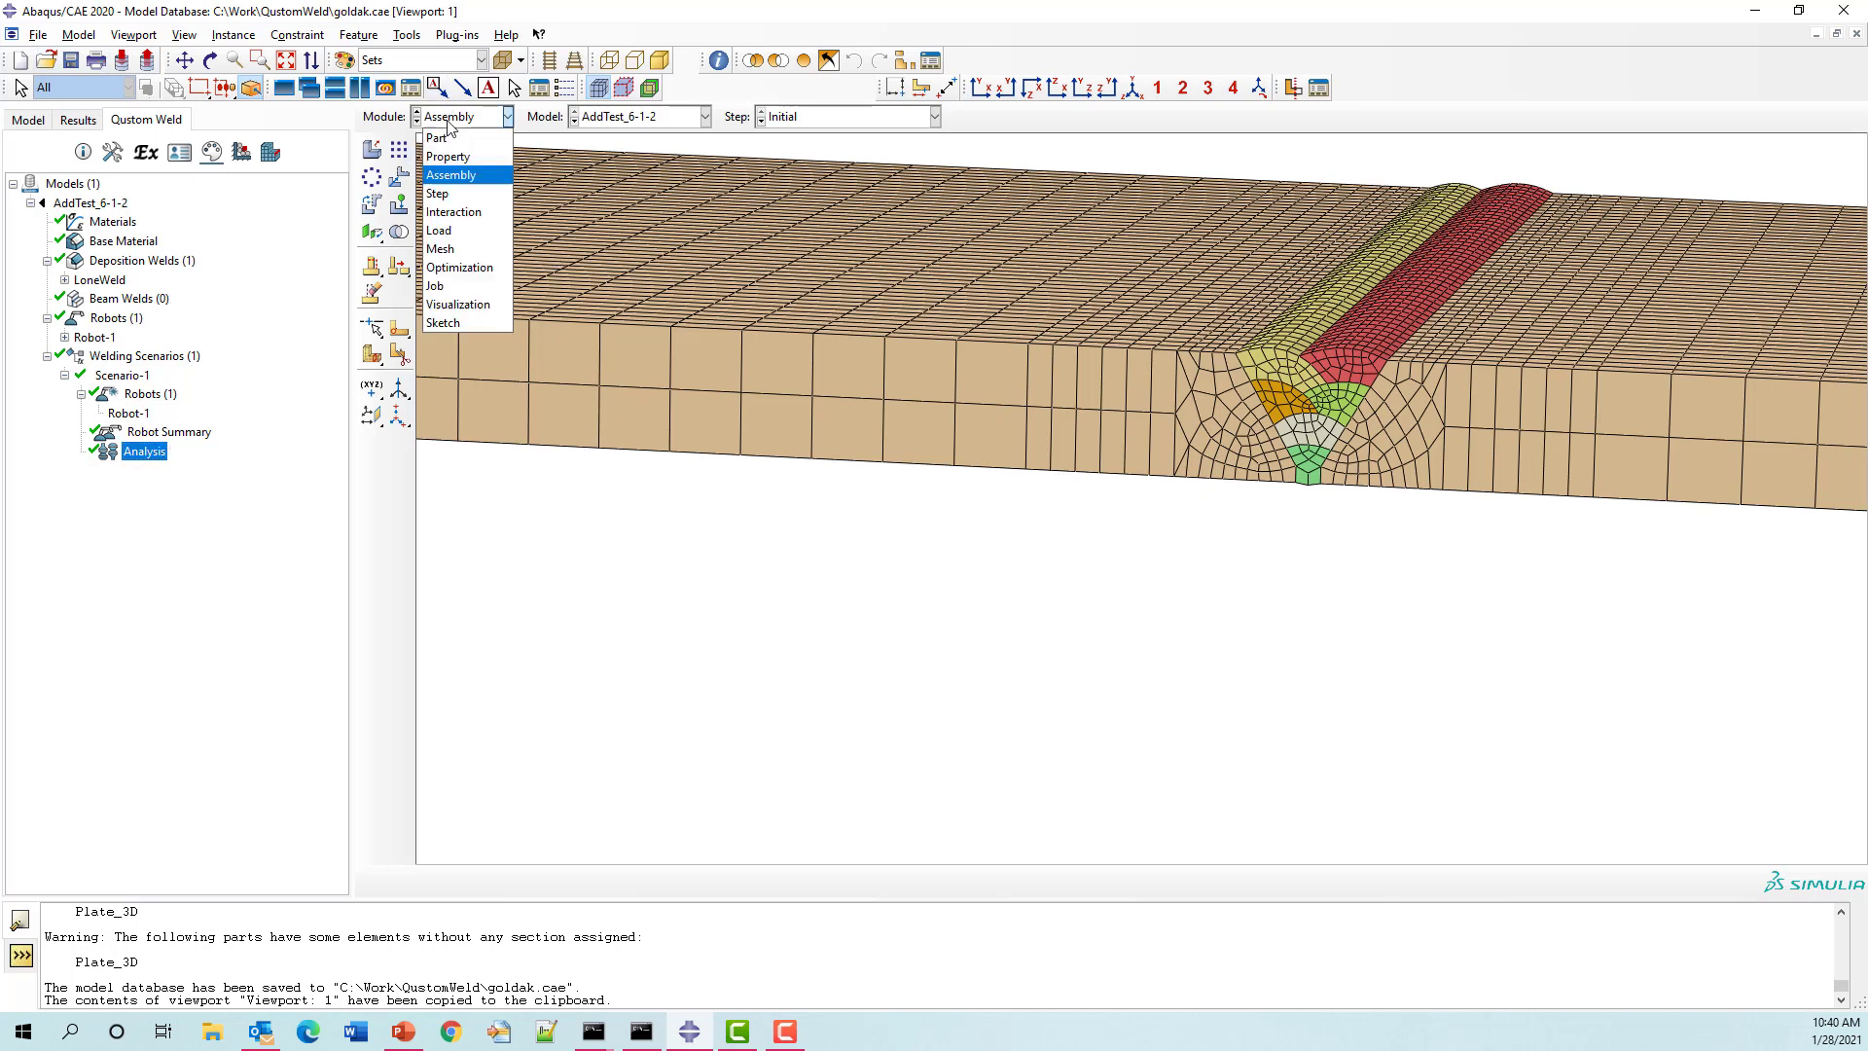
{"action": "left_click", "coordinate": [459, 301]}
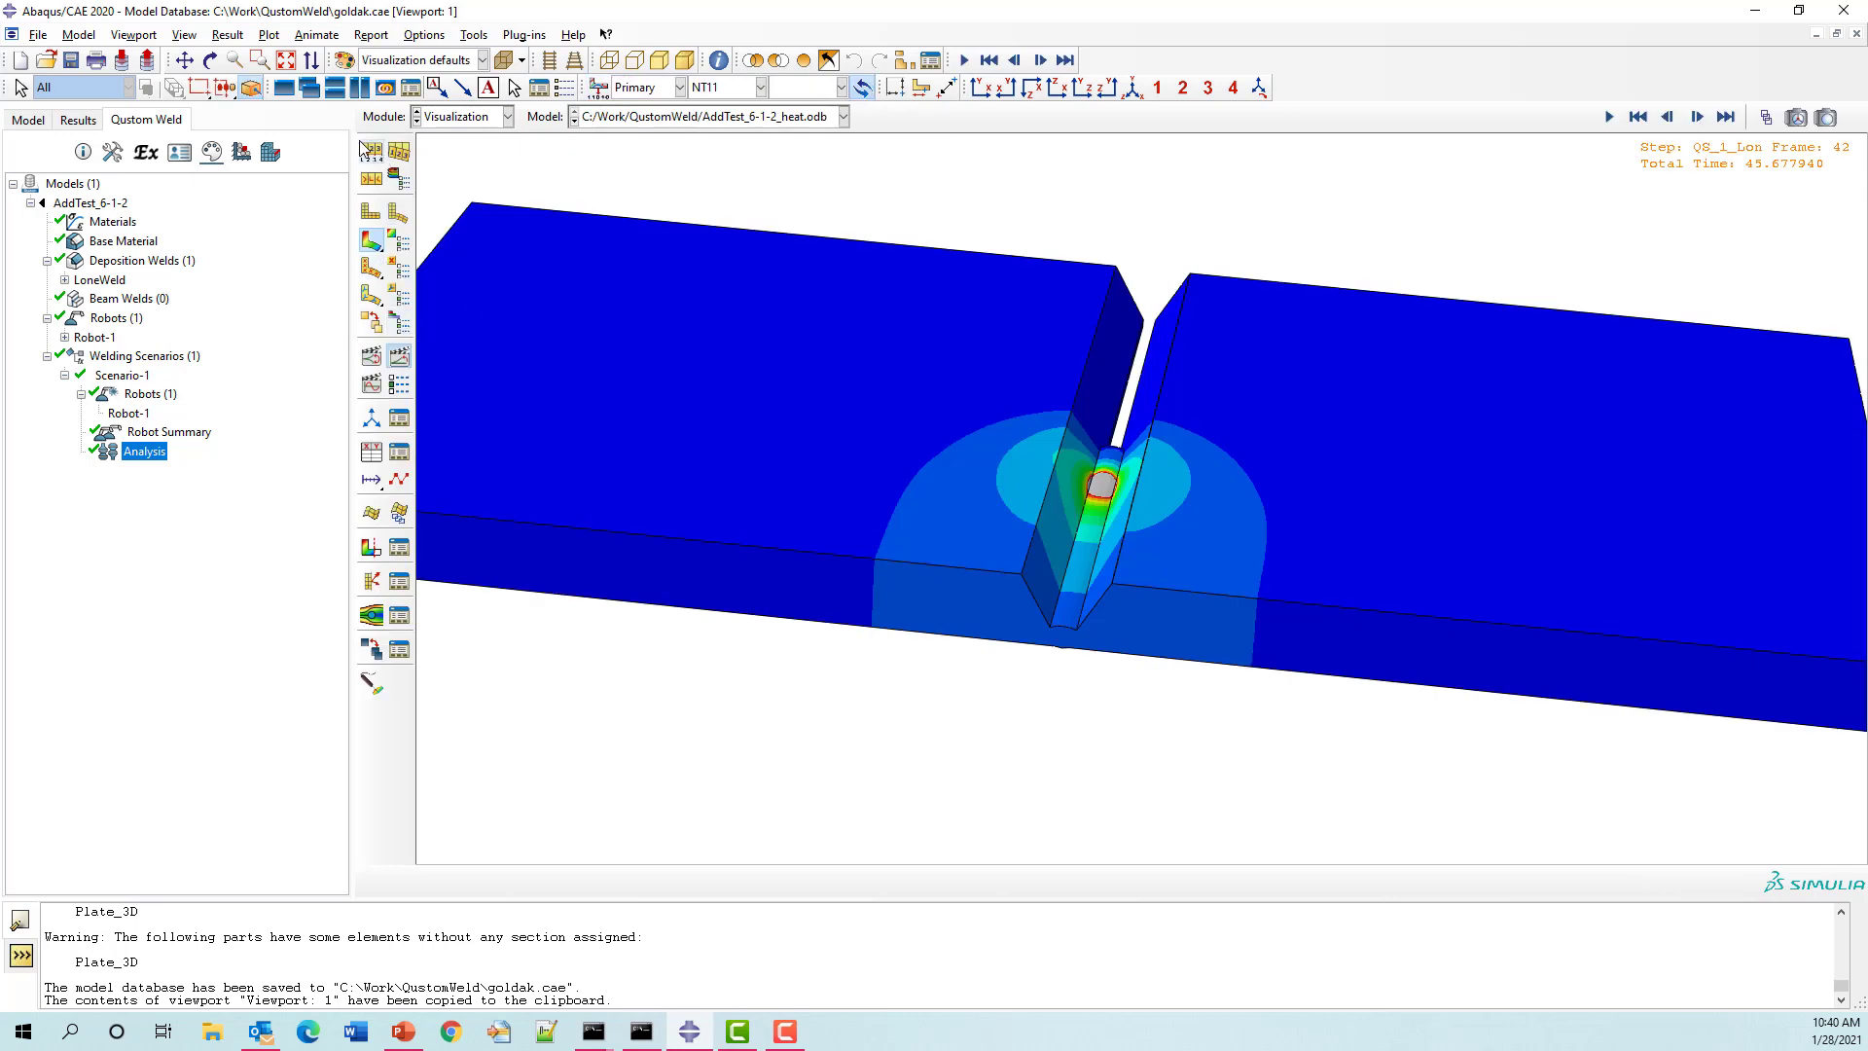
Step: Check the contour plot limits without changing them, and play the time-history animation of the heat results
{"action": "left_click", "coordinate": [399, 242]}
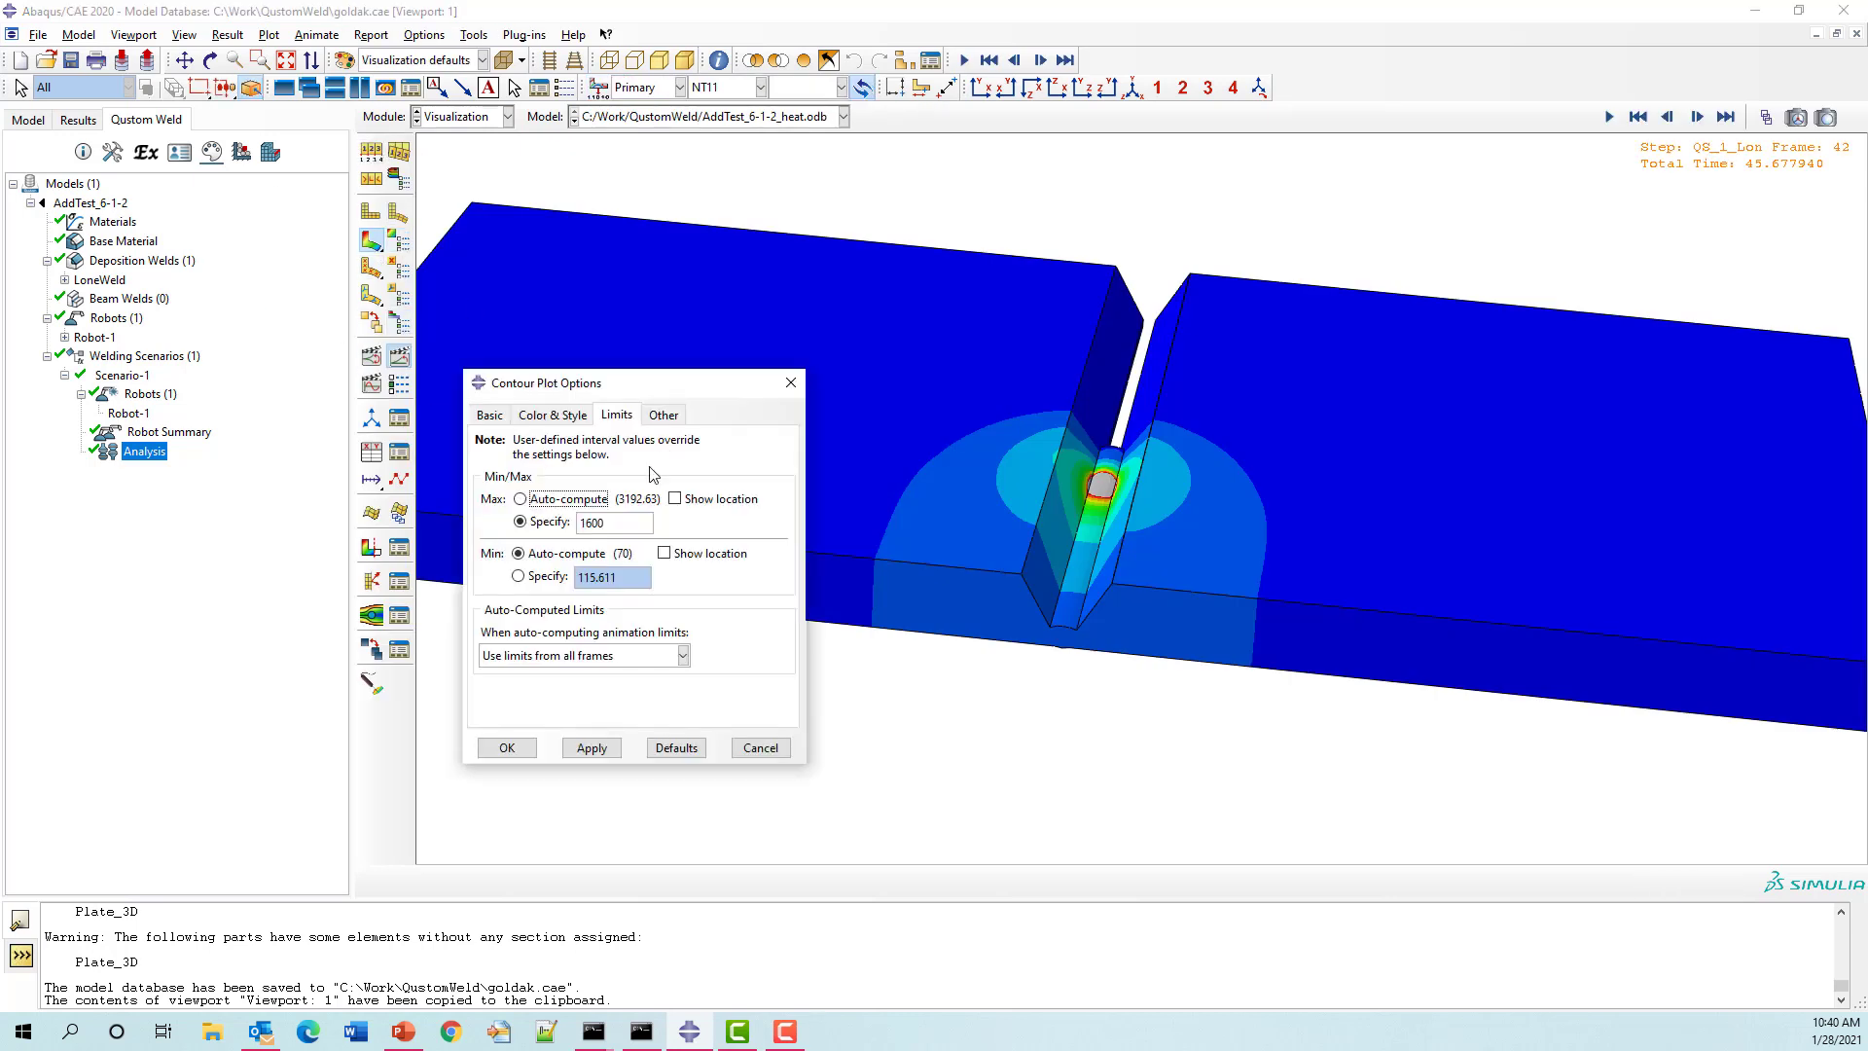
{"action": "left_click_drag", "start_coordinate": [600, 522], "coordinate": [578, 522]}
{"action": "left_click", "coordinate": [755, 749]}
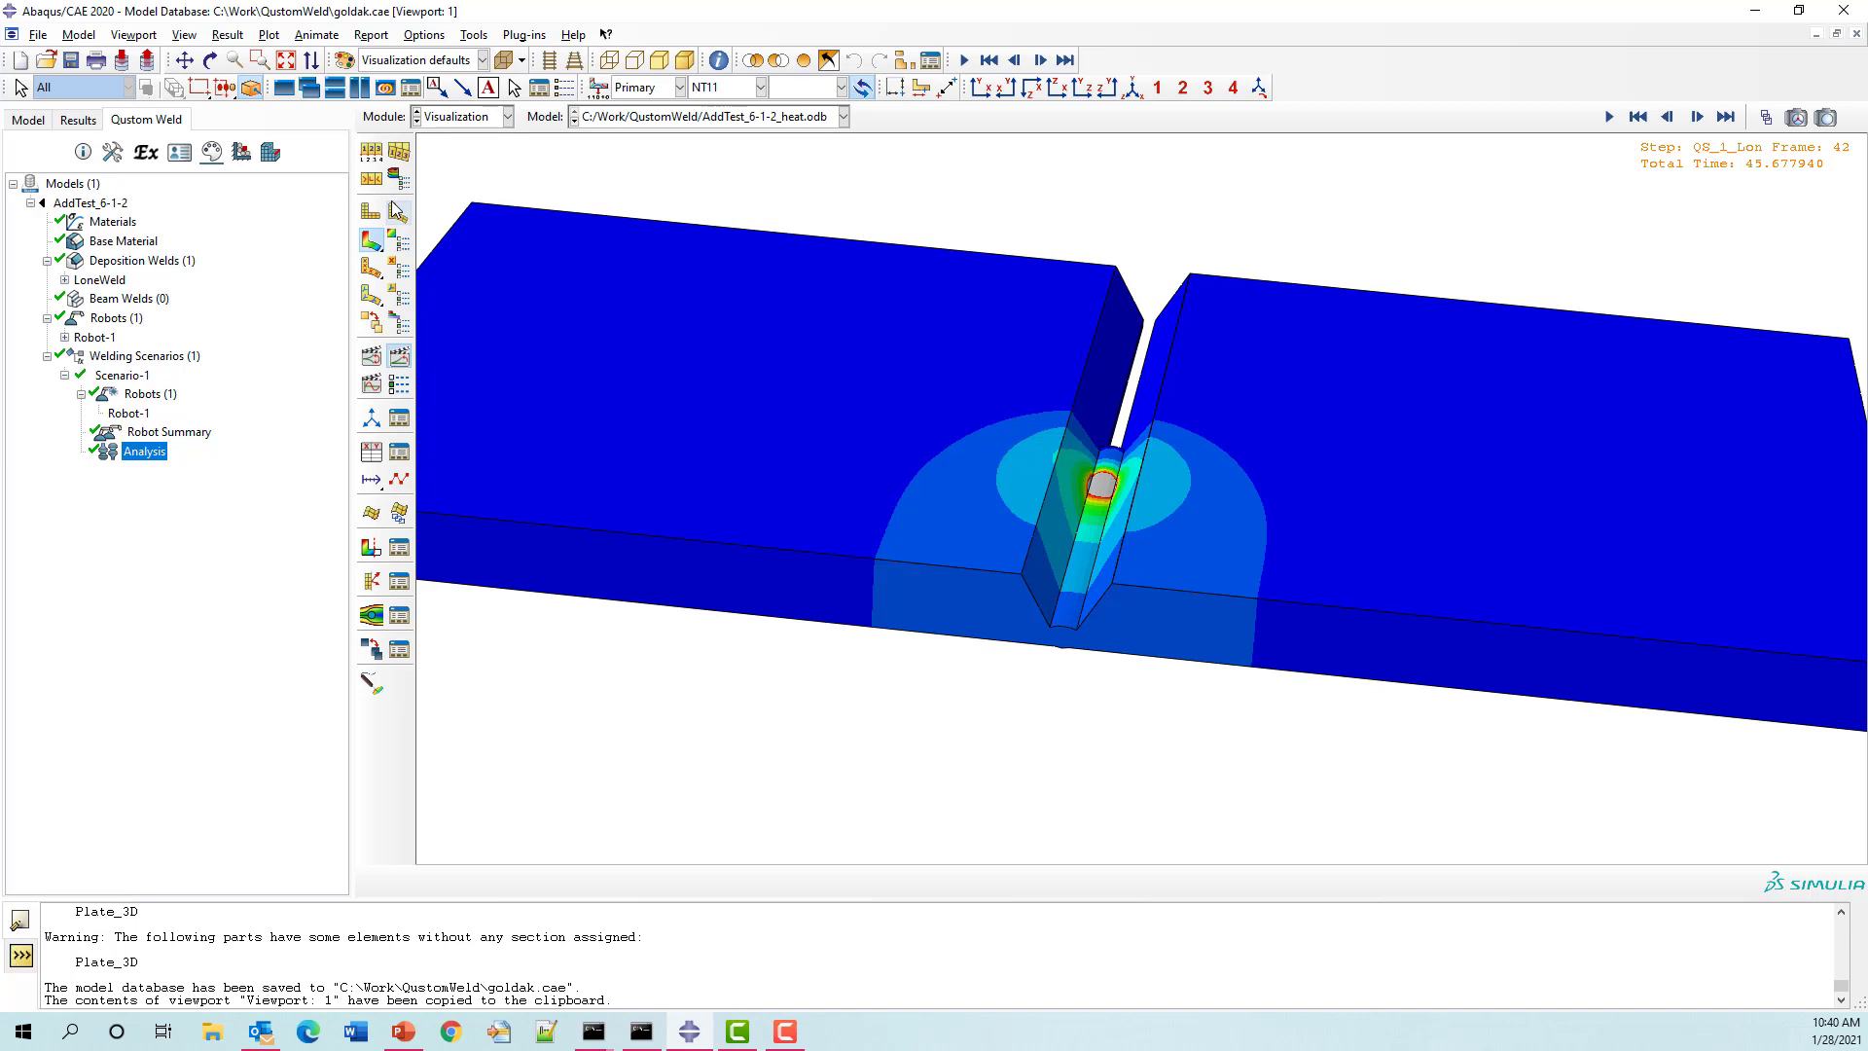
{"action": "left_click", "coordinate": [399, 358]}
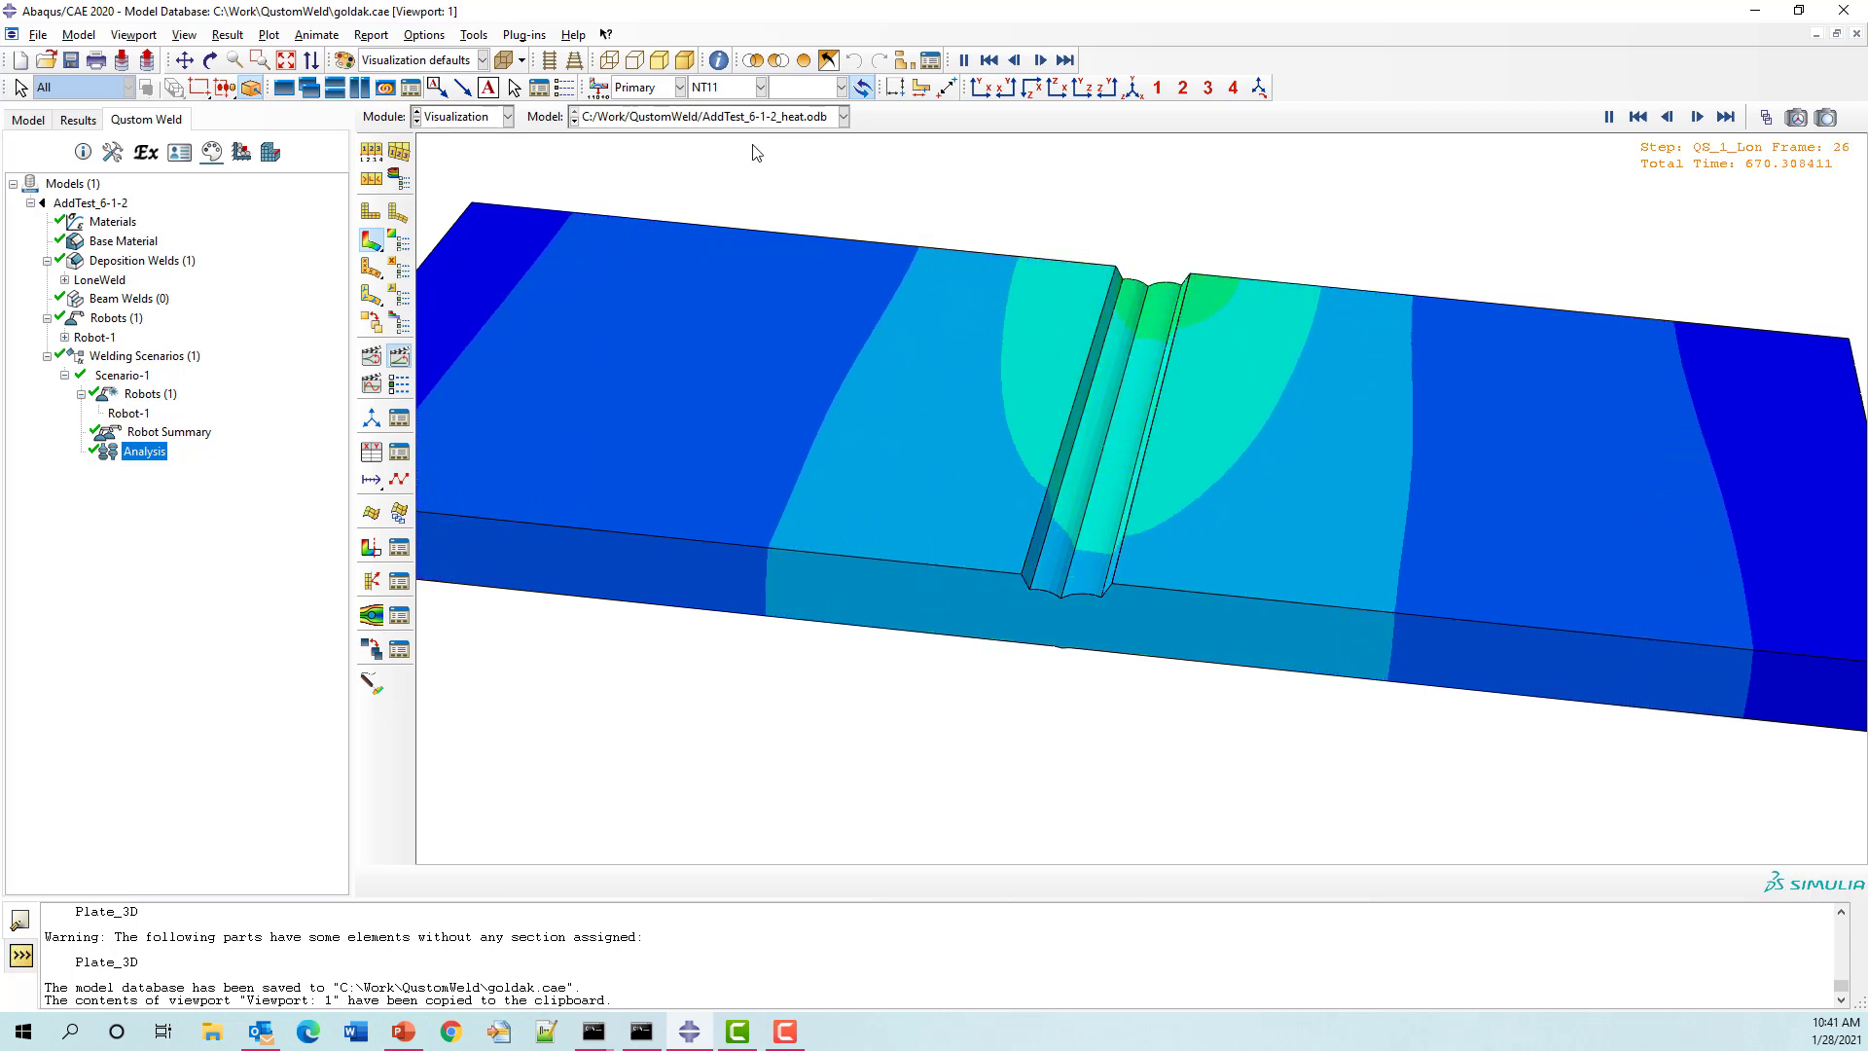
Step: Open the AddTest_6-1-2_stress.odb output database from the QustomWeld directory
{"action": "left_click", "coordinate": [691, 117]}
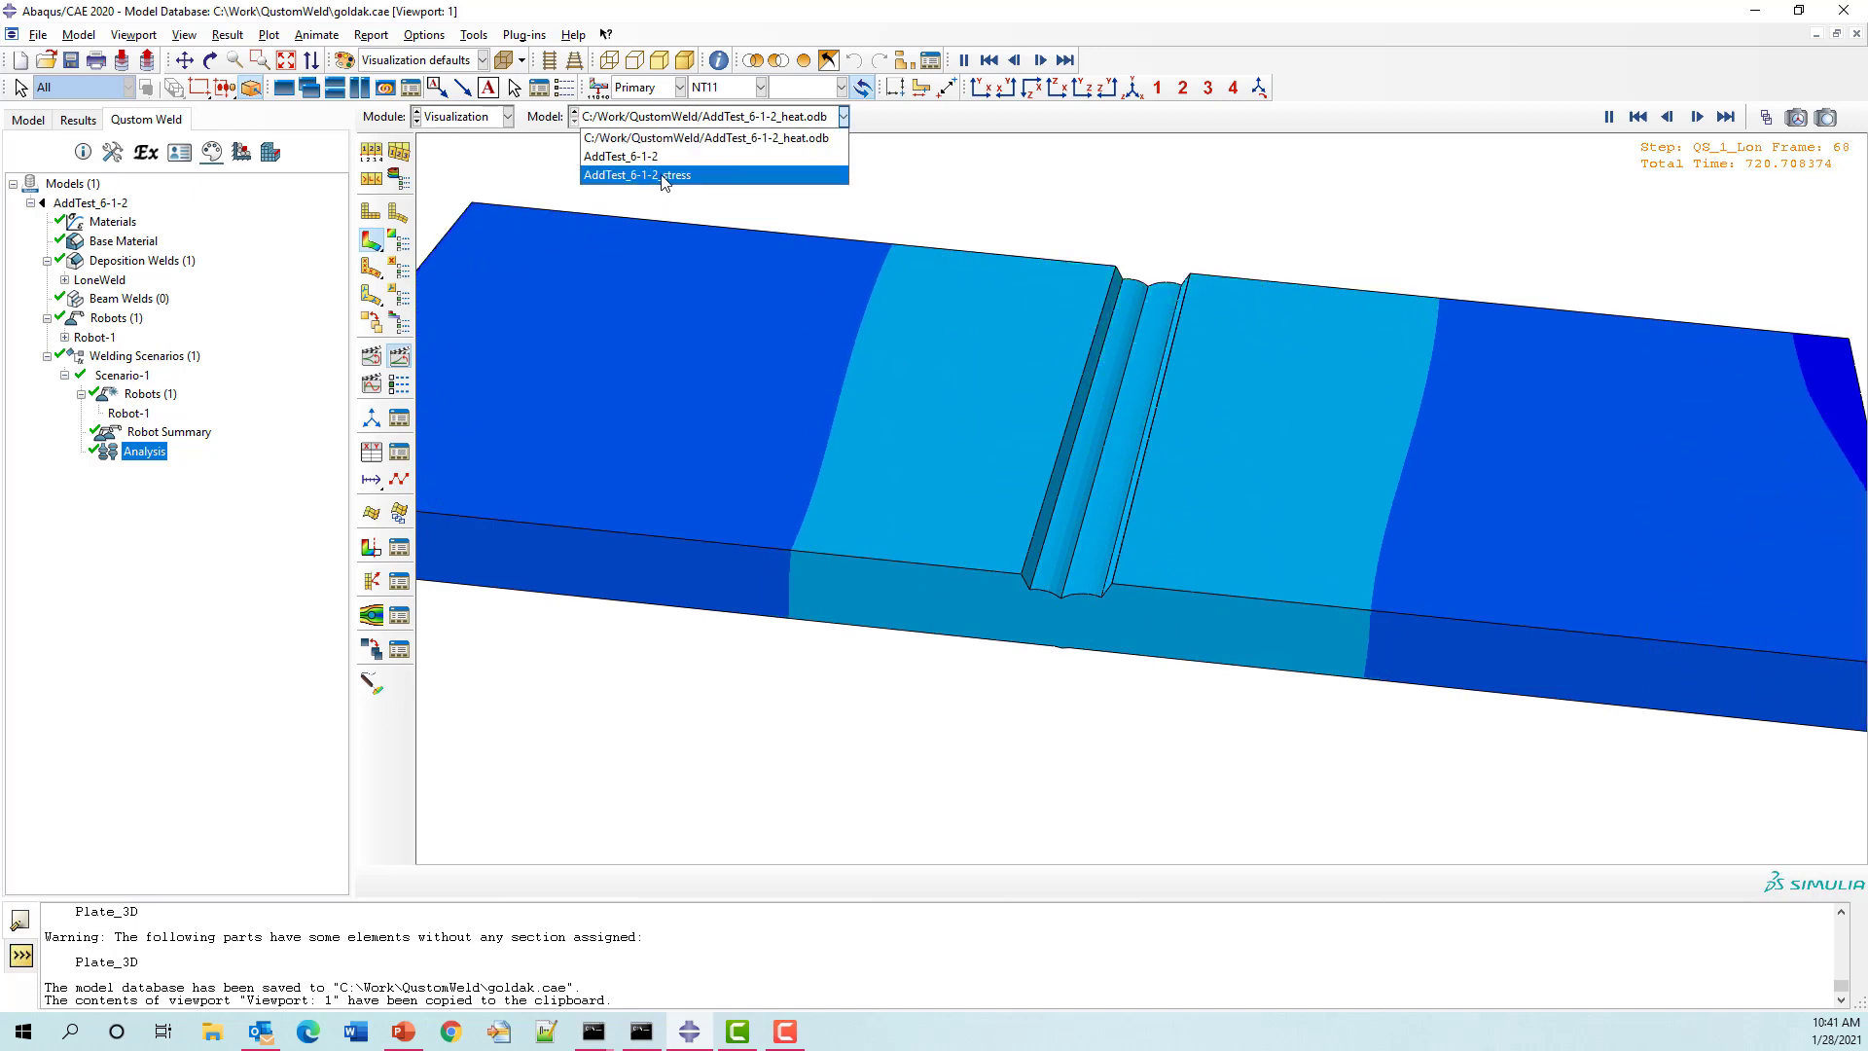
{"action": "left_click", "coordinate": [513, 161]}
{"action": "left_click", "coordinate": [45, 62]}
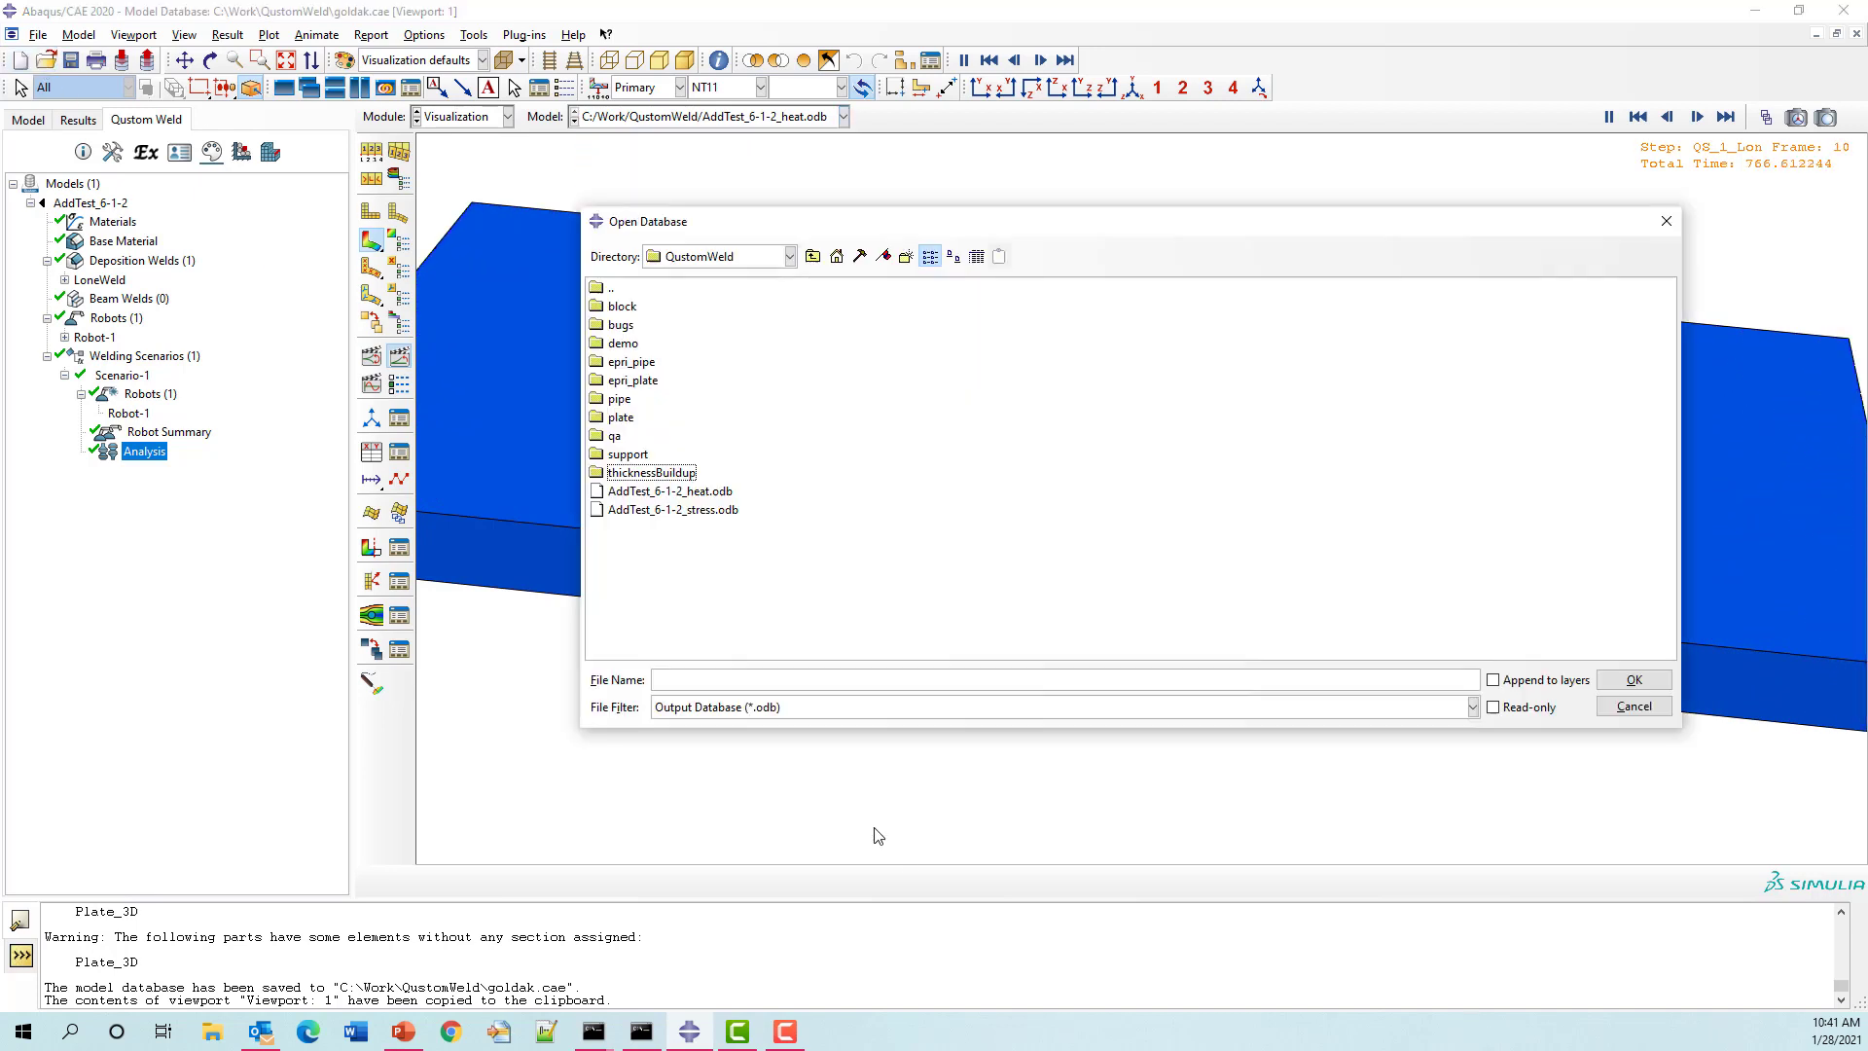
{"action": "left_click", "coordinate": [689, 510]}
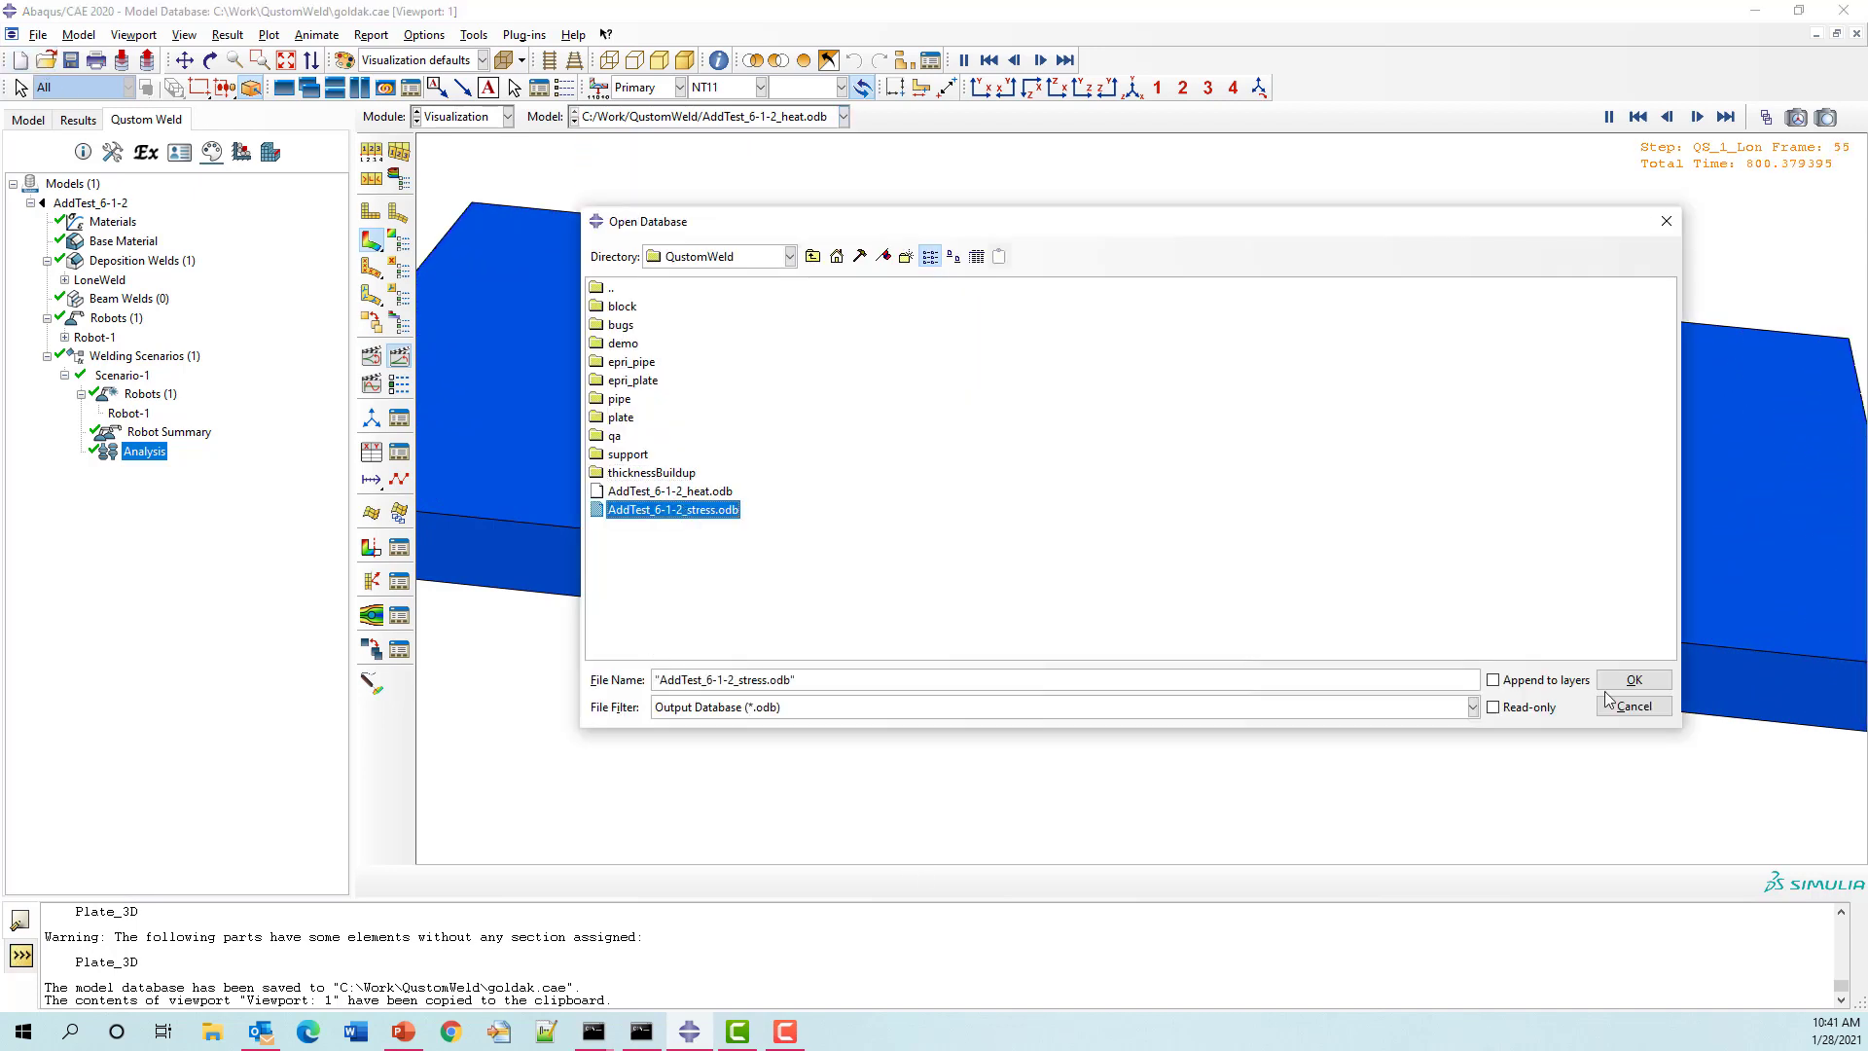
{"action": "left_click", "coordinate": [1642, 682]}
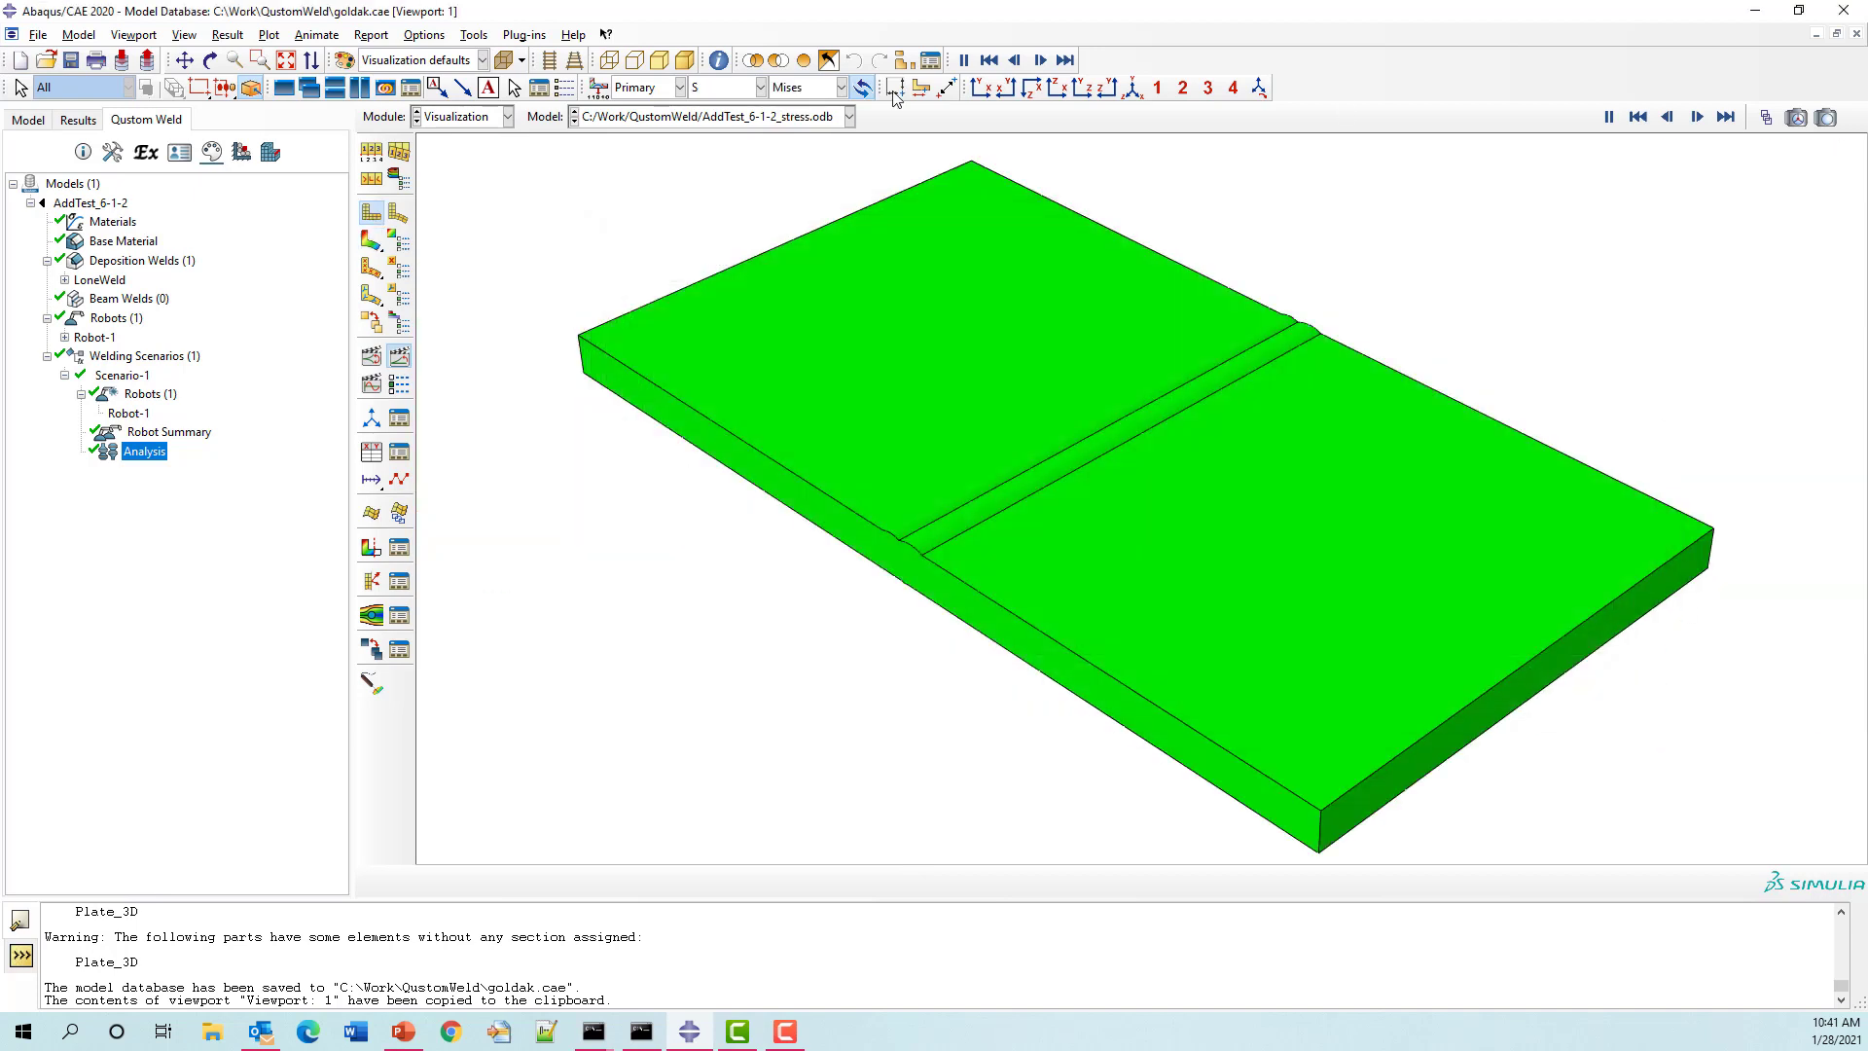
Step: Plot contours on the deformed shape of the stress results and display the NT11 temperature variable
{"action": "left_click", "coordinate": [369, 240]}
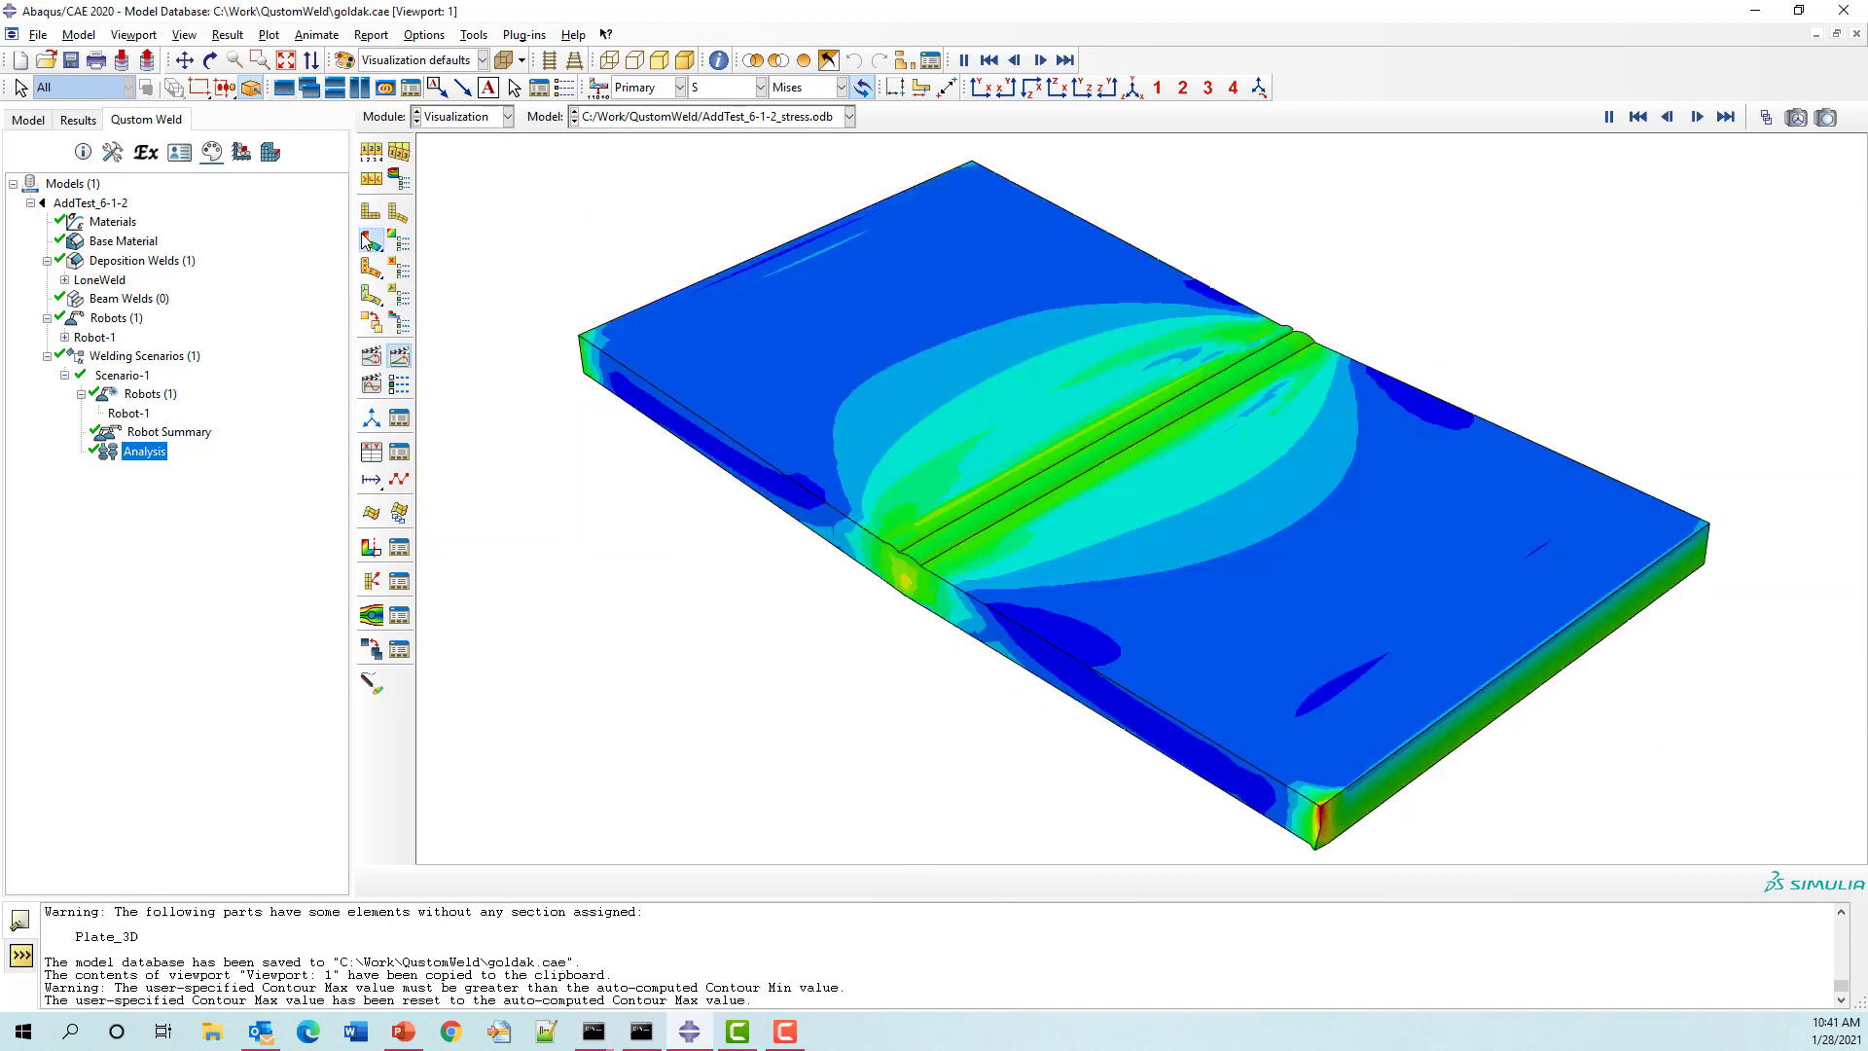
{"action": "left_click", "coordinate": [725, 88]}
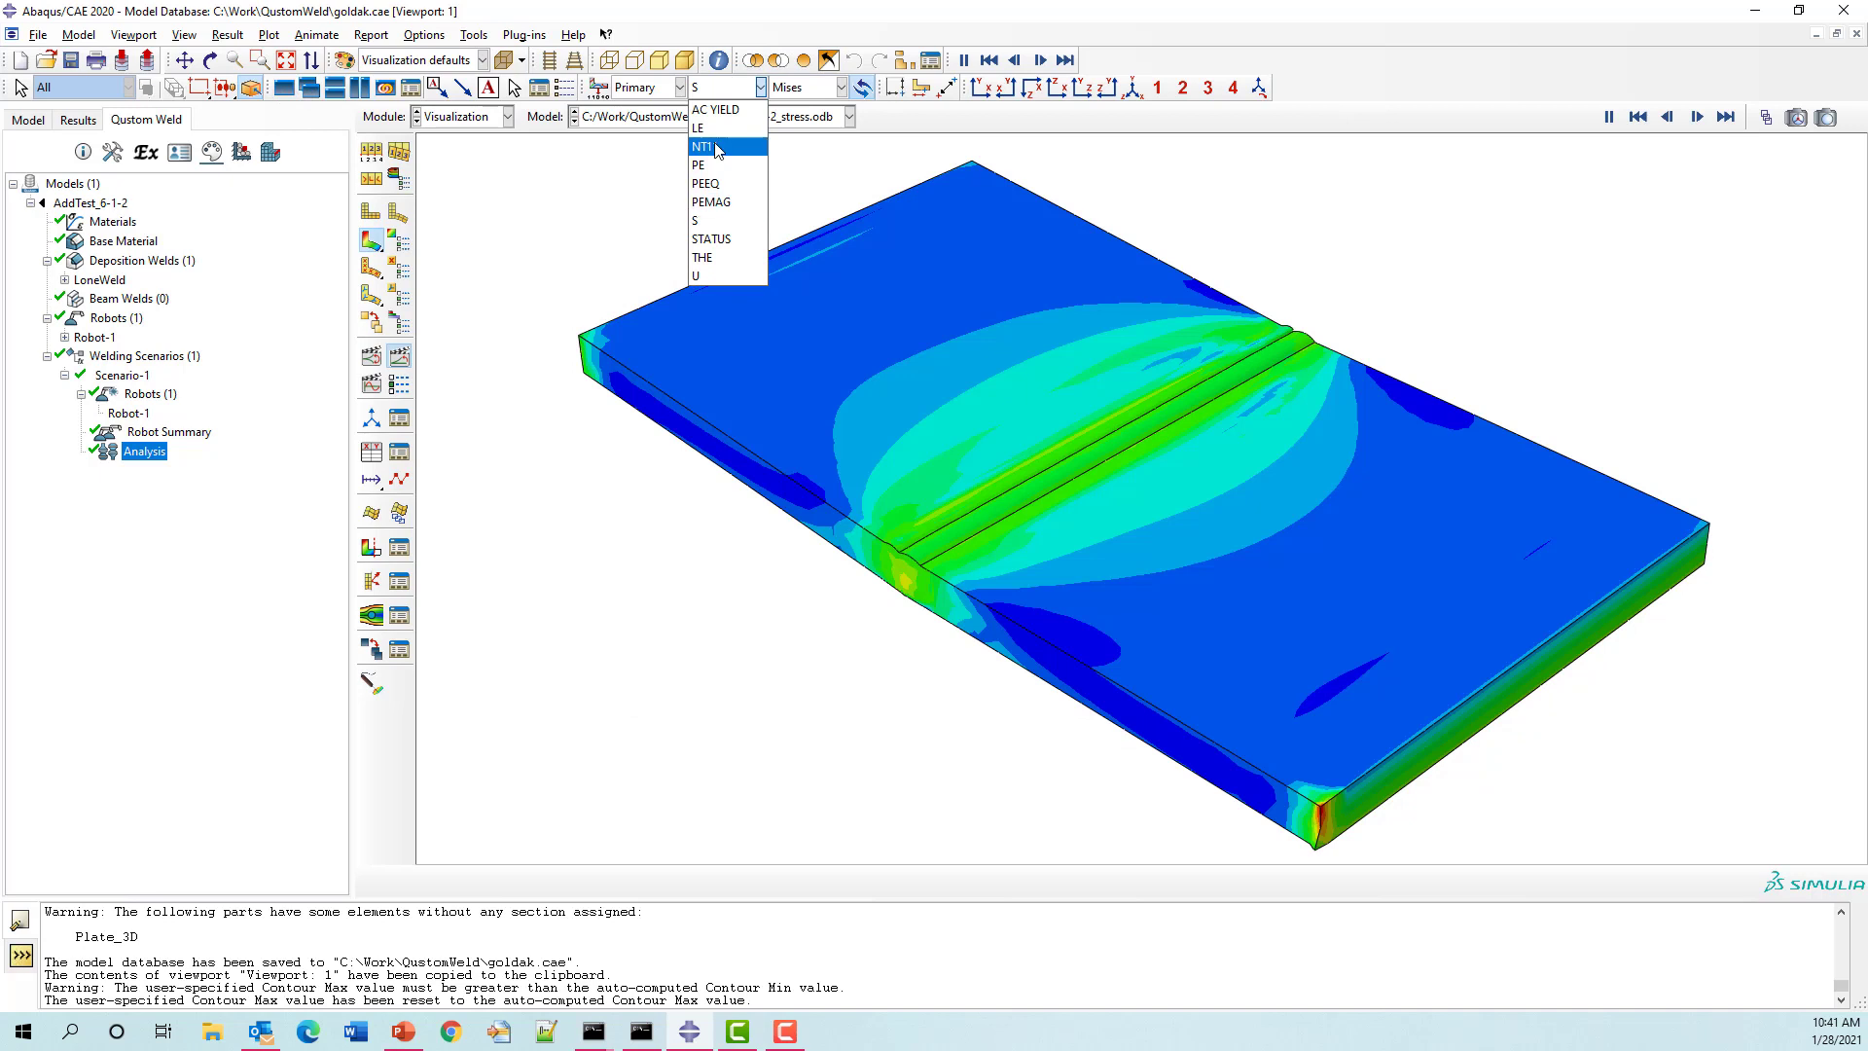
{"action": "left_click", "coordinate": [716, 149]}
{"action": "left_click", "coordinate": [210, 60]}
{"action": "left_click_drag", "start_coordinate": [1157, 659], "coordinate": [1275, 586]}
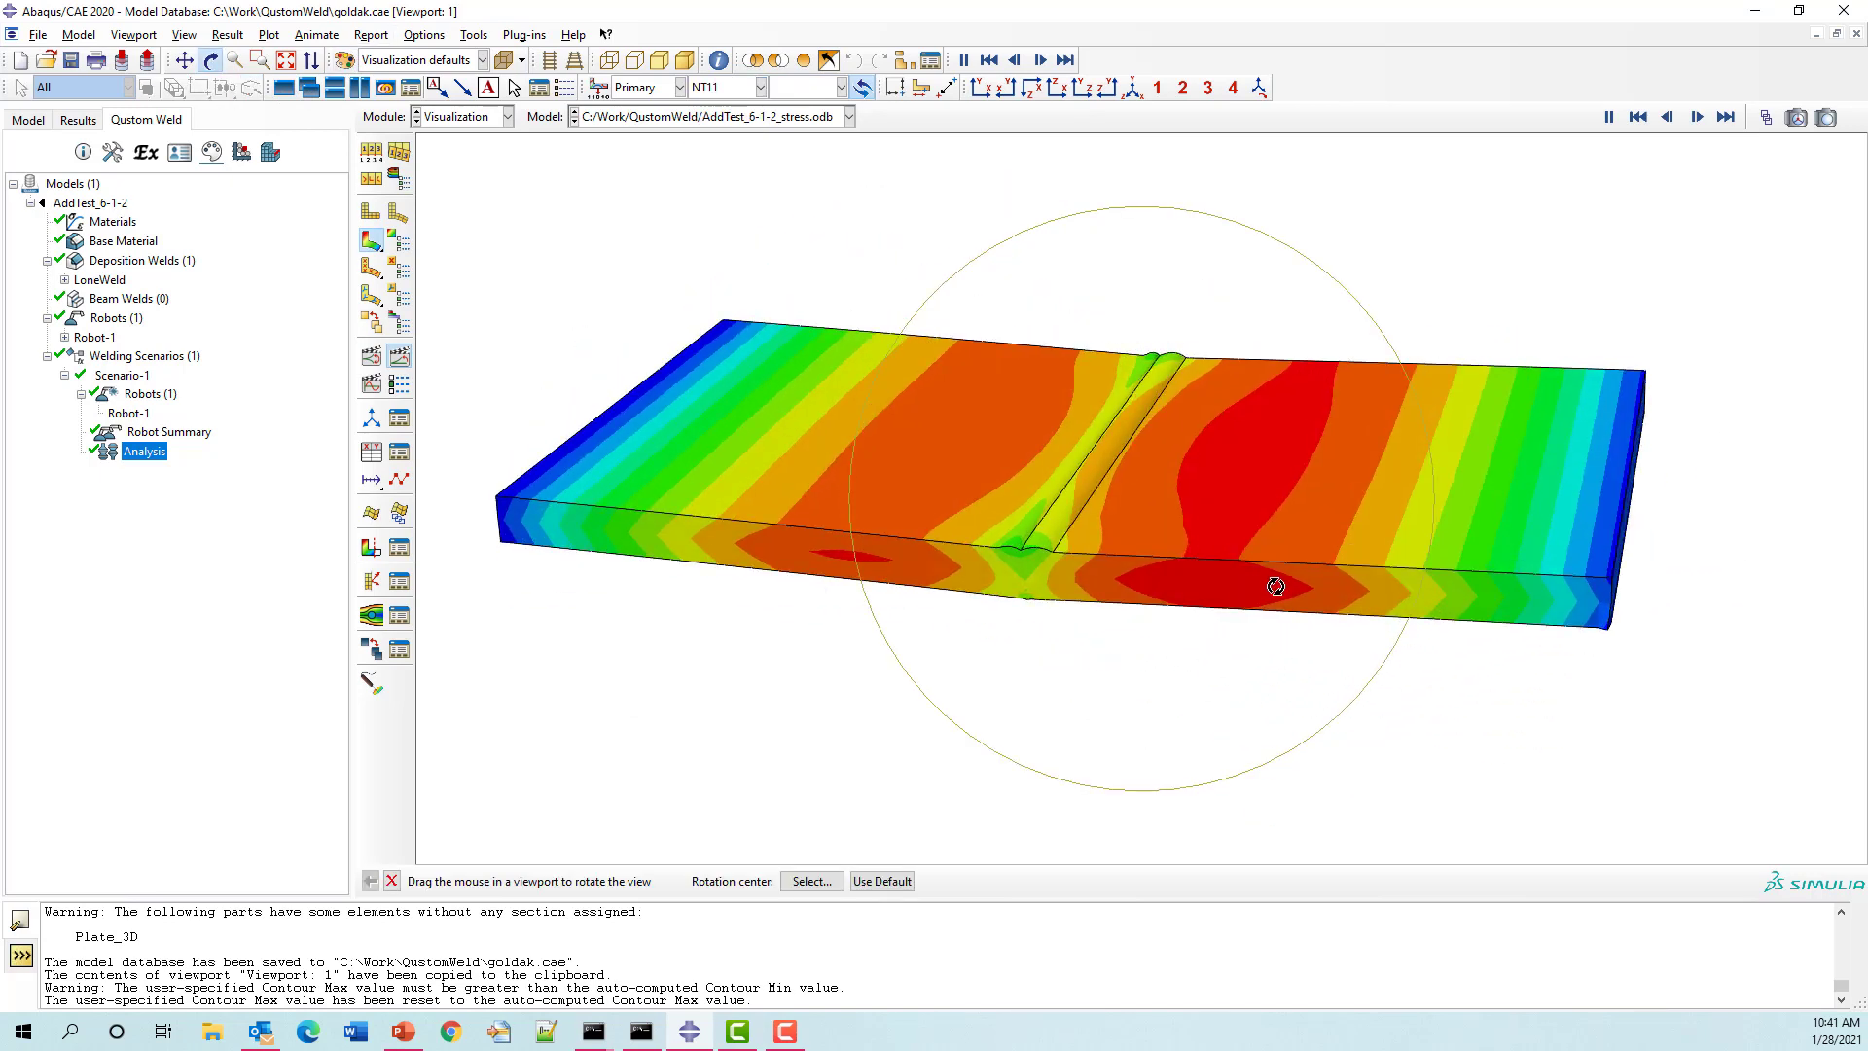
Step: Specify a maximum contour limit of 1600 for the NT11 plot
{"action": "left_click", "coordinate": [399, 241]}
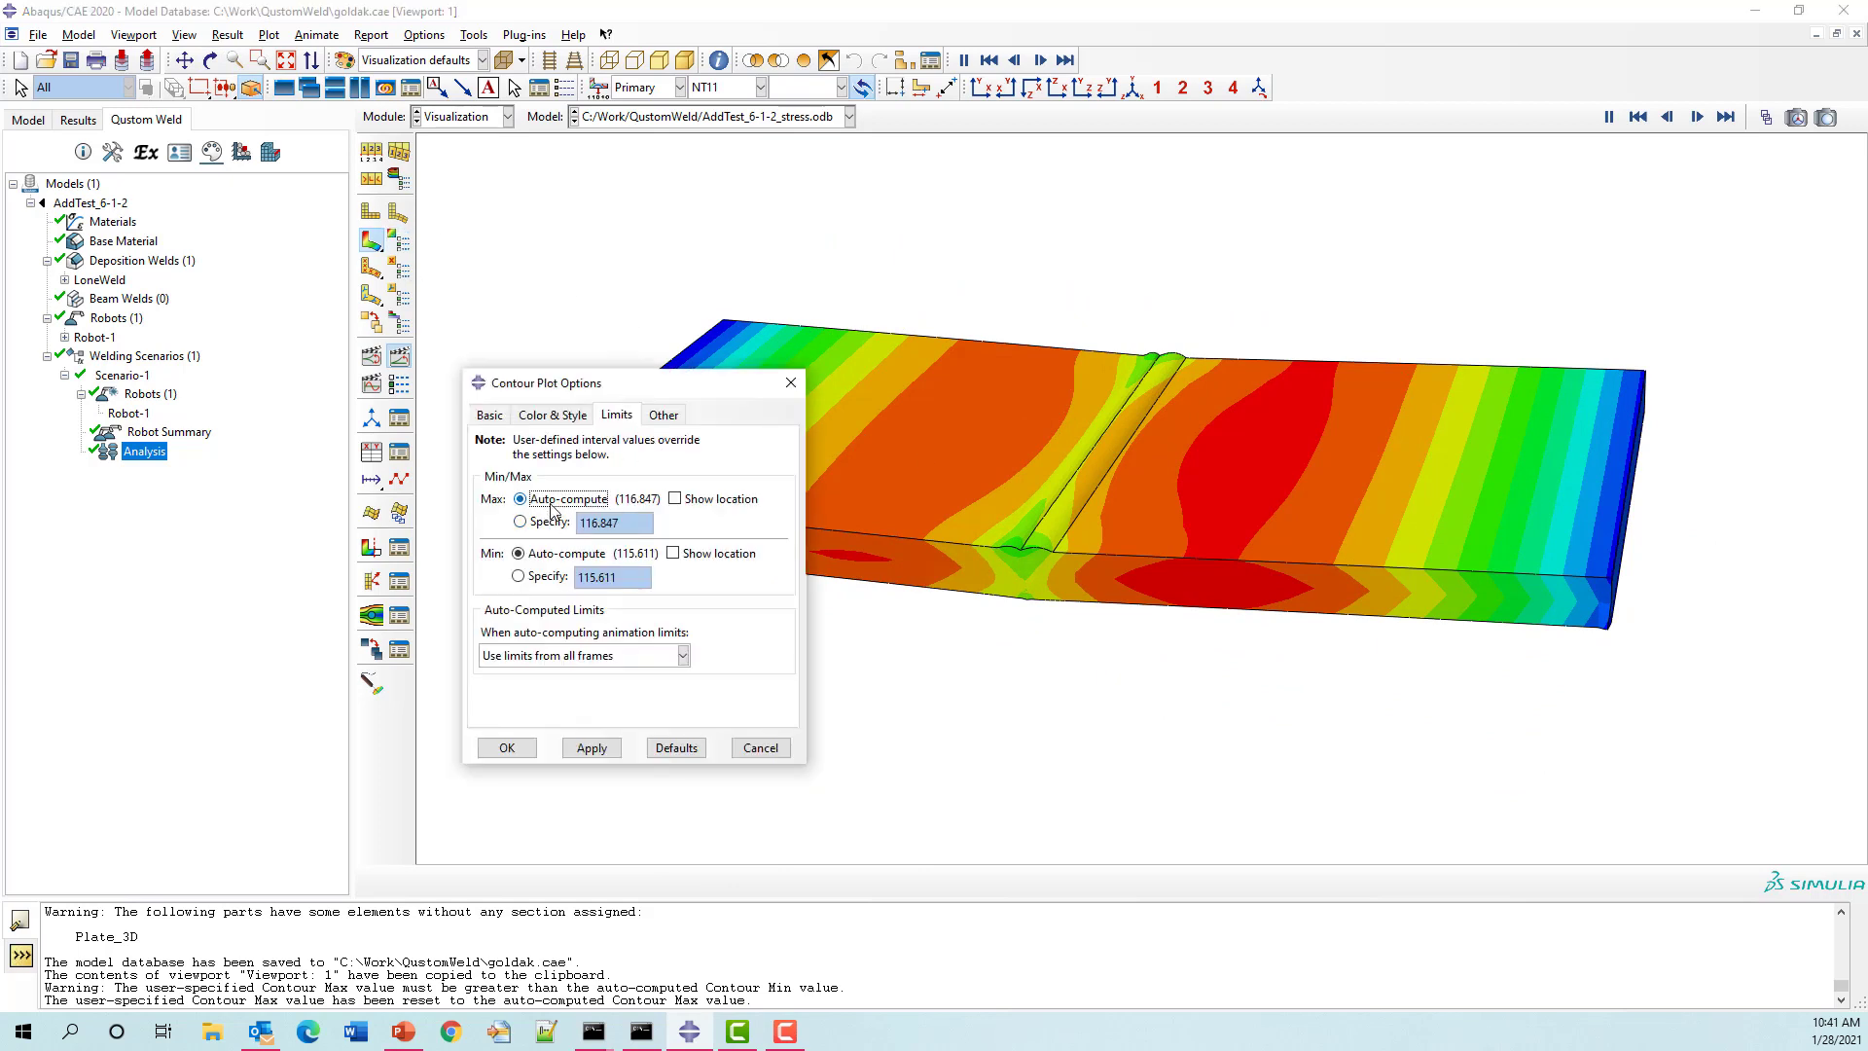
{"action": "left_click", "coordinate": [519, 522]}
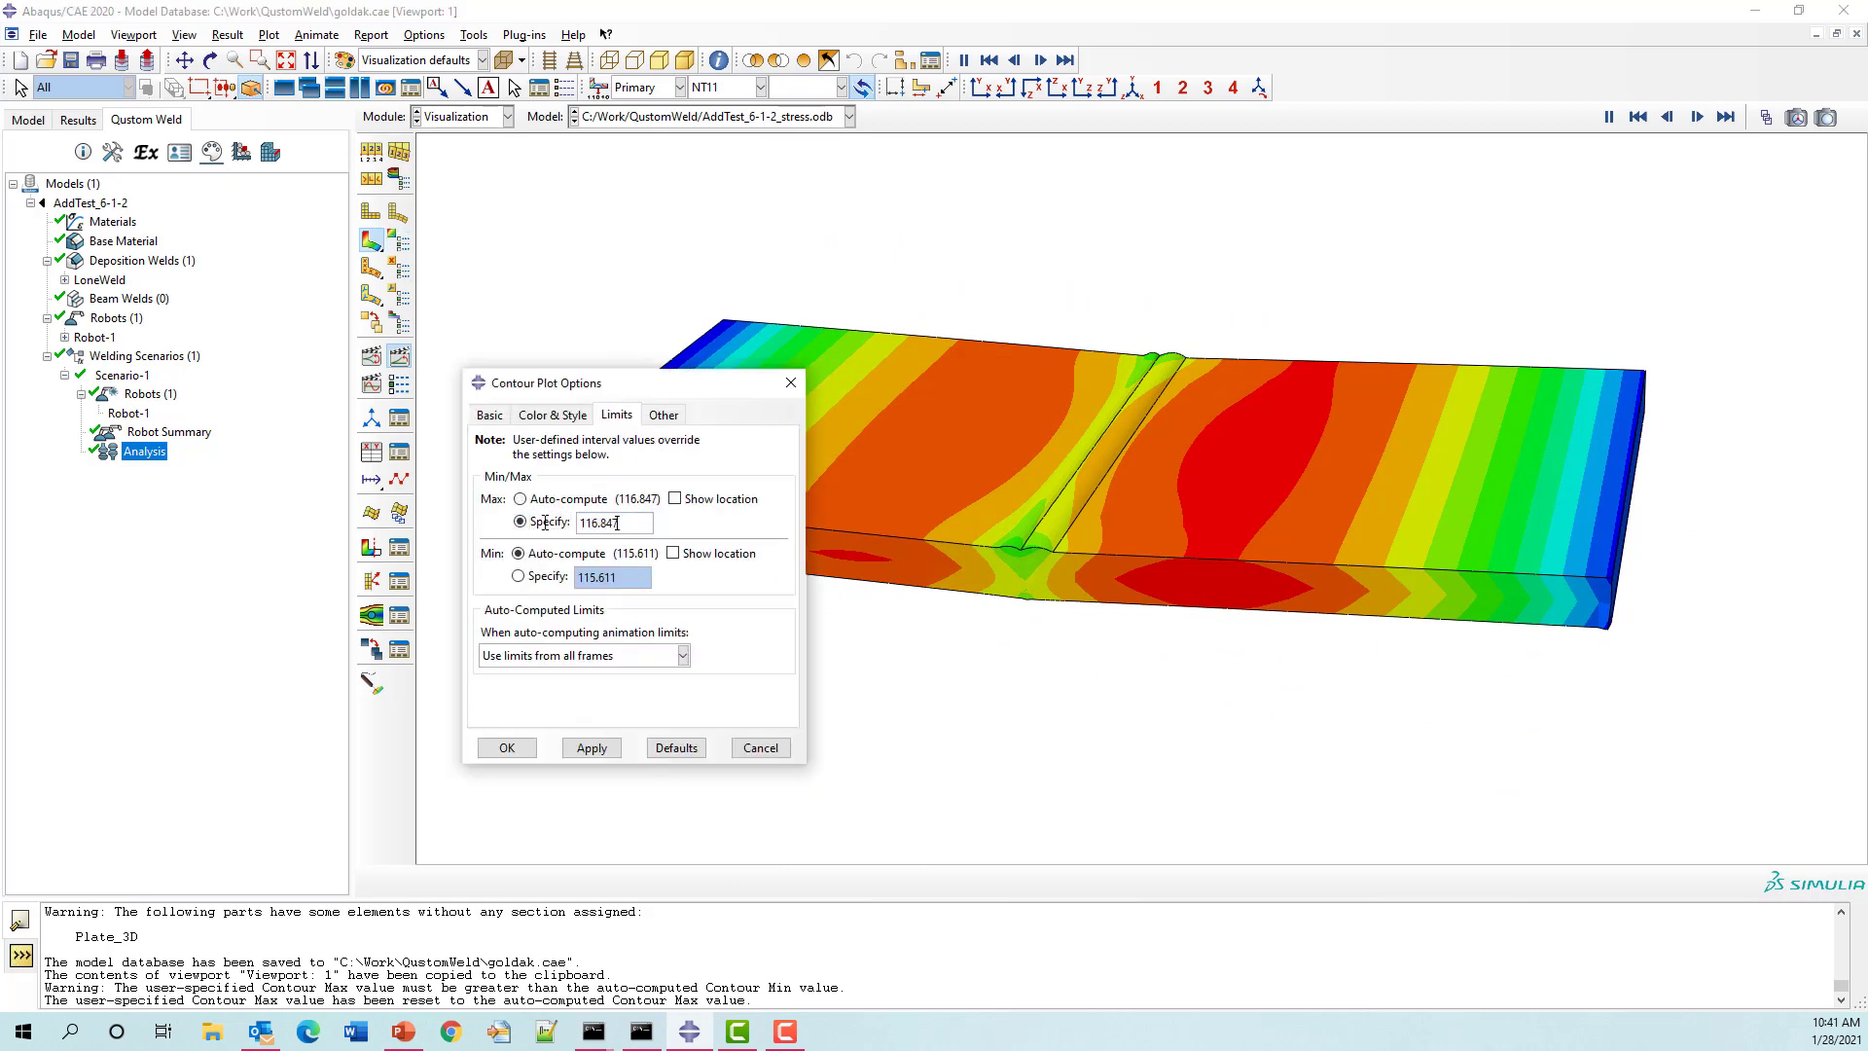
{"action": "type", "text": "1600"}
{"action": "left_click", "coordinate": [507, 748]}
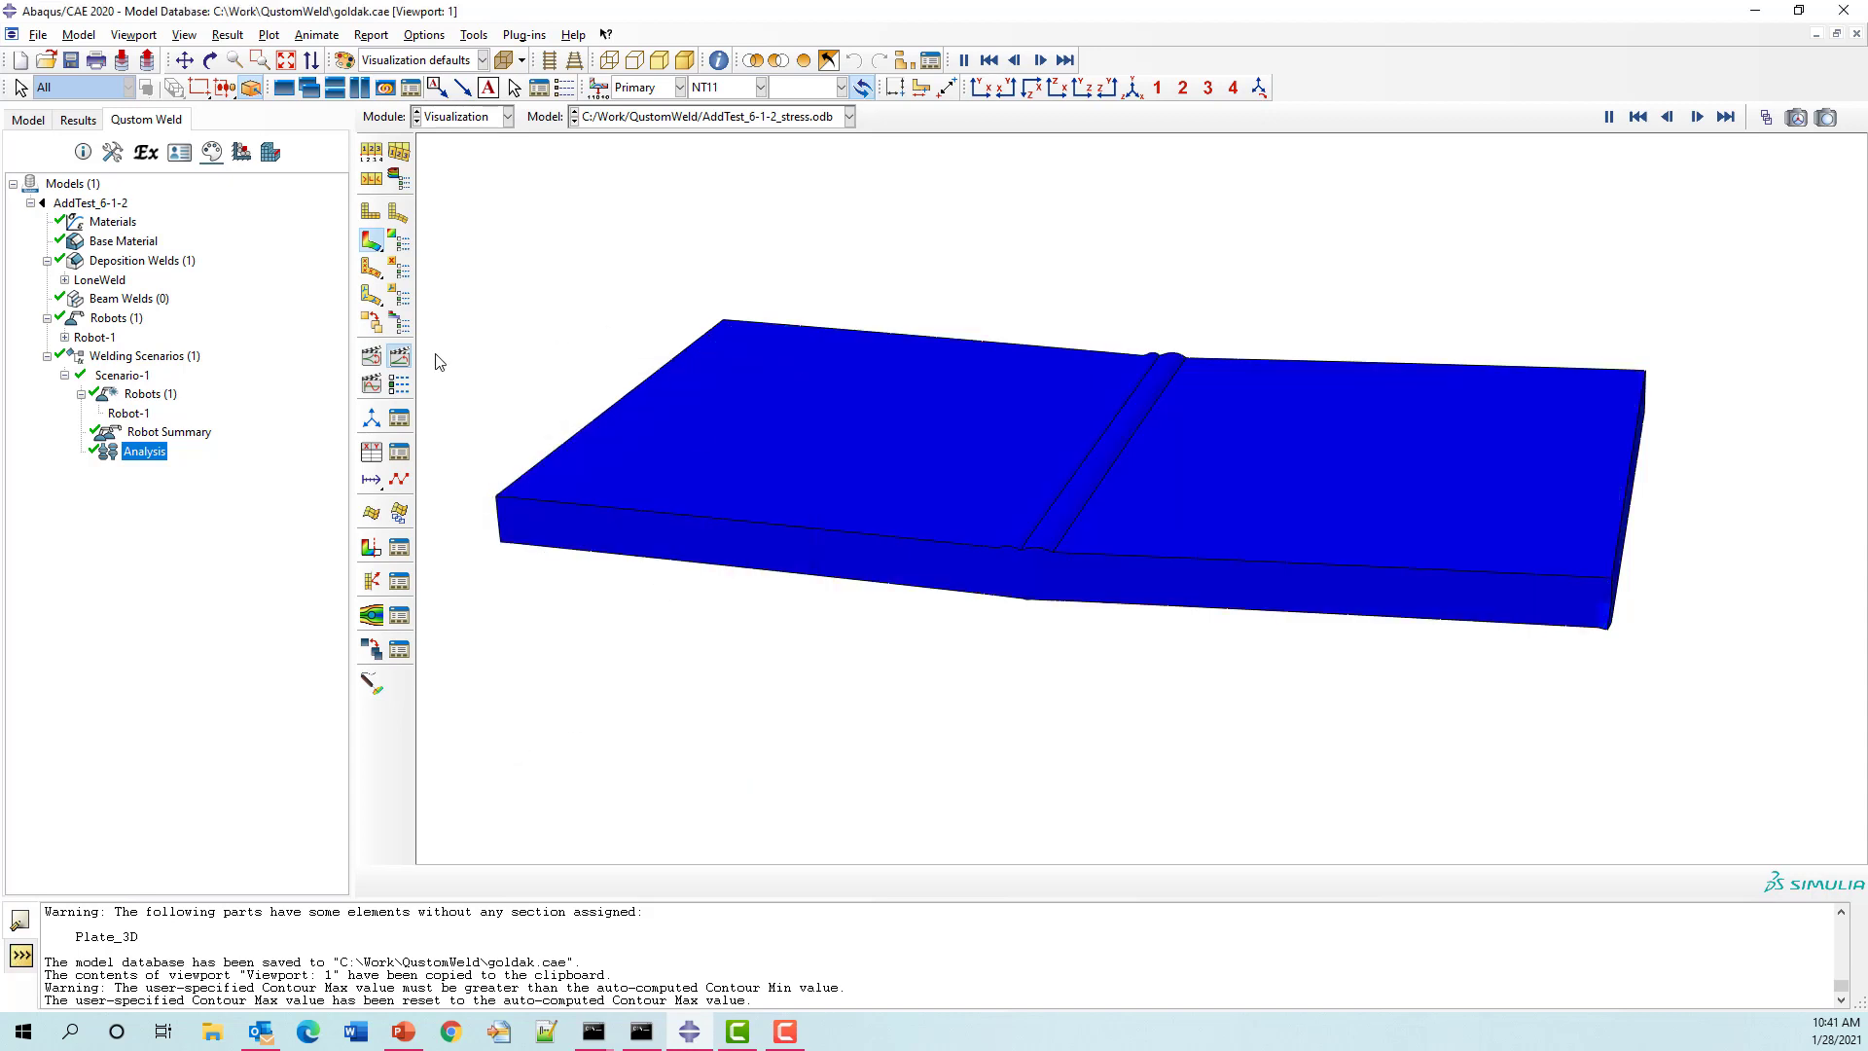
Step: Play the time-history animation of NT11 in the stress results and watch the weld groove up close
{"action": "left_click", "coordinate": [400, 359]}
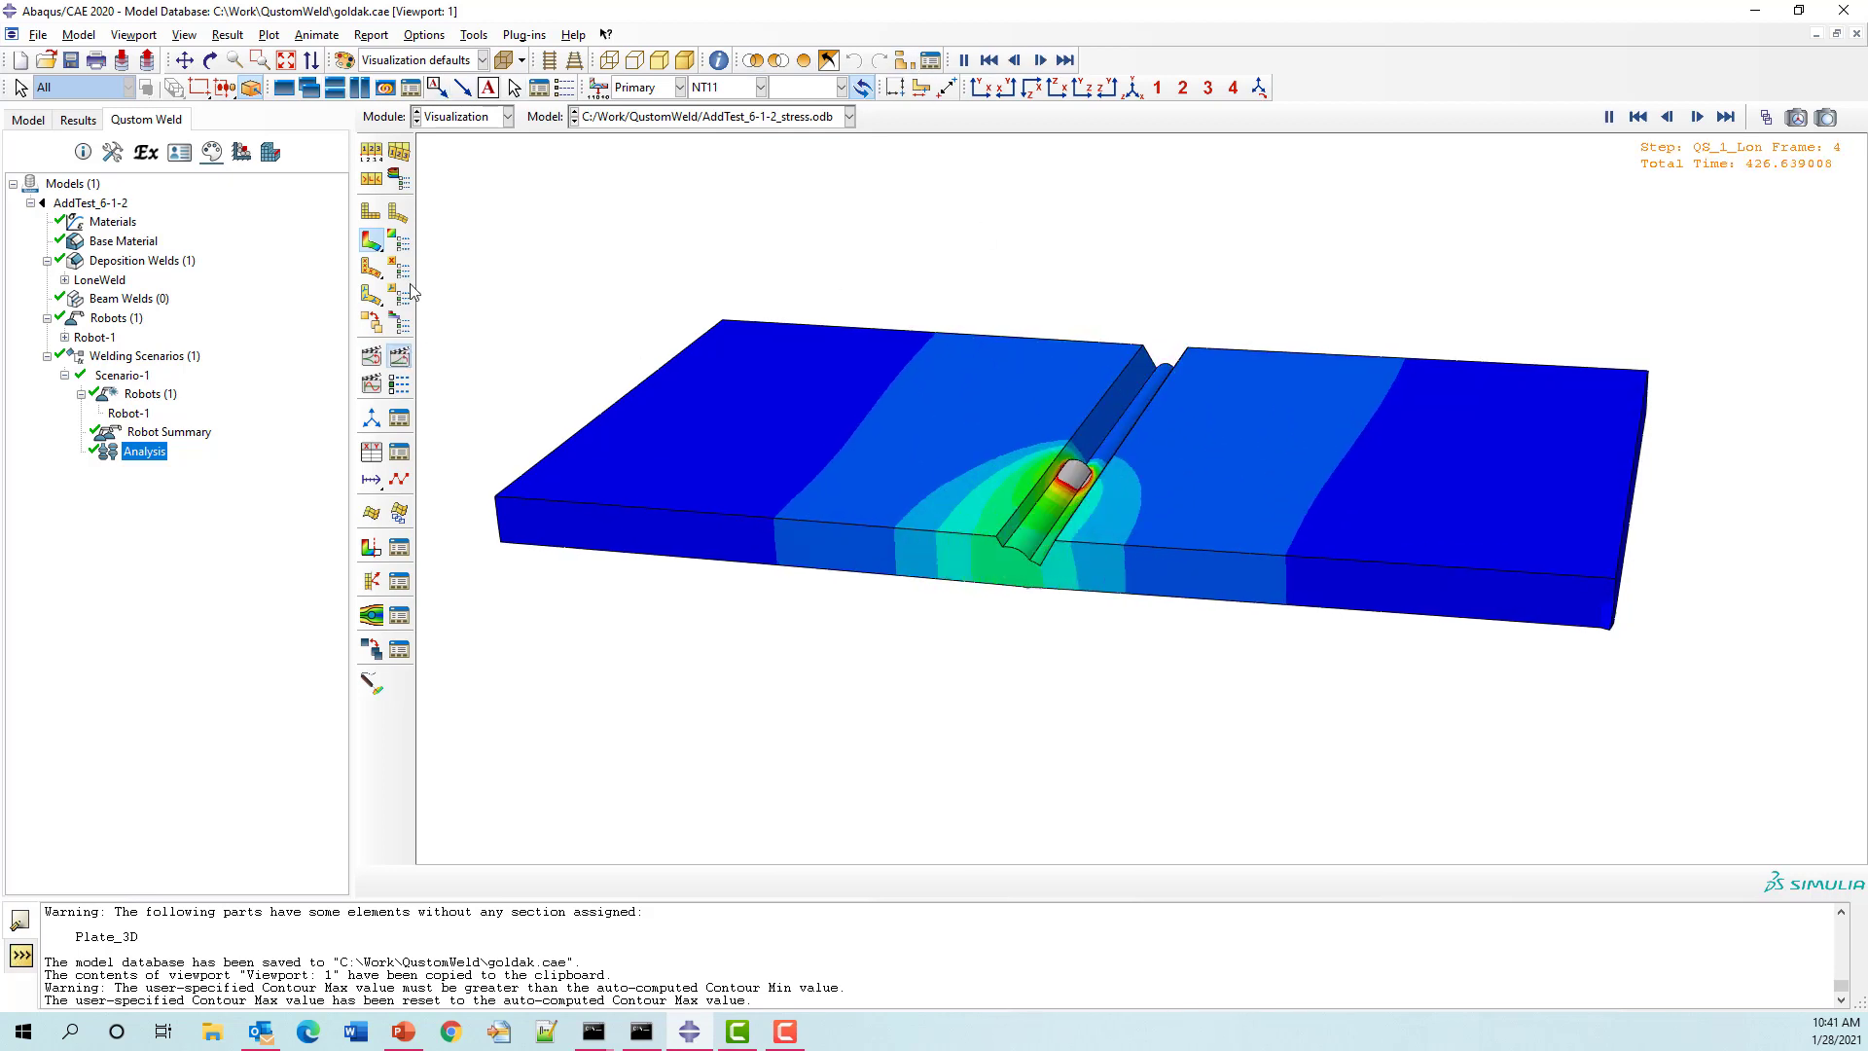
{"action": "left_click", "coordinate": [210, 60]}
{"action": "left_click_drag", "start_coordinate": [848, 292], "coordinate": [1022, 405]}
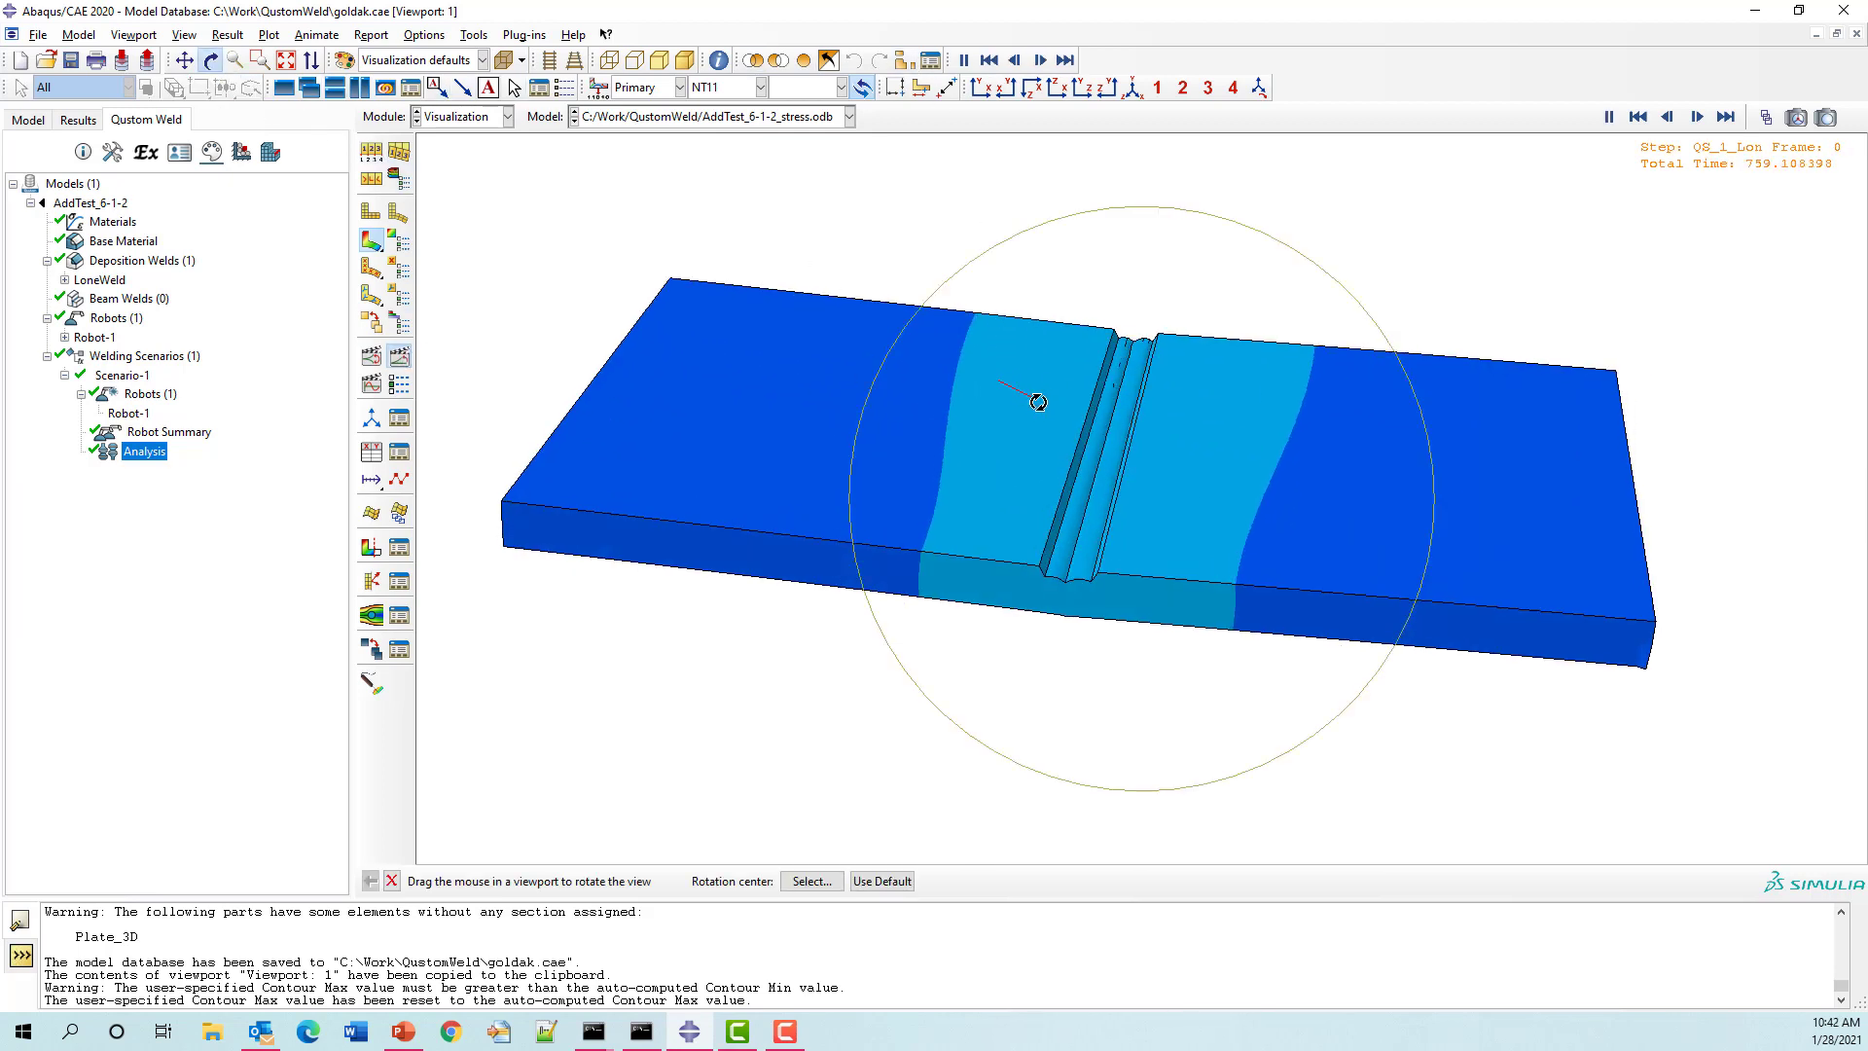
{"action": "left_click_drag", "start_coordinate": [1467, 620], "coordinate": [1460, 600]}
{"action": "left_click_drag", "start_coordinate": [1101, 616], "coordinate": [1099, 584]}
{"action": "scroll", "coordinate": [1099, 583], "scroll_direction": "up", "scroll_amount": 3}
{"action": "middle_click", "coordinate": [1096, 584]}
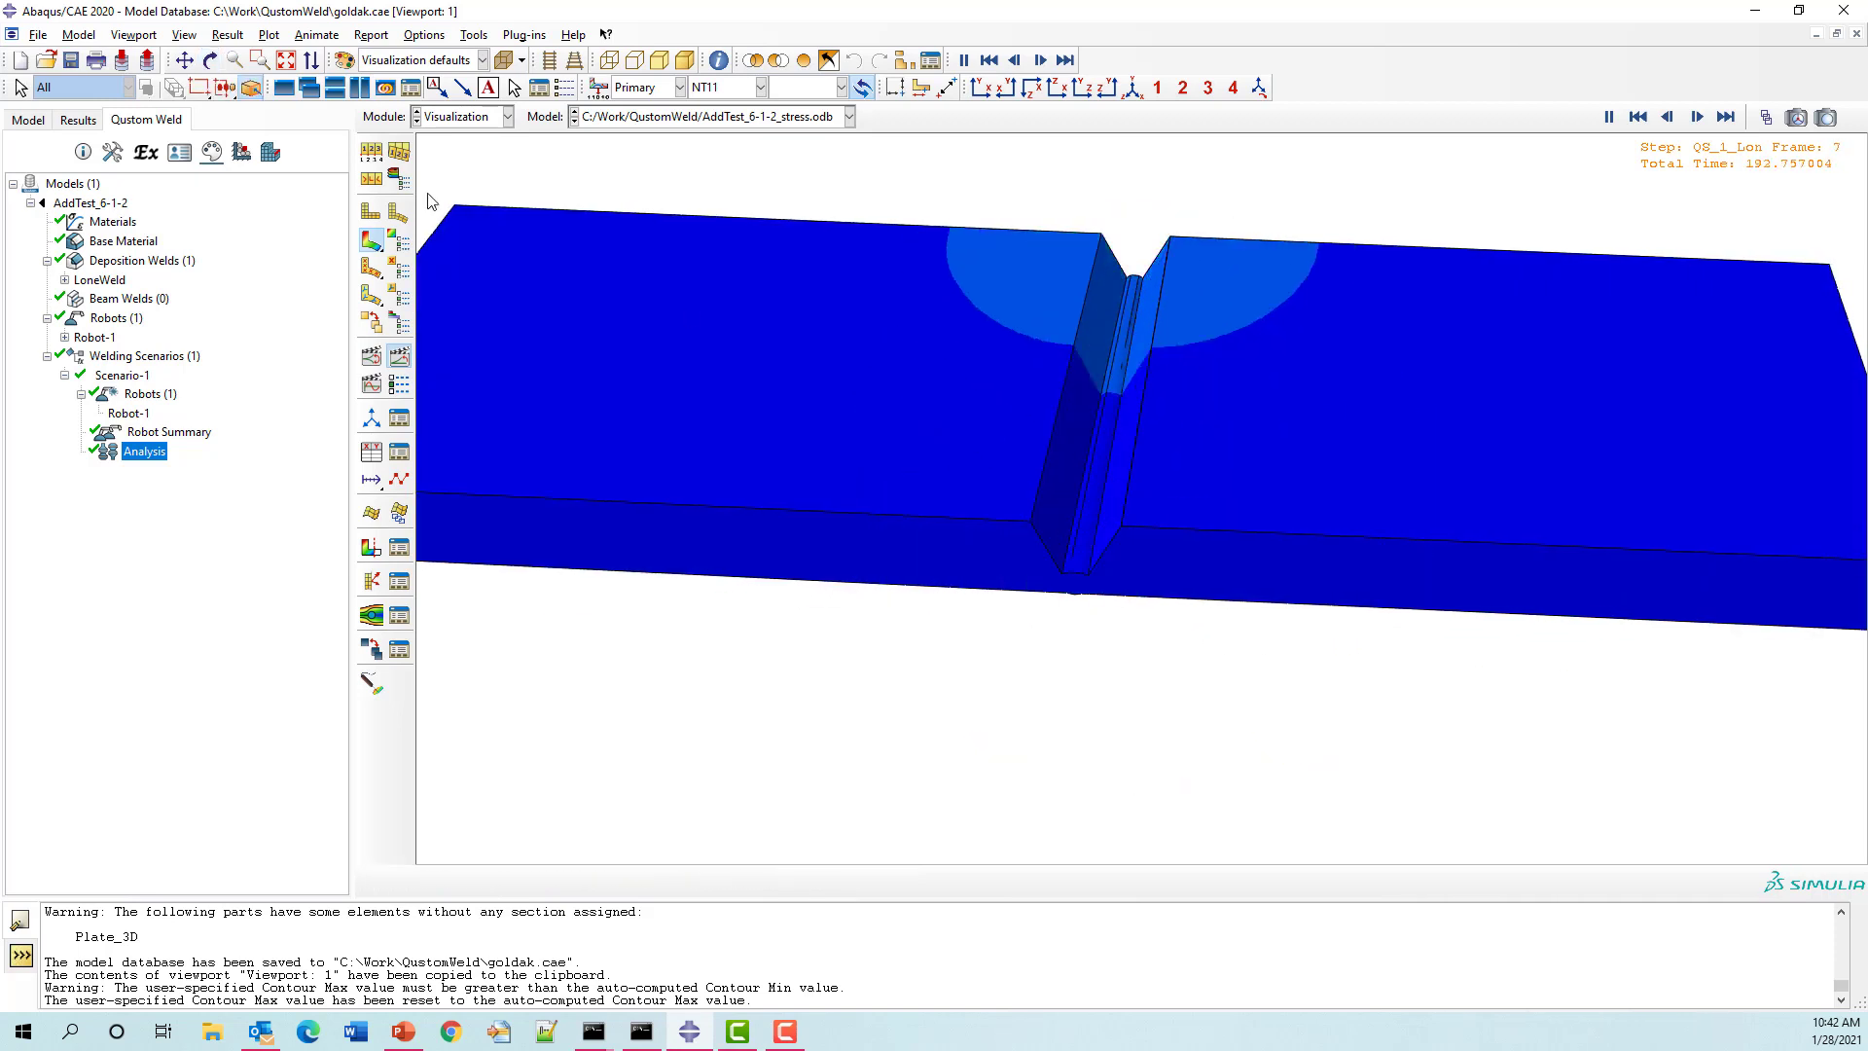
Step: Slow the looping time-history animation to a frame rate about a third of the way from slow to fast
{"action": "left_click", "coordinate": [372, 266]}
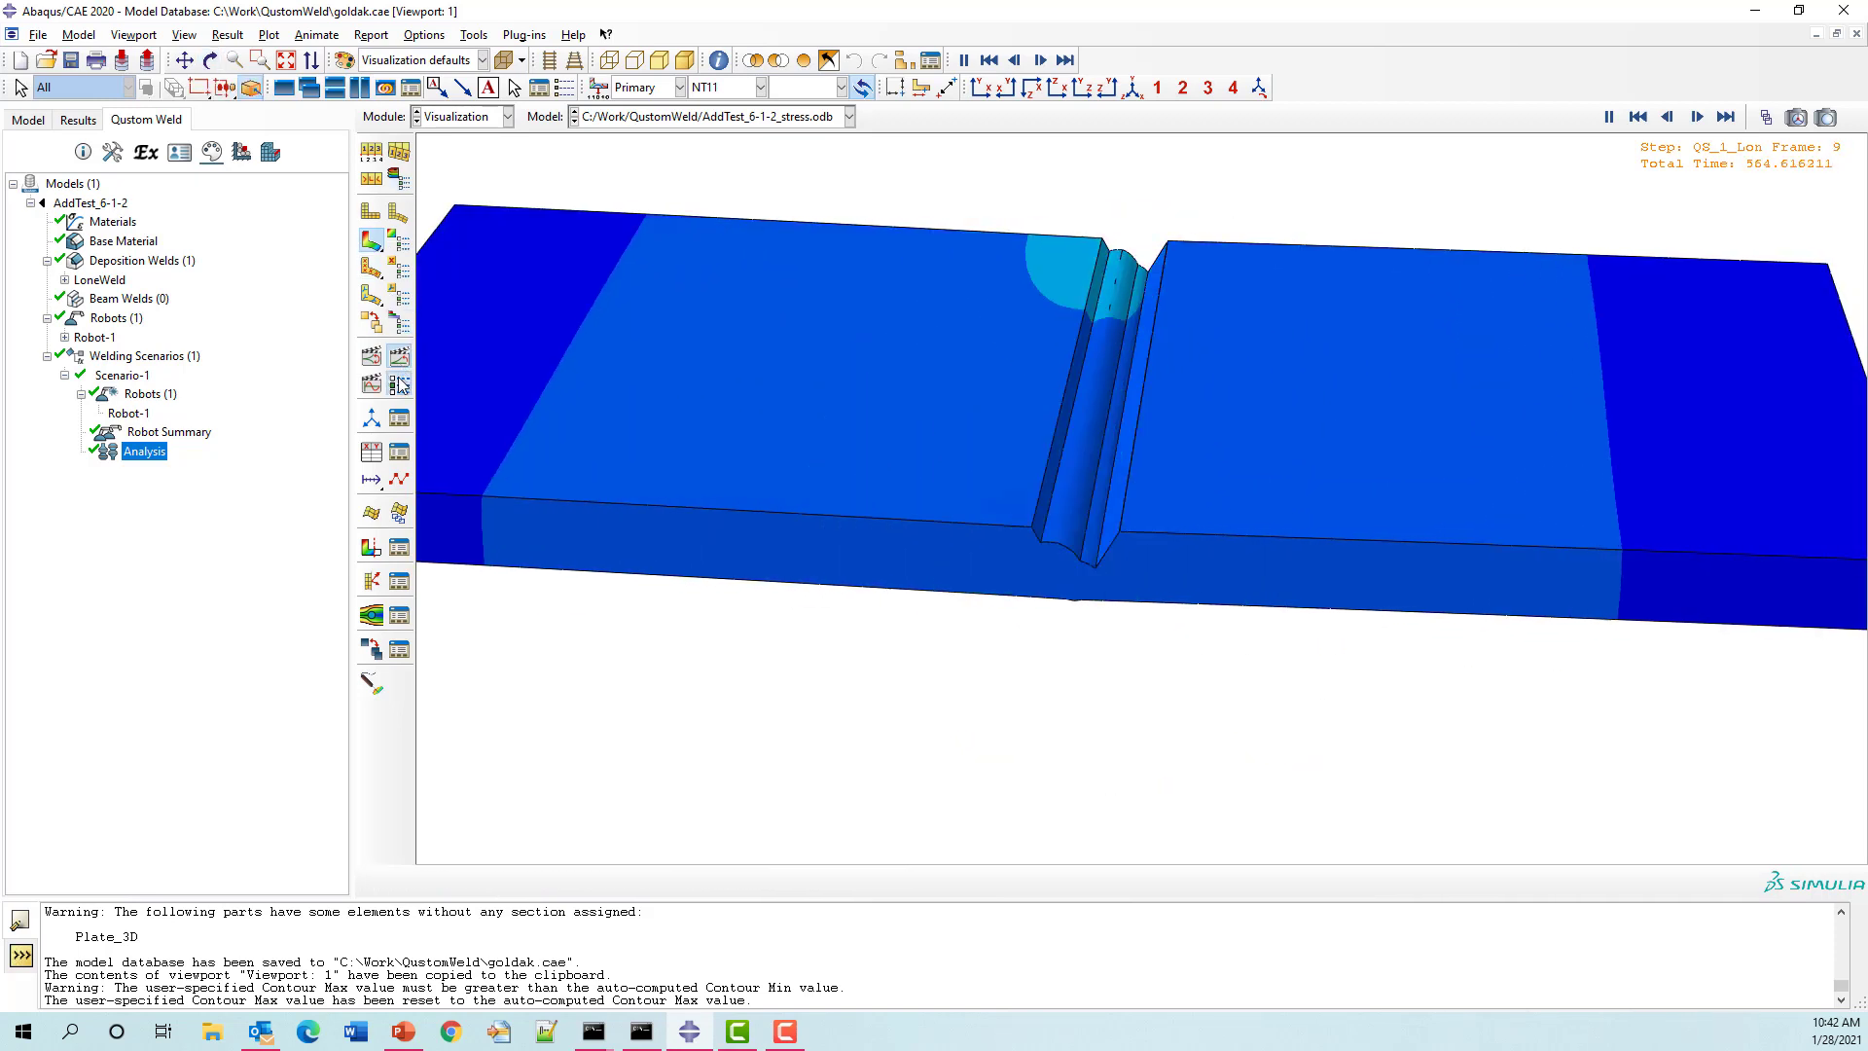
{"action": "left_click_drag", "start_coordinate": [349, 548], "coordinate": [102, 551]}
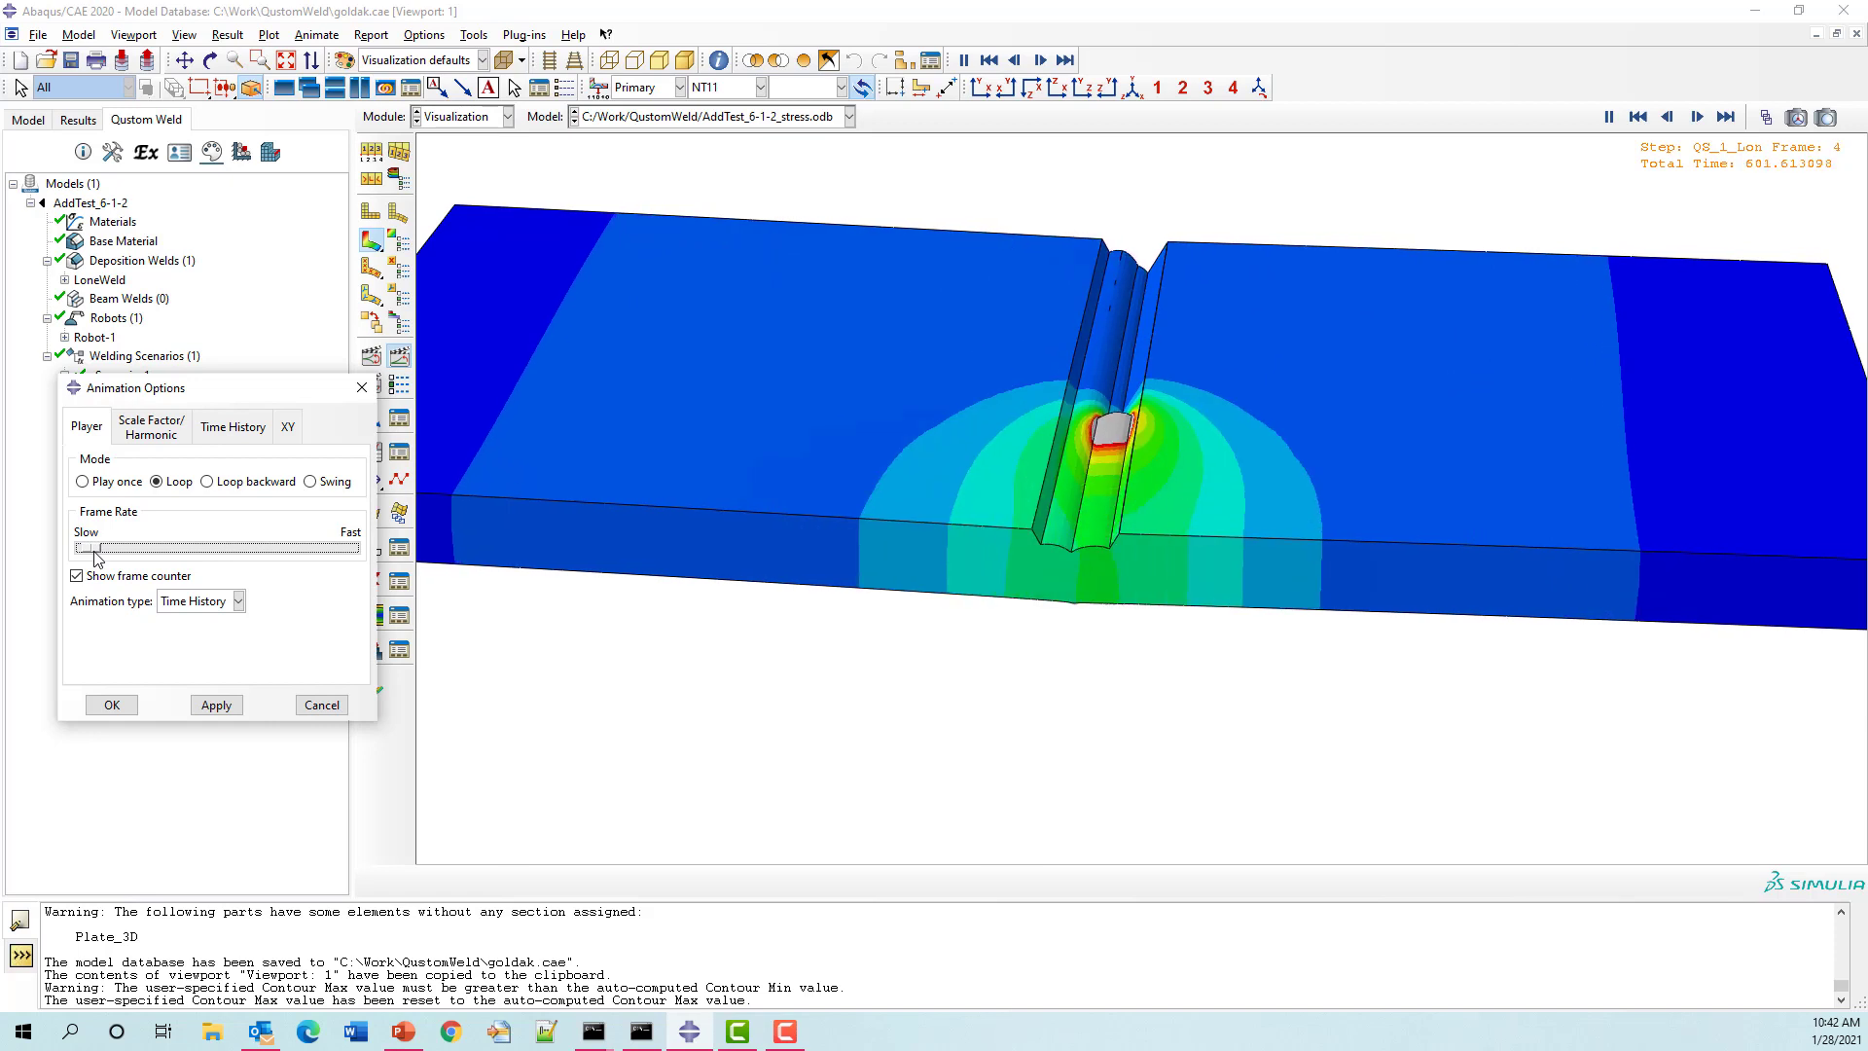
{"action": "left_click", "coordinate": [210, 707]}
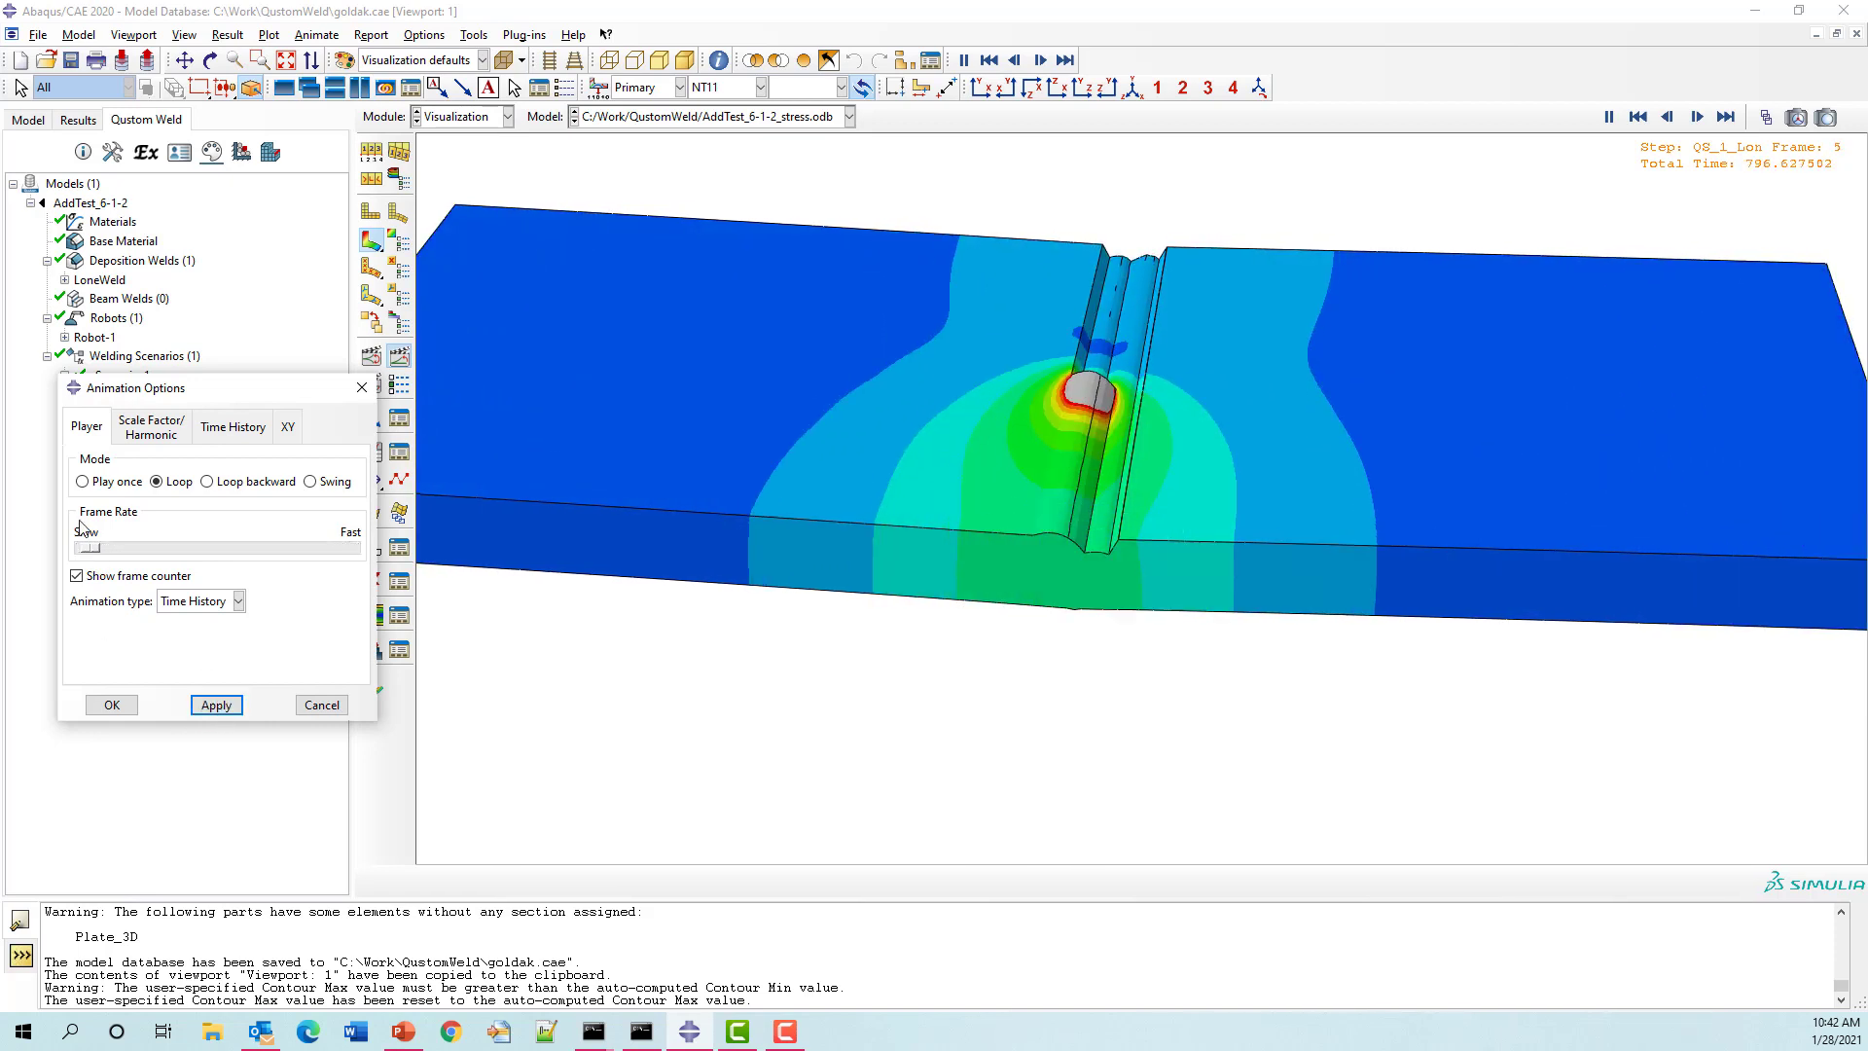
{"action": "left_click_drag", "start_coordinate": [90, 550], "coordinate": [158, 552]}
{"action": "left_click", "coordinate": [220, 706]}
{"action": "left_click", "coordinate": [113, 707]}
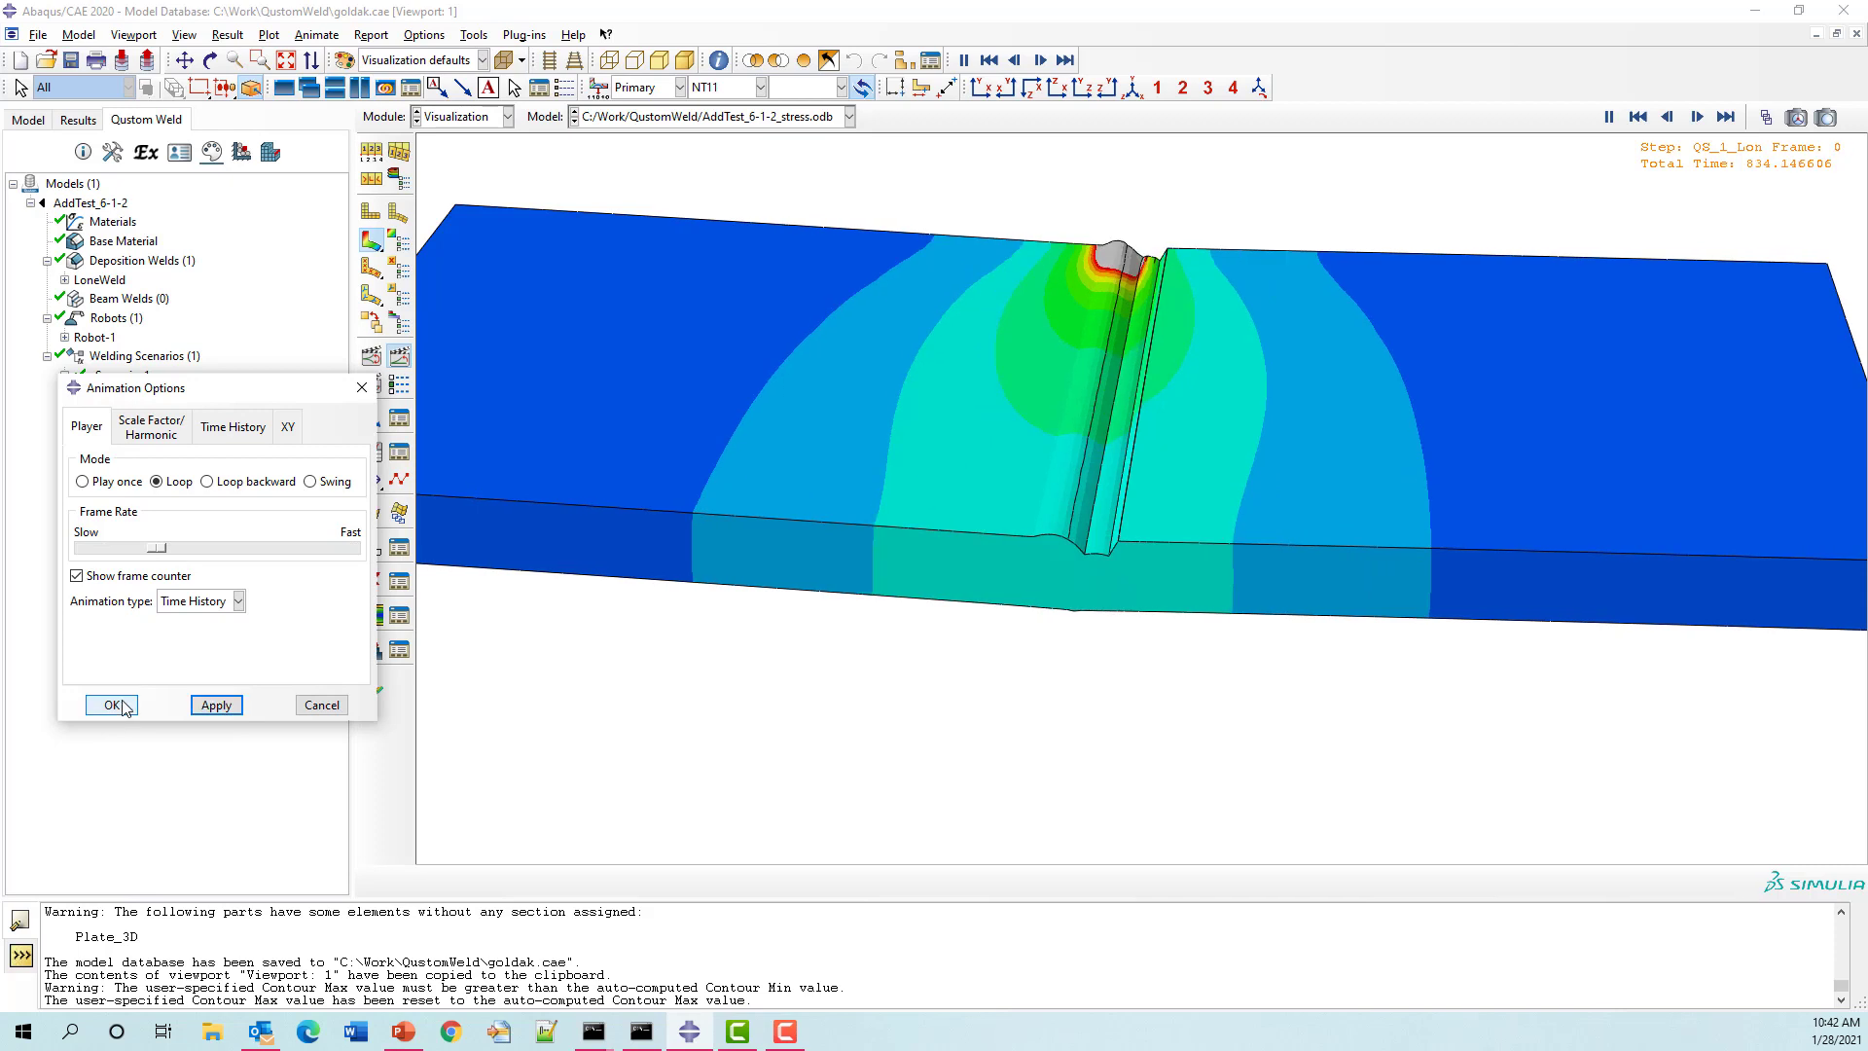
{"action": "left_click", "coordinate": [113, 707]}
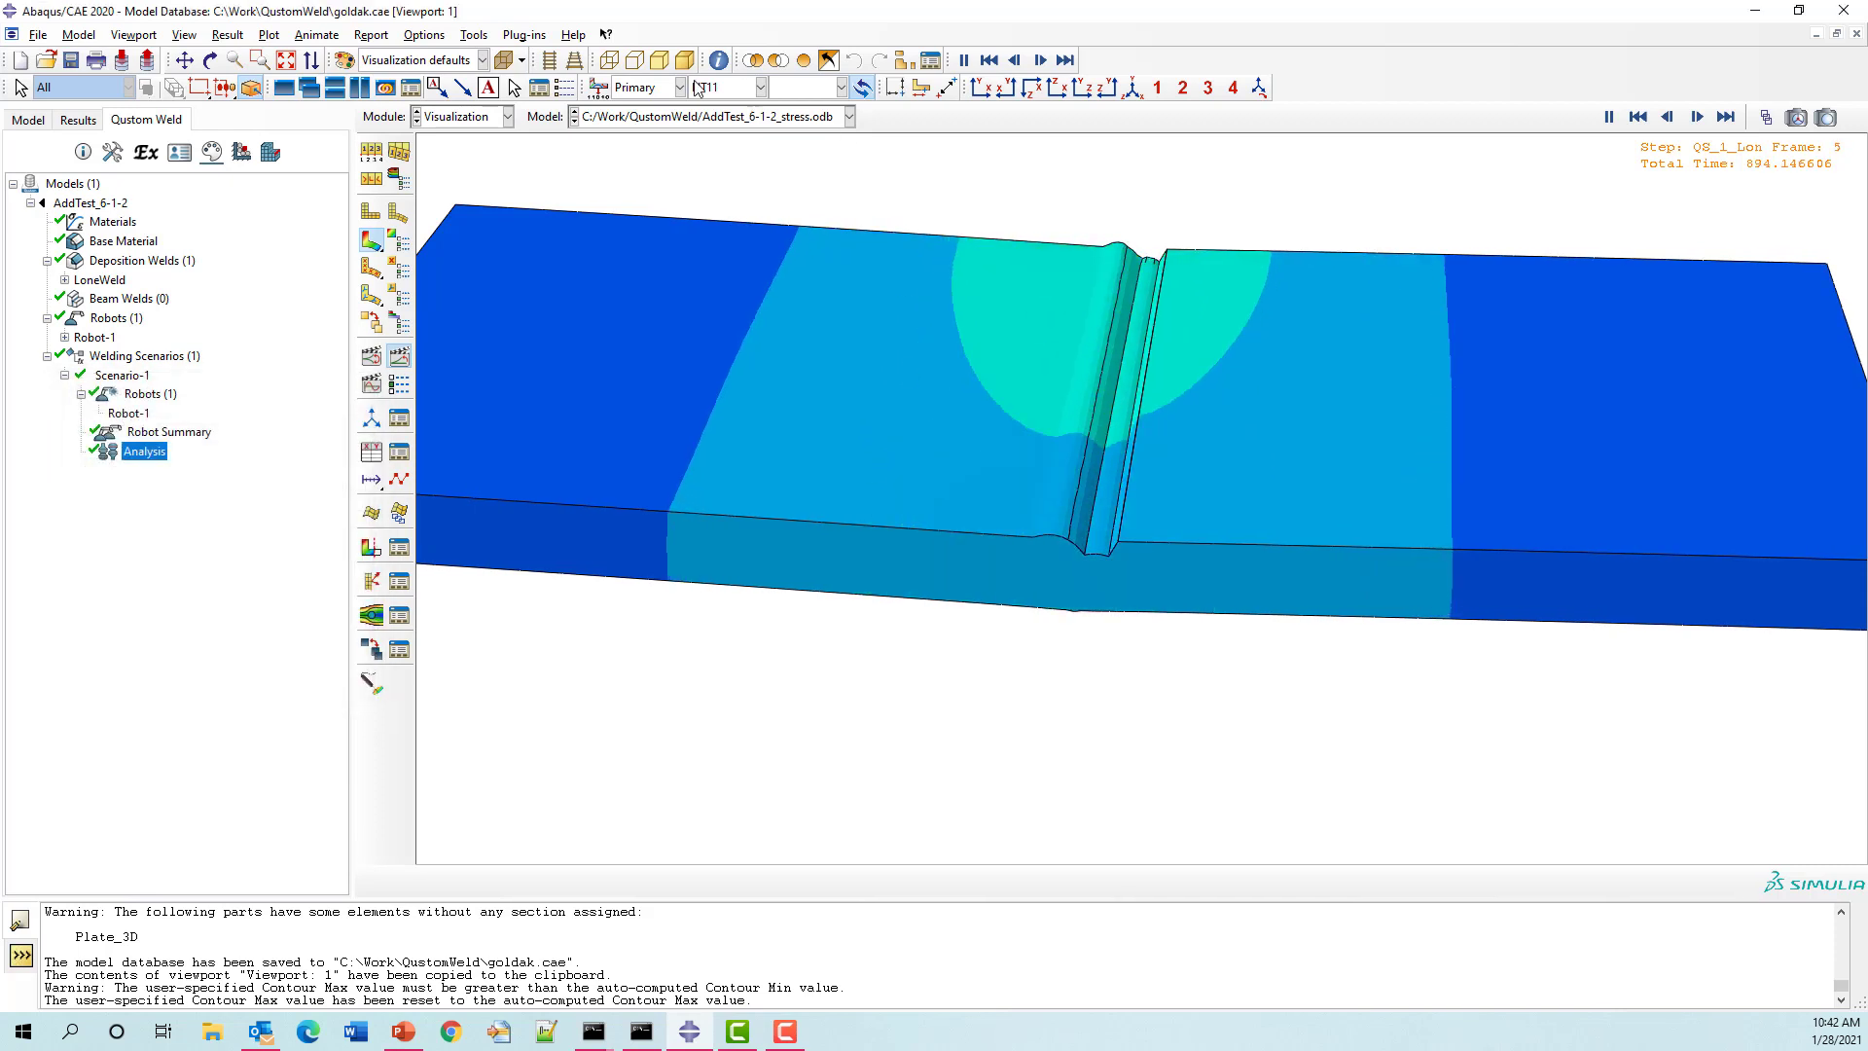
Step: Pause the animation while a bead is being deposited and examine the molten zone and the surrounding temperature contours
{"action": "left_click", "coordinate": [1613, 118]}
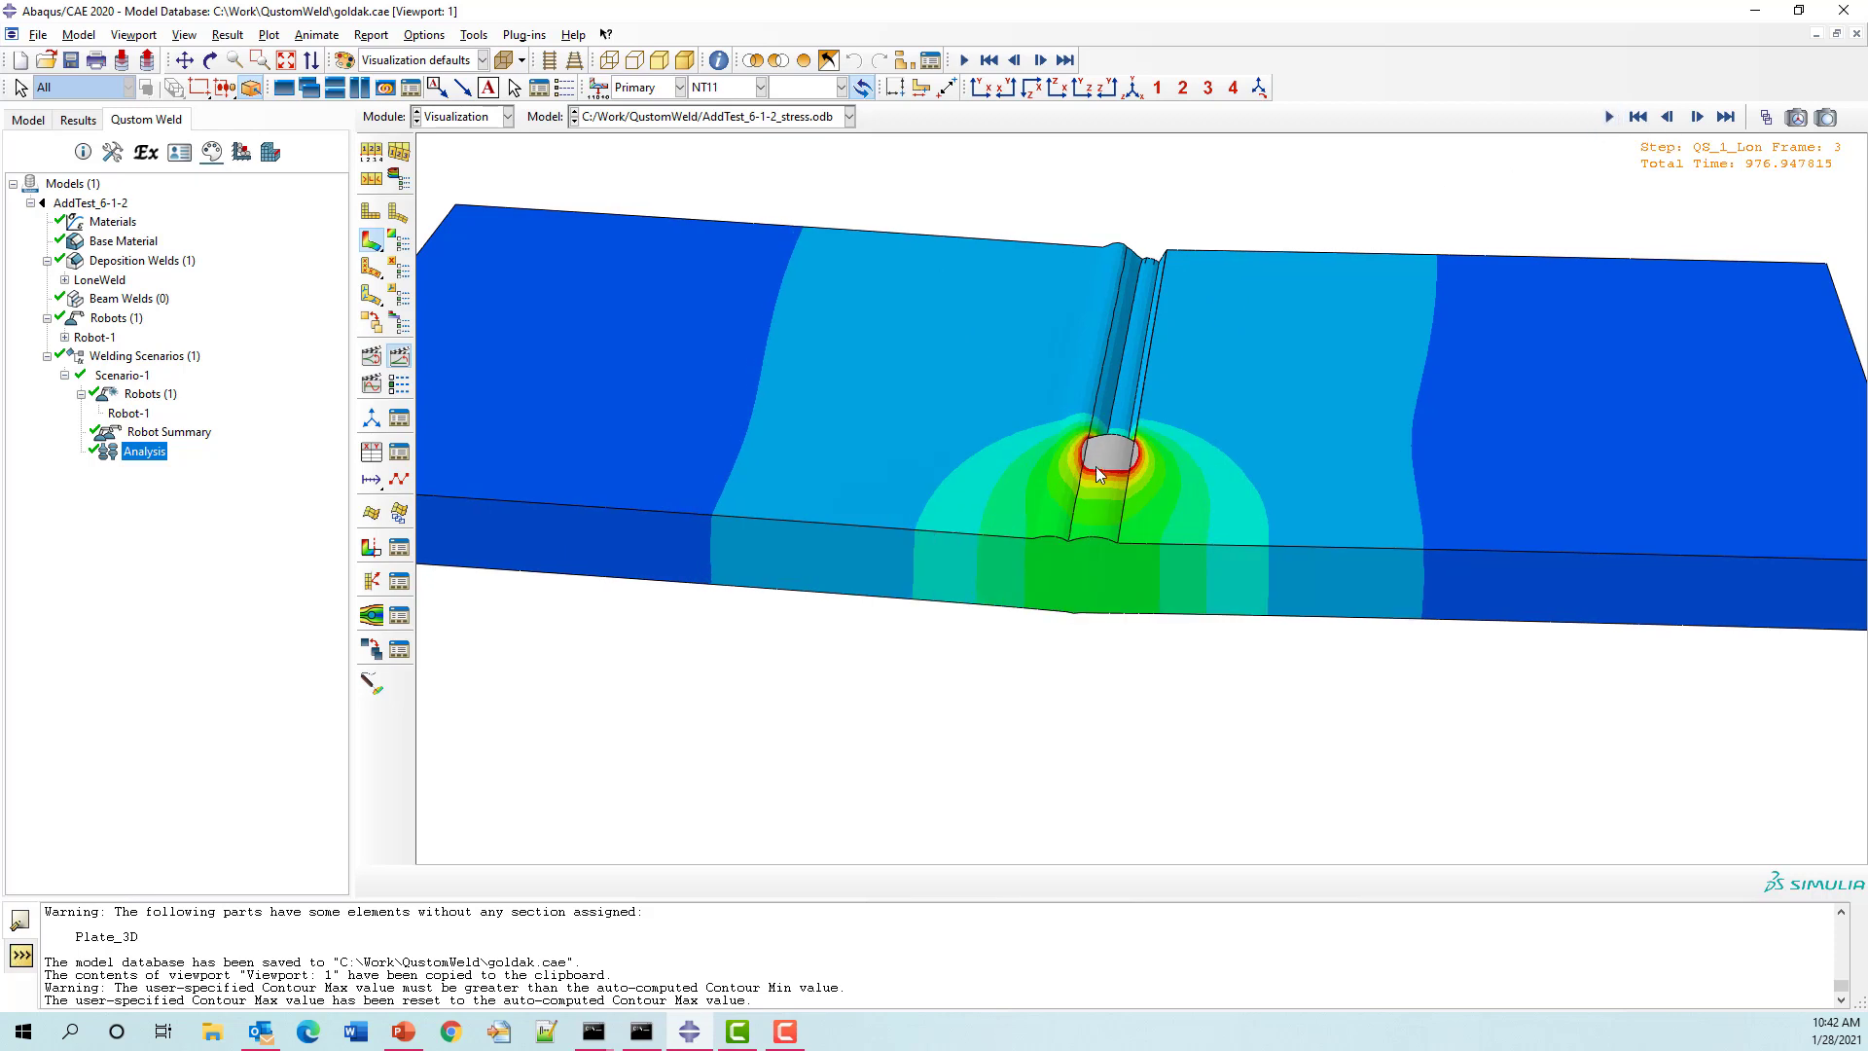
{"action": "scroll", "coordinate": [1136, 450], "scroll_direction": "up", "scroll_amount": 4}
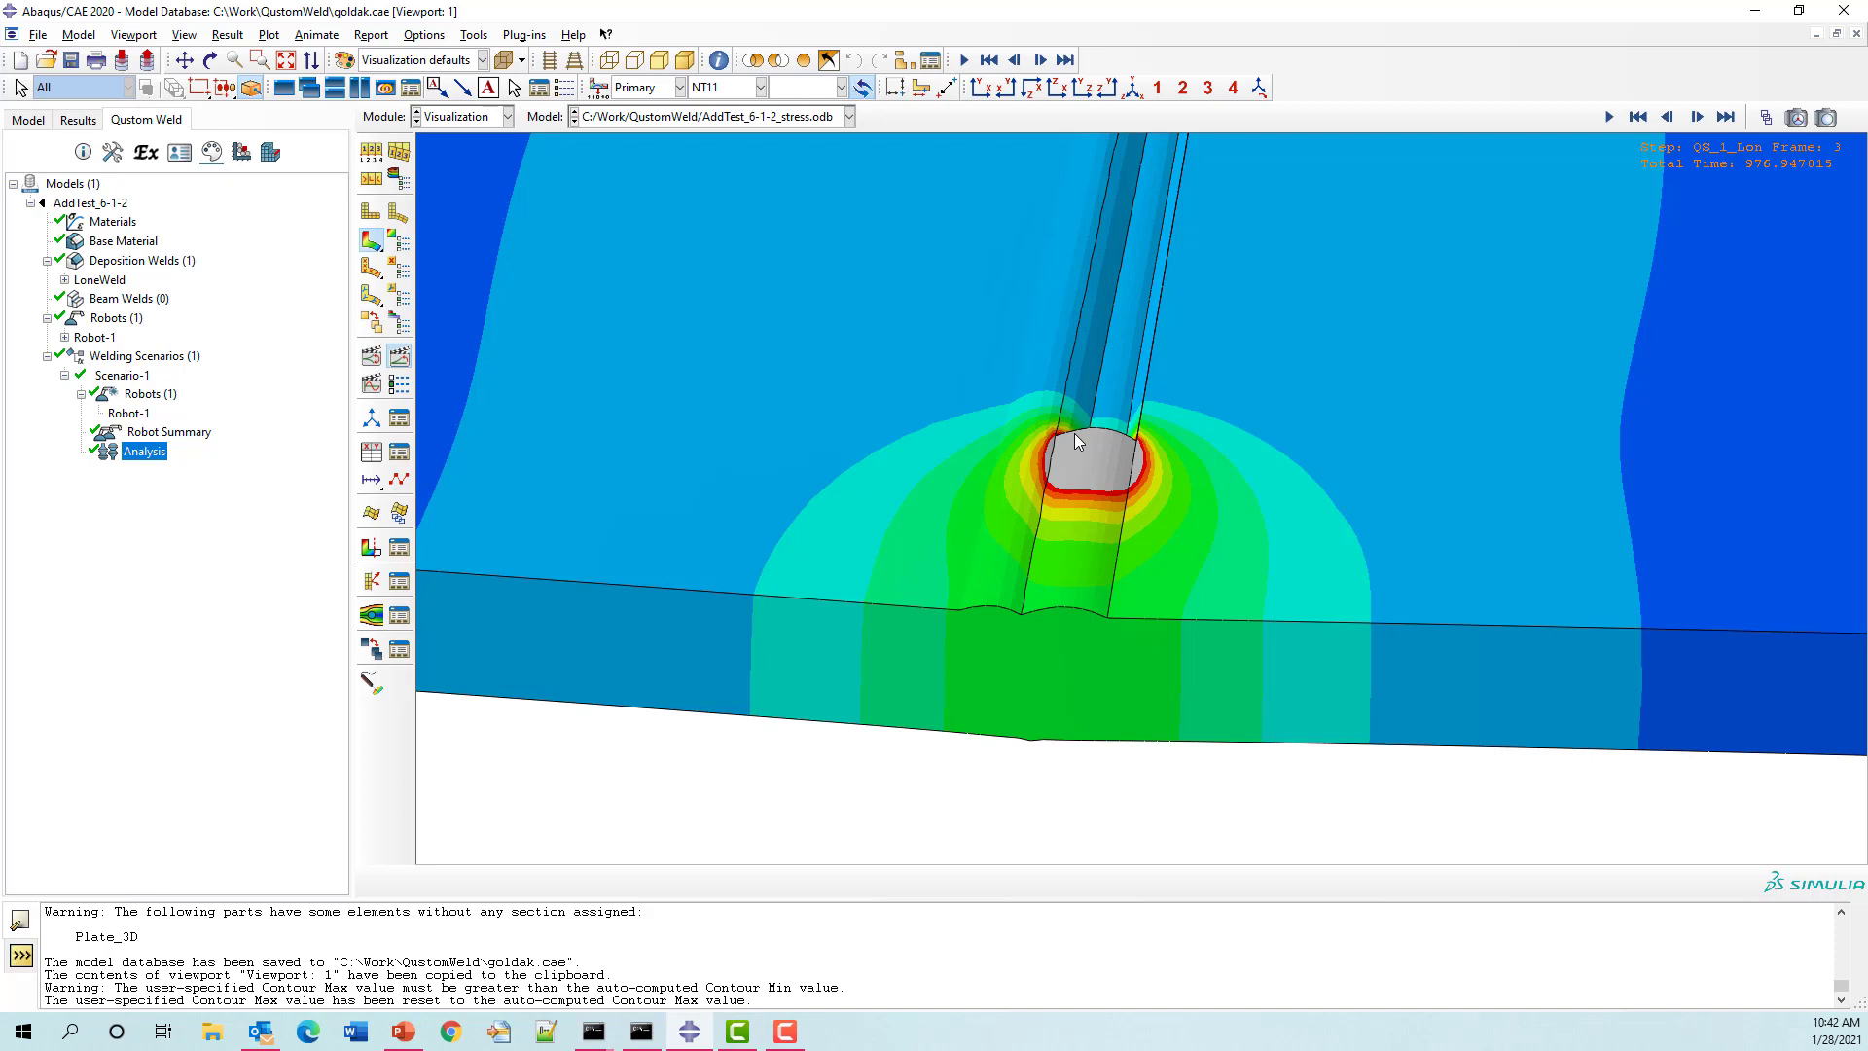
{"action": "scroll", "coordinate": [1060, 494], "scroll_direction": "down", "scroll_amount": 2}
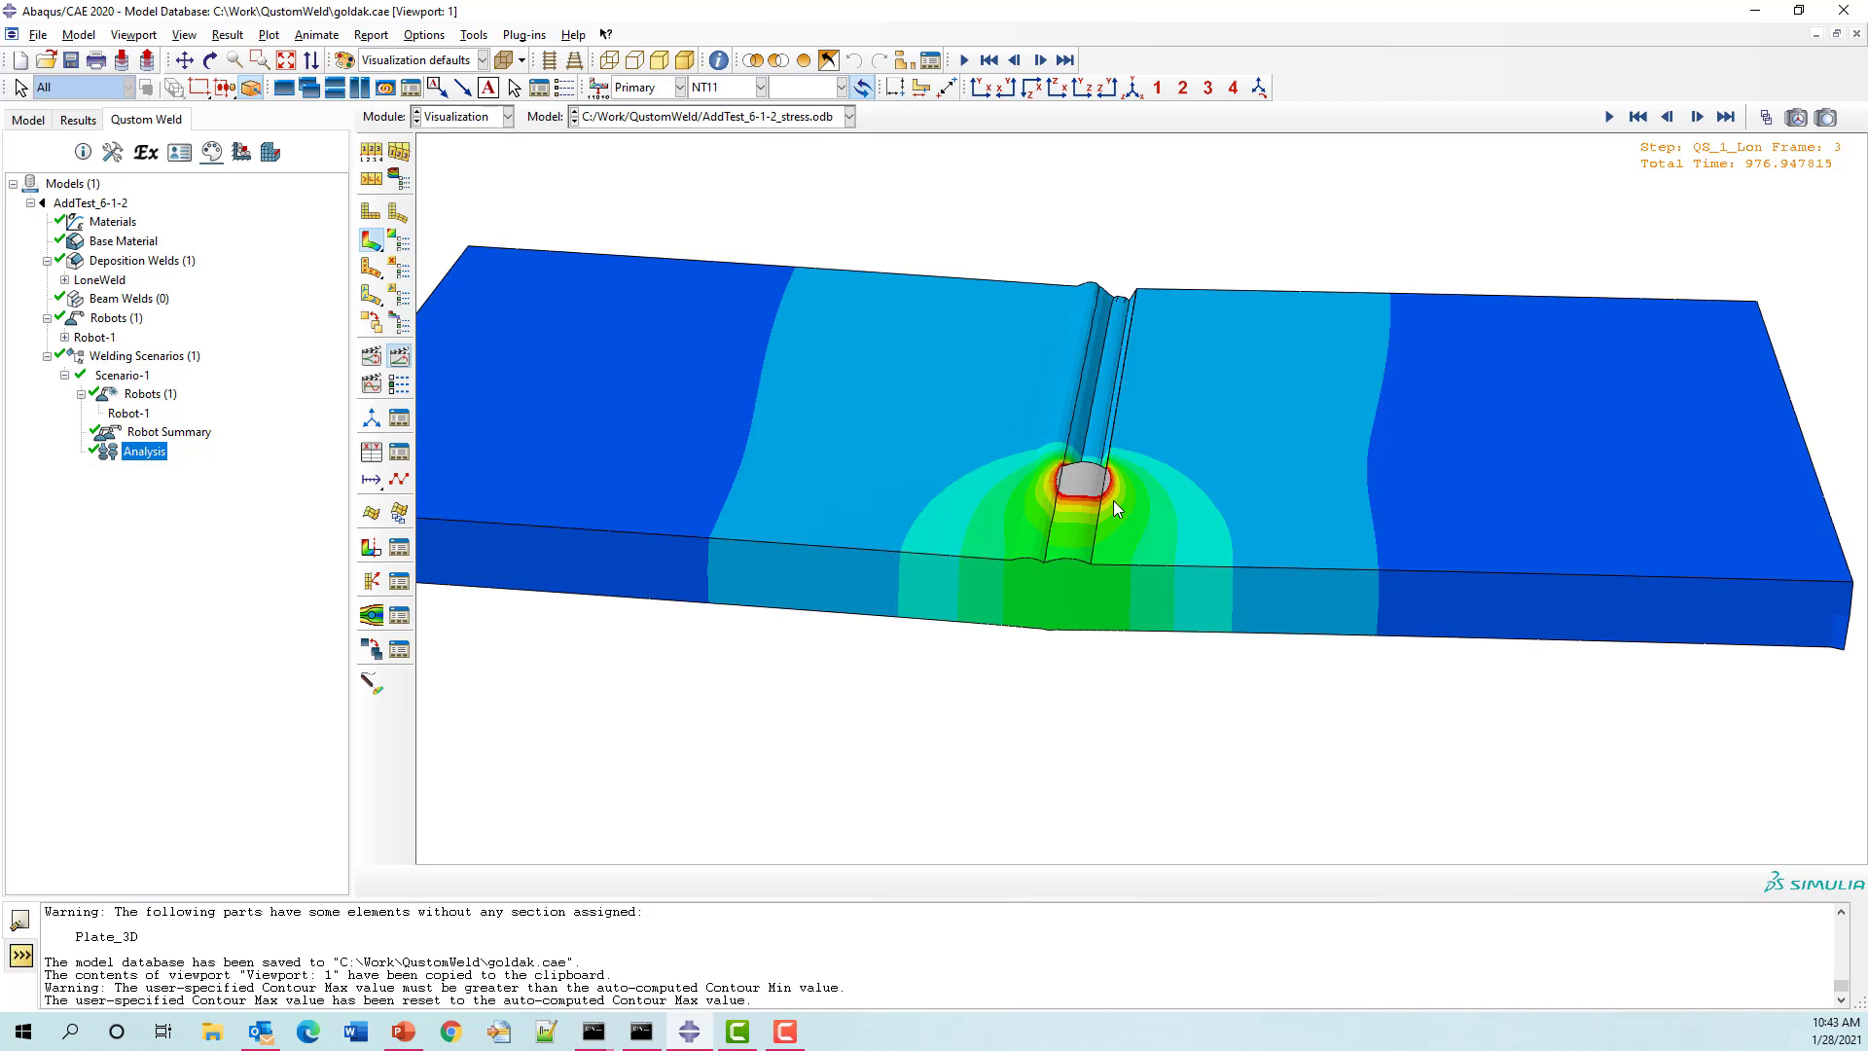
{"action": "scroll", "coordinate": [1138, 494], "scroll_direction": "down", "scroll_amount": 2}
{"action": "scroll", "coordinate": [1152, 493], "scroll_direction": "down", "scroll_amount": 1}
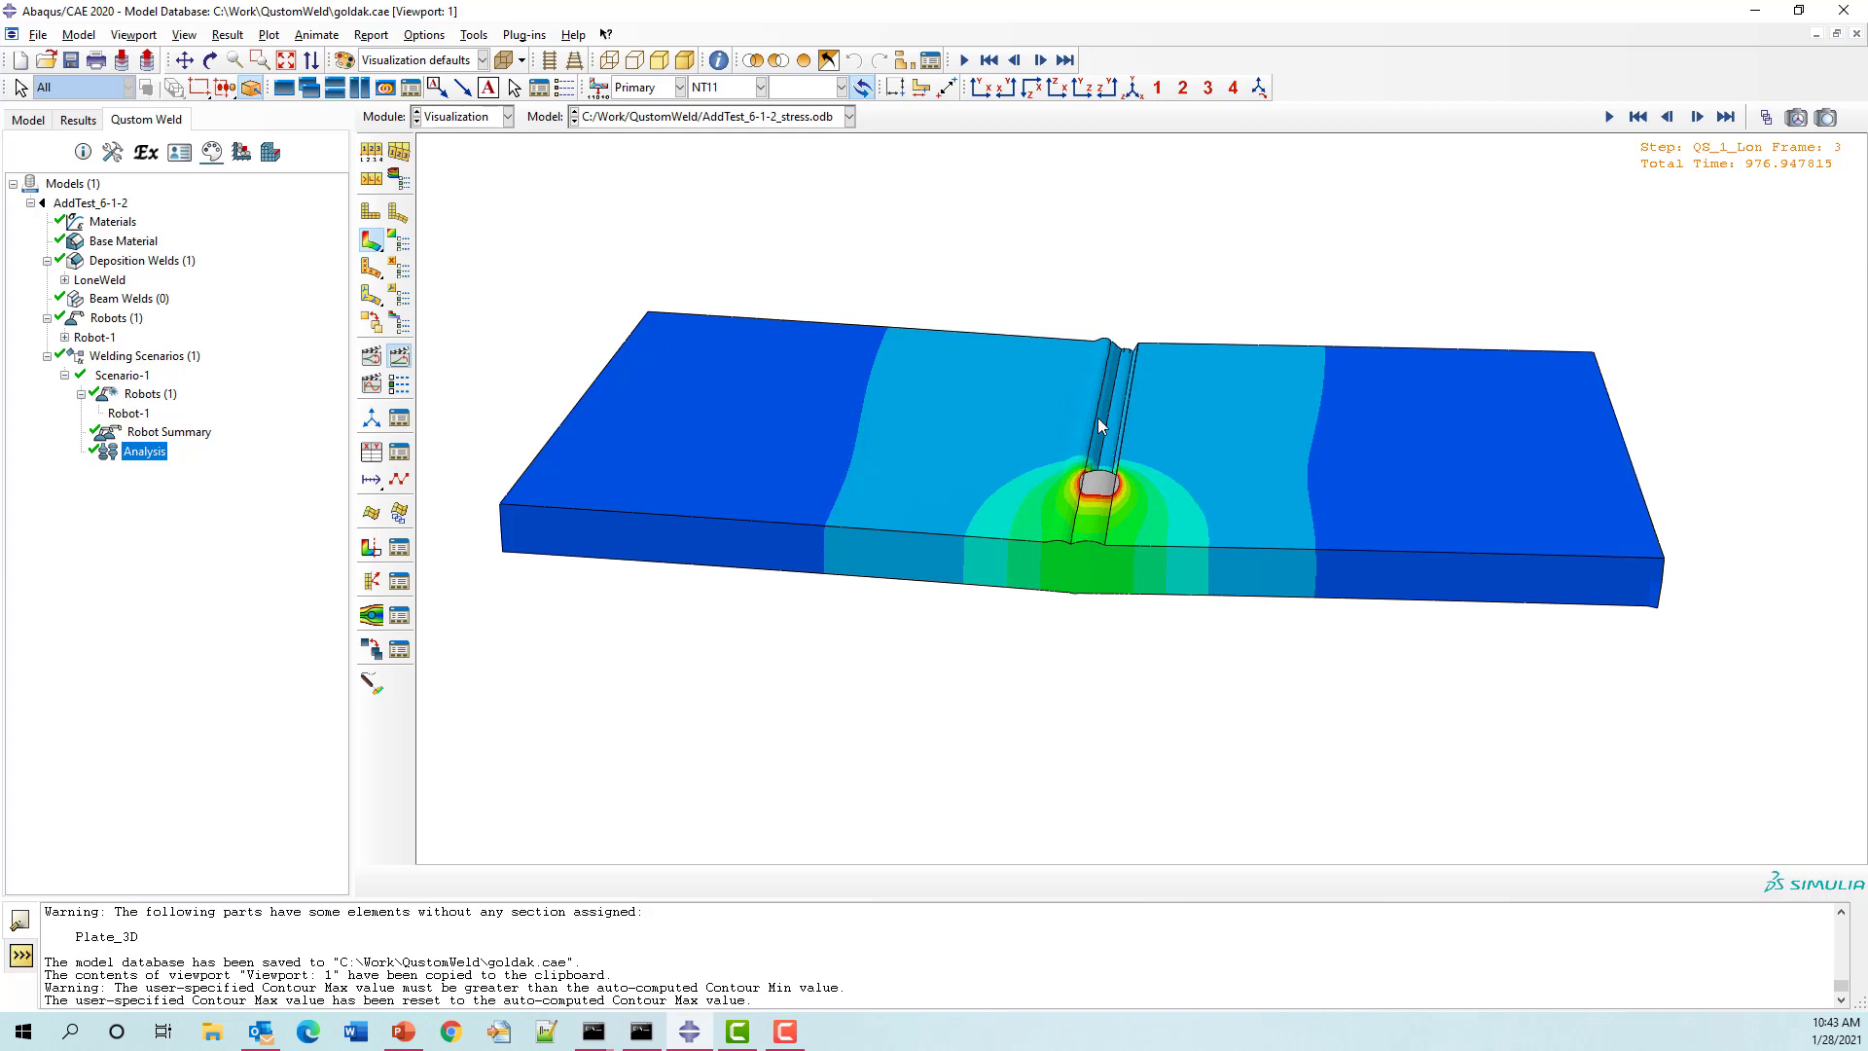
Step: Display the PEEQ plastic strain contours with the maximum limit set to auto-compute
{"action": "left_click", "coordinate": [721, 87]}
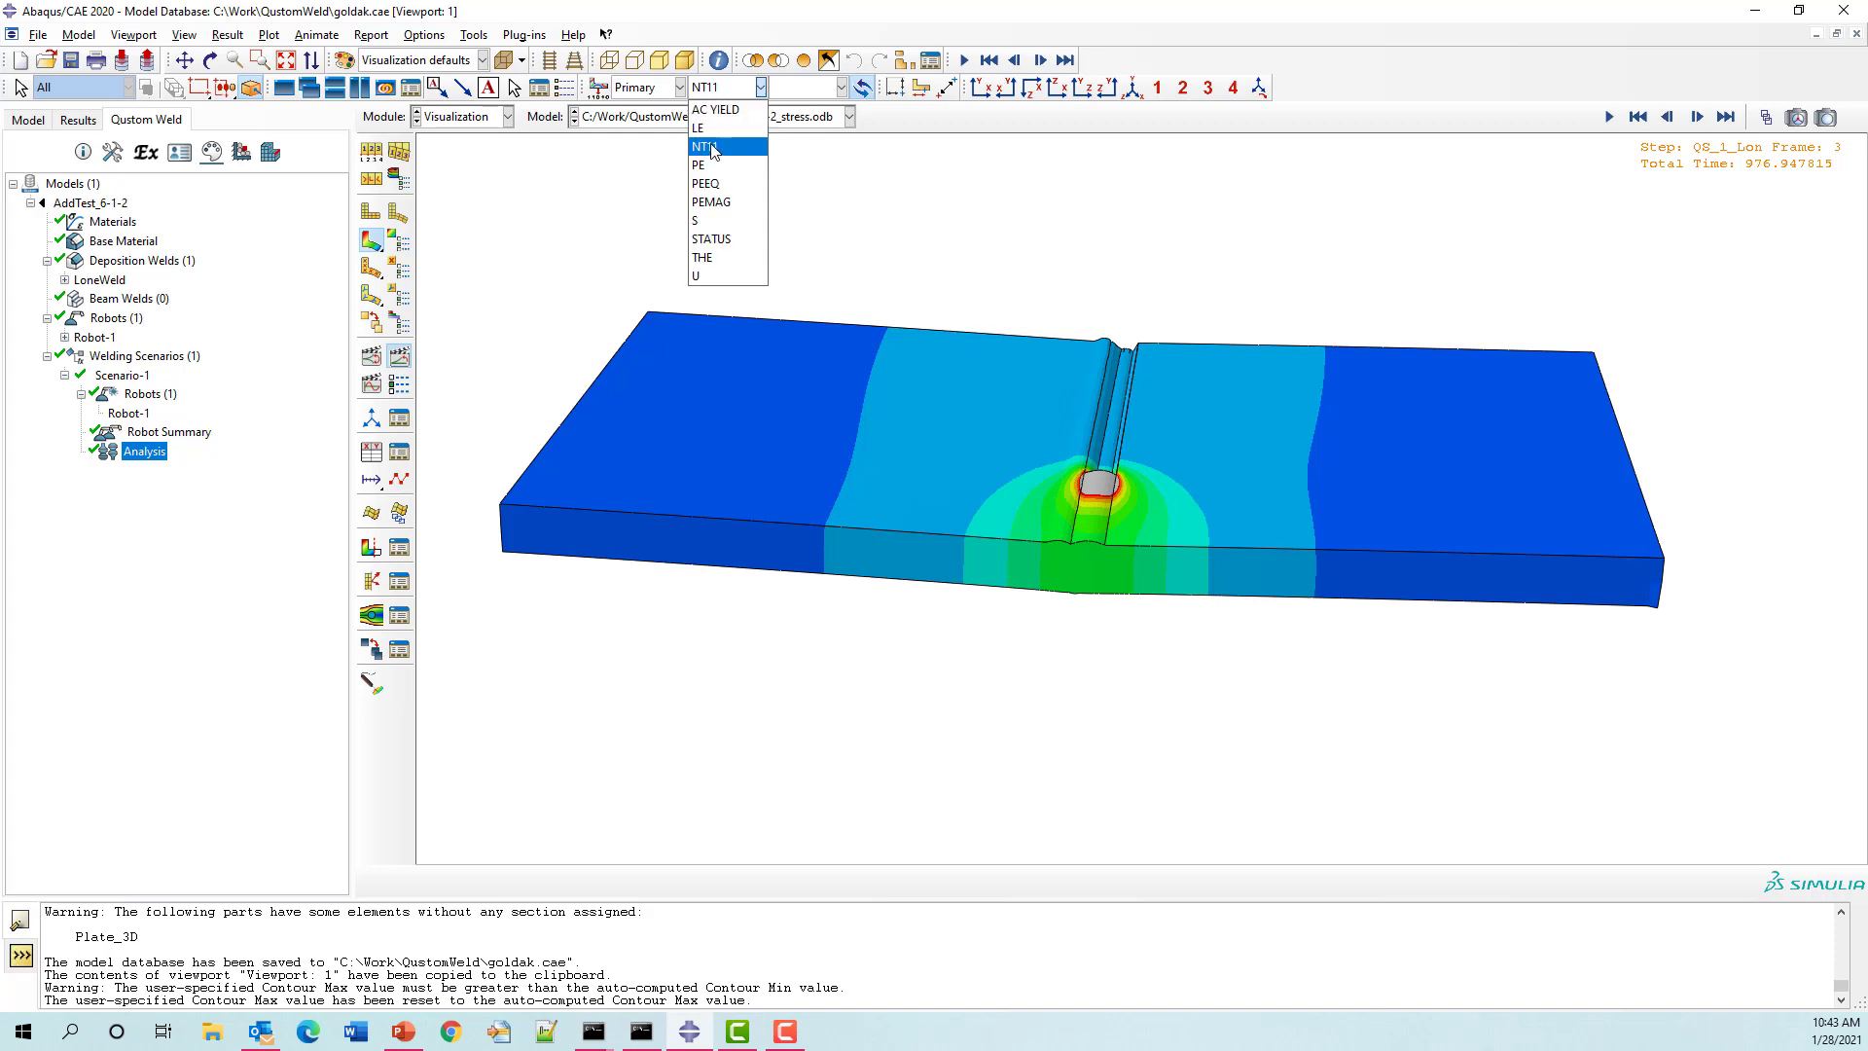
{"action": "left_click", "coordinate": [715, 182]}
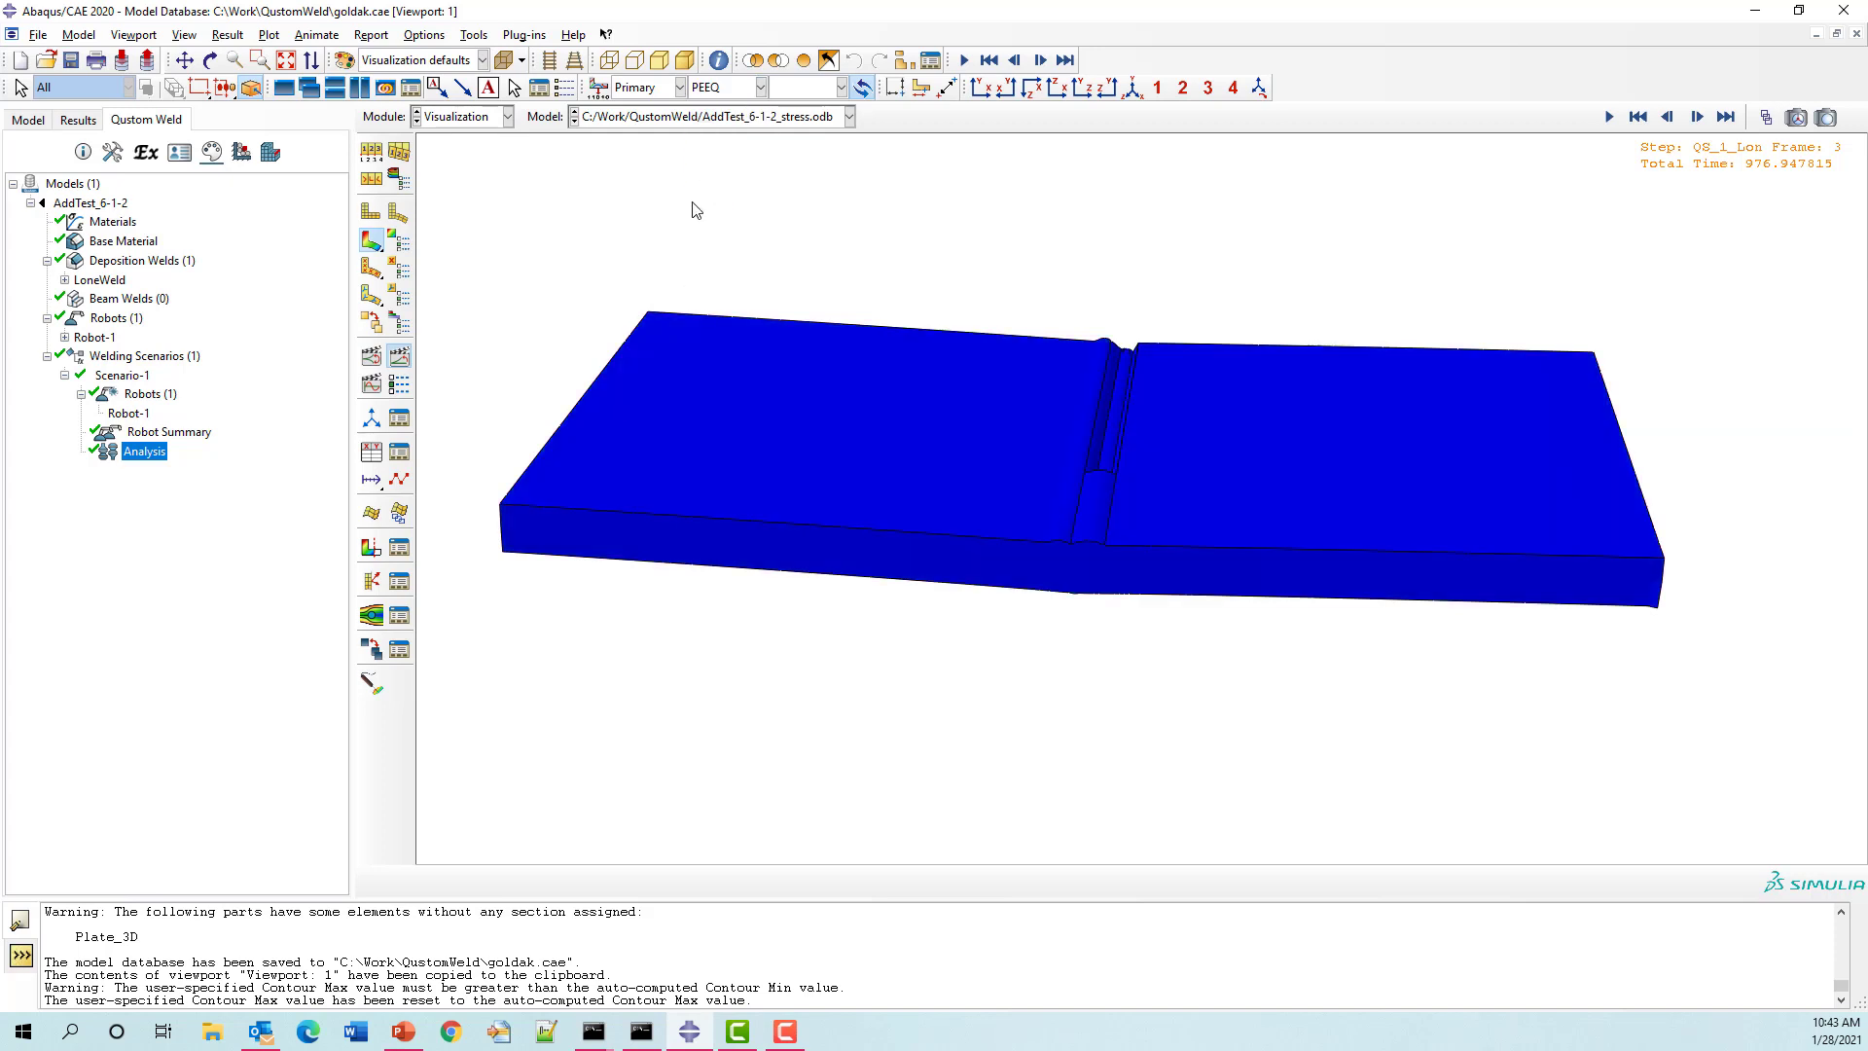
{"action": "left_click", "coordinate": [735, 91]}
{"action": "left_click", "coordinate": [733, 93]}
{"action": "left_click", "coordinate": [399, 242]}
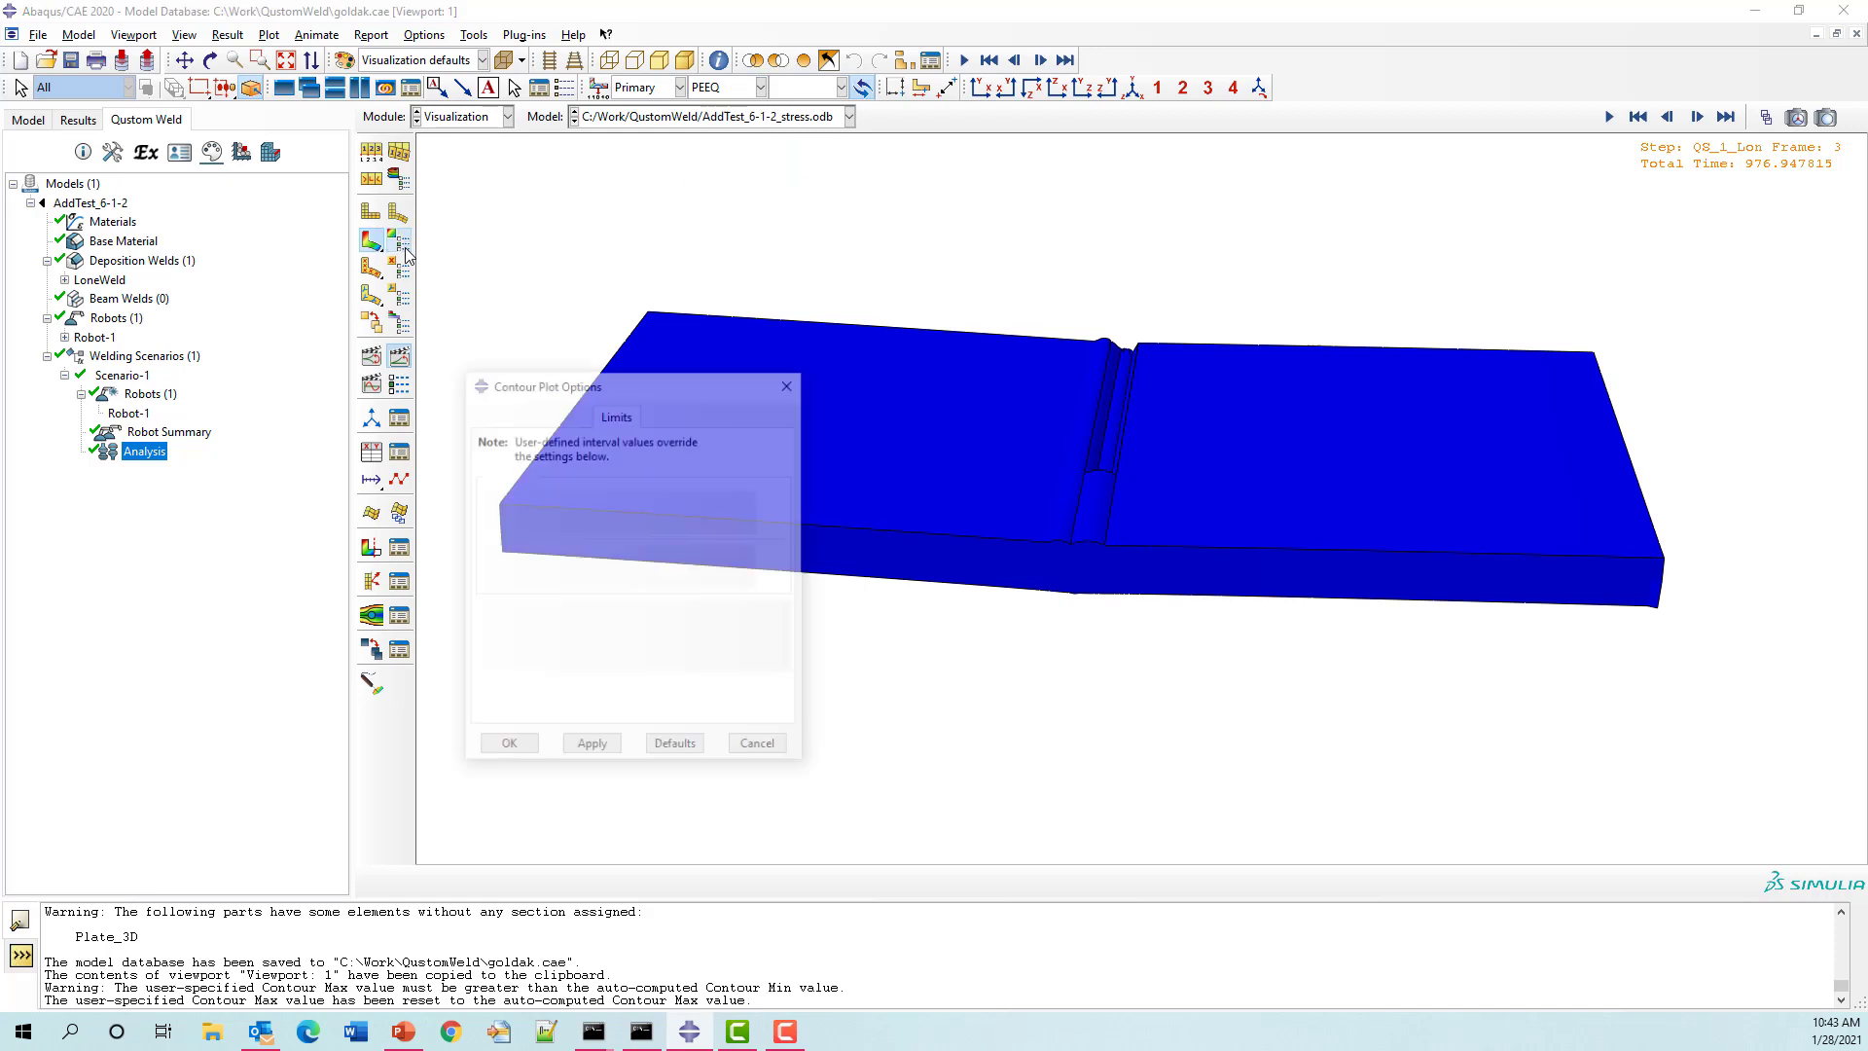
{"action": "left_click", "coordinate": [522, 500]}
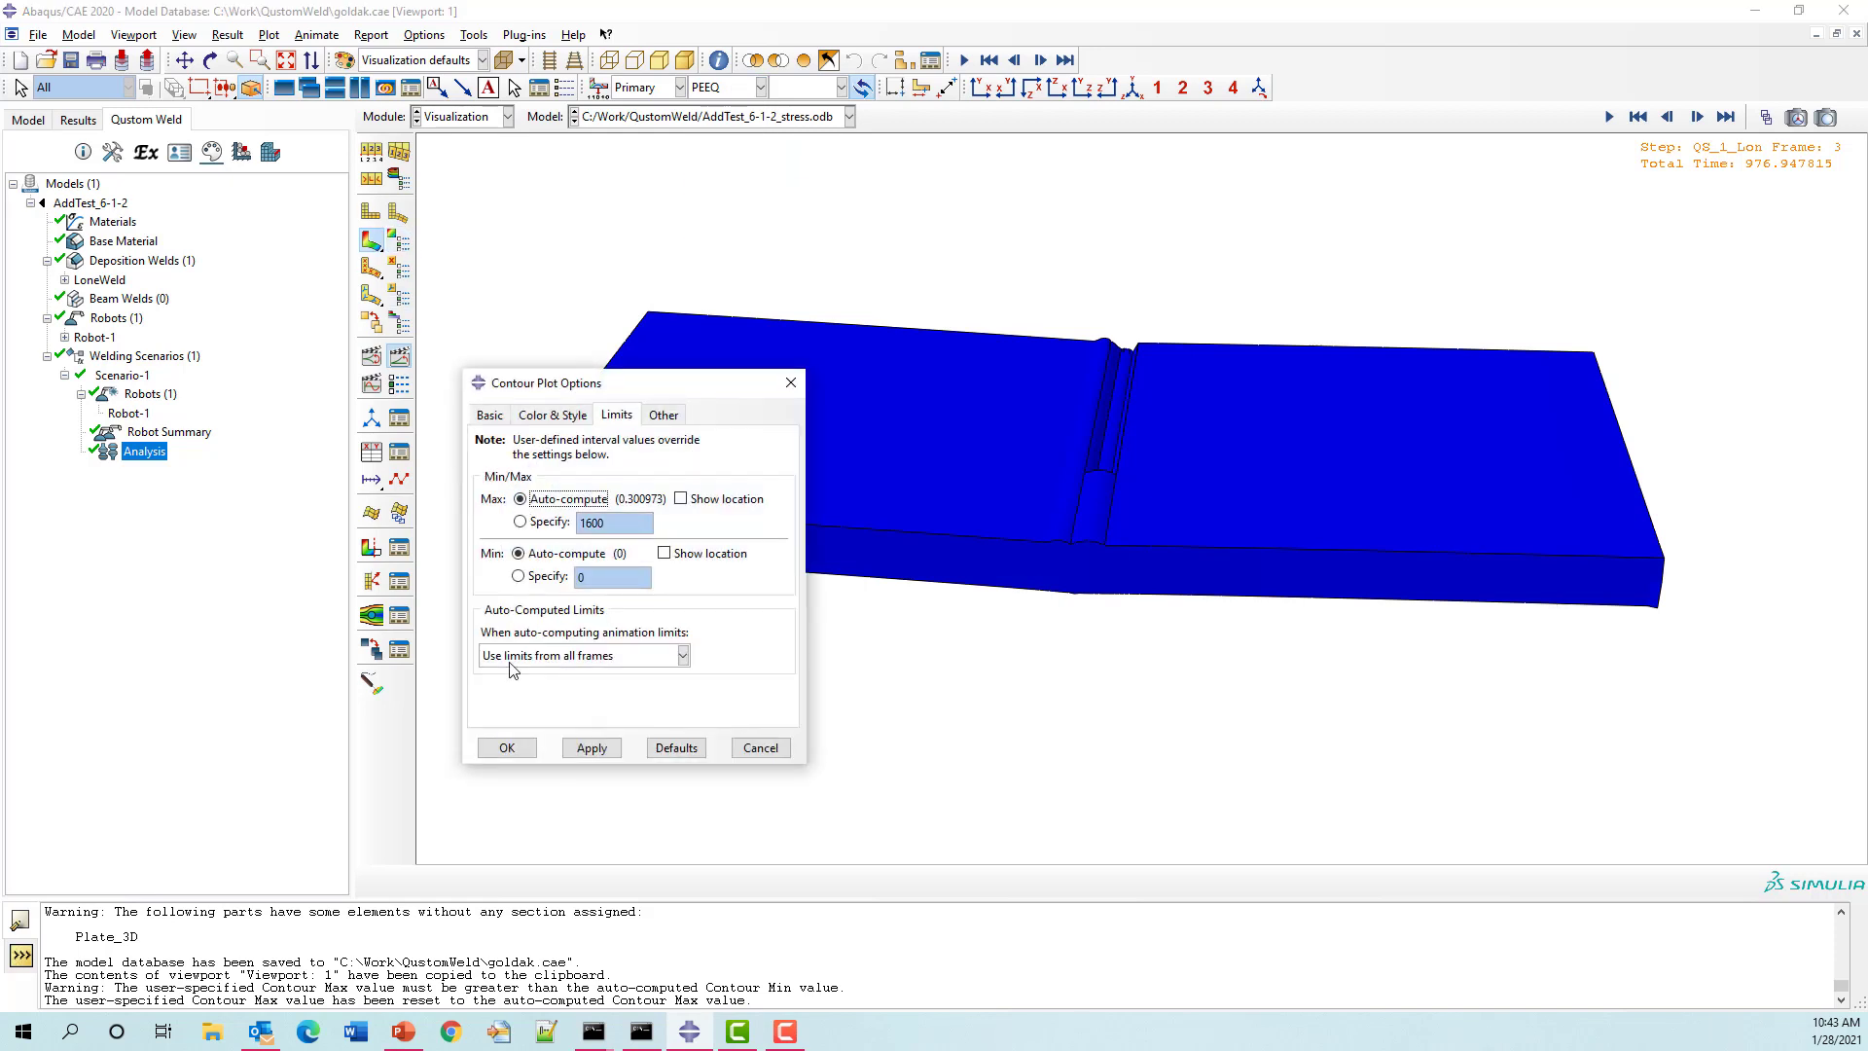
{"action": "left_click", "coordinate": [507, 749]}
Step: Display the Mises stress contours and play their time-history animation
{"action": "left_click", "coordinate": [740, 91]}
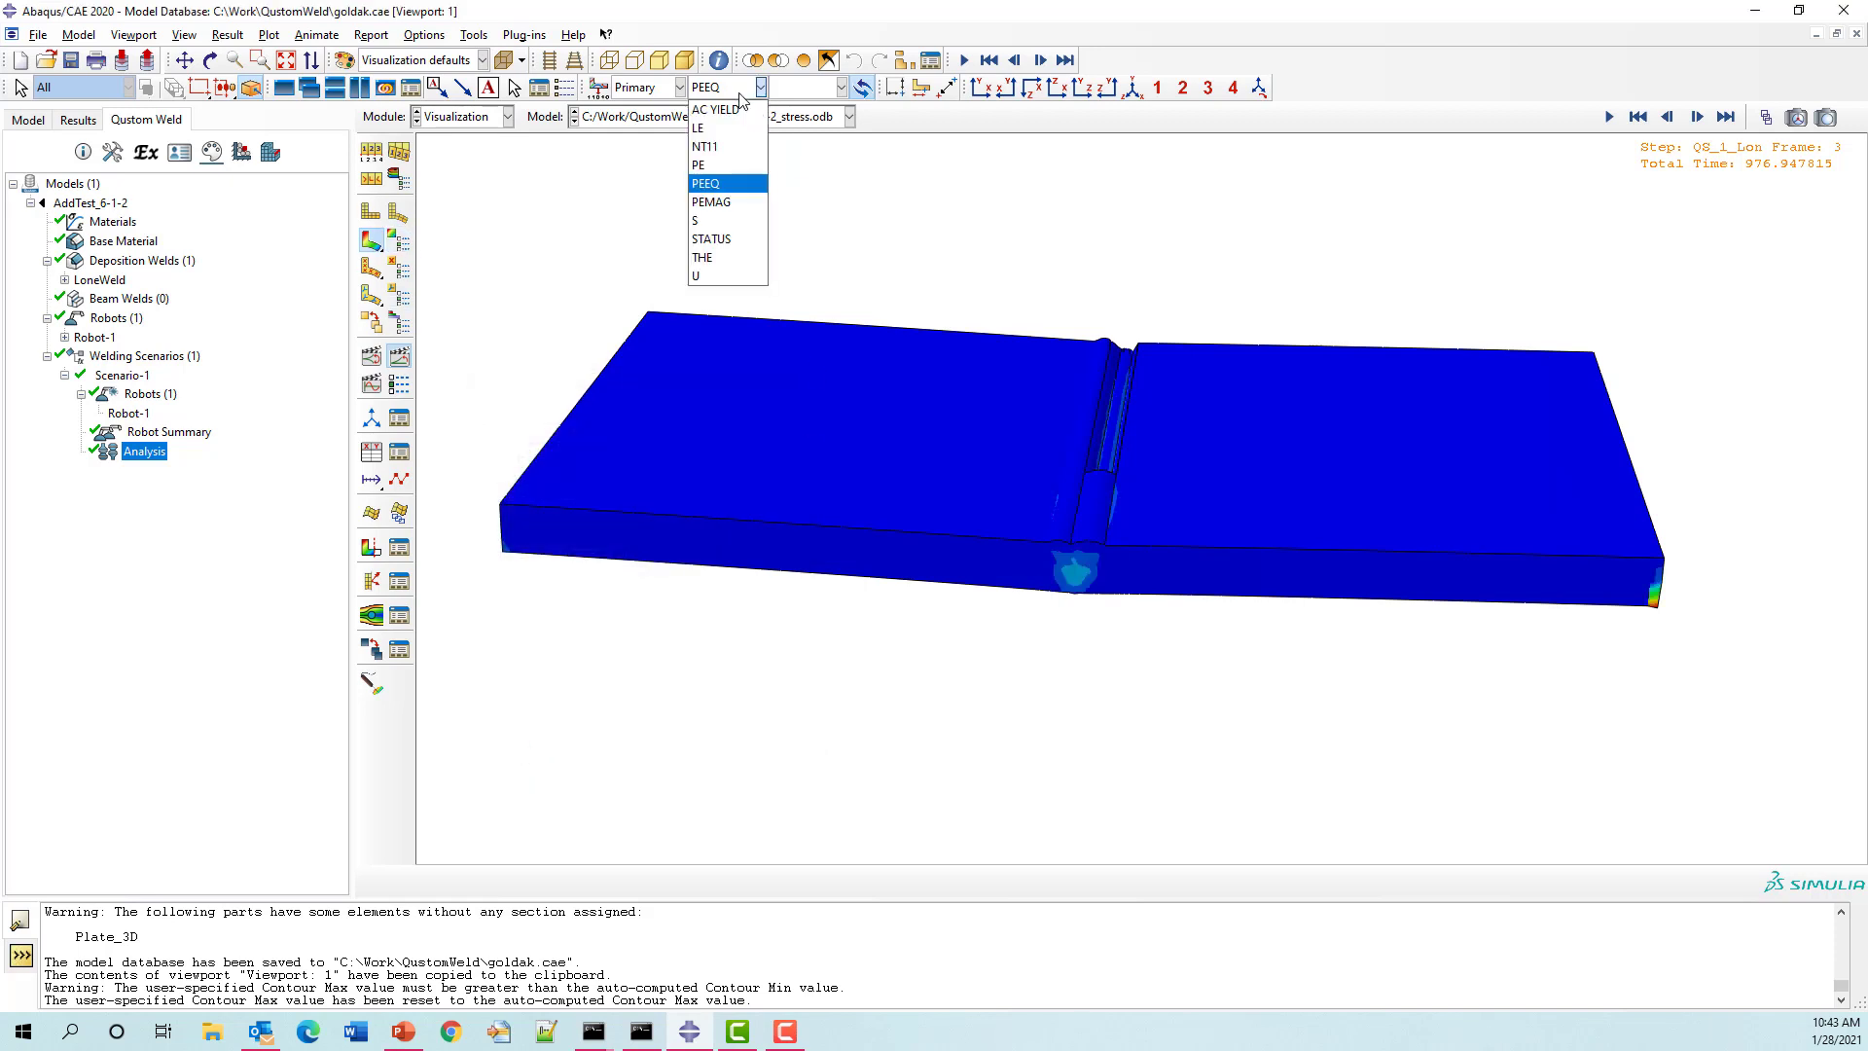
{"action": "left_click", "coordinate": [706, 223]}
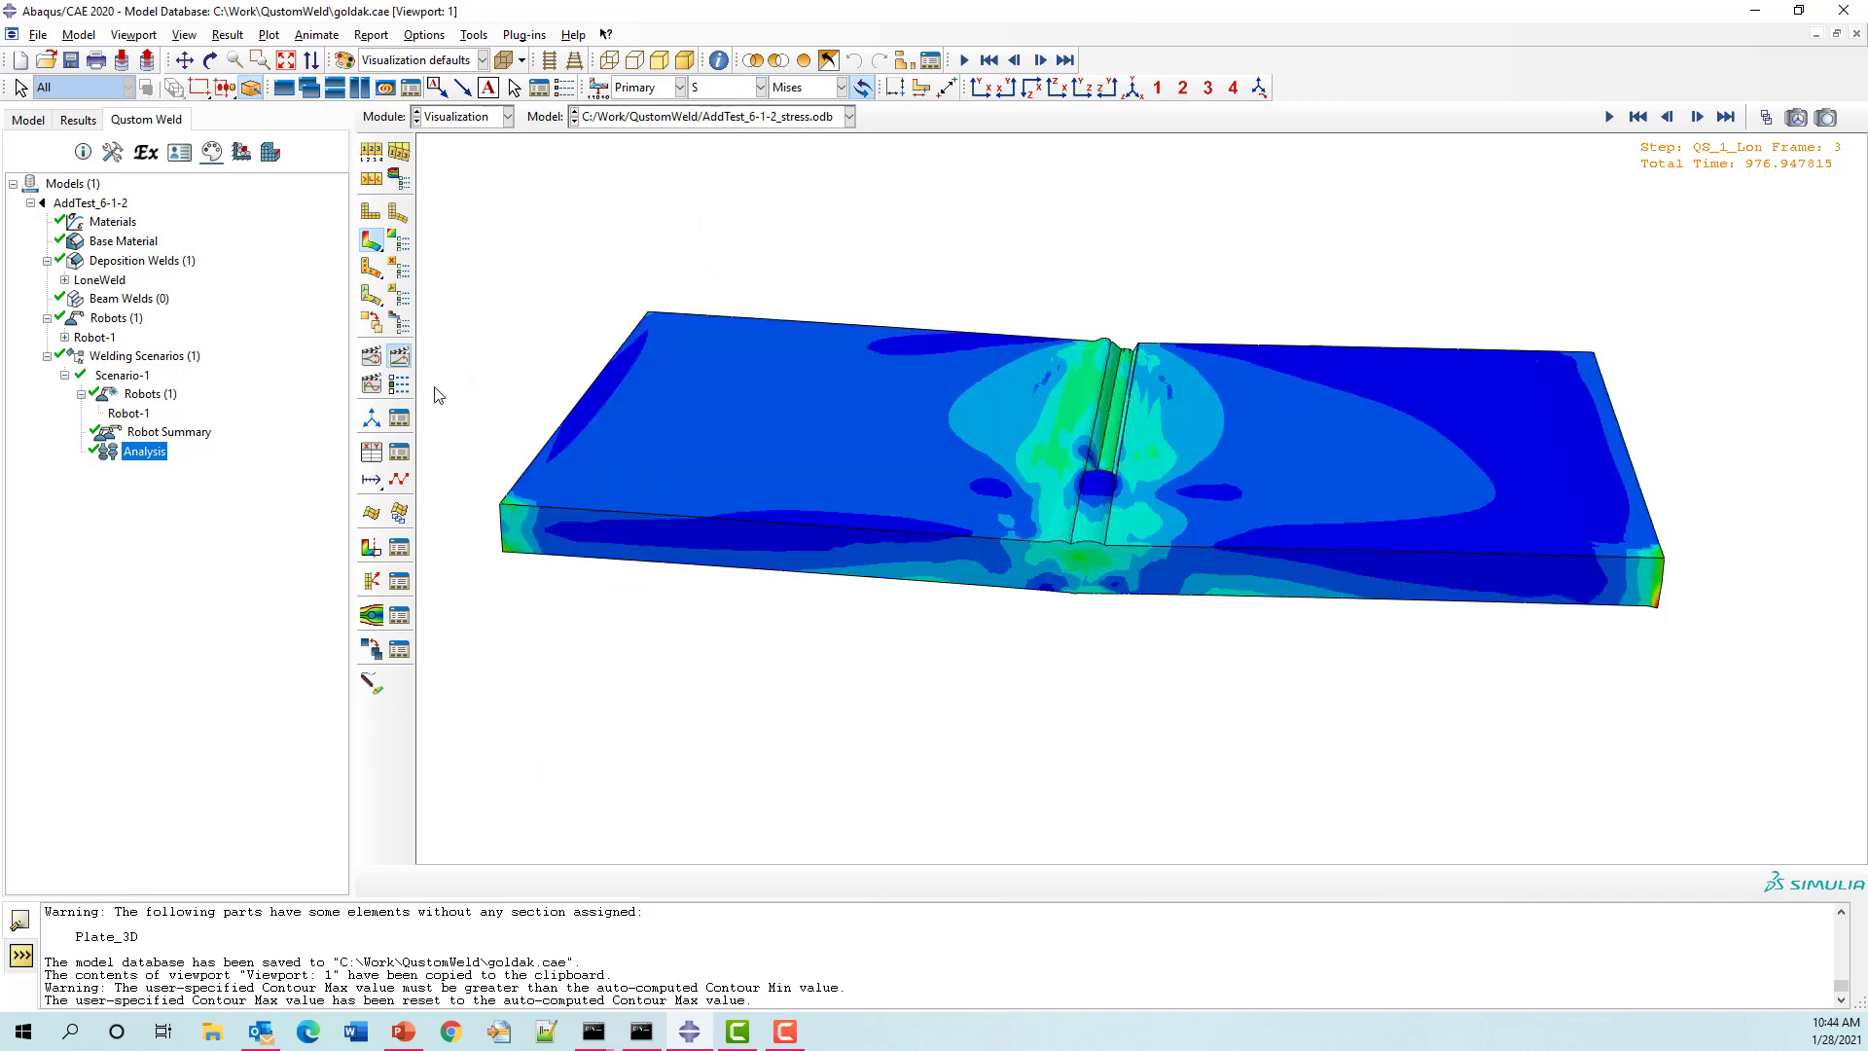
{"action": "left_click", "coordinate": [398, 356]}
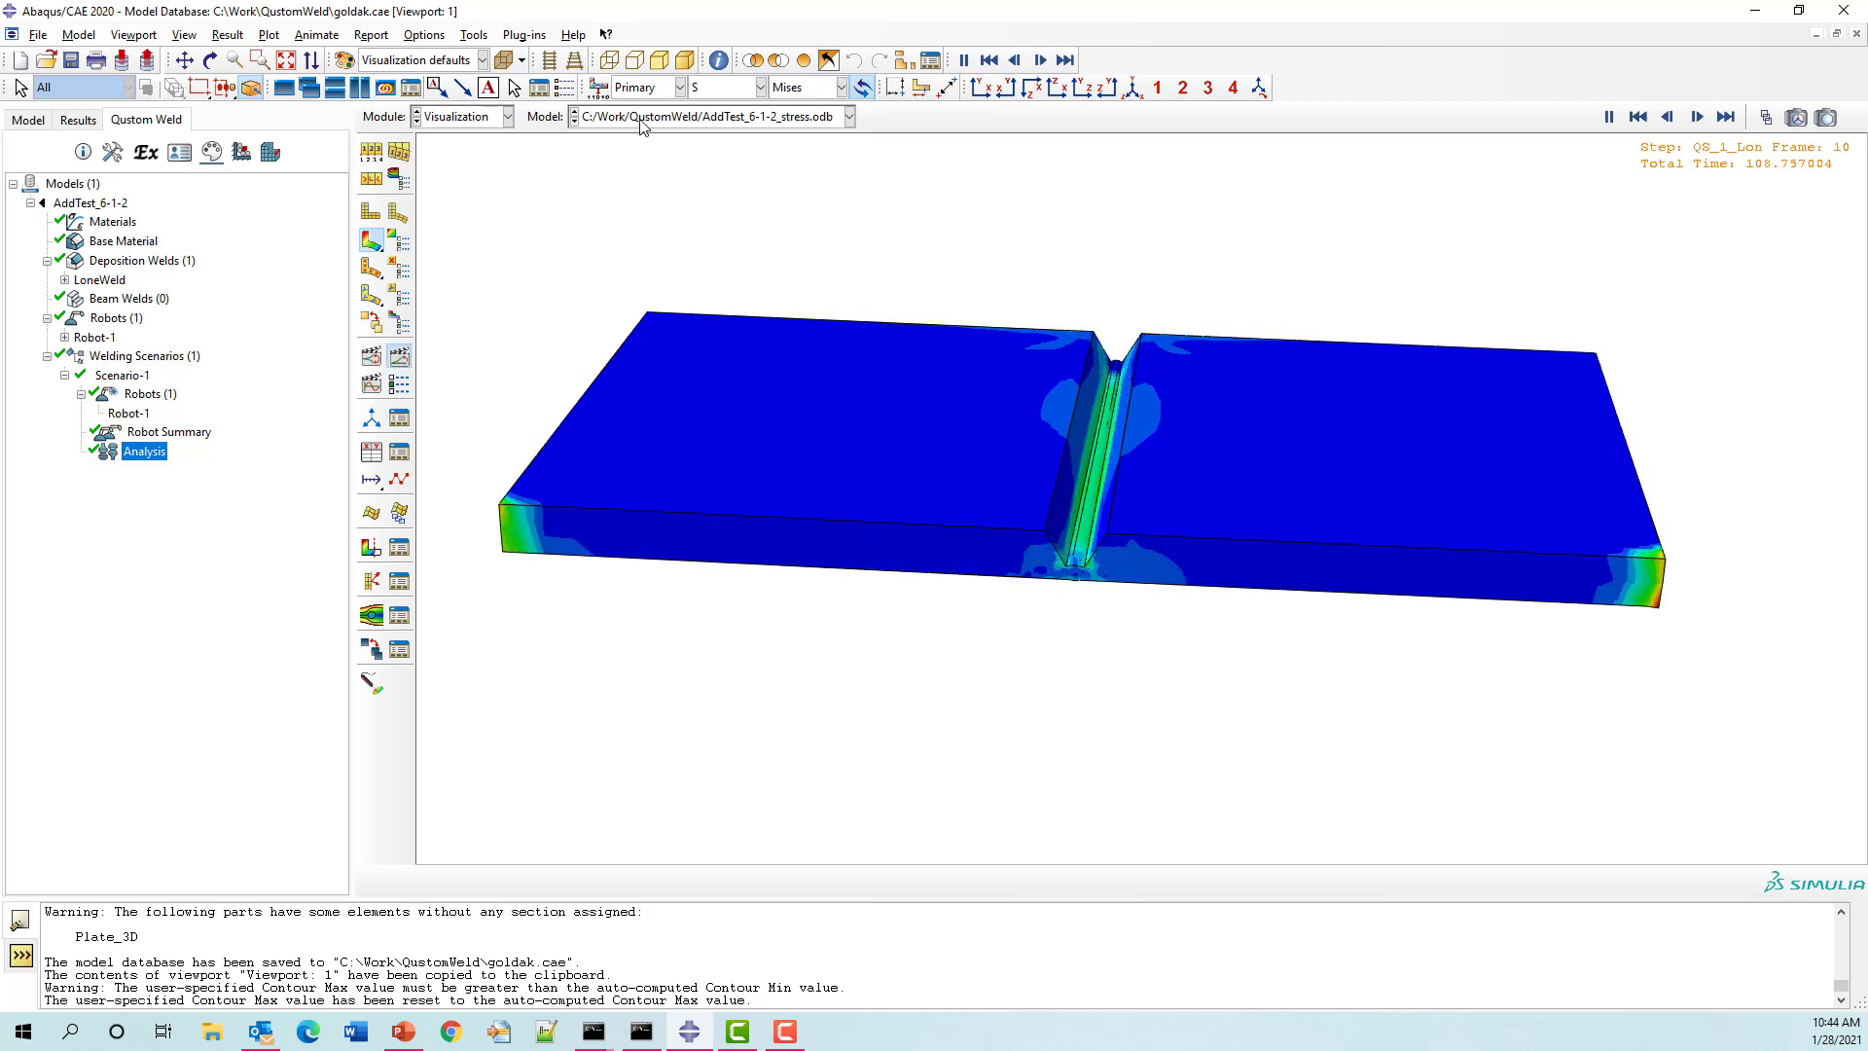
Step: Show the S11 stress component with the animation stopped after the last bead, and inspect the plate from a lower angle
{"action": "left_click", "coordinate": [796, 86]}
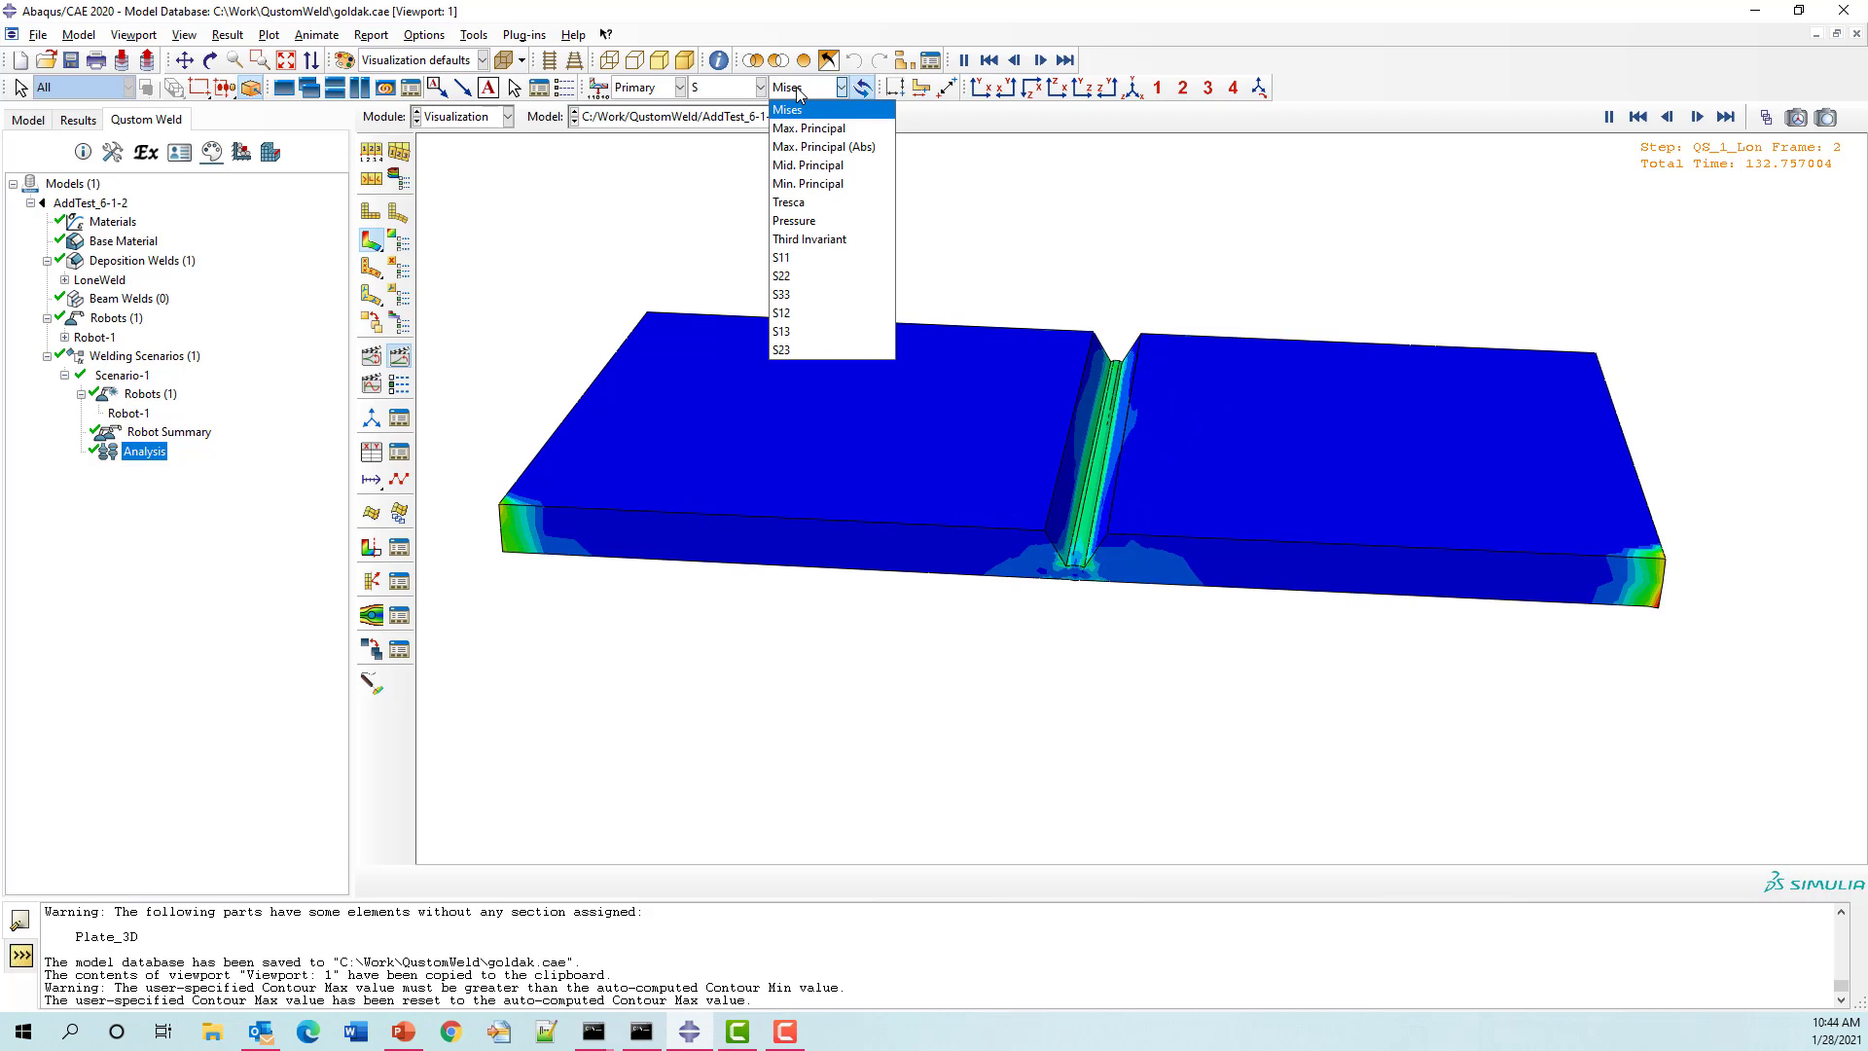
{"action": "left_click", "coordinate": [786, 261]}
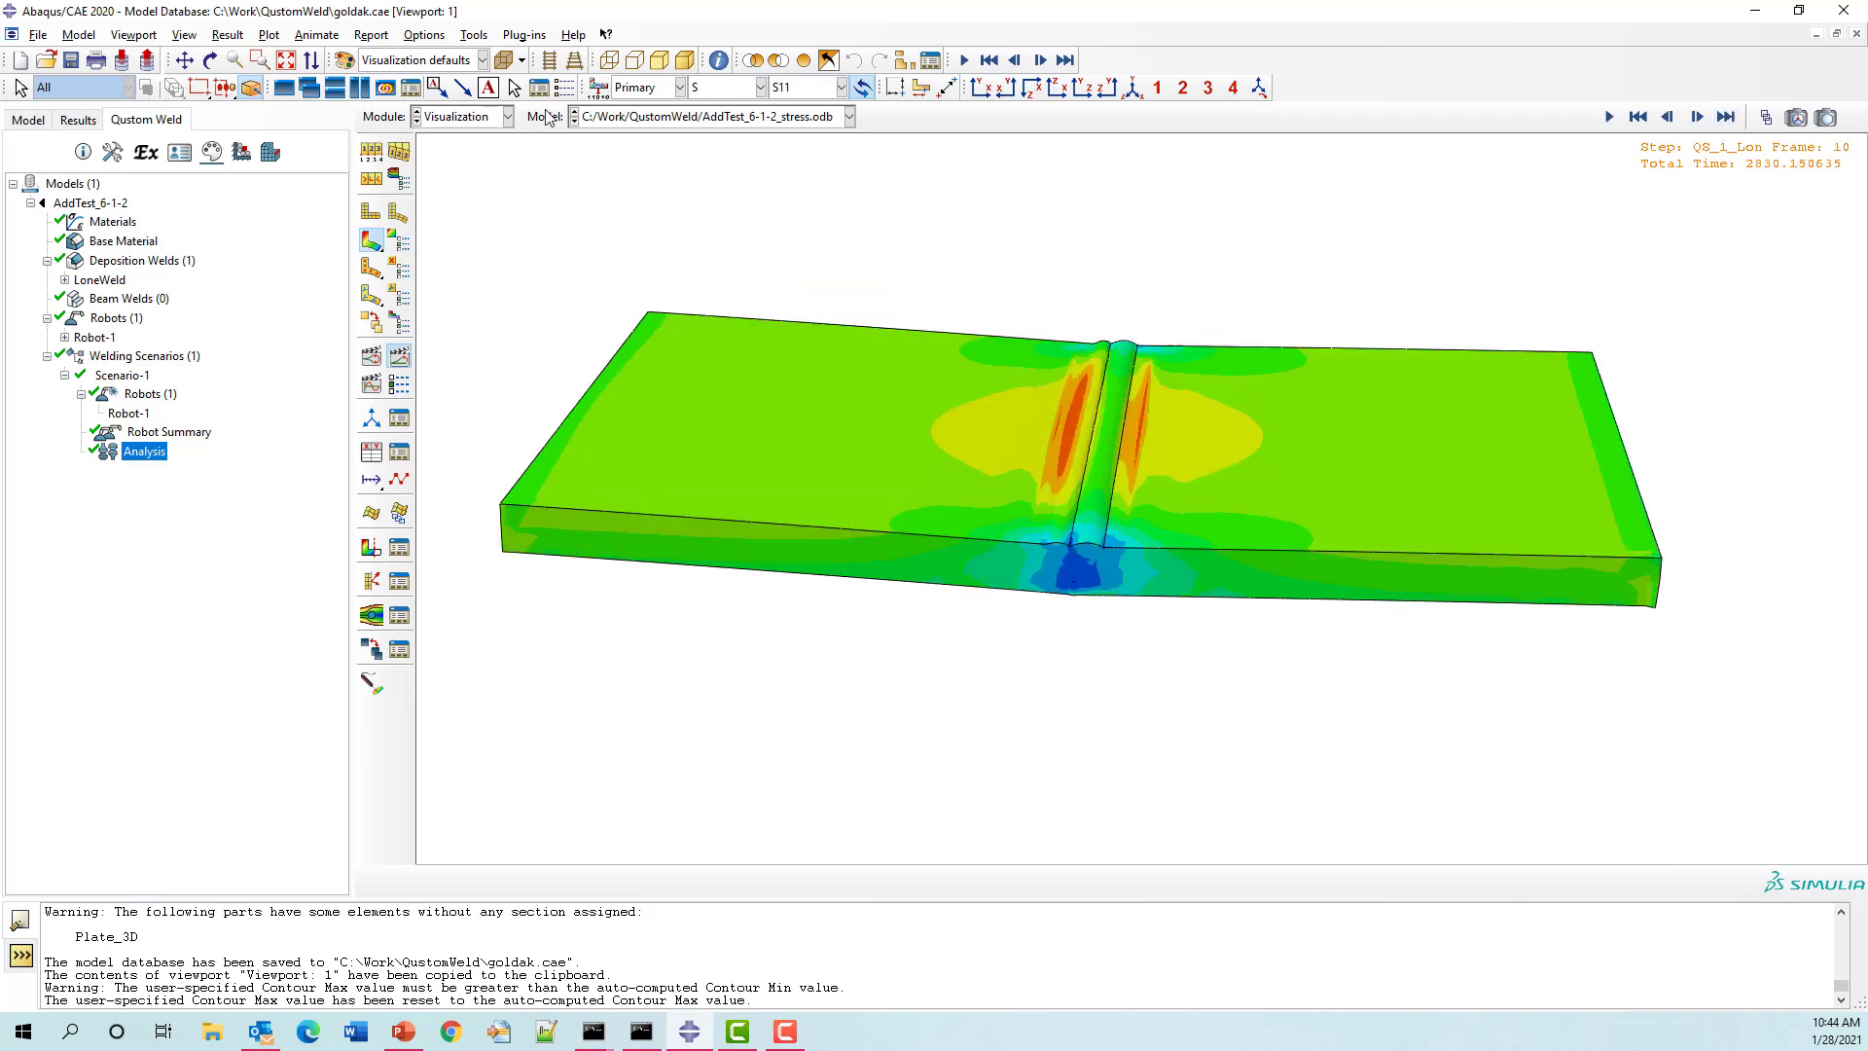
{"action": "left_click", "coordinate": [210, 60]}
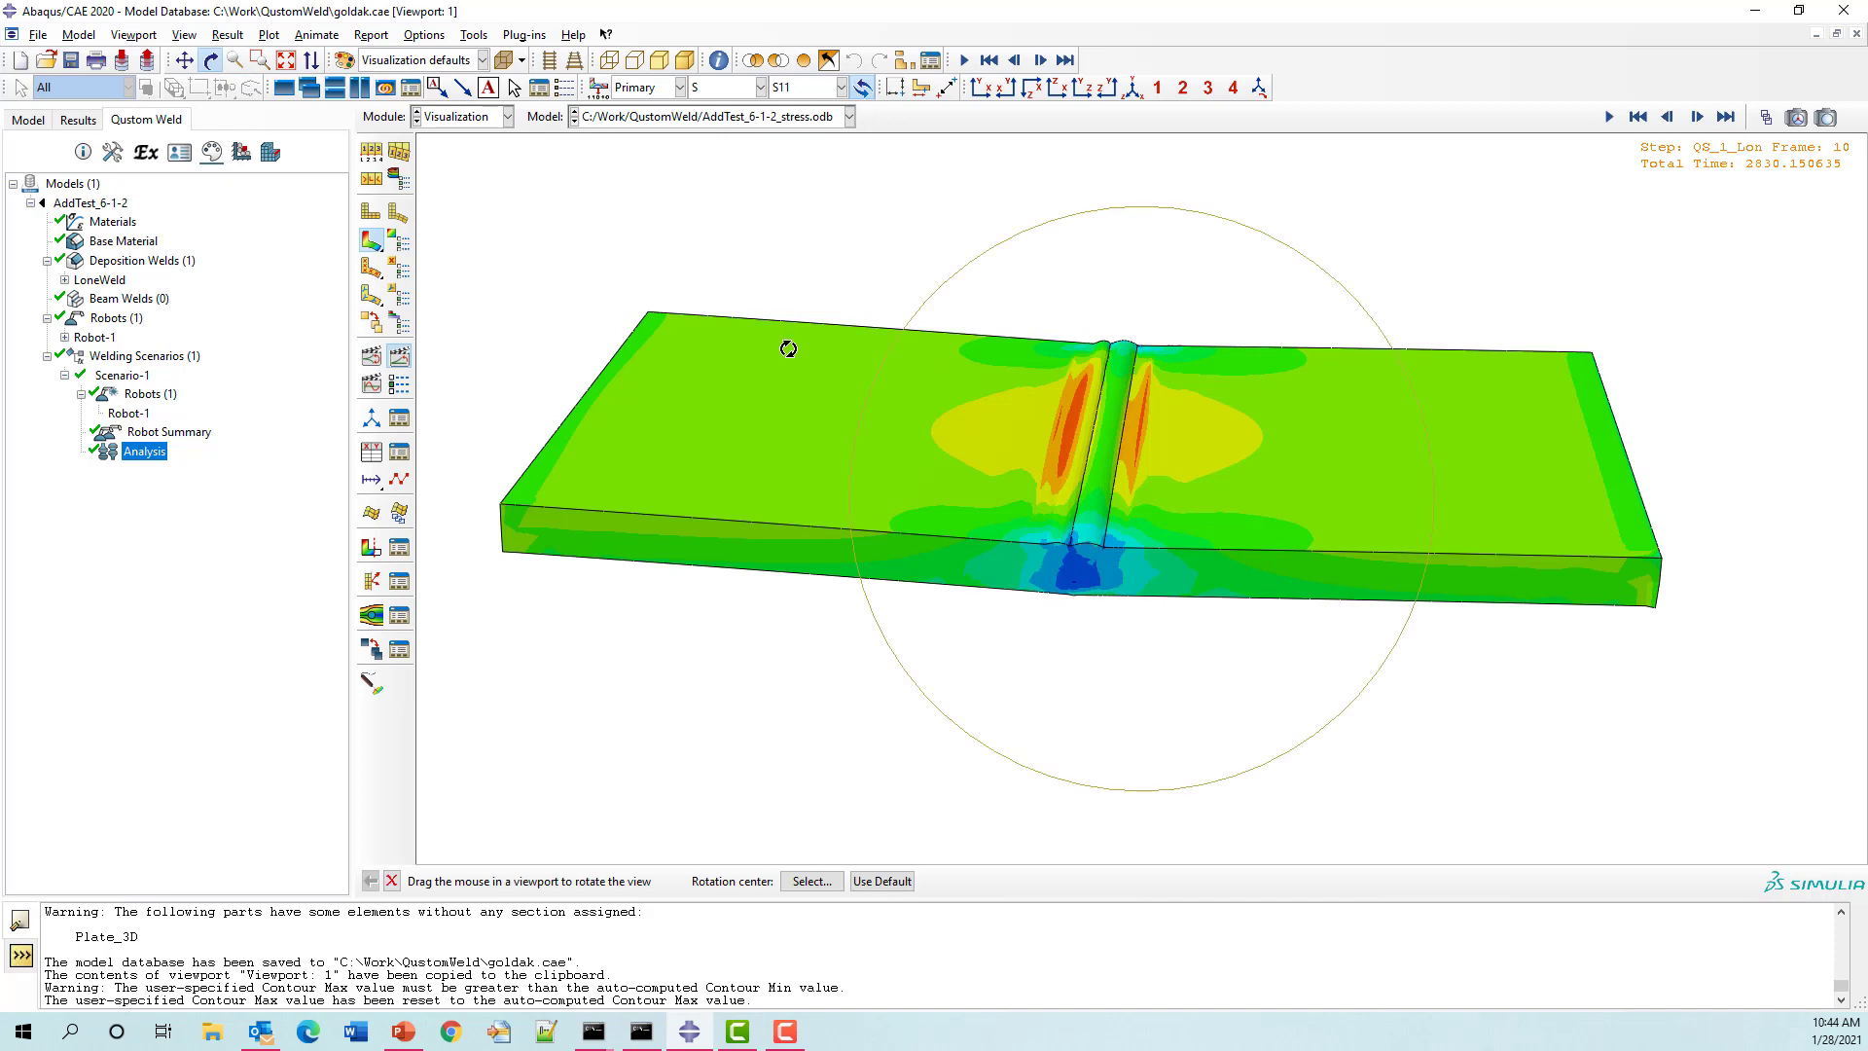
{"action": "left_click_drag", "start_coordinate": [963, 446], "coordinate": [921, 330]}
{"action": "key", "text": "Escape"}
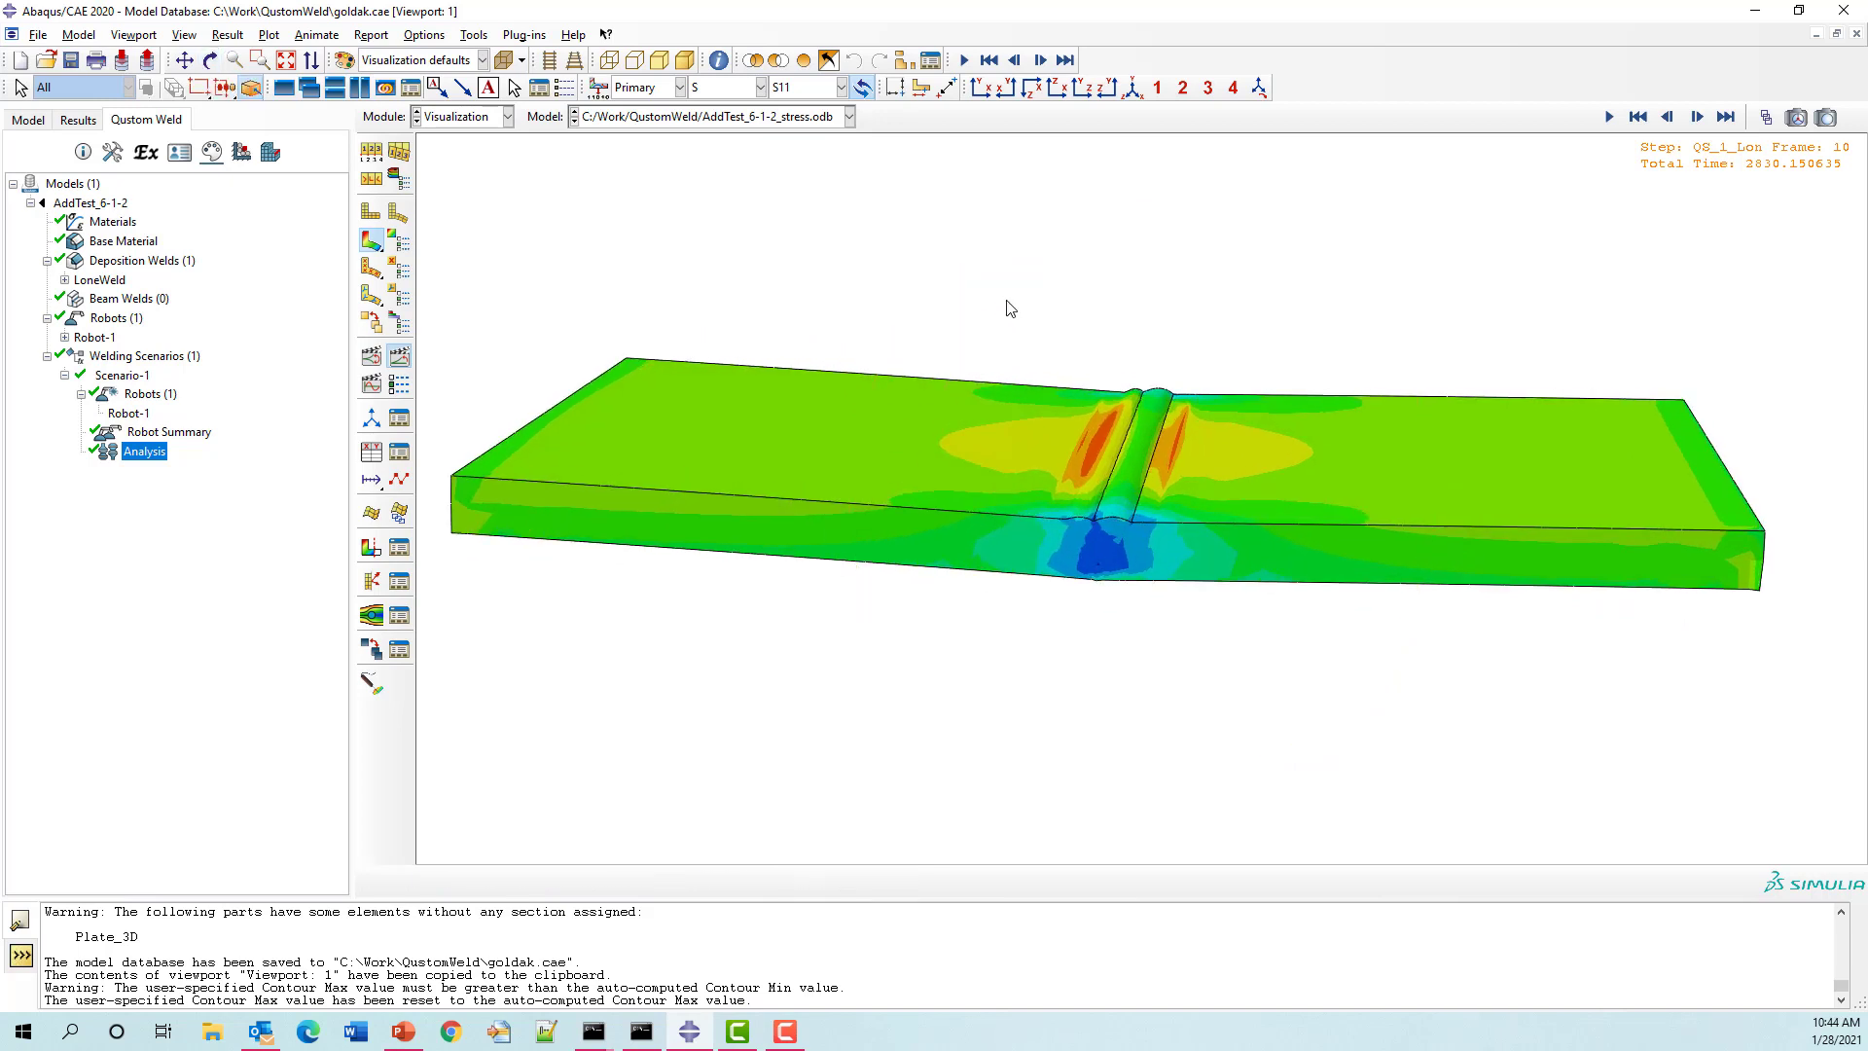